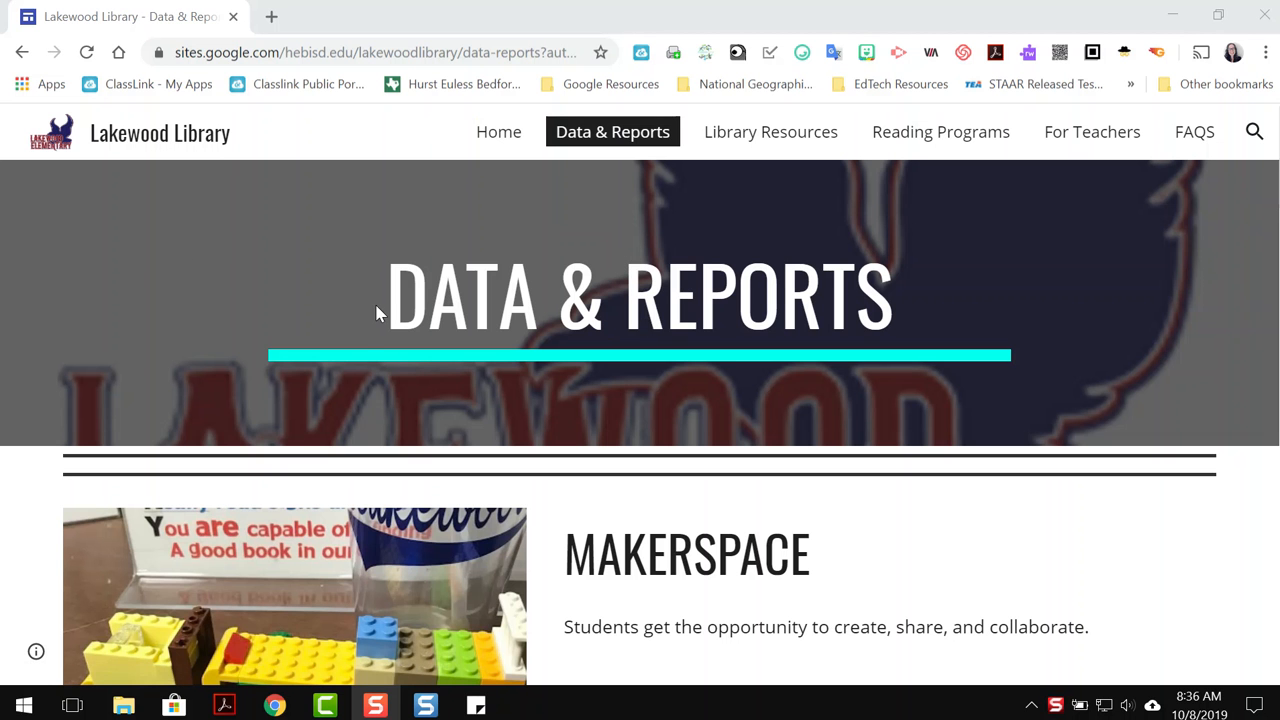
Step: Look over the Makerspace section and its photos on the Data & Reports page, down to Bluebonnet Data Per Class
scroll(1078, 359, down, 1)
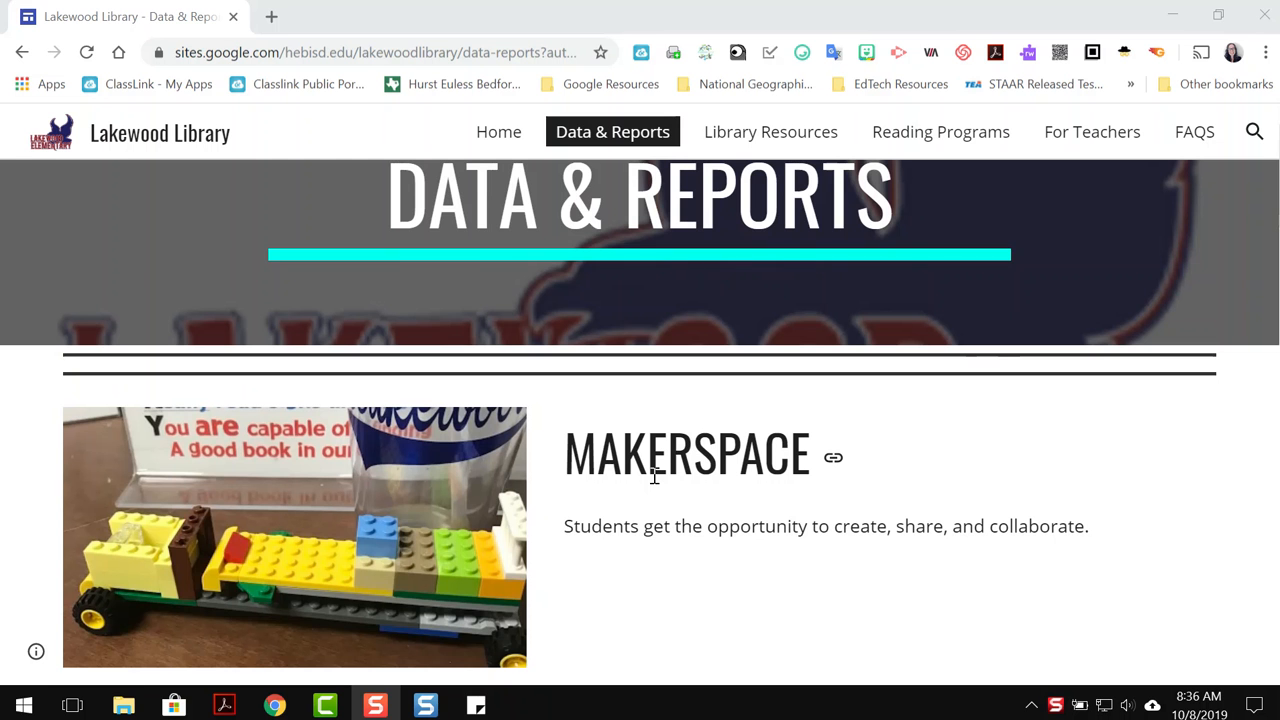
scroll(654, 477, down, 1)
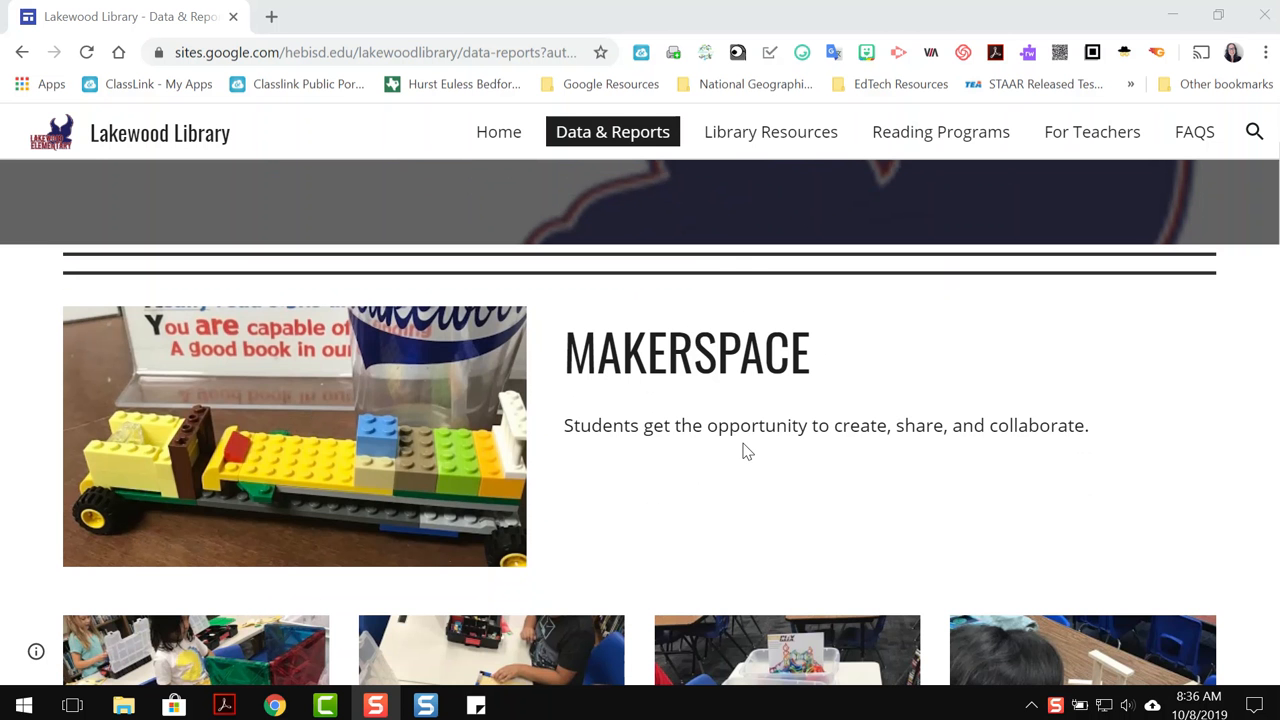
scroll(745, 452, down, 1)
scroll(745, 452, down, 3)
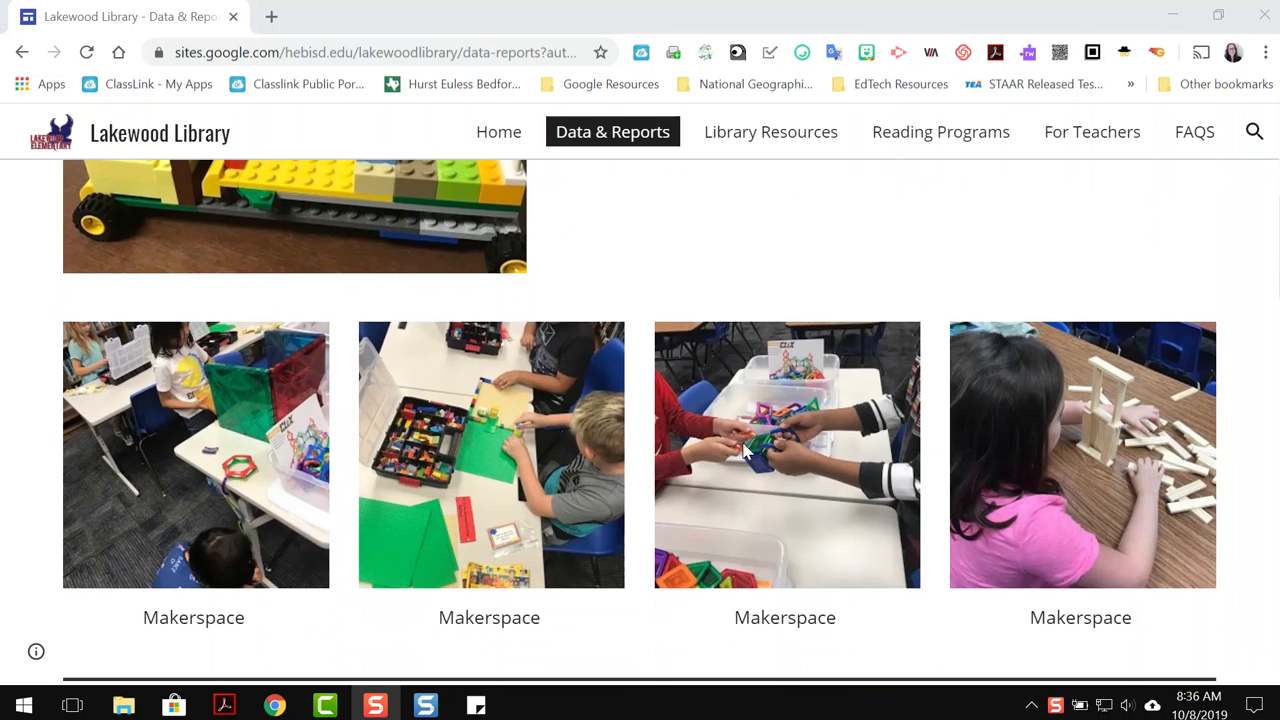
scroll(243, 531, down, 2)
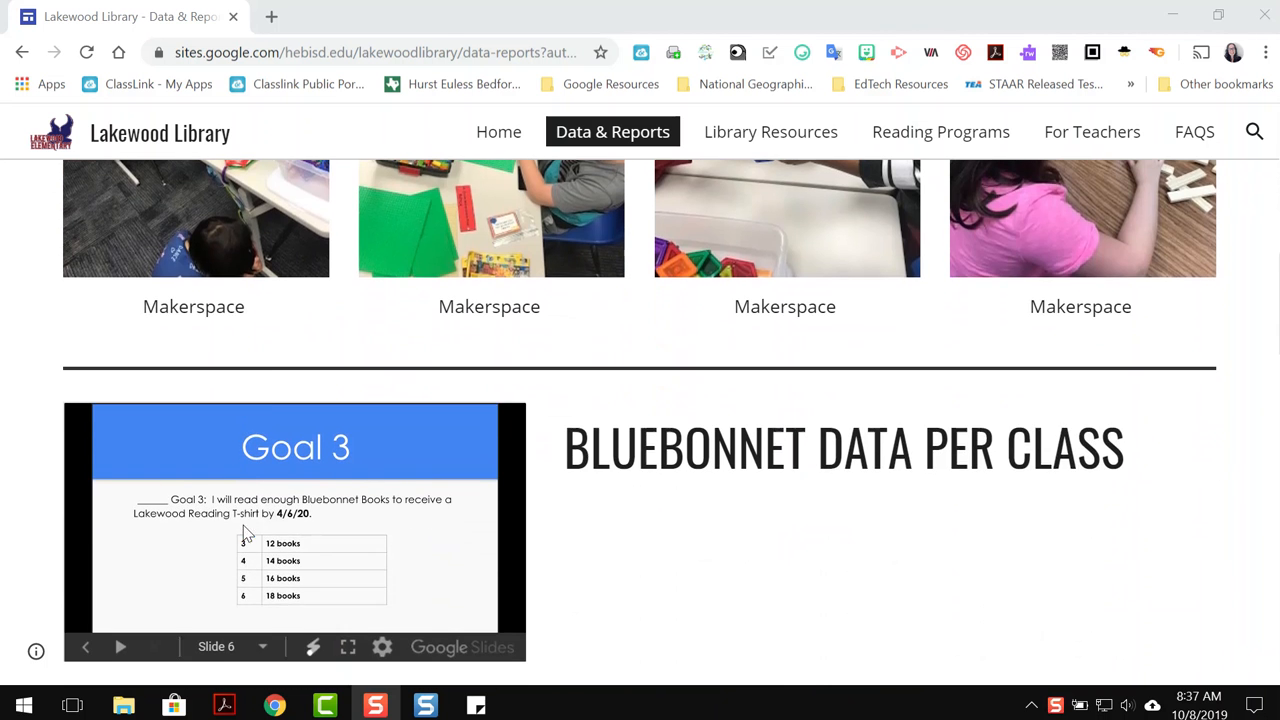
scroll(270, 388, down, 2)
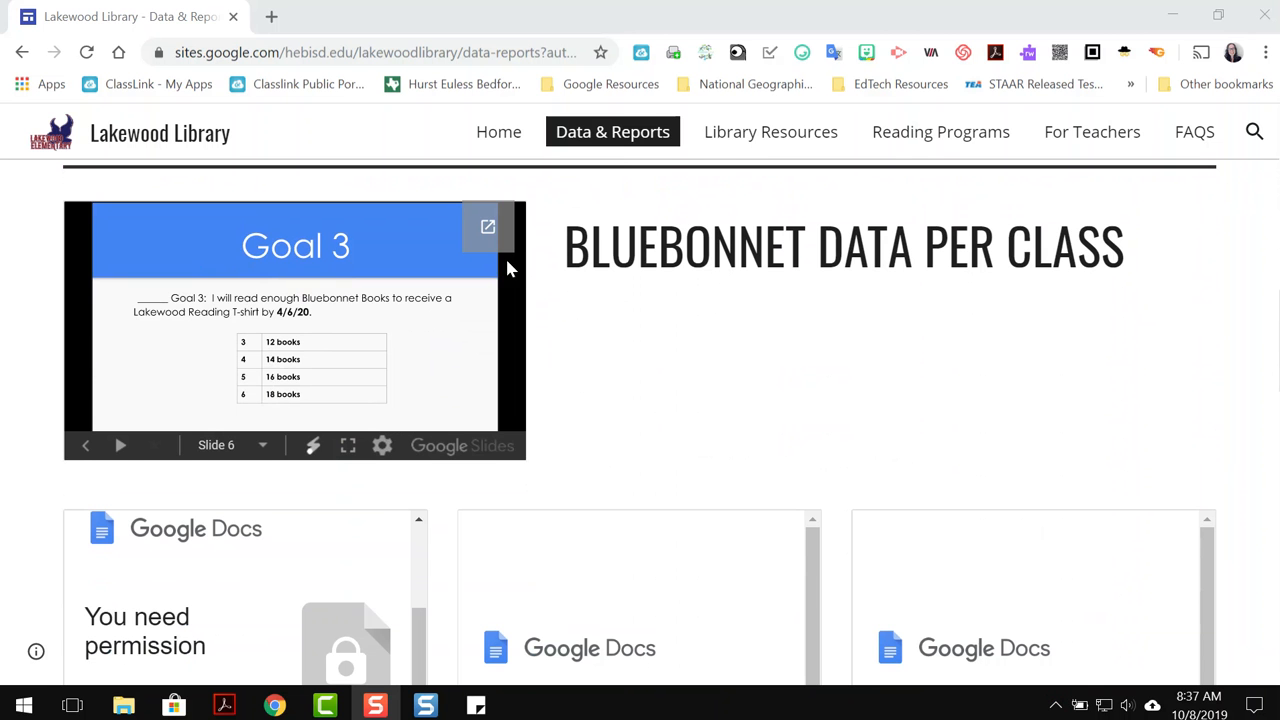
Step: Page the embedded Bluebonnet slideshow back to its first slide
click(86, 447)
click(86, 447)
click(86, 447)
click(86, 447)
click(86, 447)
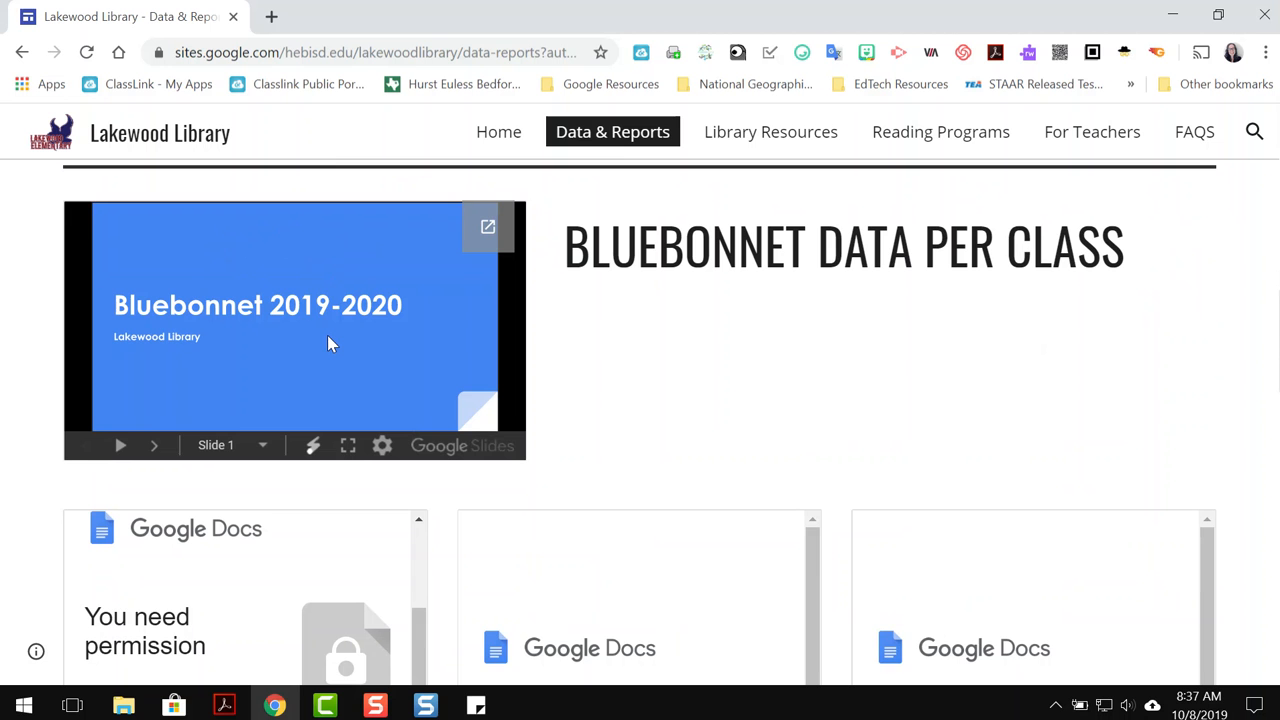
Step: Review the embedded grade-level documents, Bluebonnet Breakfast section and library statistics on the rest of the Data & Reports page
scroll(328, 337, down, 1)
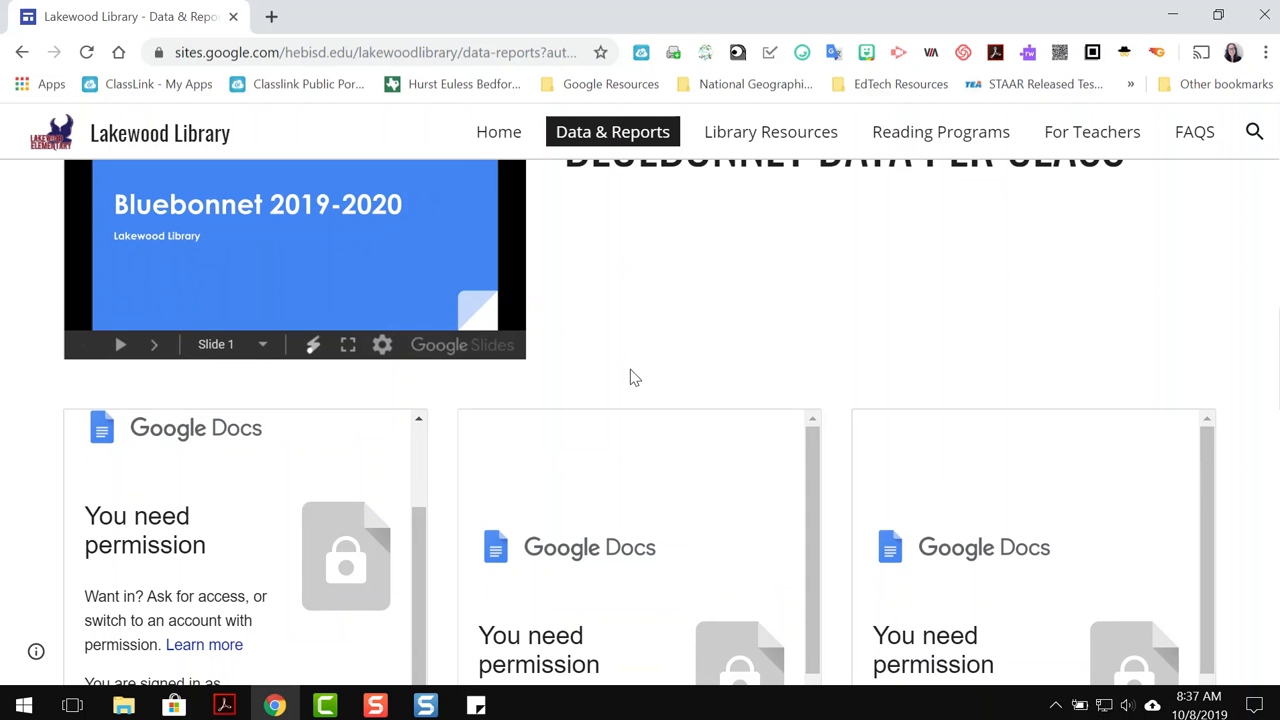
scroll(630, 377, down, 1)
scroll(1240, 383, down, 3)
scroll(1258, 437, down, 5)
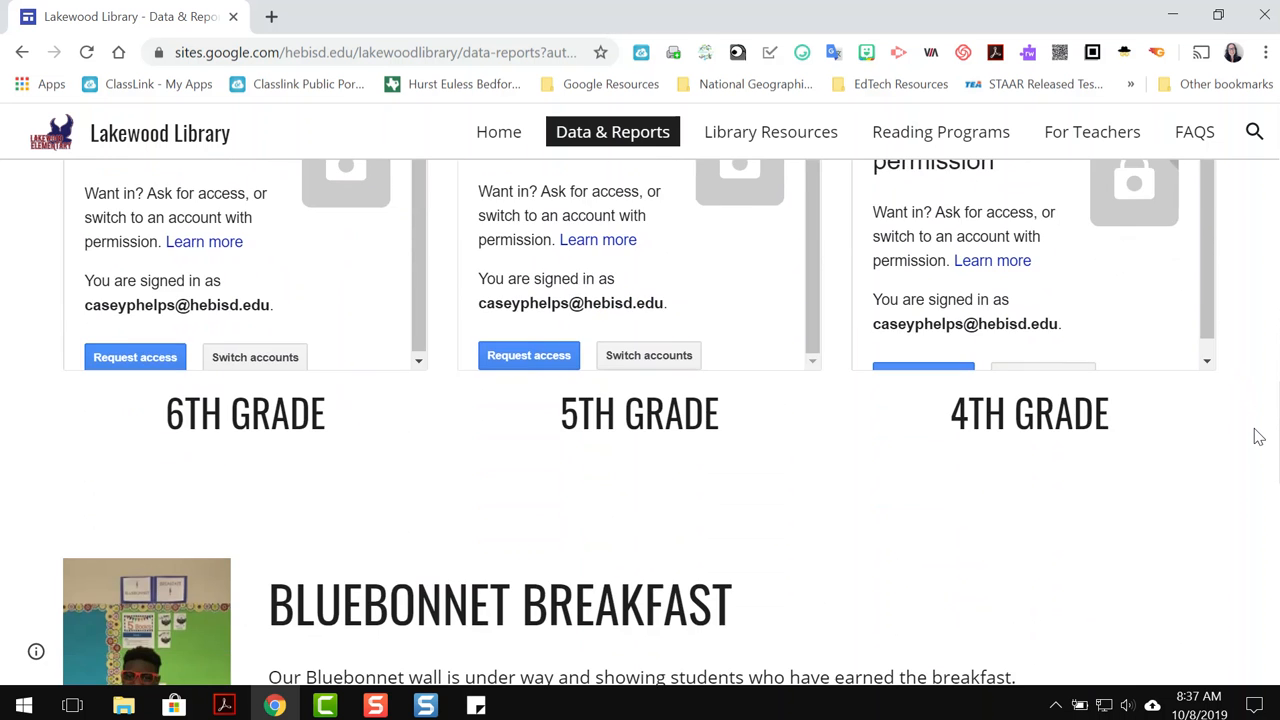
scroll(1258, 437, down, 8)
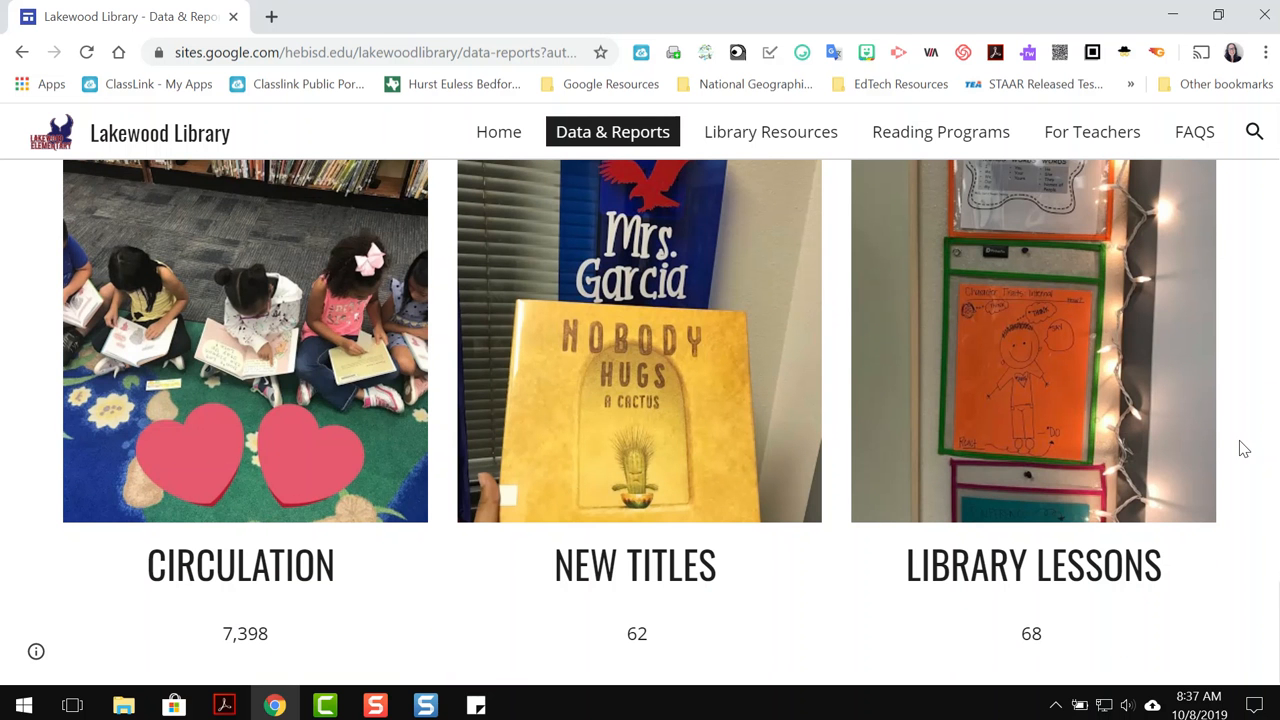
Step: Open Google Sites in a new browser tab and create a new blank site
click(271, 16)
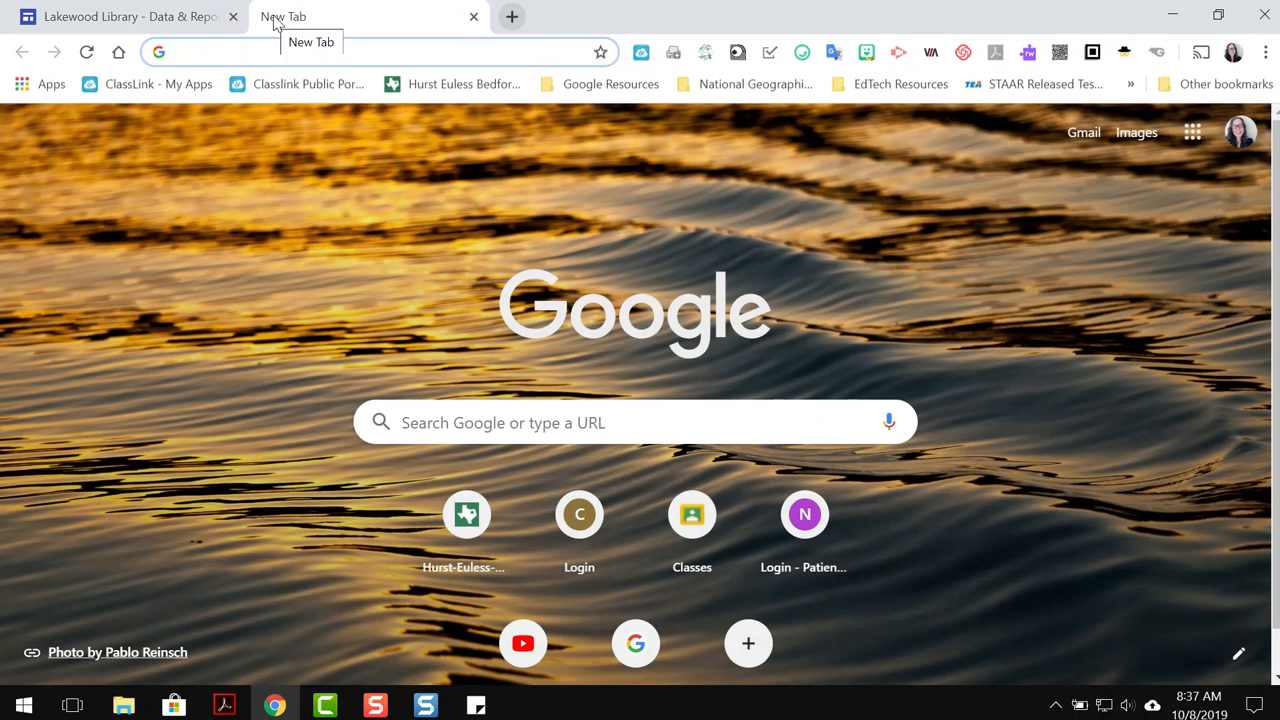
click(1194, 133)
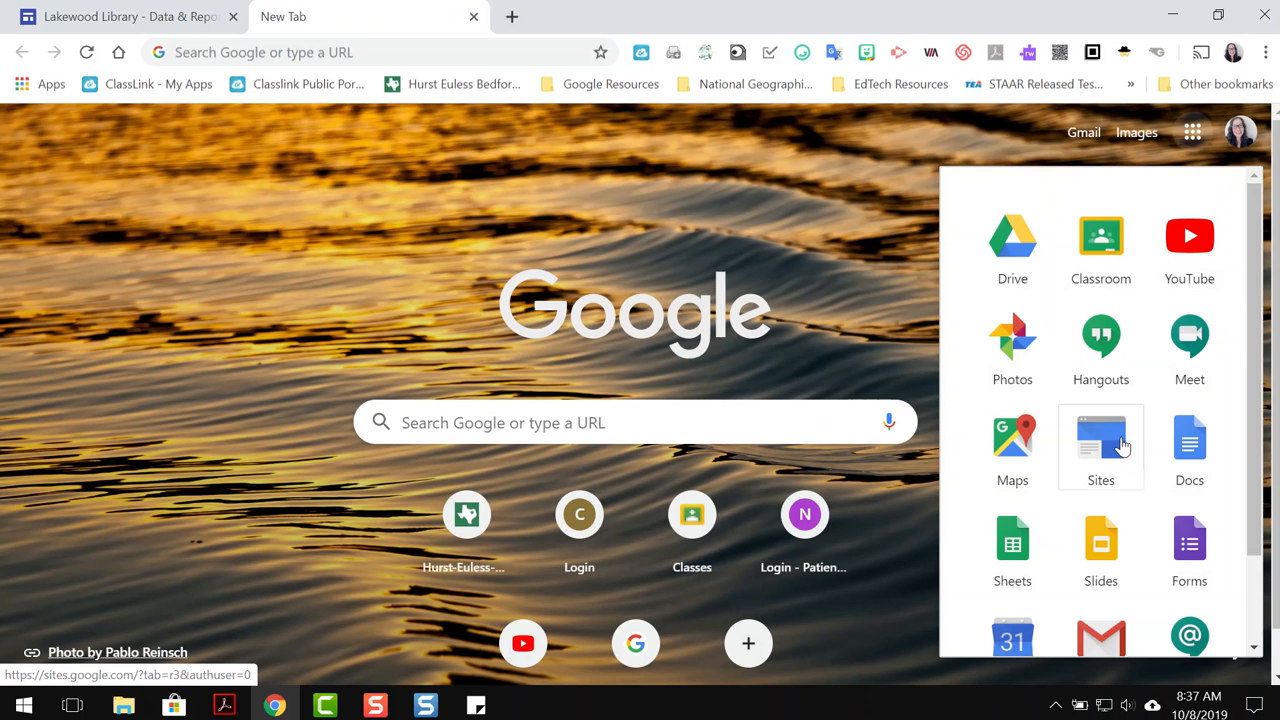
click(1112, 447)
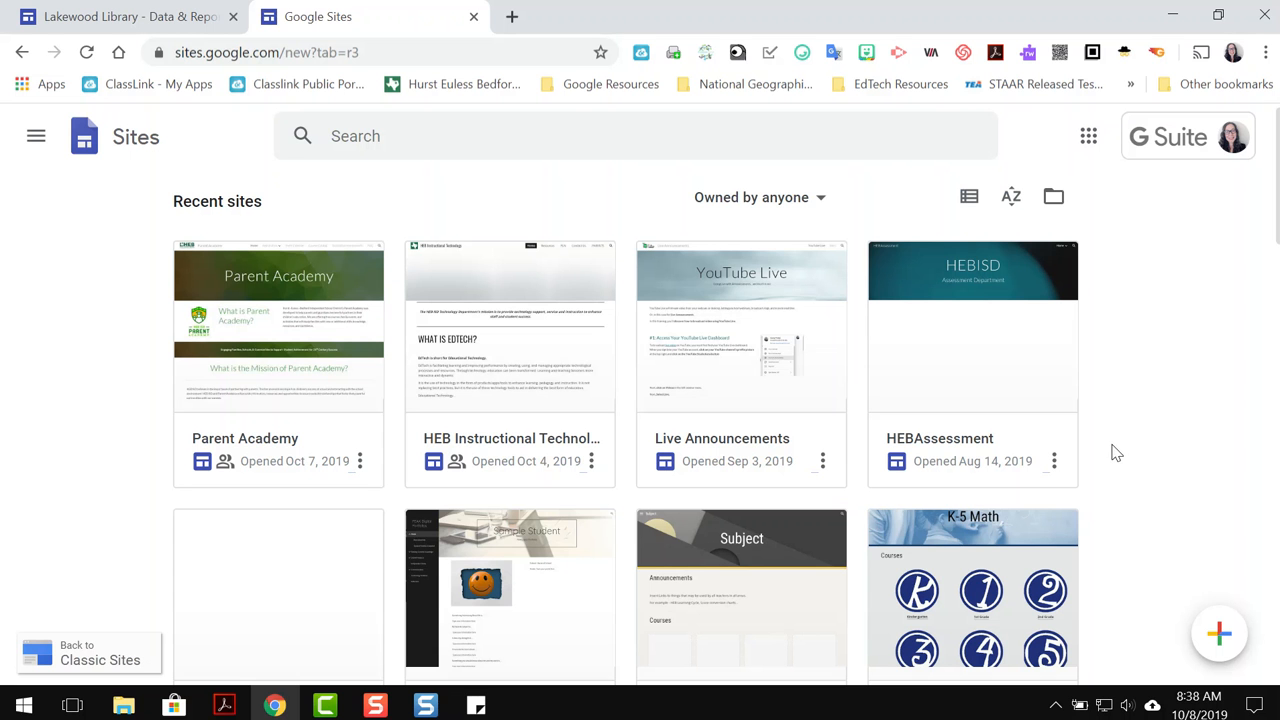
click(1219, 634)
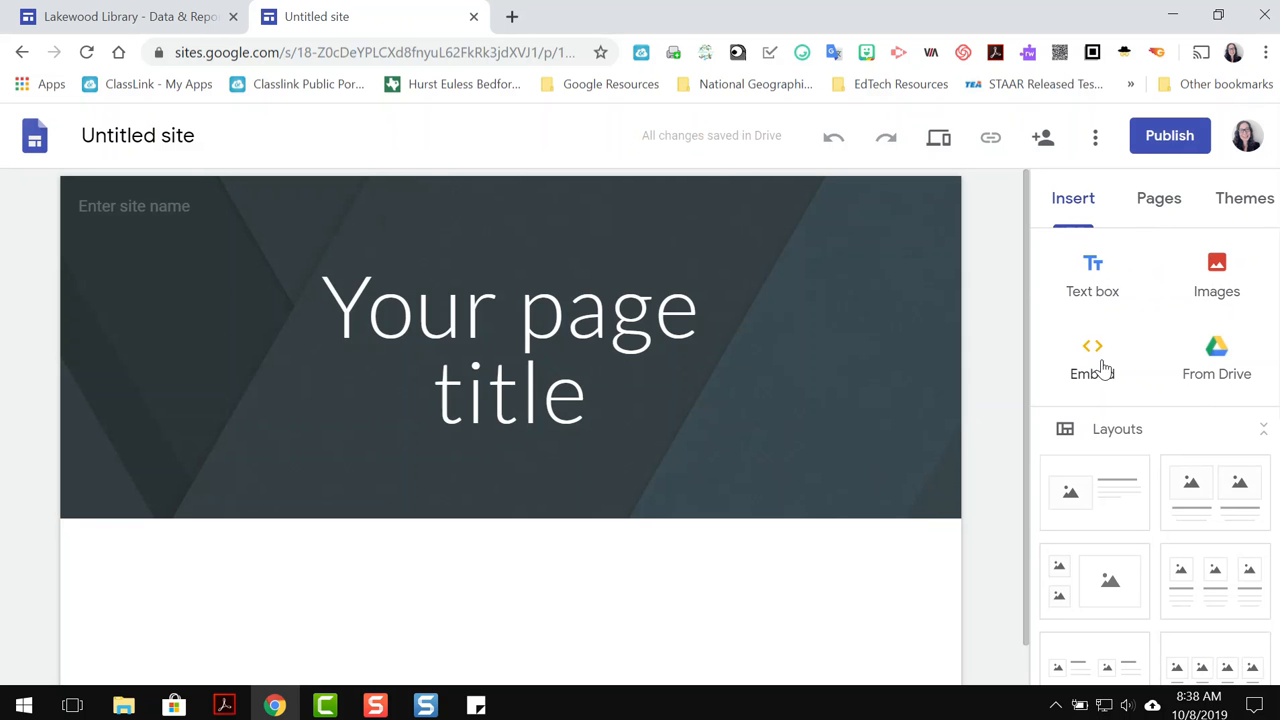
Step: Look over the layouts and insertable elements, comparing them with the map and link buttons on the Lakewood Library home page
scroll(1236, 383, down, 1)
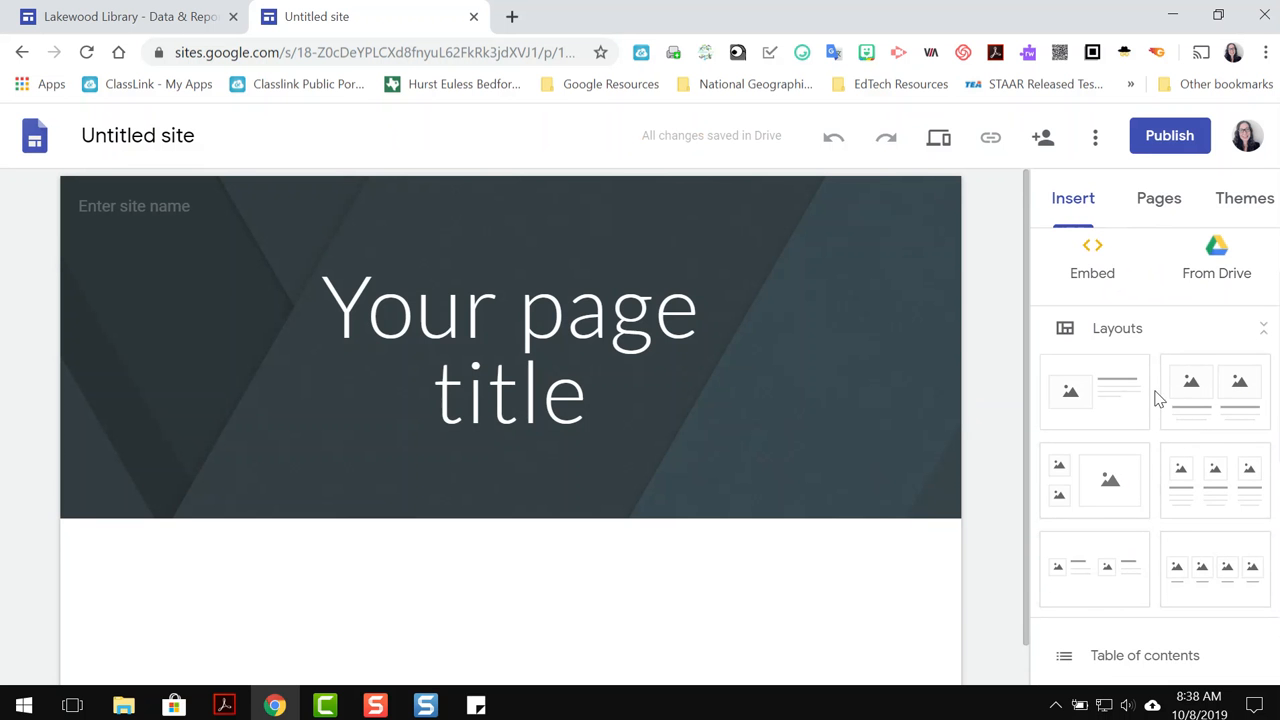
scroll(1214, 503, down, 3)
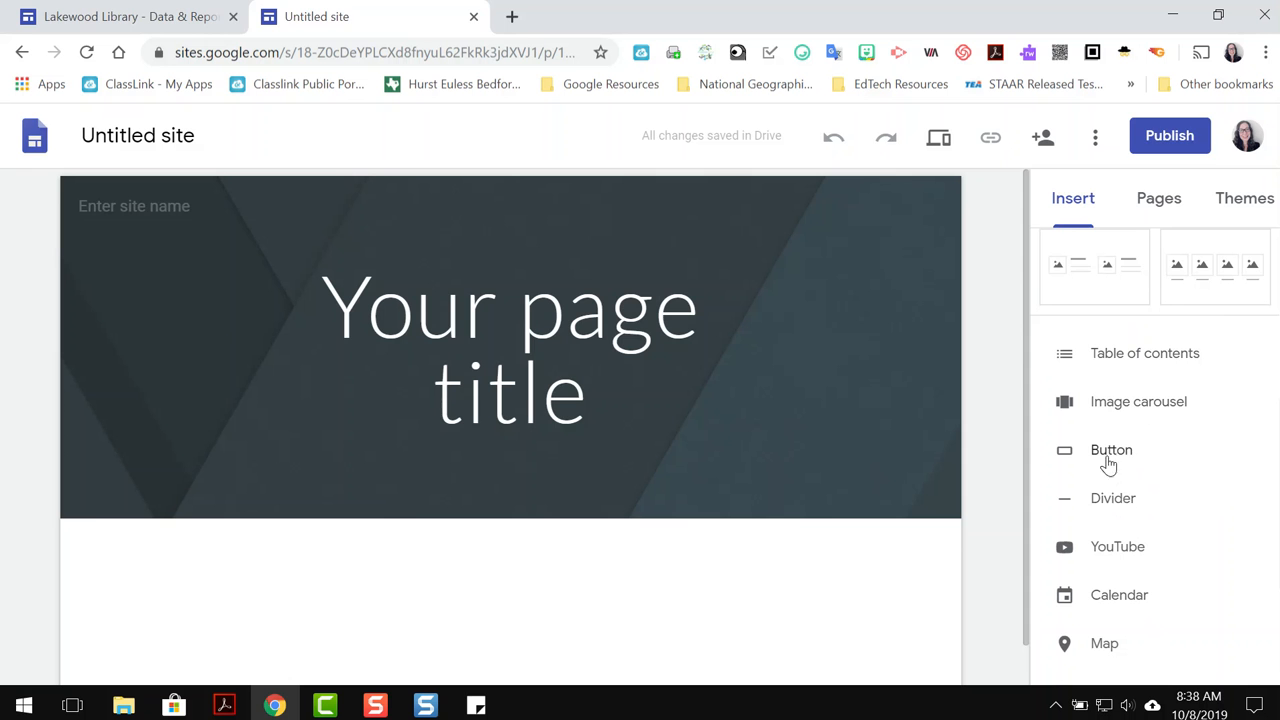
click(188, 16)
click(497, 122)
scroll(510, 300, down, 5)
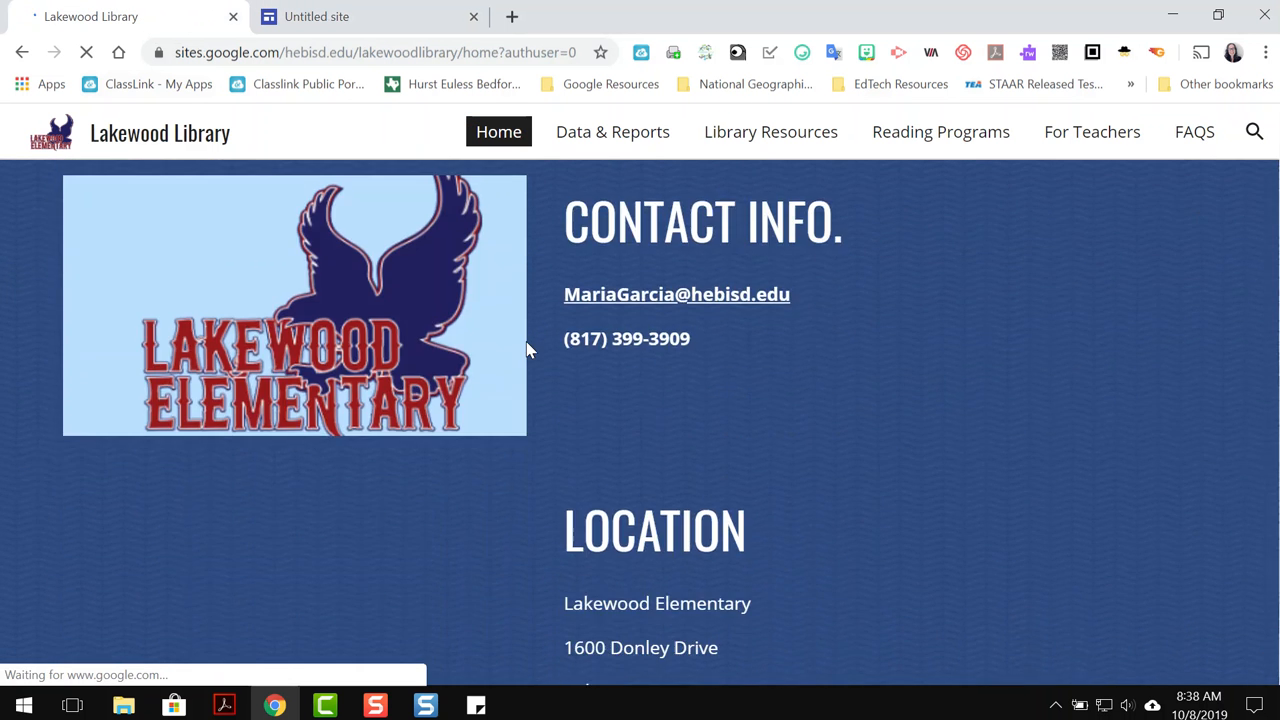
scroll(530, 350, down, 3)
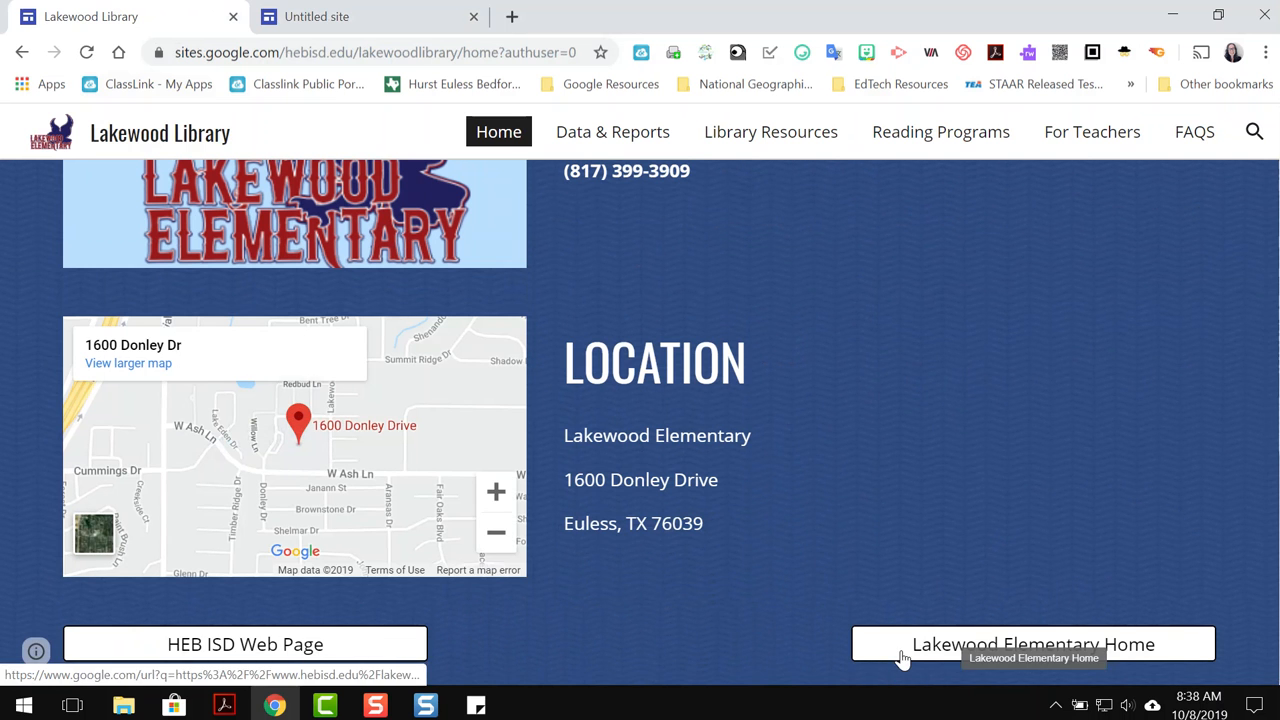
Step: Return to the untitled site and examine the remaining insertable elements, from Divider and YouTube through Forms and Charts
click(288, 17)
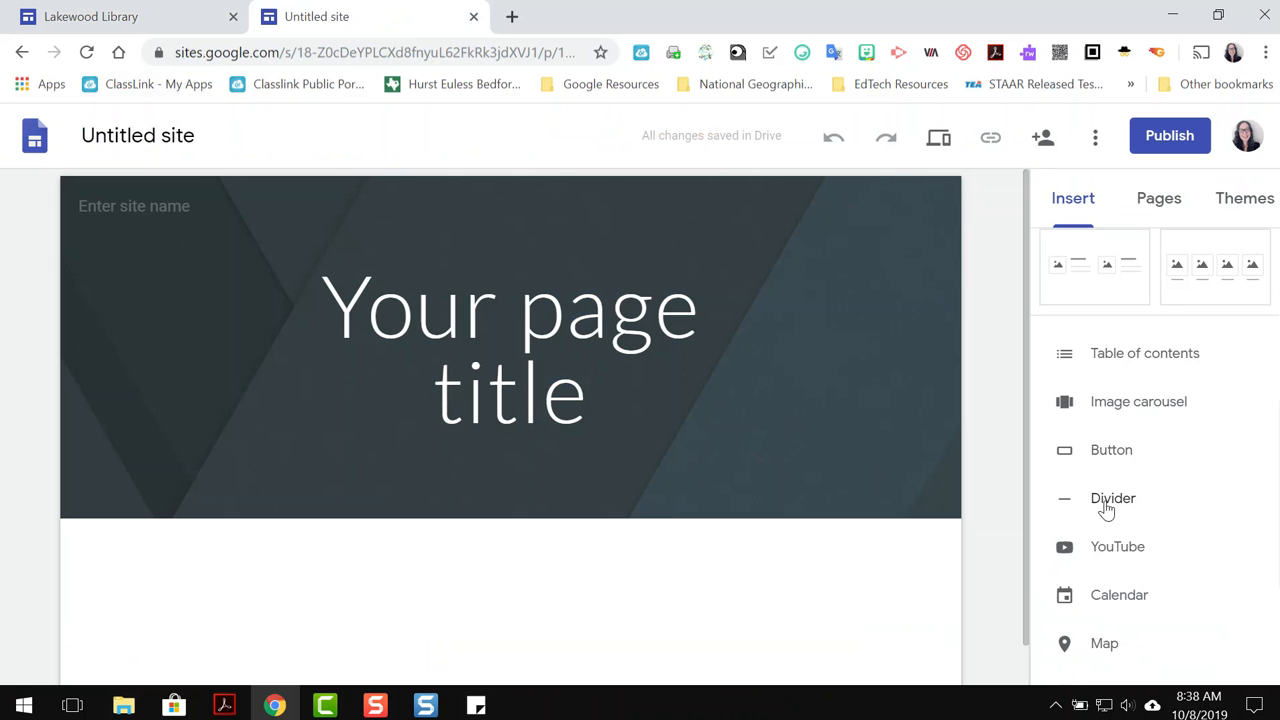
scroll(1105, 510, down, 1)
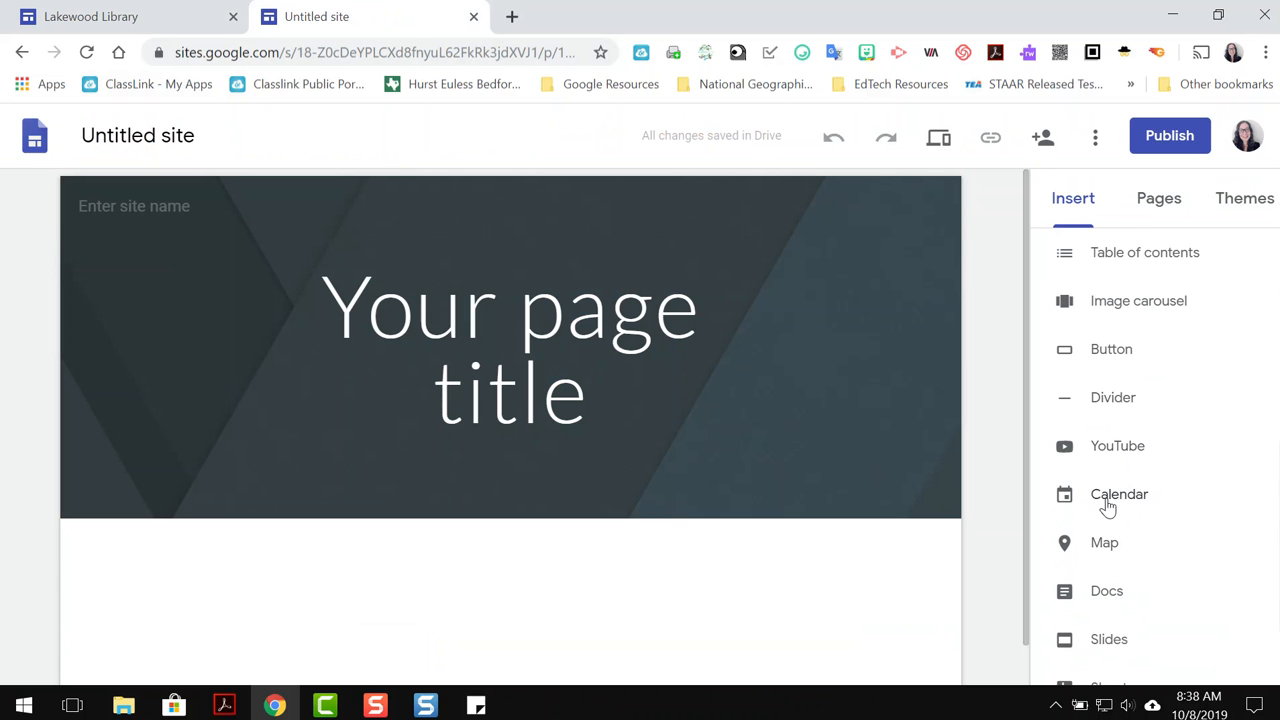
scroll(1115, 558, down, 1)
scroll(1118, 590, down, 1)
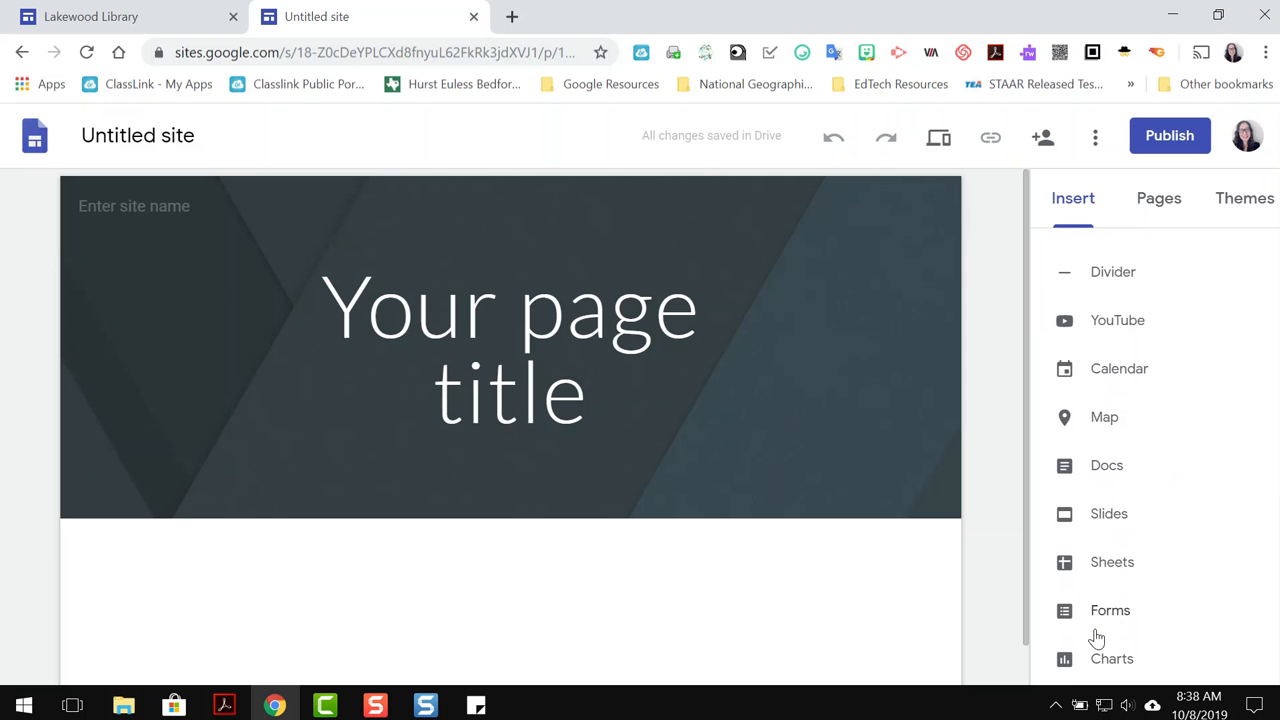
scroll(1097, 637, up, 5)
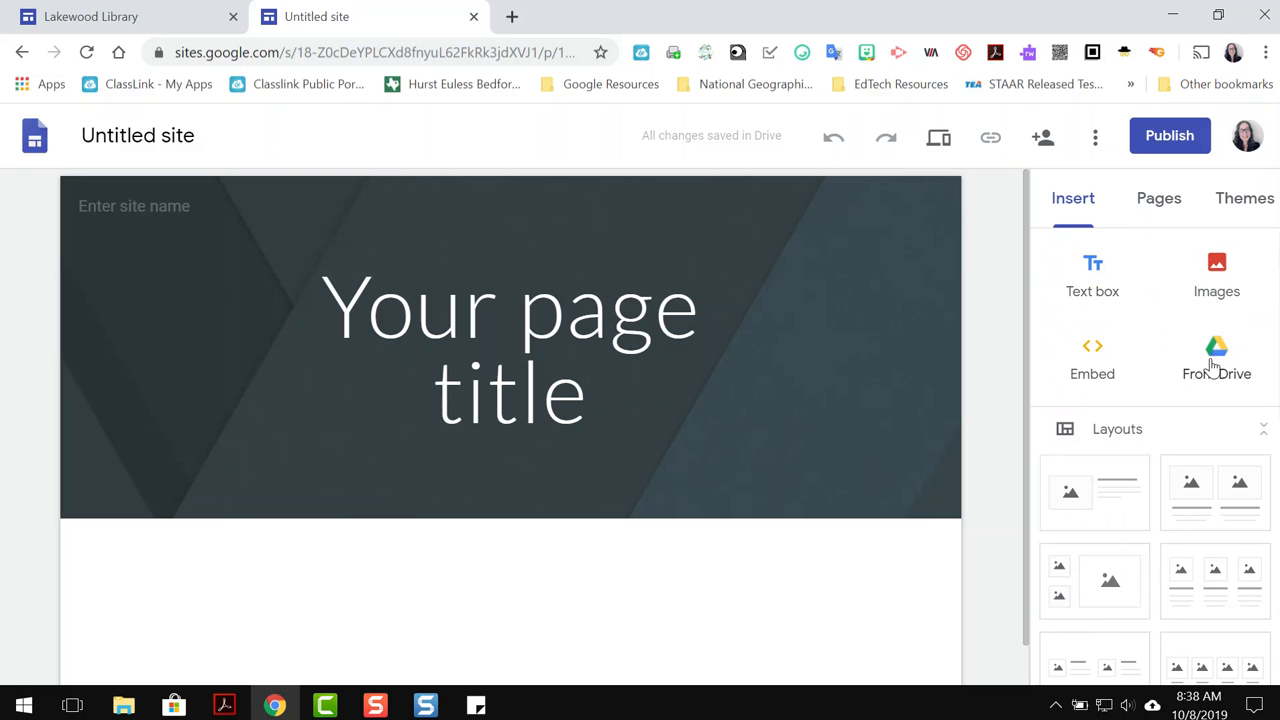
Step: Examine the new site's page list, theme colours and font style choices, ending back at the insert options
click(1165, 200)
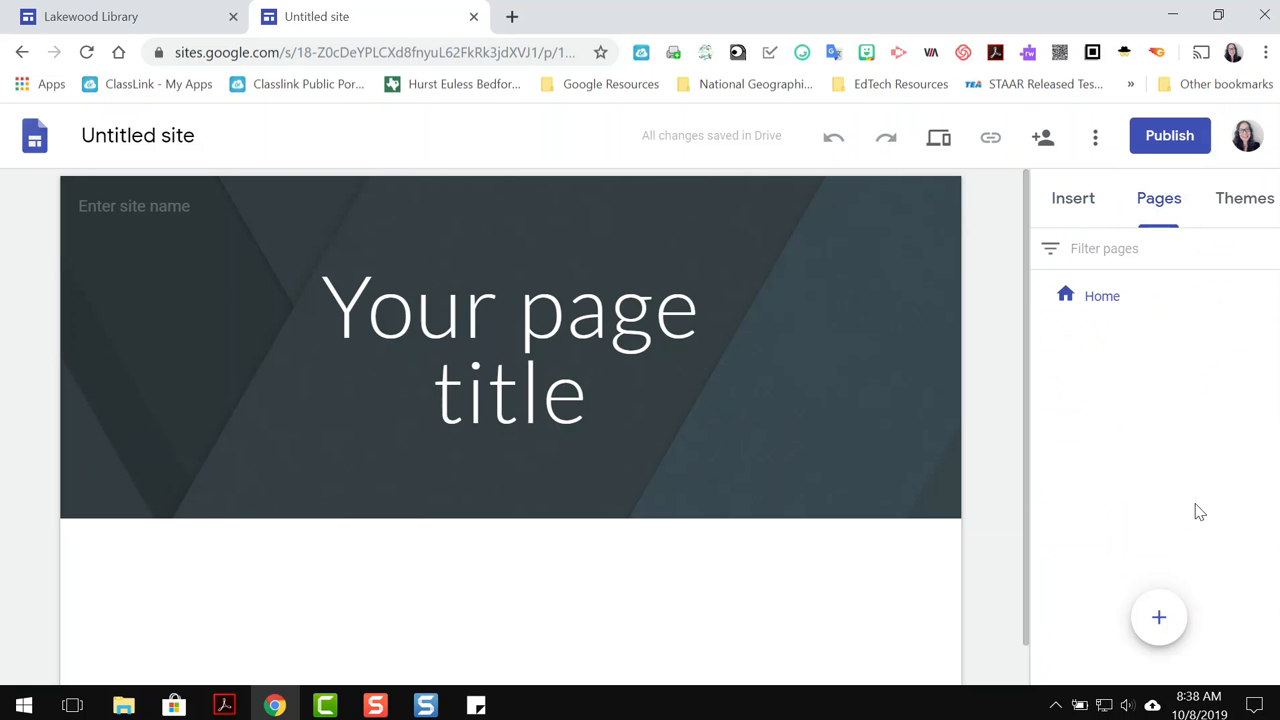
mouse_move(1165, 620)
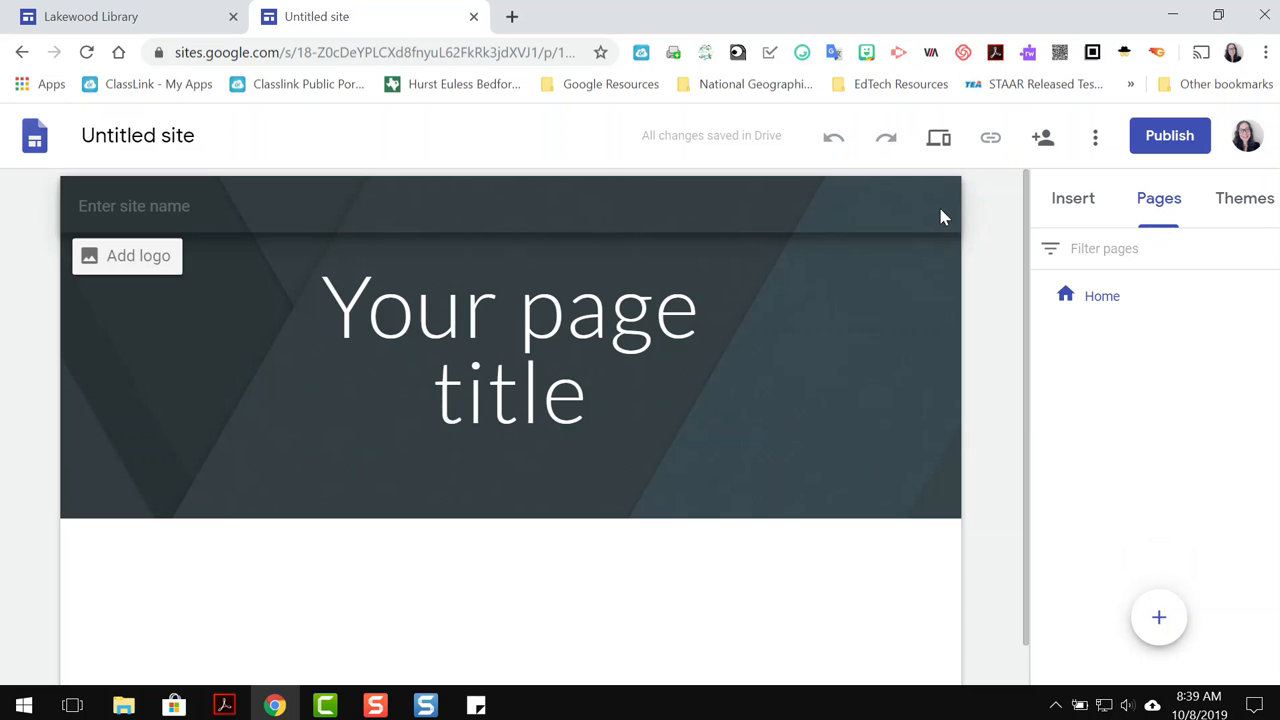
click(1256, 210)
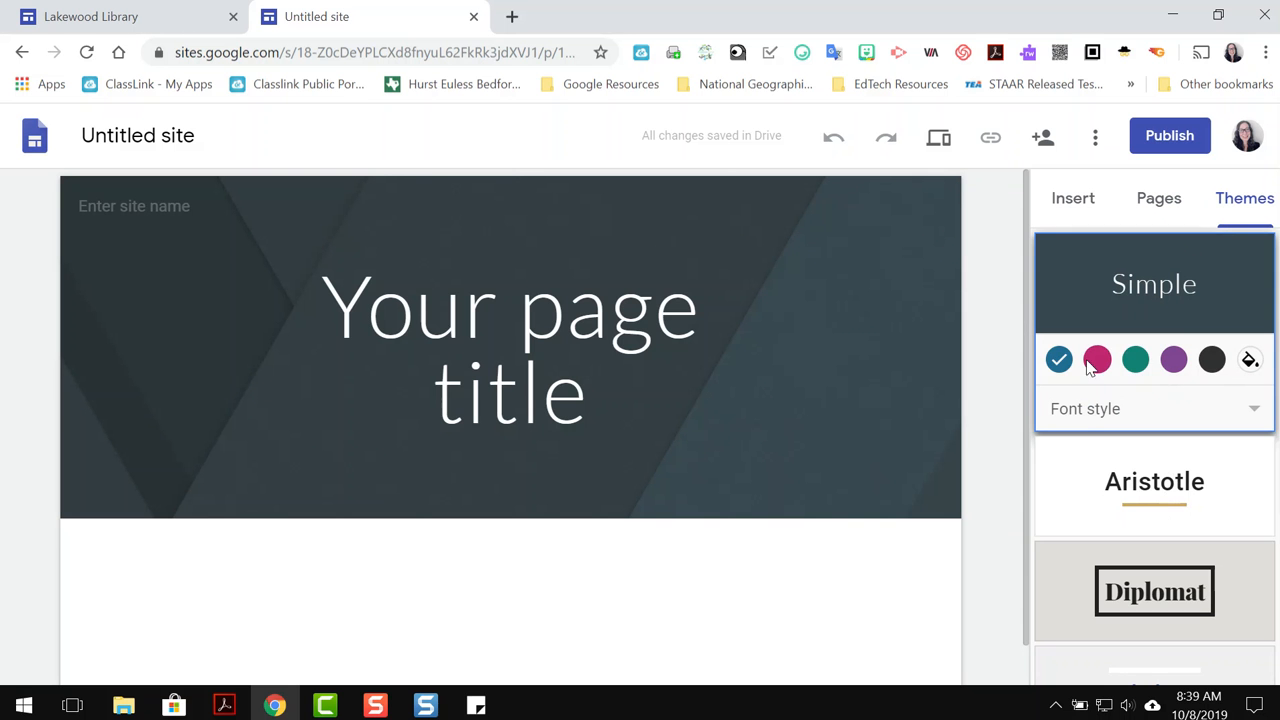
click(1240, 411)
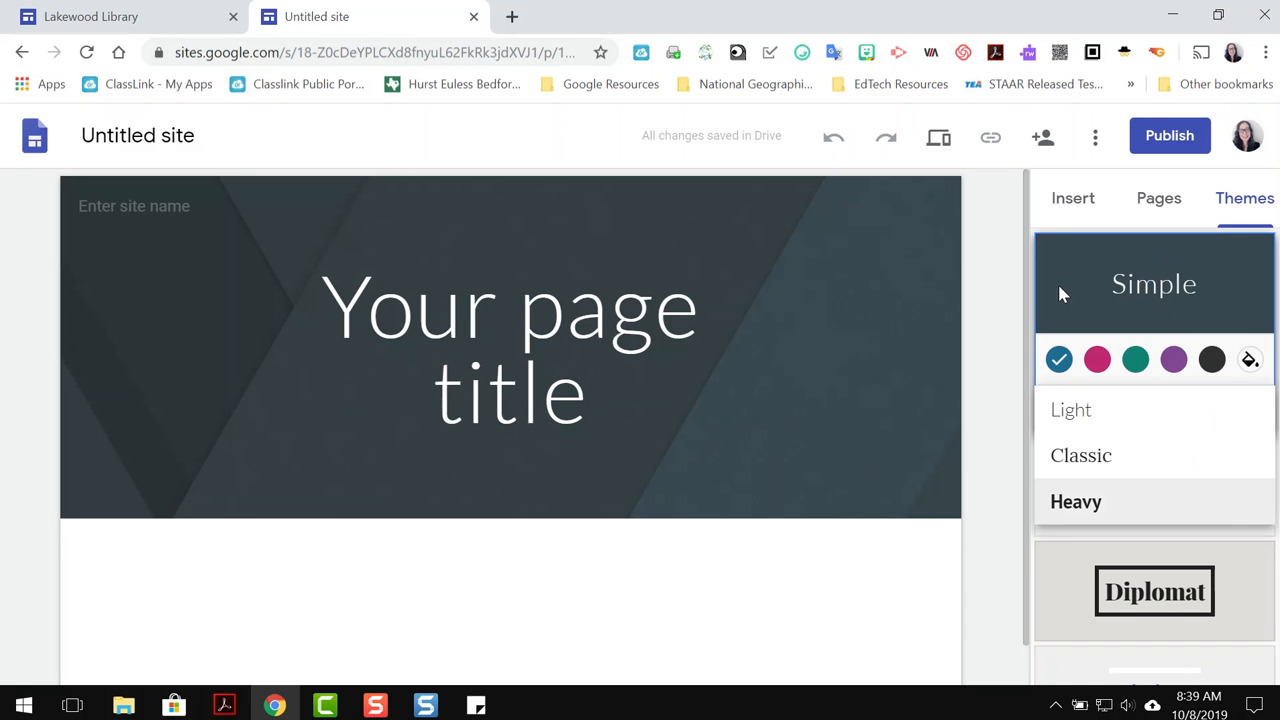
click(1068, 198)
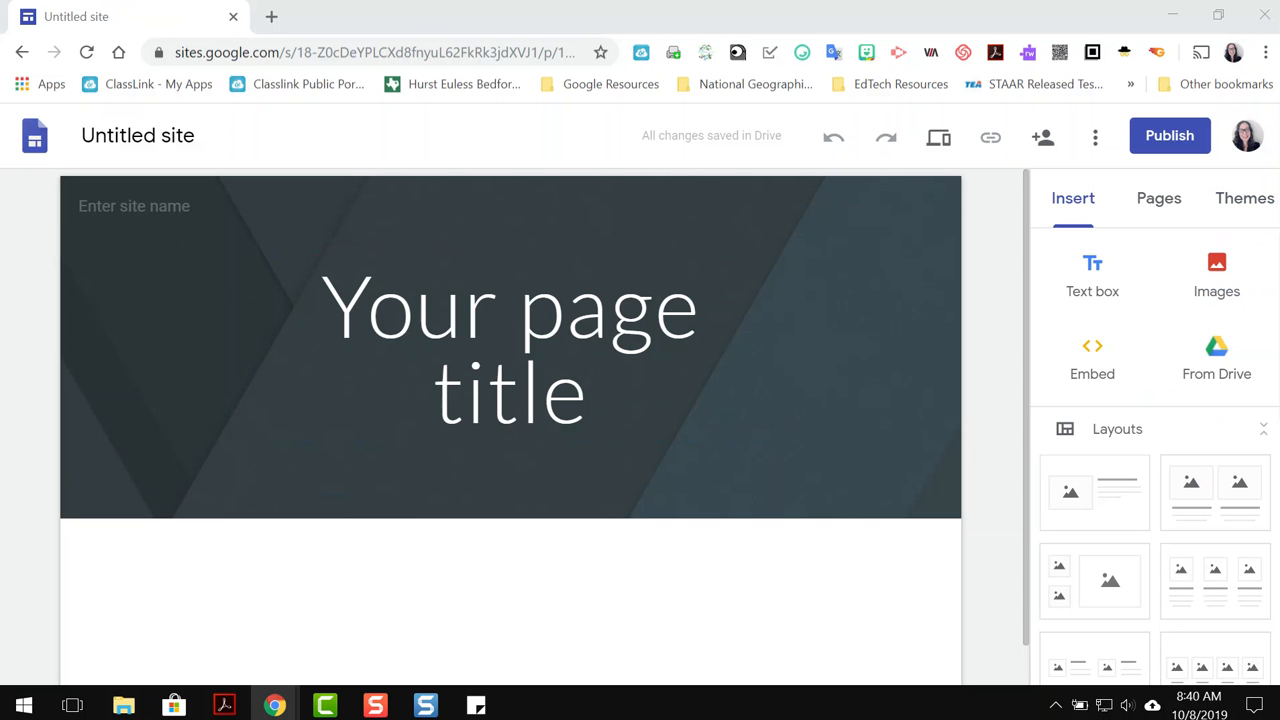
Step: Open Google Drive in a new browser tab
click(271, 17)
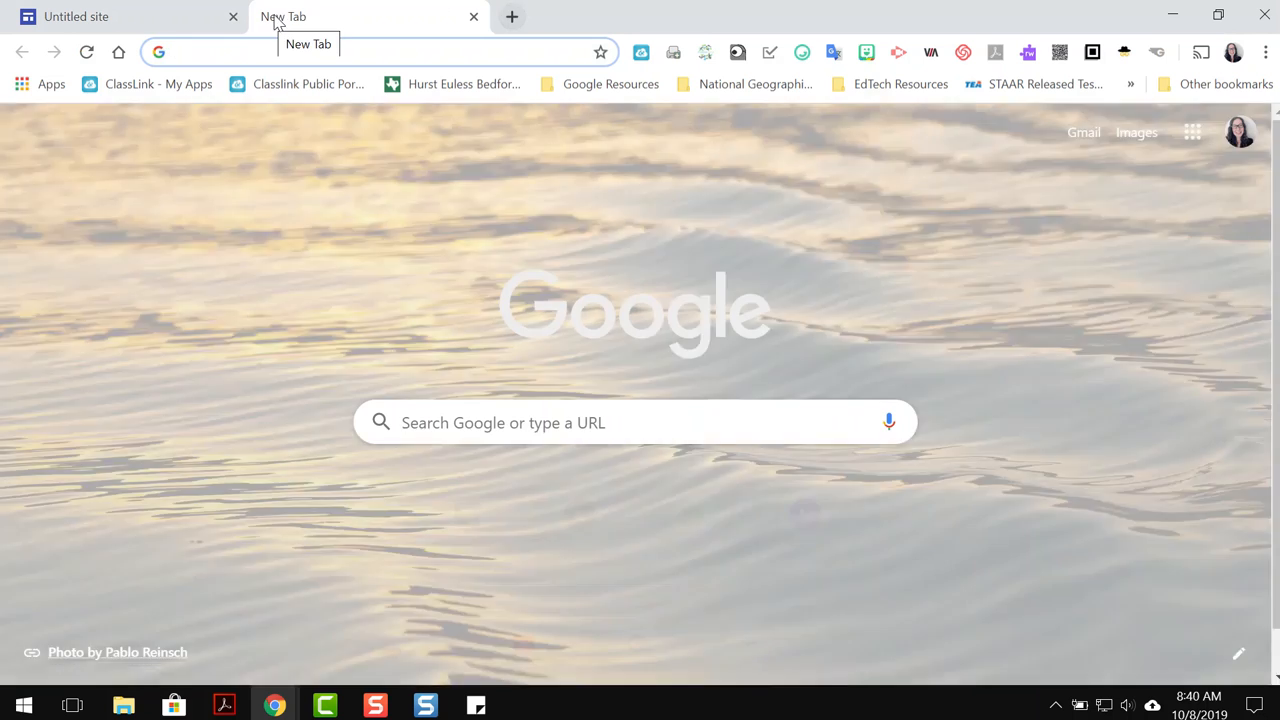
click(1192, 135)
click(1000, 262)
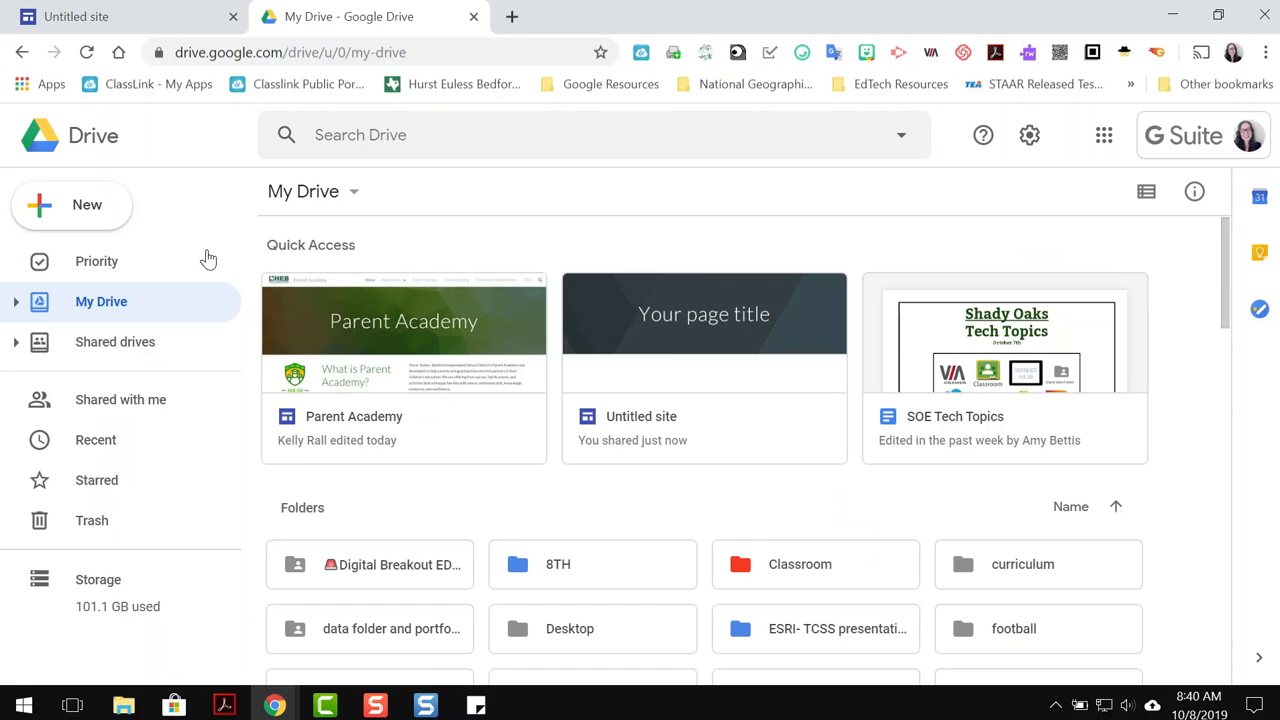
Step: Create a folder named Library Website in My Drive
click(90, 210)
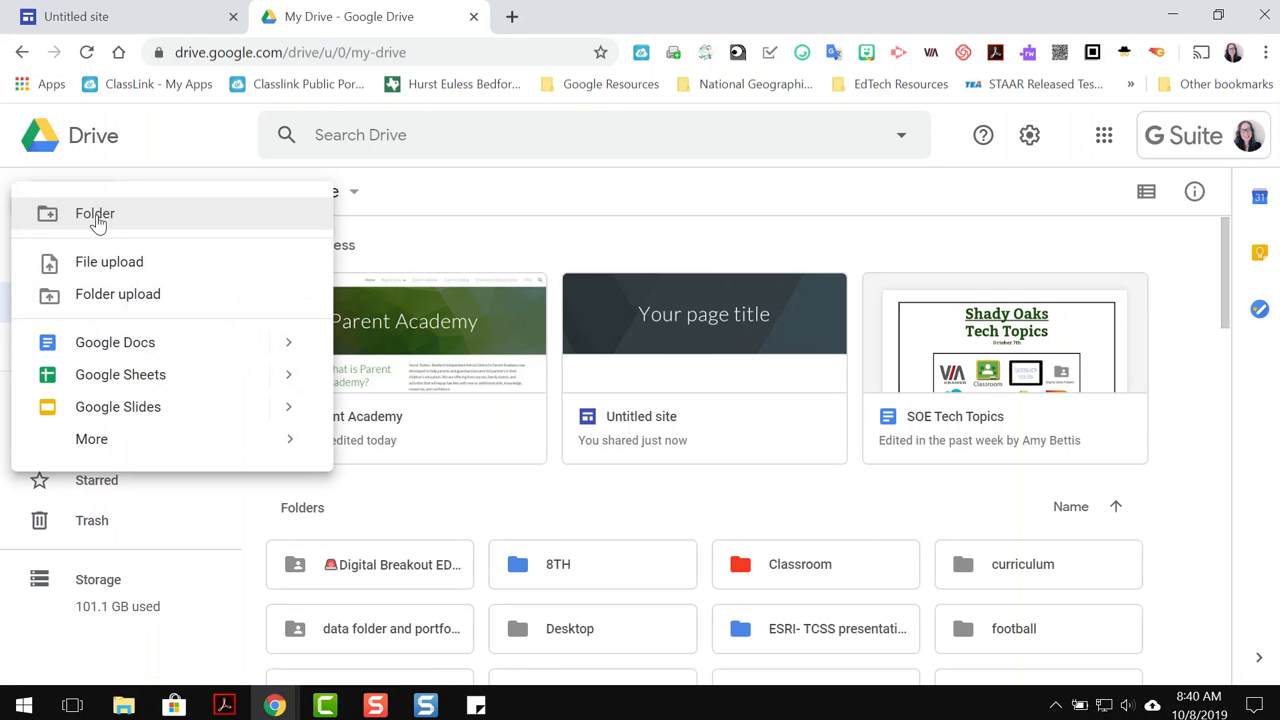
click(95, 214)
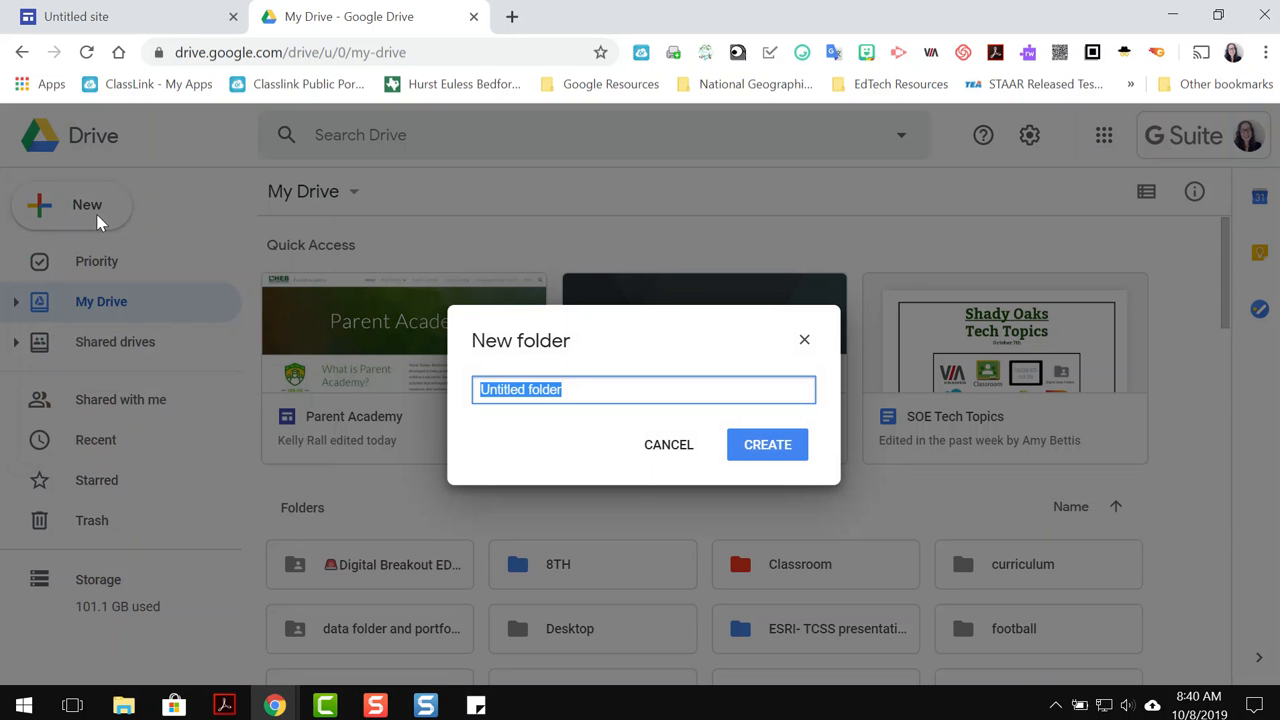
text(Library Webs)
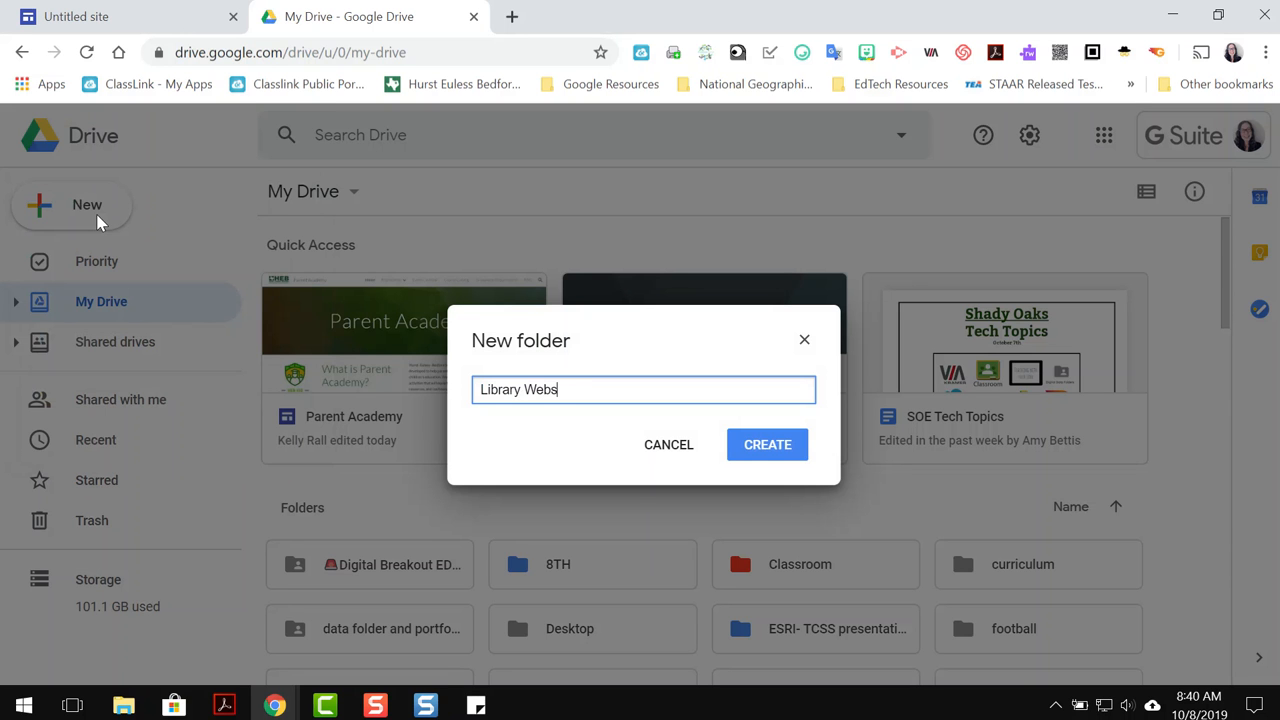
text(ite)
click(757, 447)
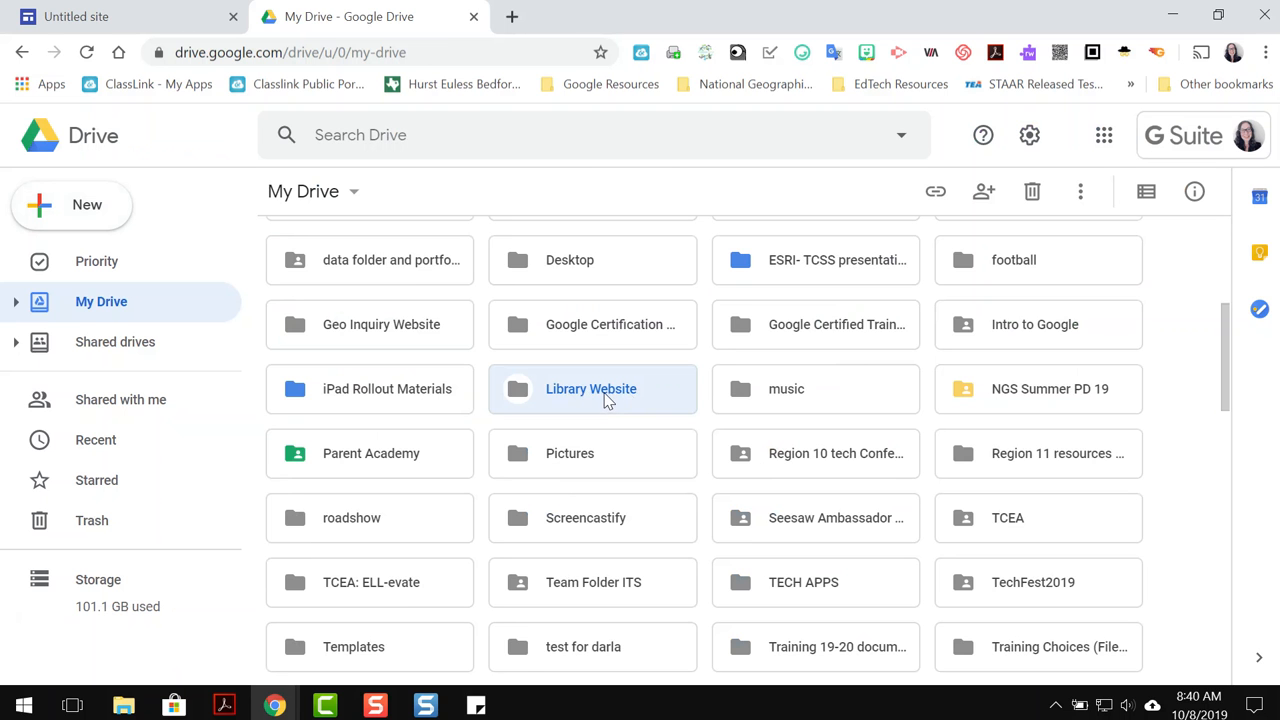
Step: Create a folder named Public inside the Library Website folder
double_click(605, 397)
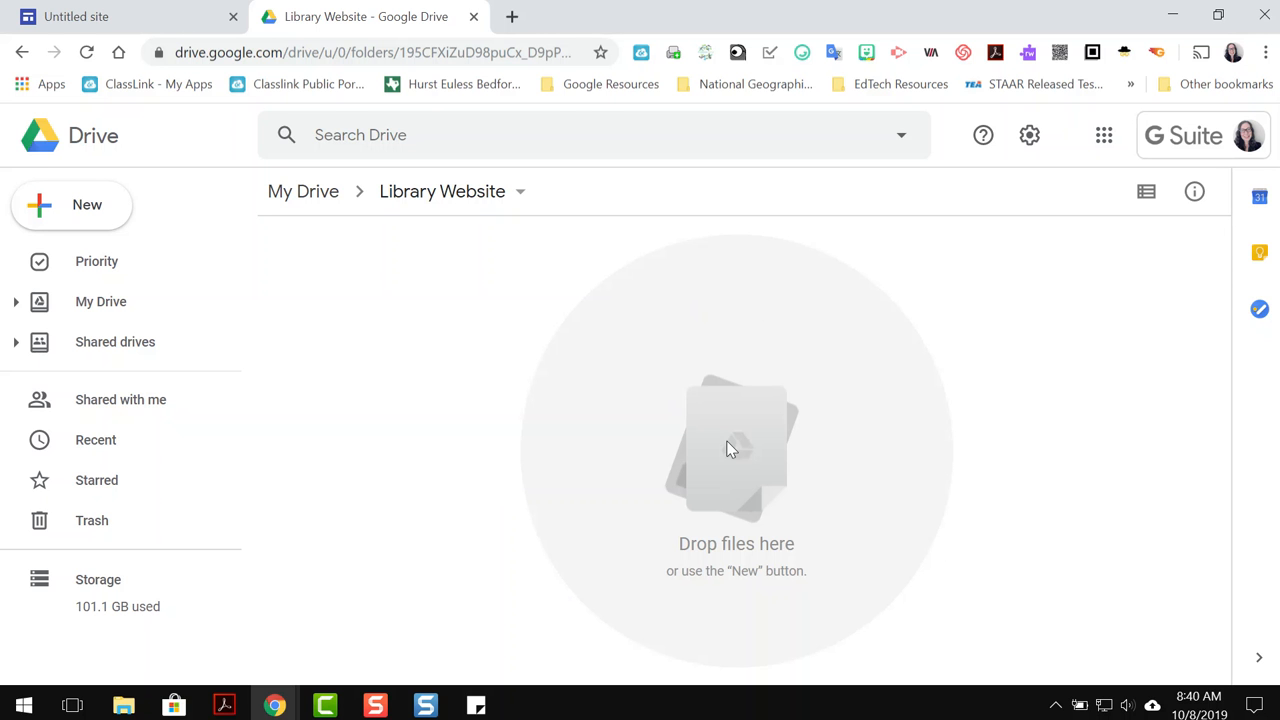
click(74, 220)
click(74, 215)
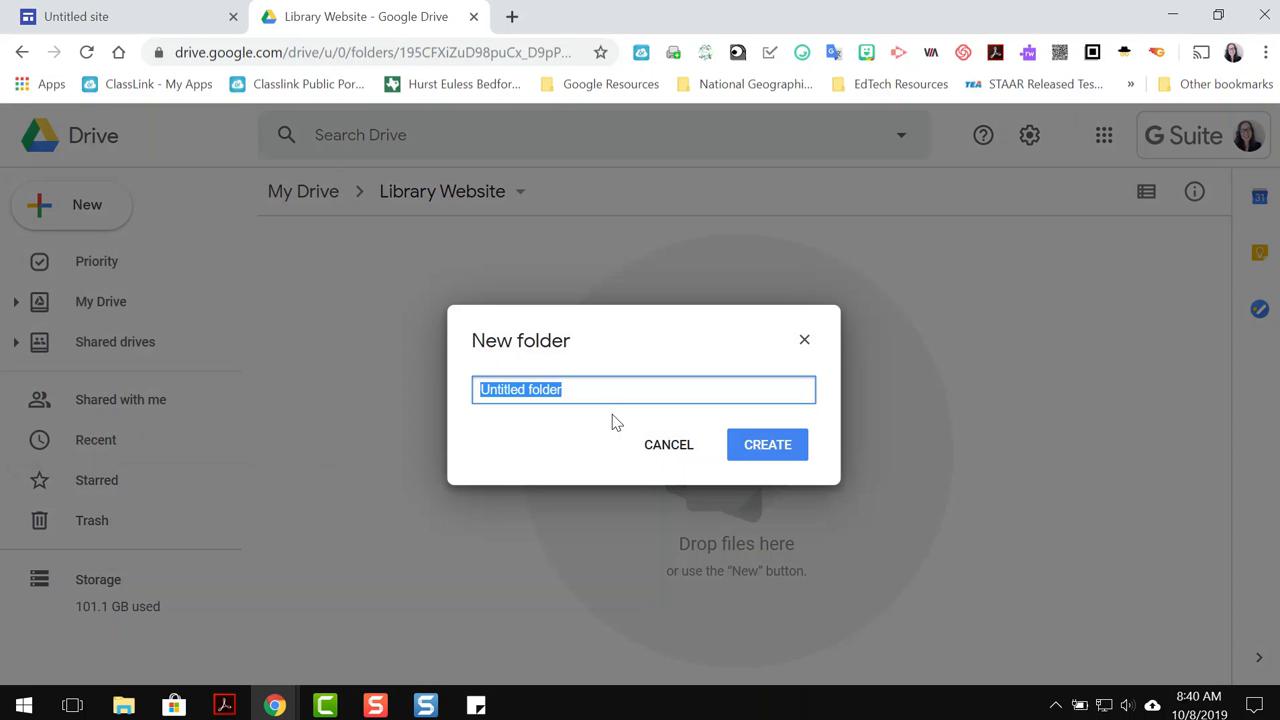
text(Public)
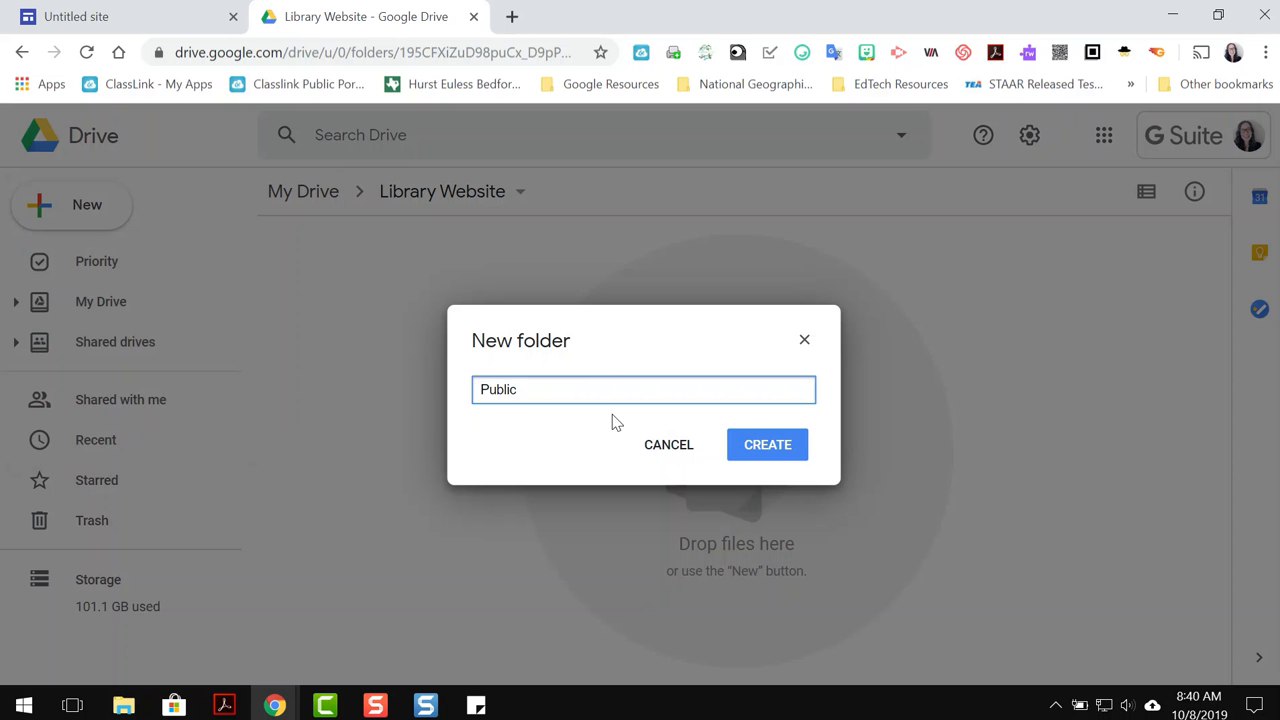
click(756, 447)
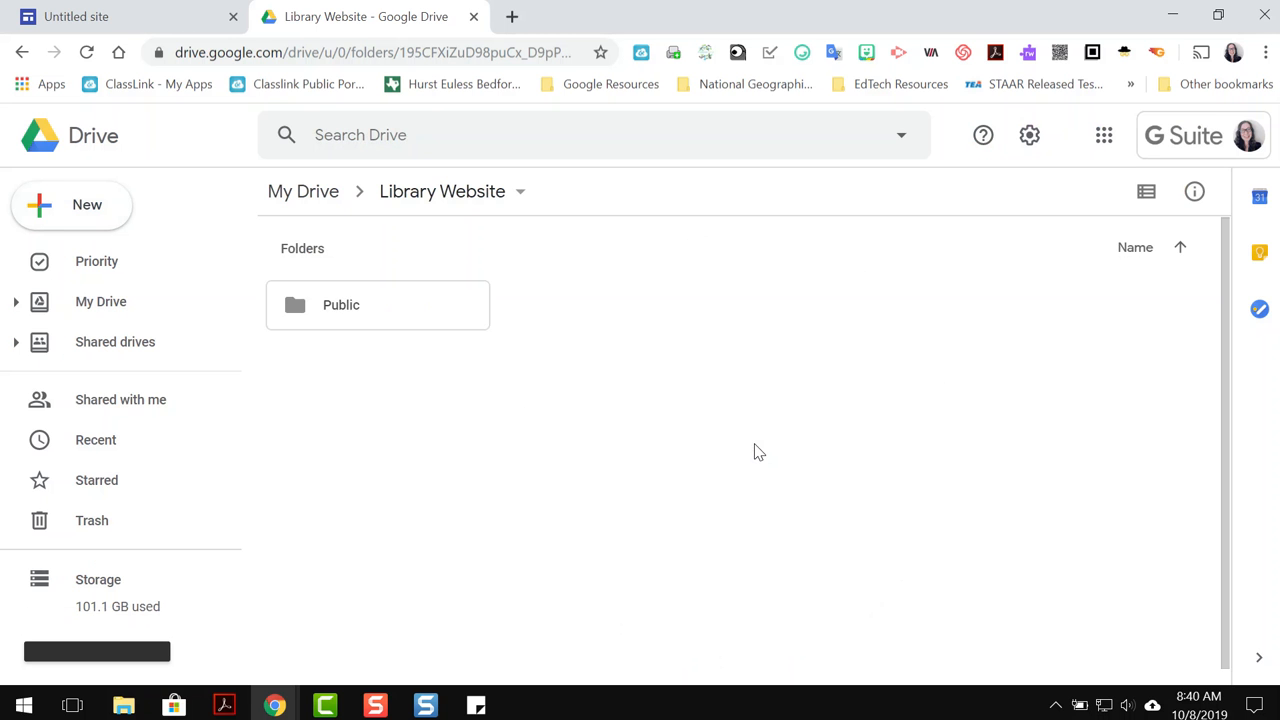
Step: Set the Public folder's link sharing to On - Public on the web, with view-only access for anyone
right_click(403, 306)
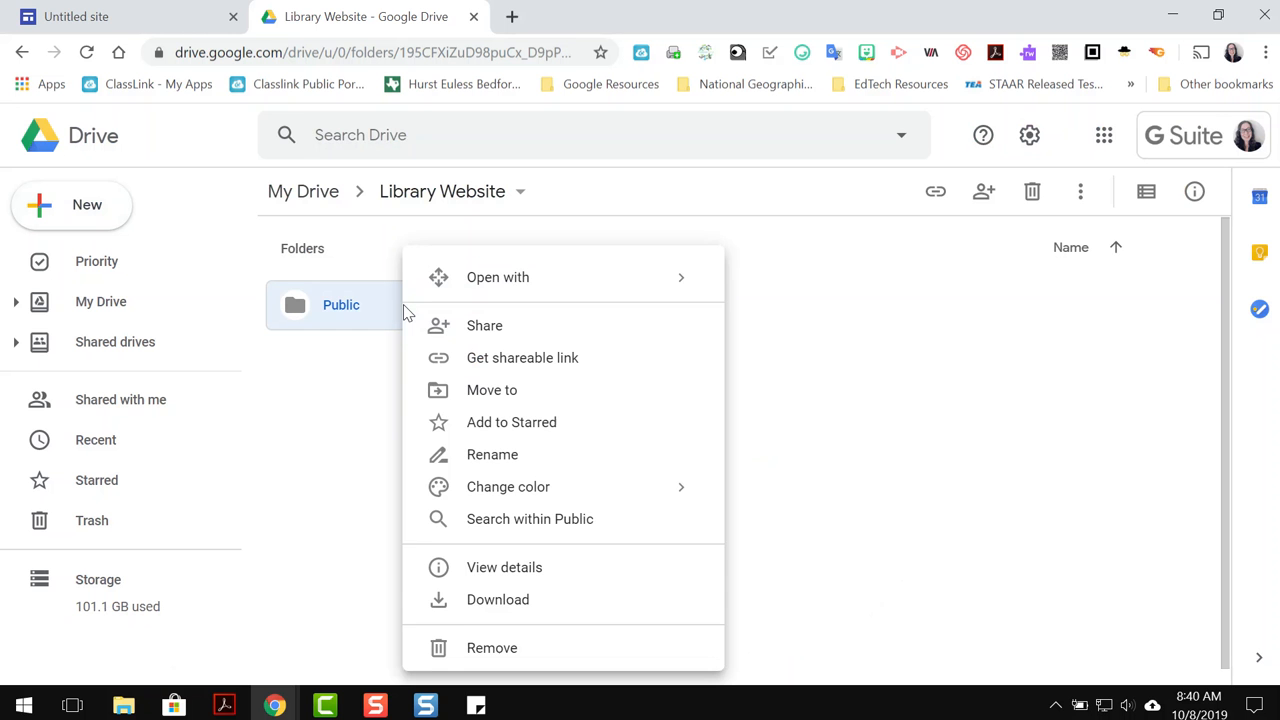
click(485, 327)
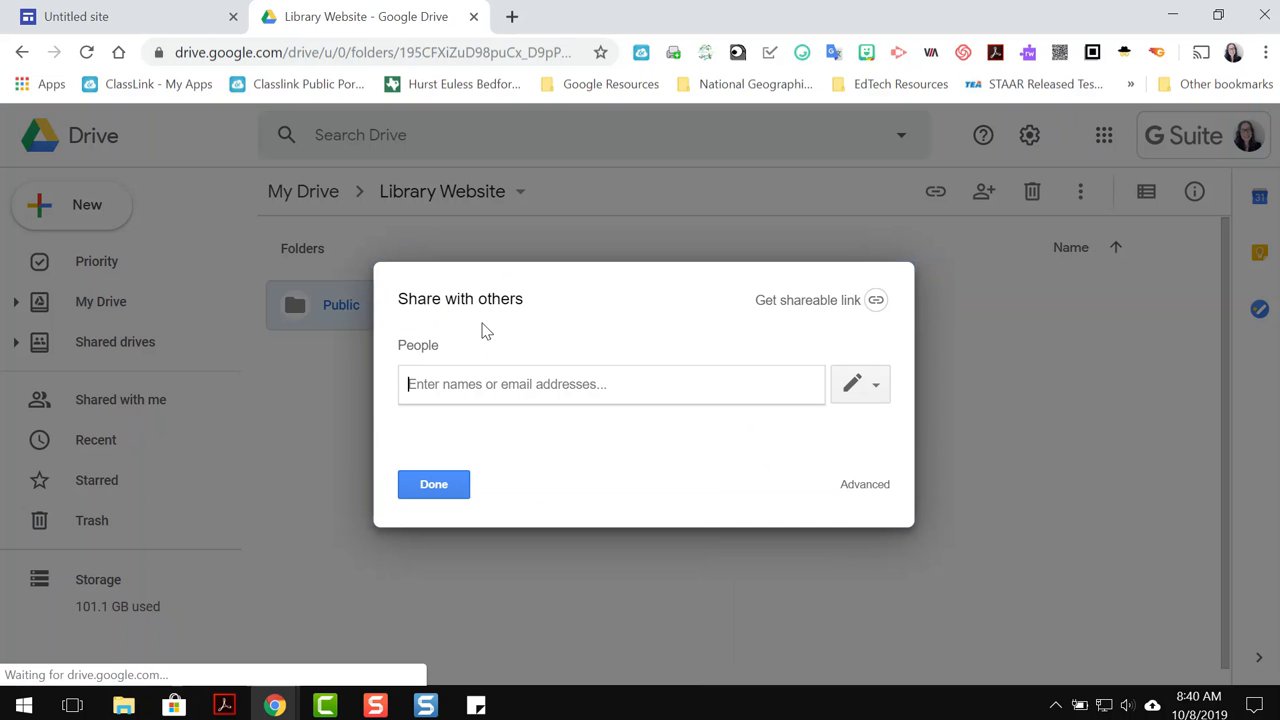
click(864, 485)
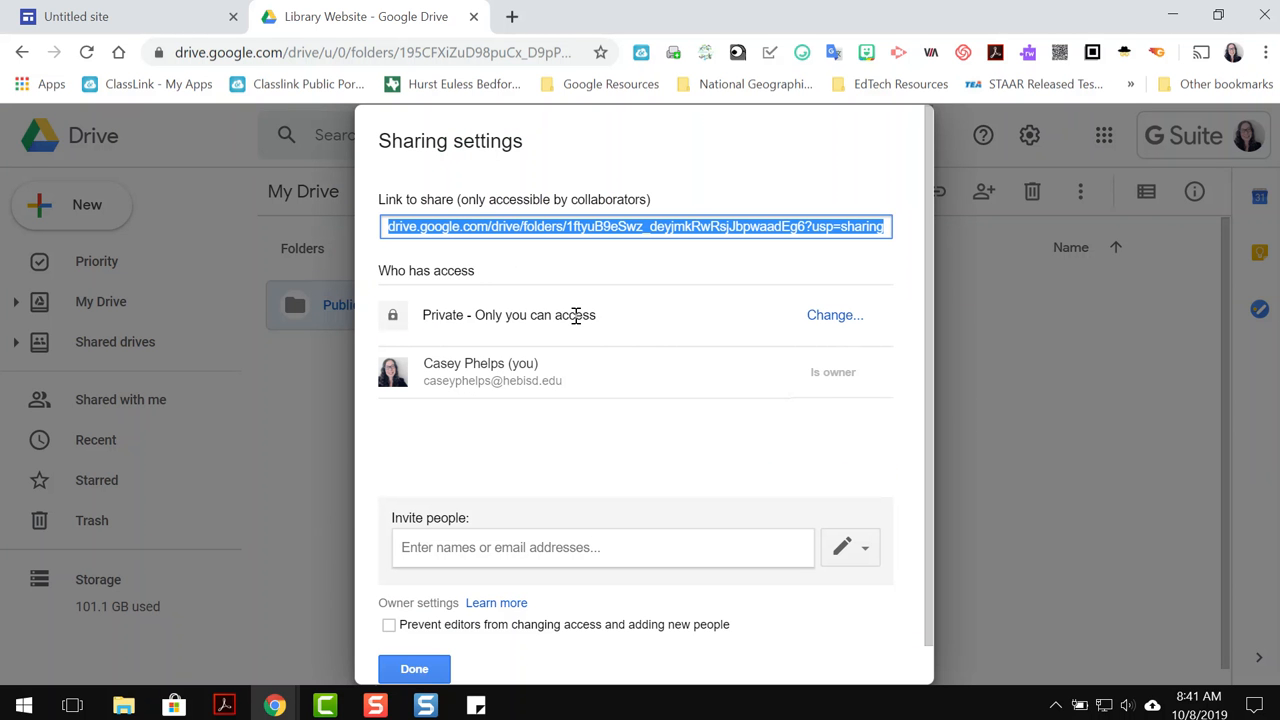
click(832, 317)
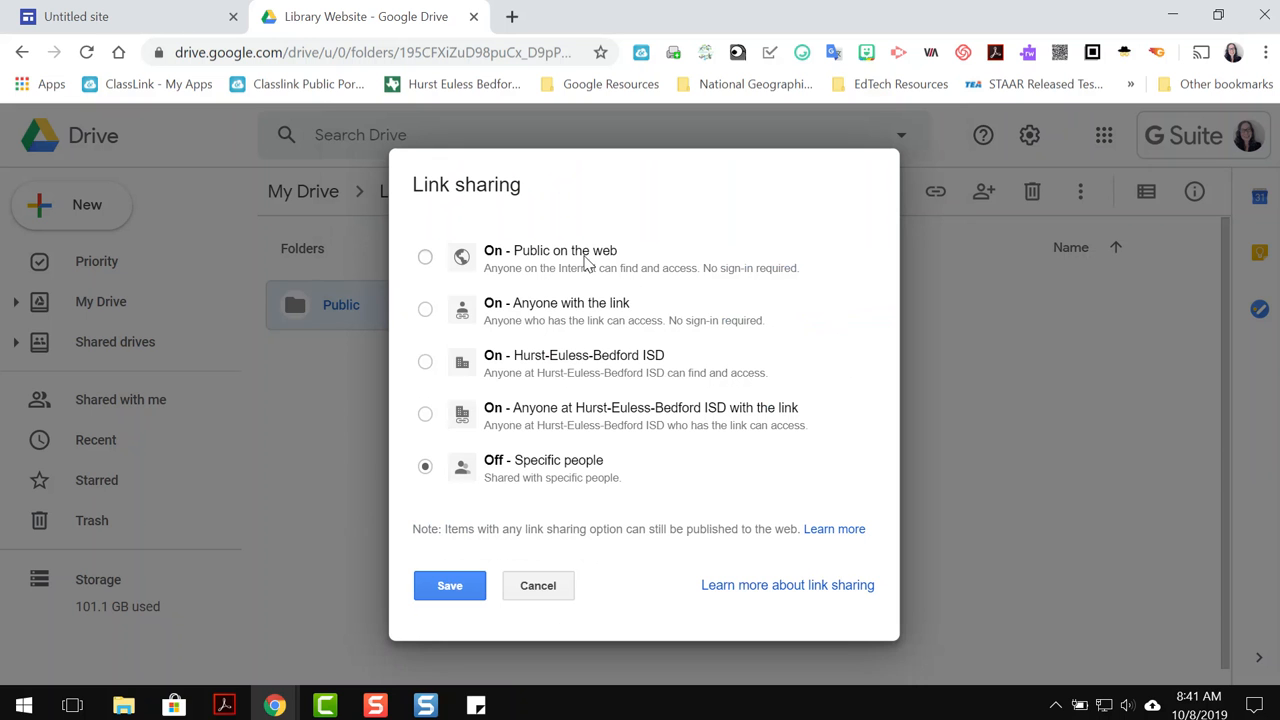
click(425, 257)
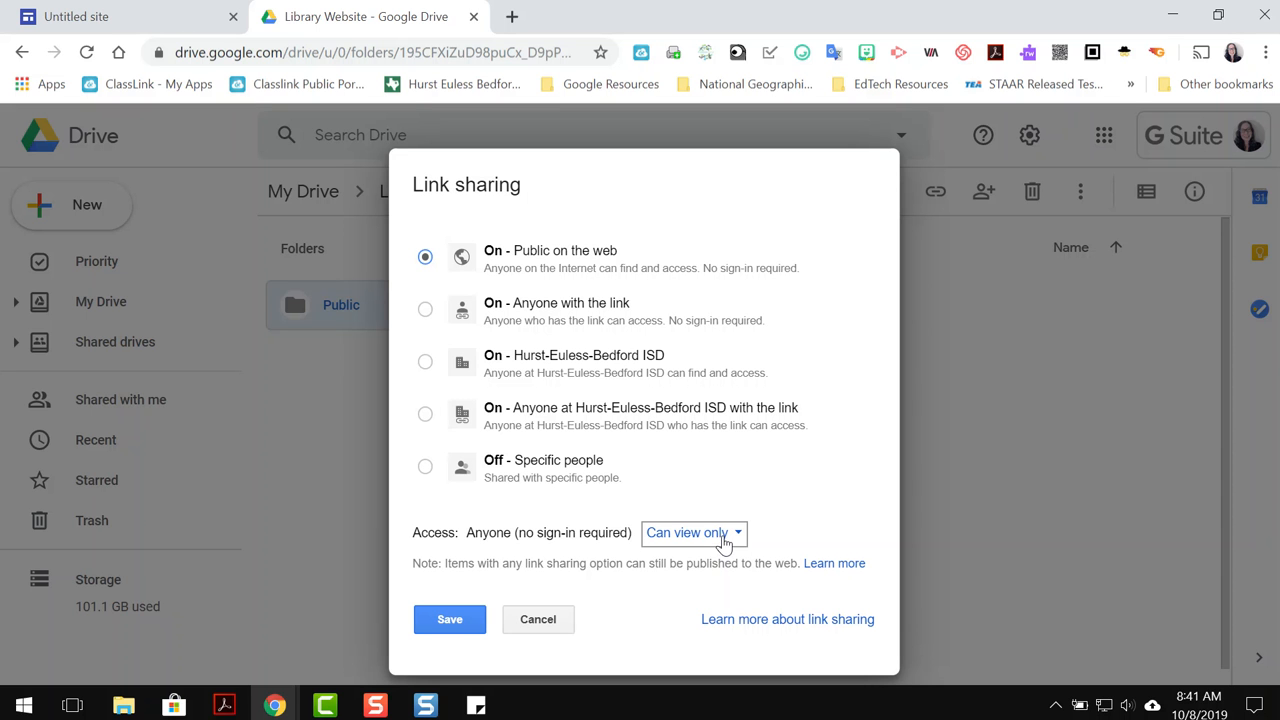
click(455, 621)
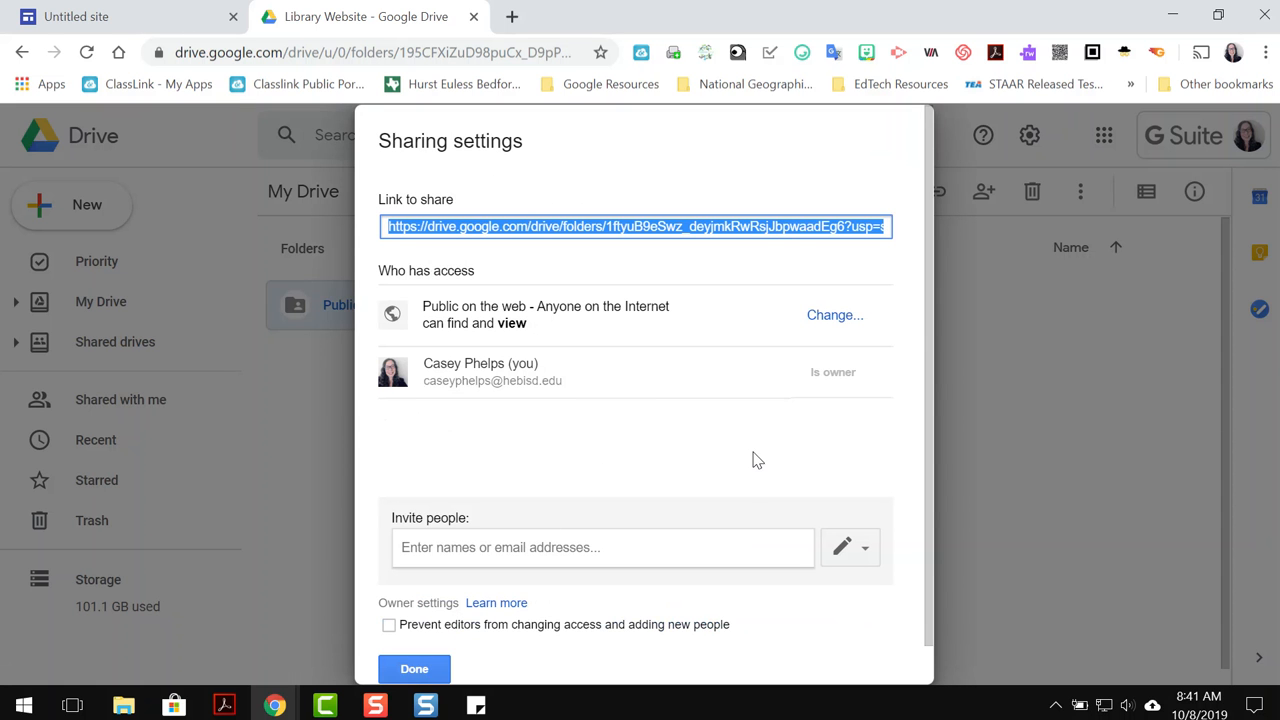
click(414, 668)
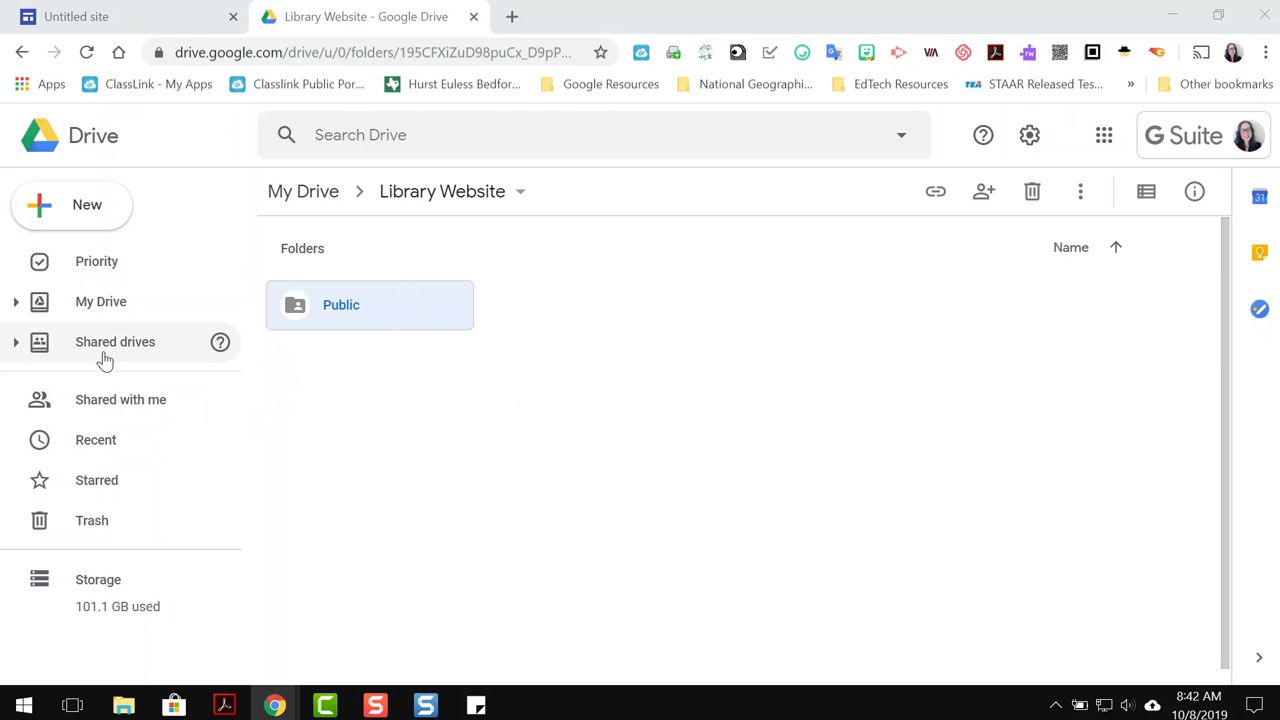
Step: Move the "Before we start…" presentation from My Drive into the Public folder inside Library Website, accepting that it gets shared
click(98, 314)
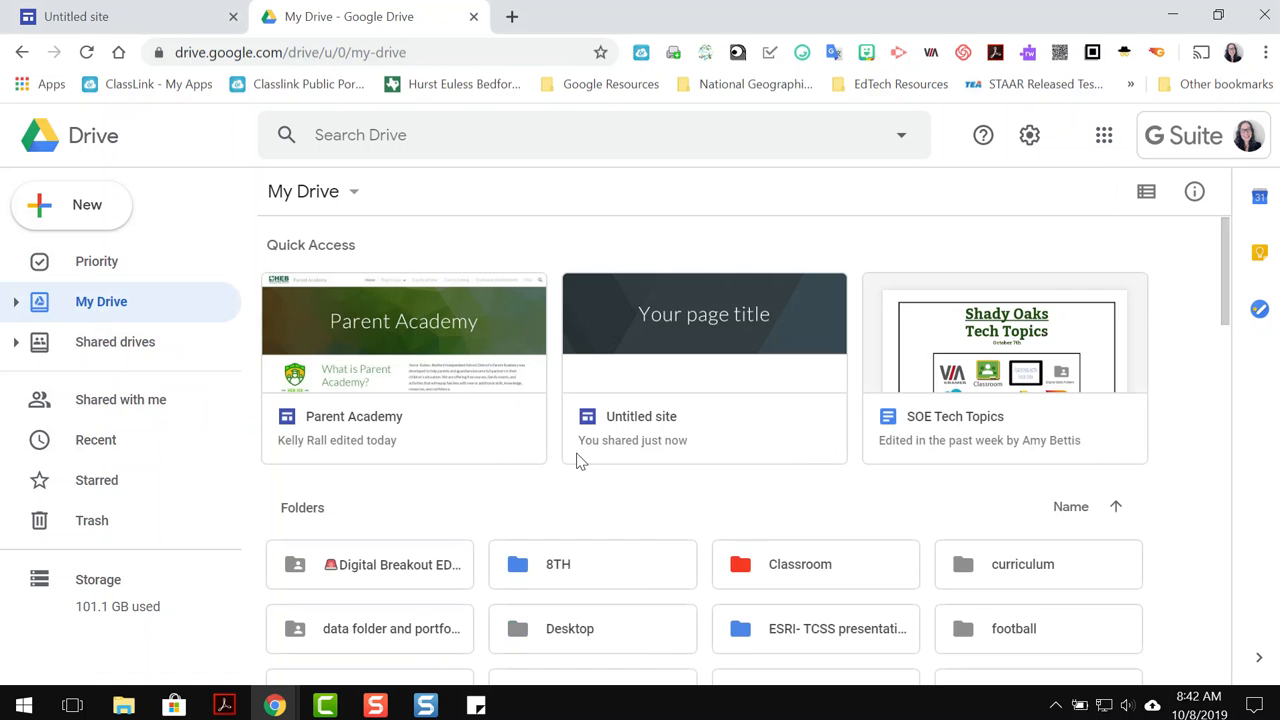
scroll(578, 460, down, 10)
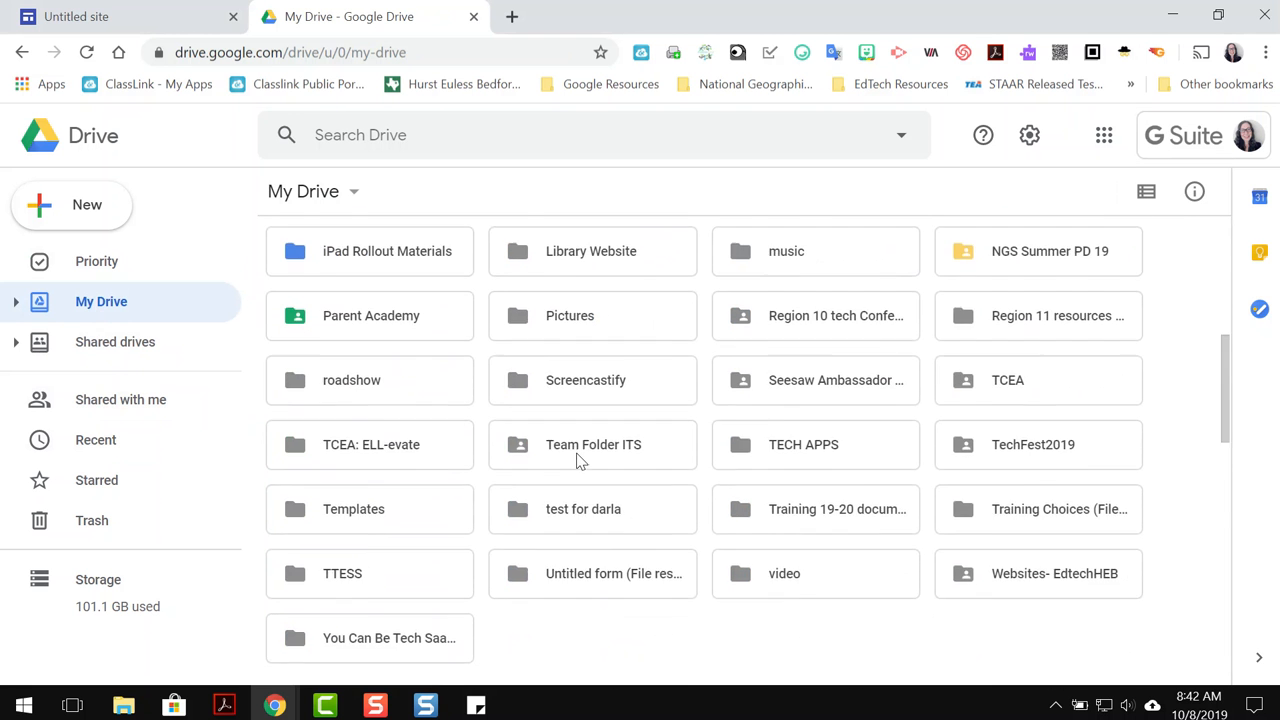
scroll(578, 460, down, 1)
right_click(423, 320)
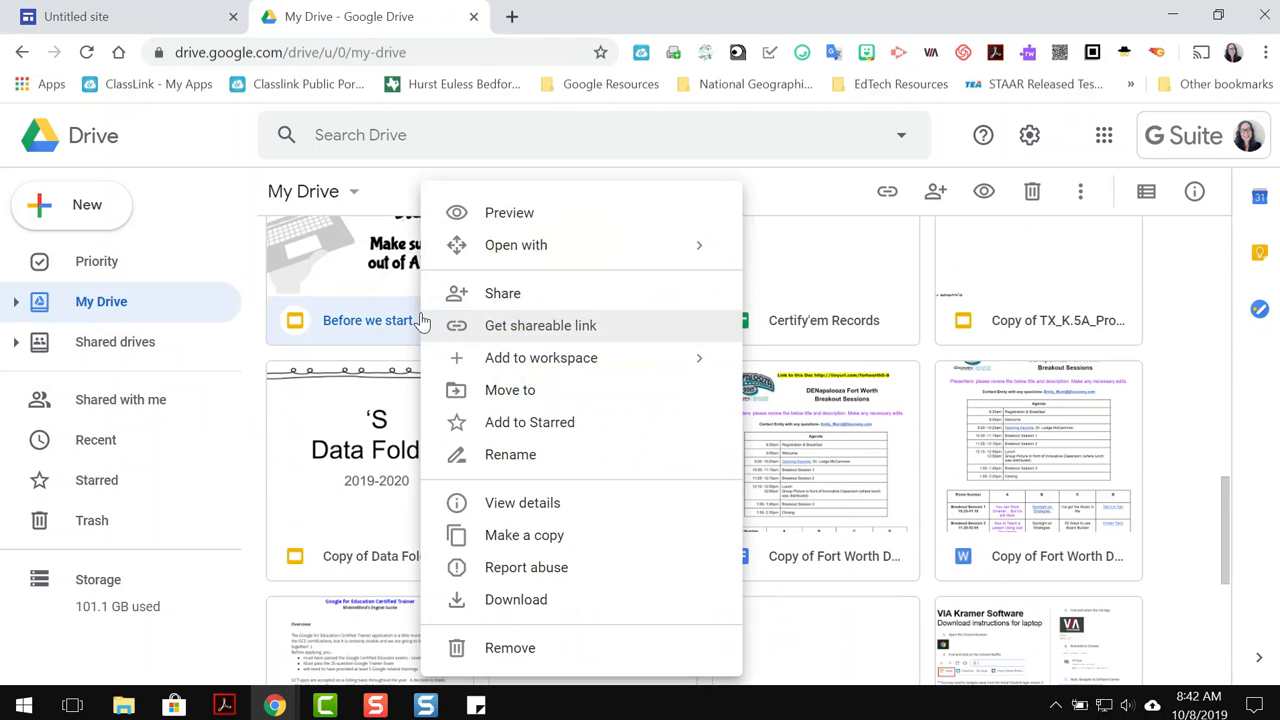
click(500, 394)
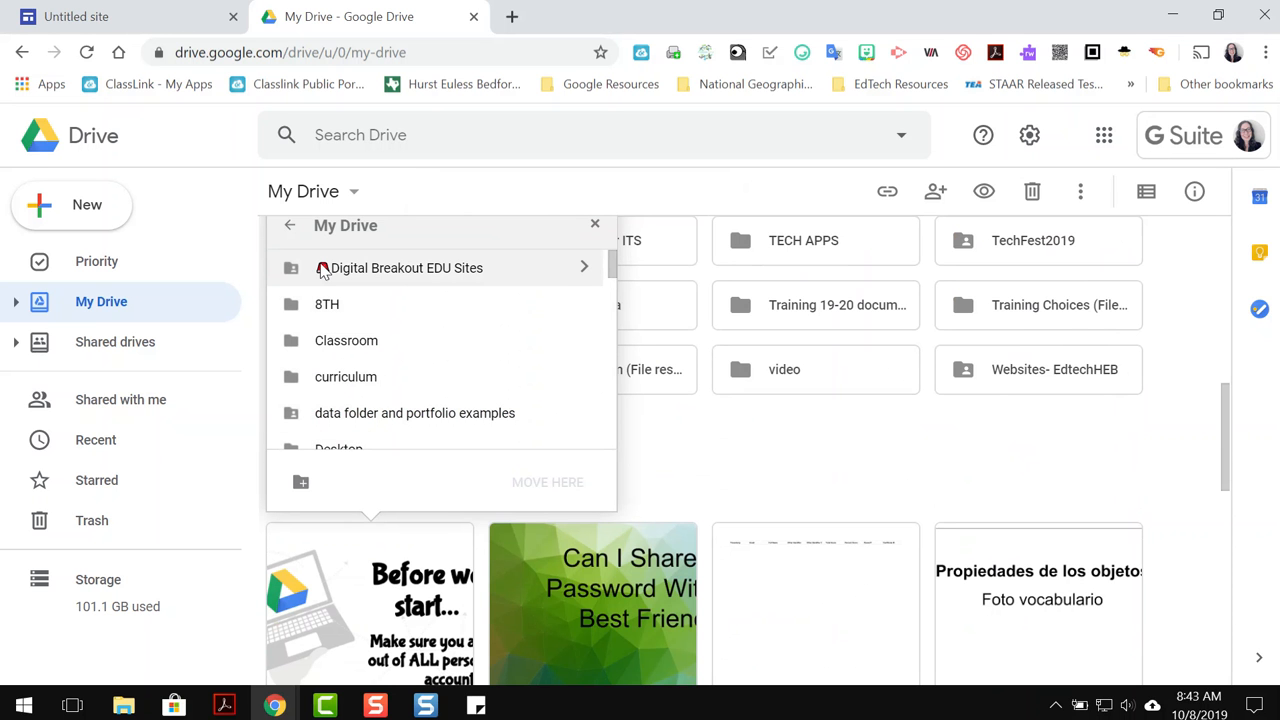
scroll(323, 272, down, 3)
scroll(343, 338, down, 3)
click(350, 336)
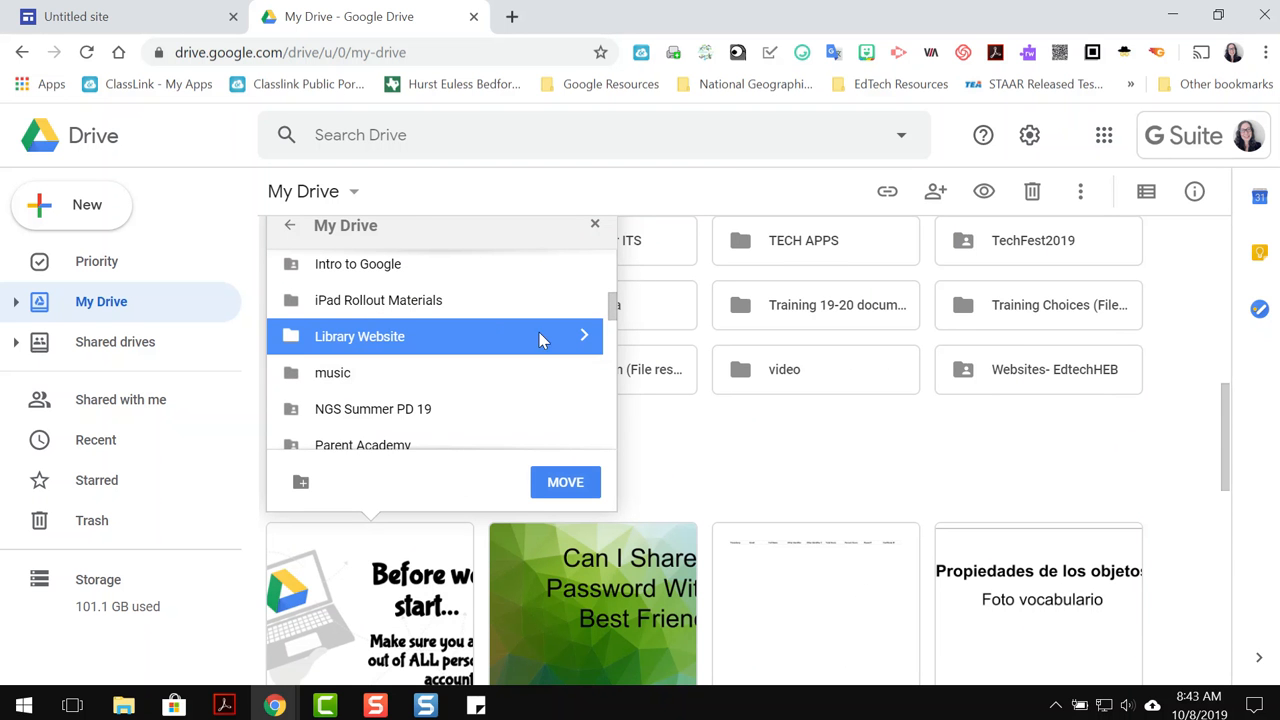
click(584, 336)
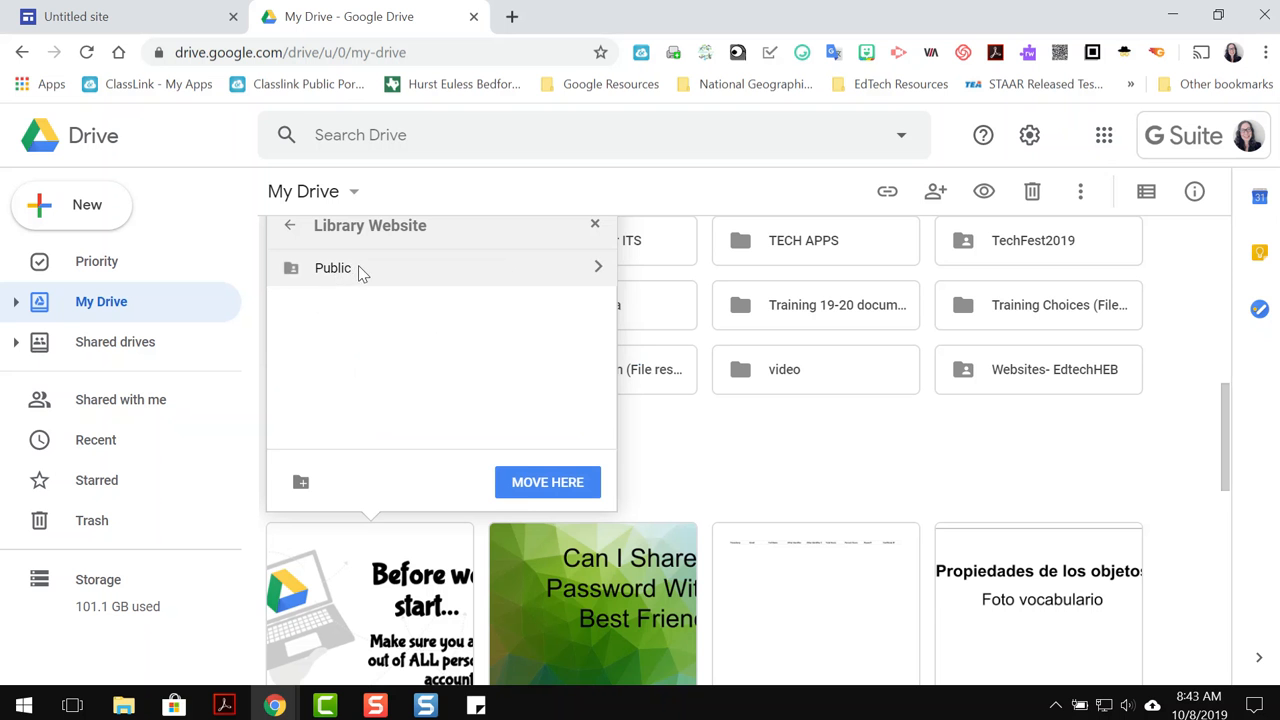
click(380, 272)
click(597, 267)
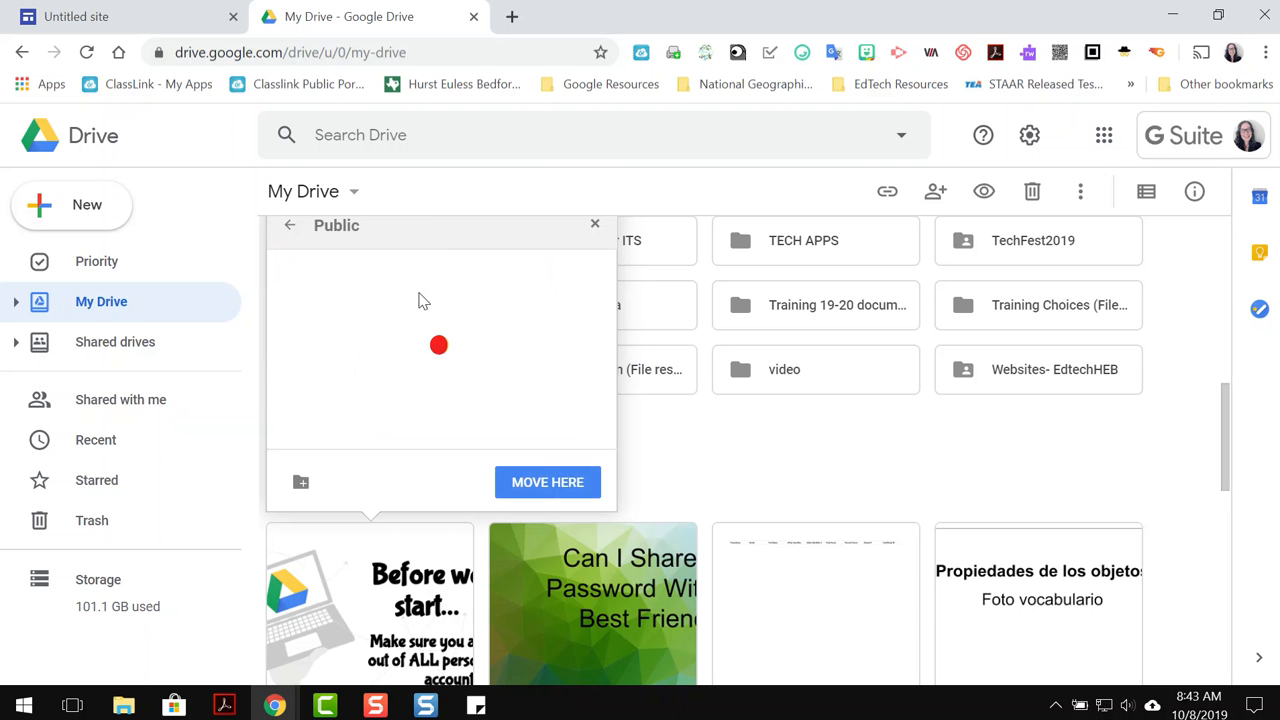
click(538, 484)
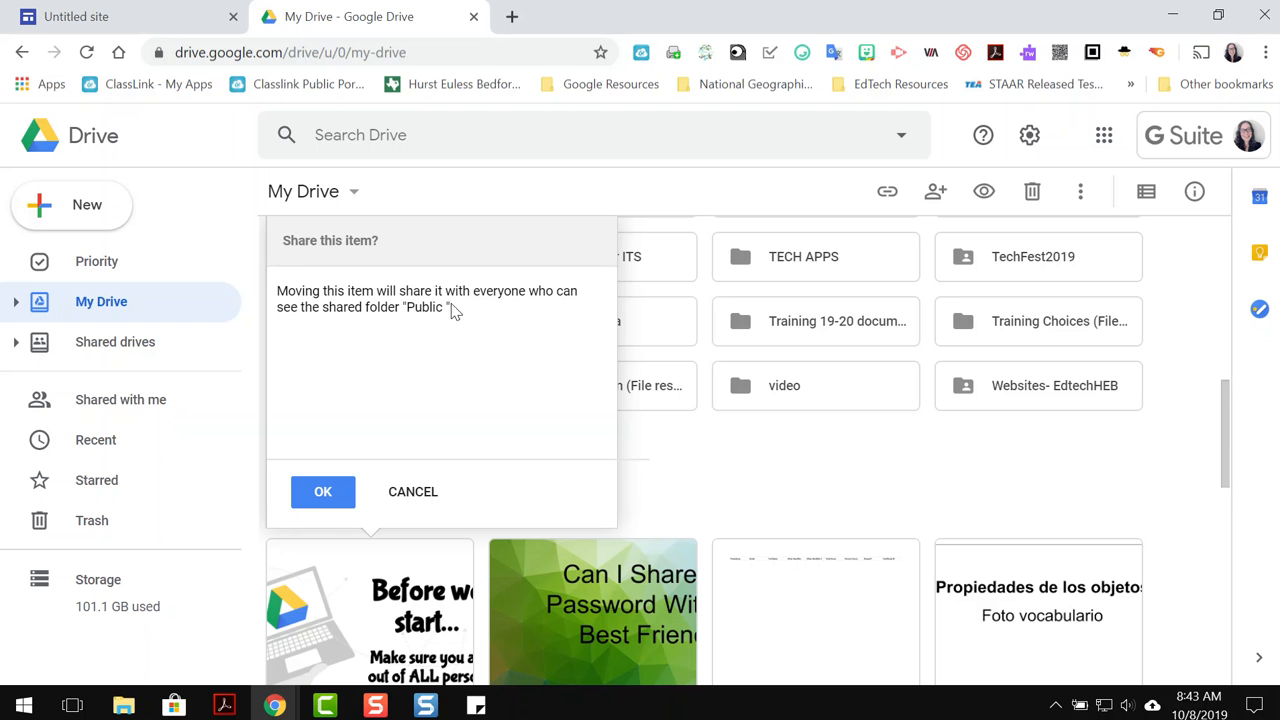
click(322, 493)
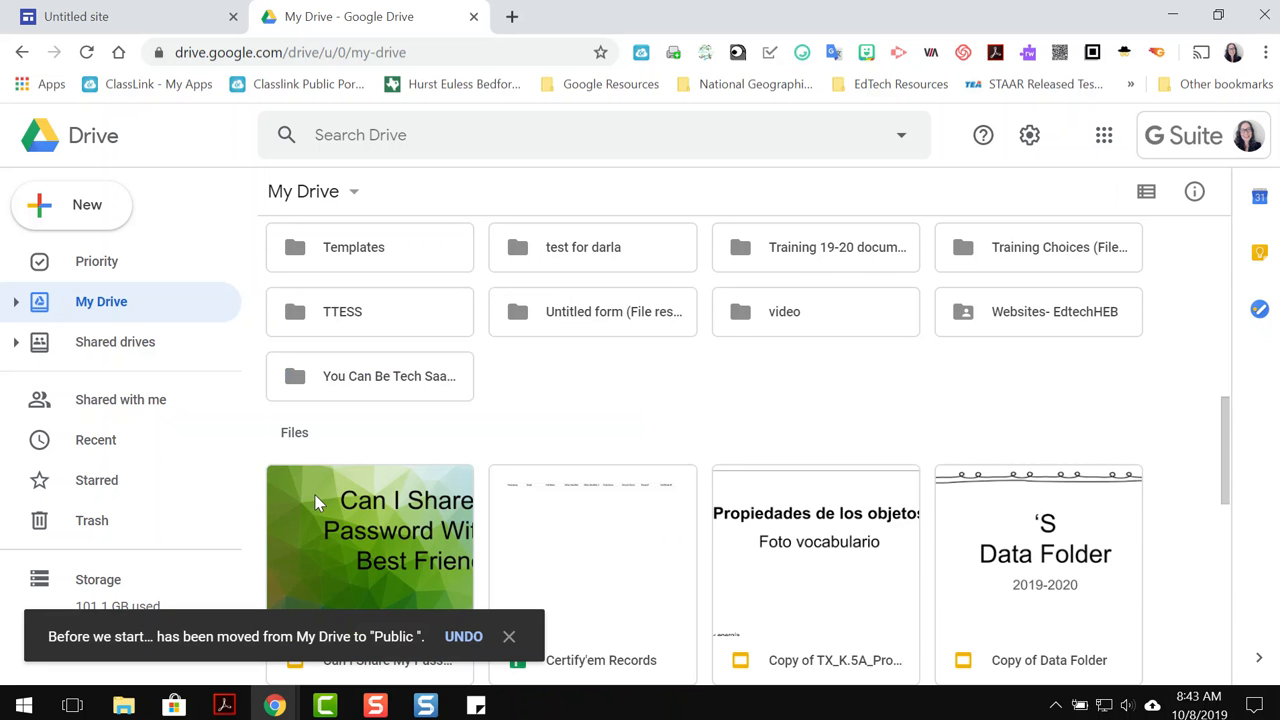
Step: Move the Google Docs version of the "Copy of Fort Worth D..." file from My Drive into the Library Website folder
scroll(316, 502, down, 4)
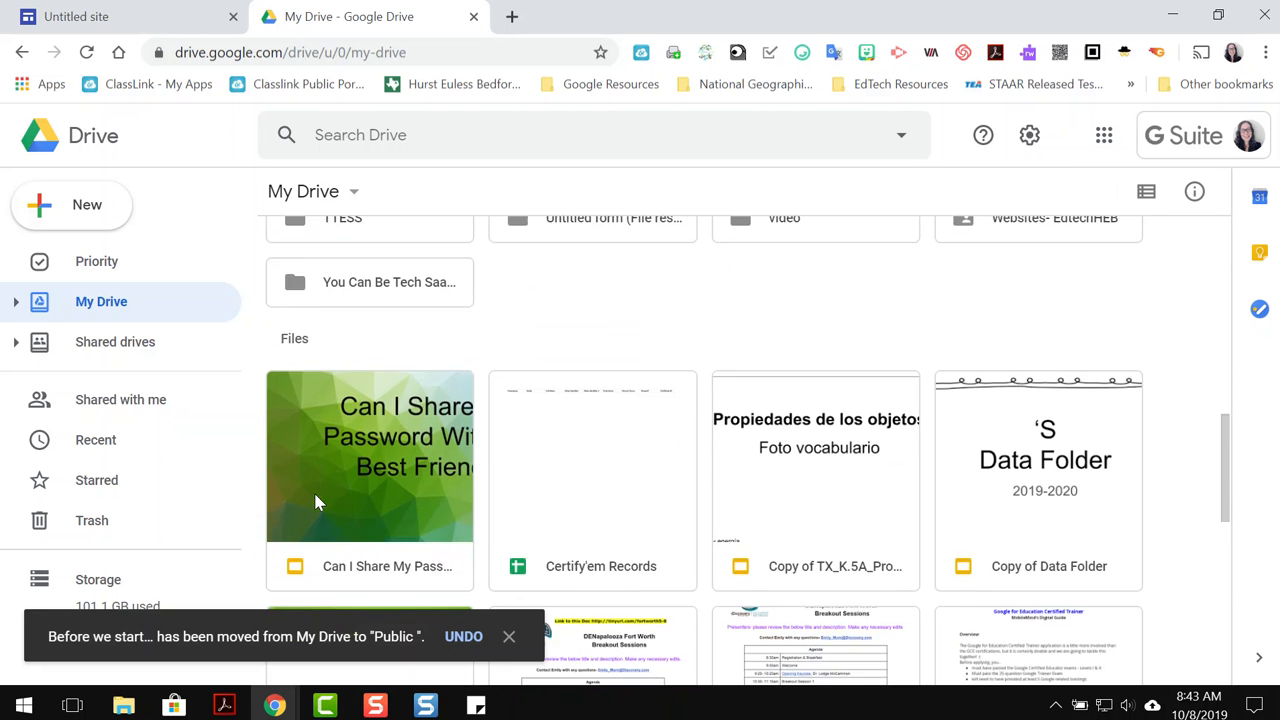
scroll(316, 502, down, 2)
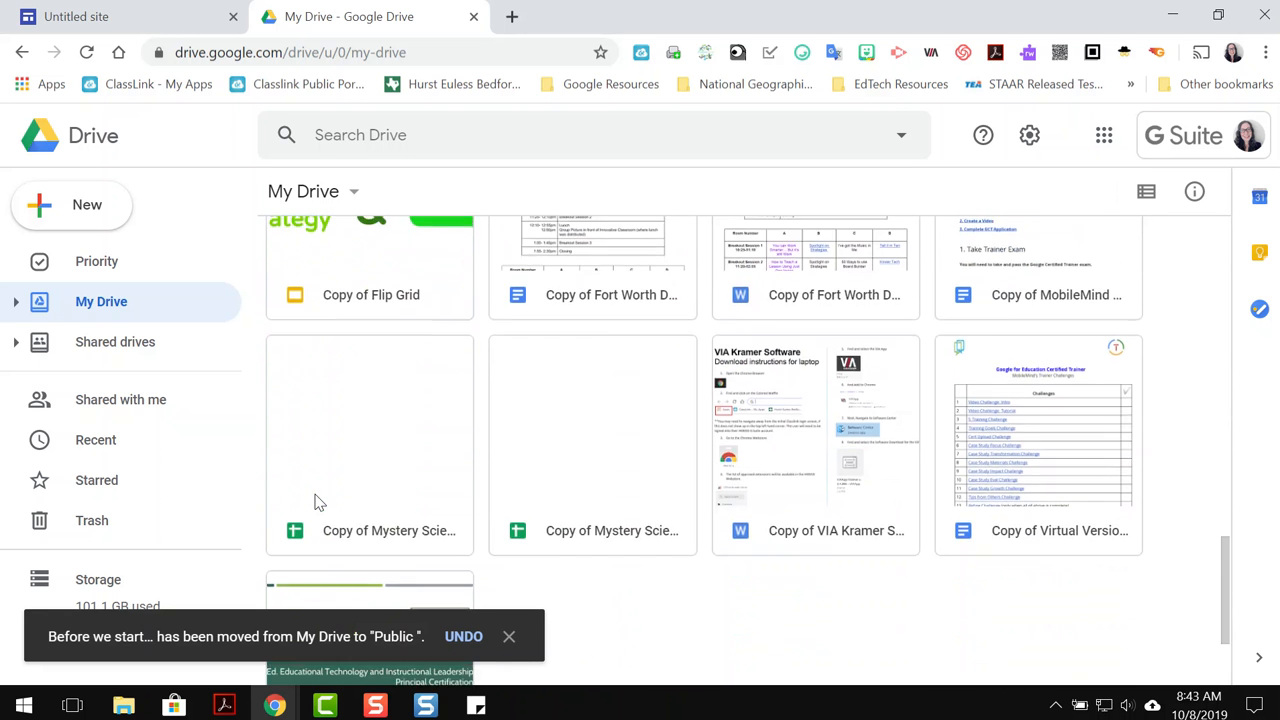
scroll(316, 502, up, 1)
scroll(316, 502, down, 3)
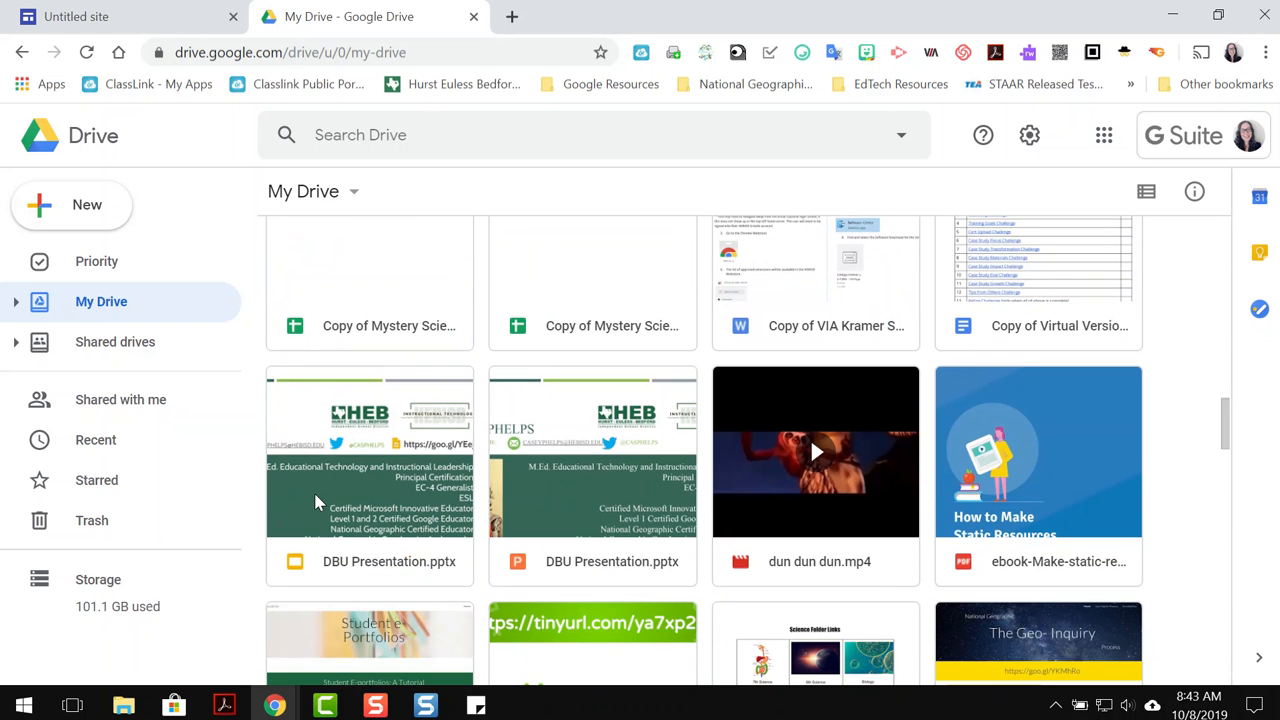
scroll(316, 502, down, 3)
scroll(316, 502, up, 6)
click(547, 503)
drag(613, 541, 642, 391)
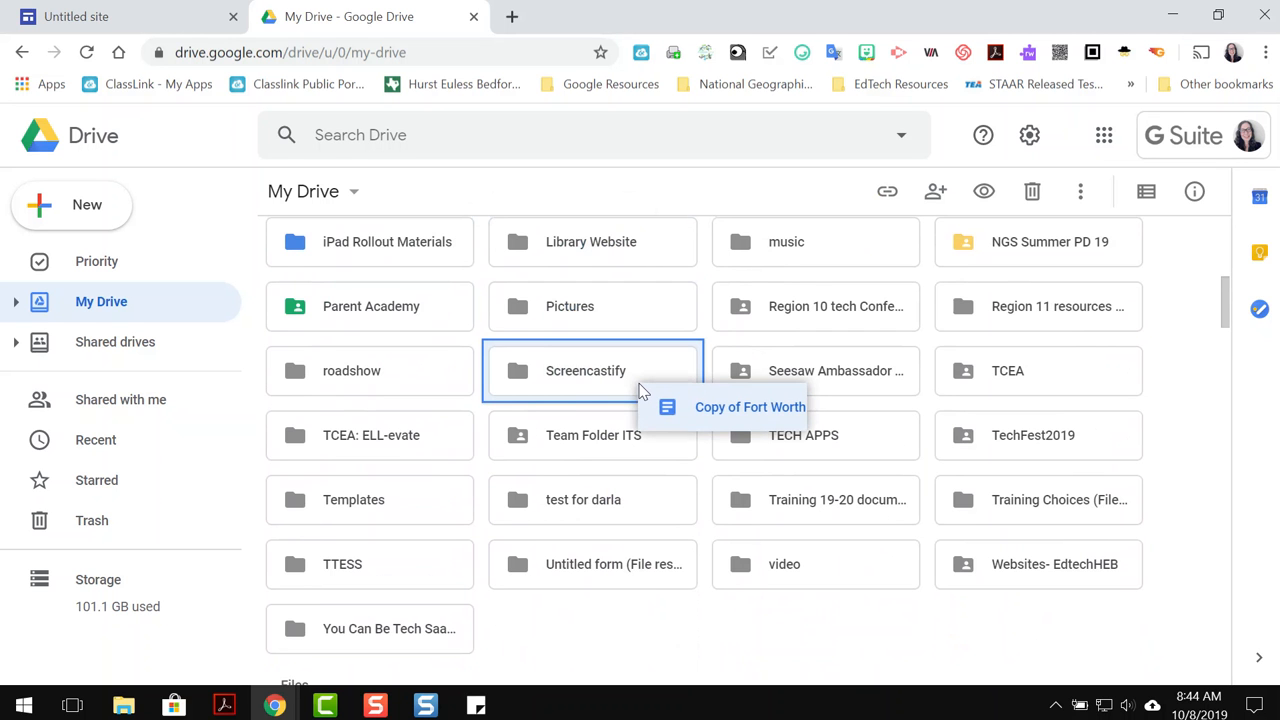
drag(642, 390, 578, 362)
double_click(577, 362)
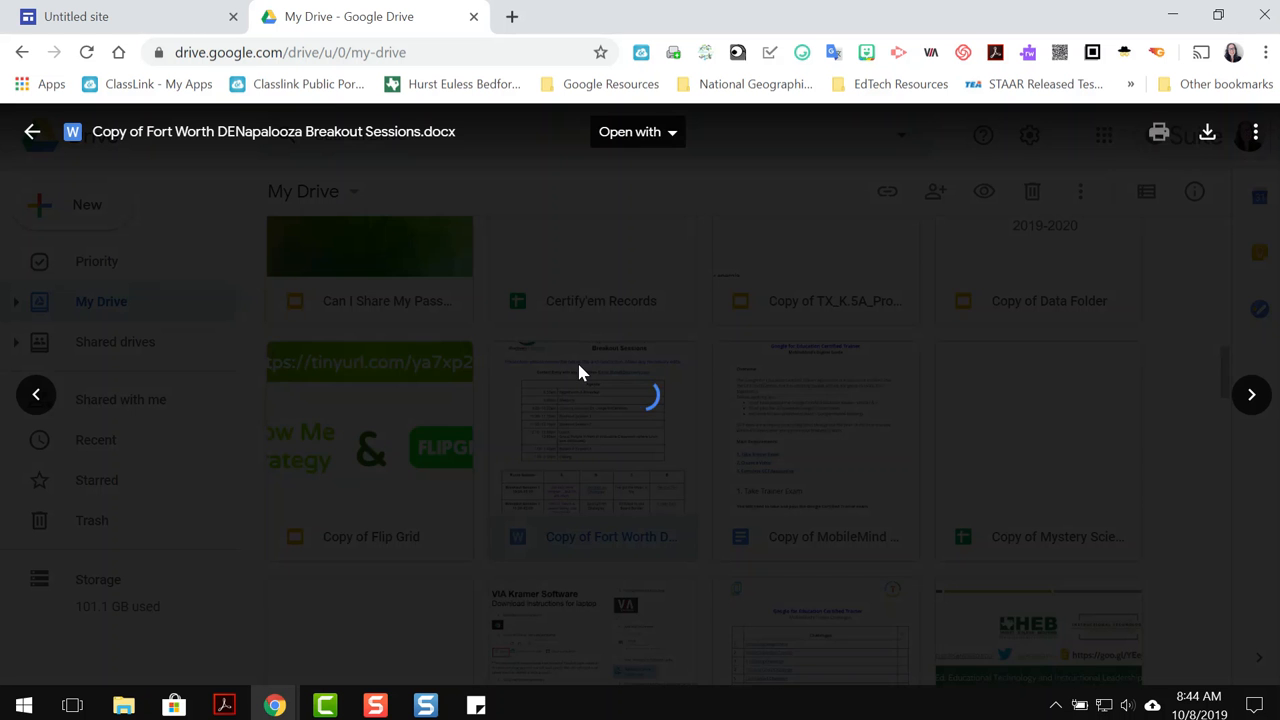
click(28, 135)
Step: Open the Library Website folder and move the "Copy of Fort Worth D..." document into its Public subfolder
scroll(612, 317, up, 5)
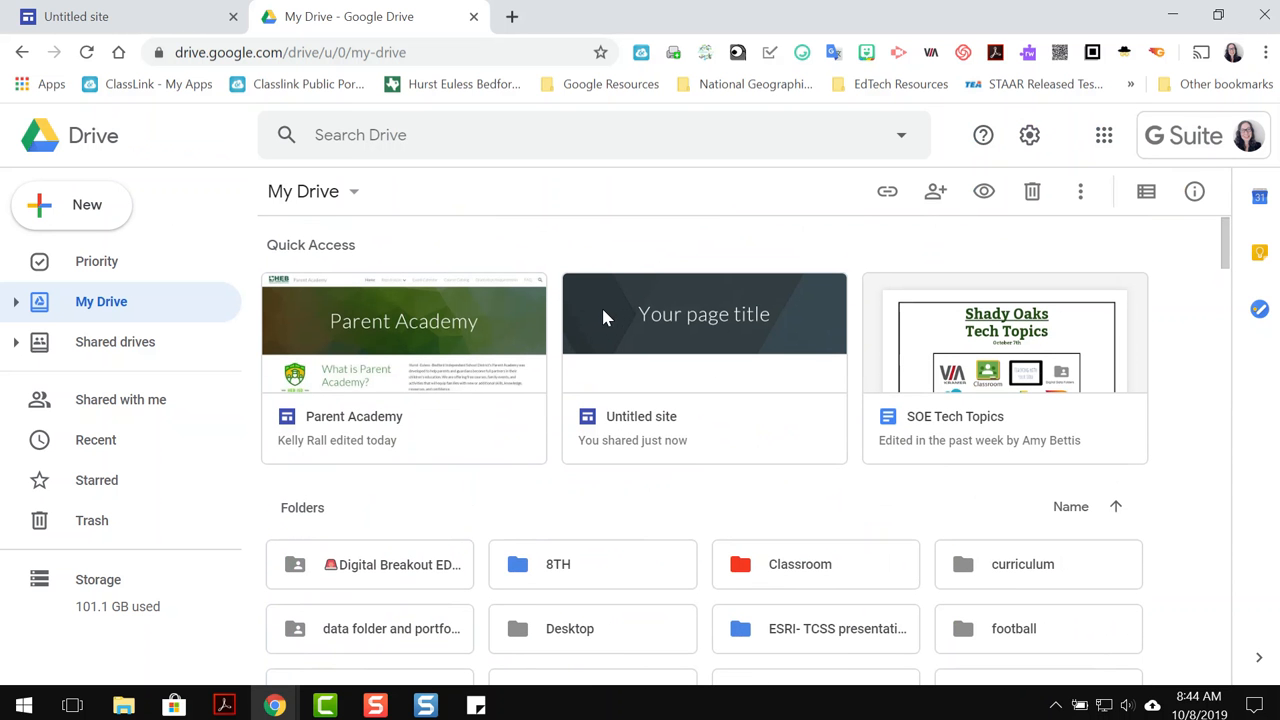
scroll(605, 317, down, 3)
click(600, 462)
double_click(600, 462)
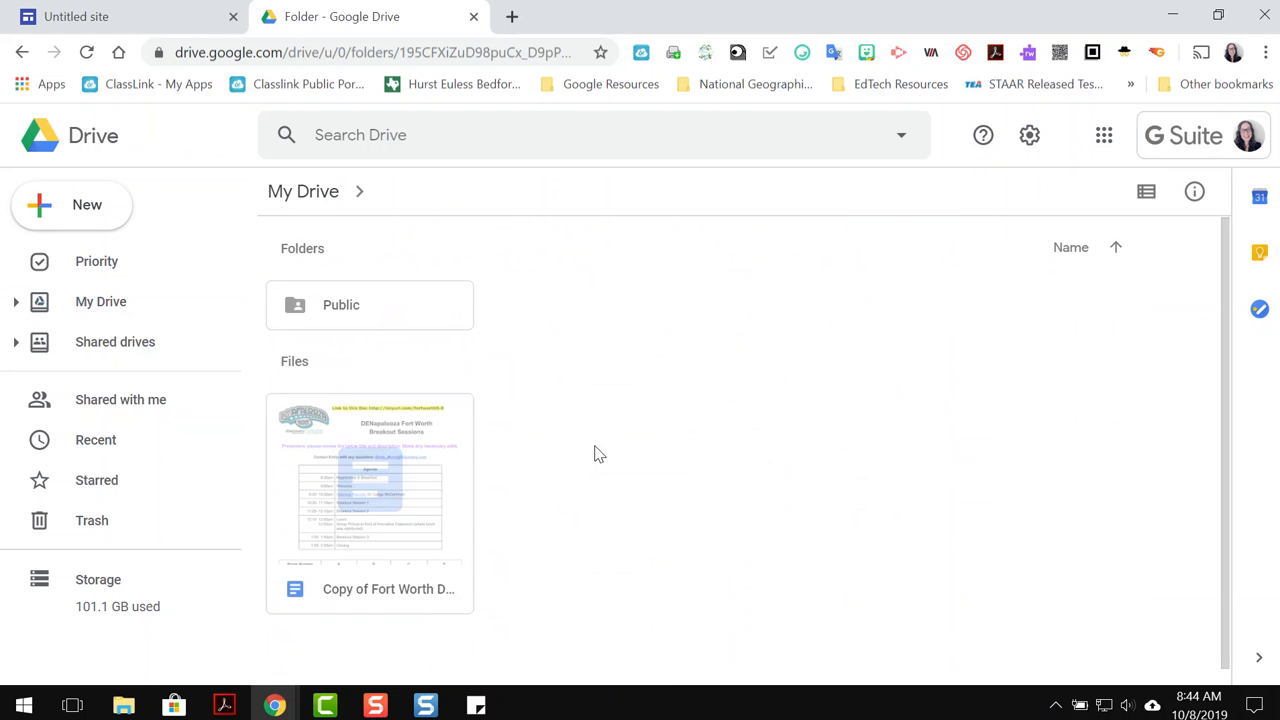
drag(376, 597, 357, 305)
click(903, 457)
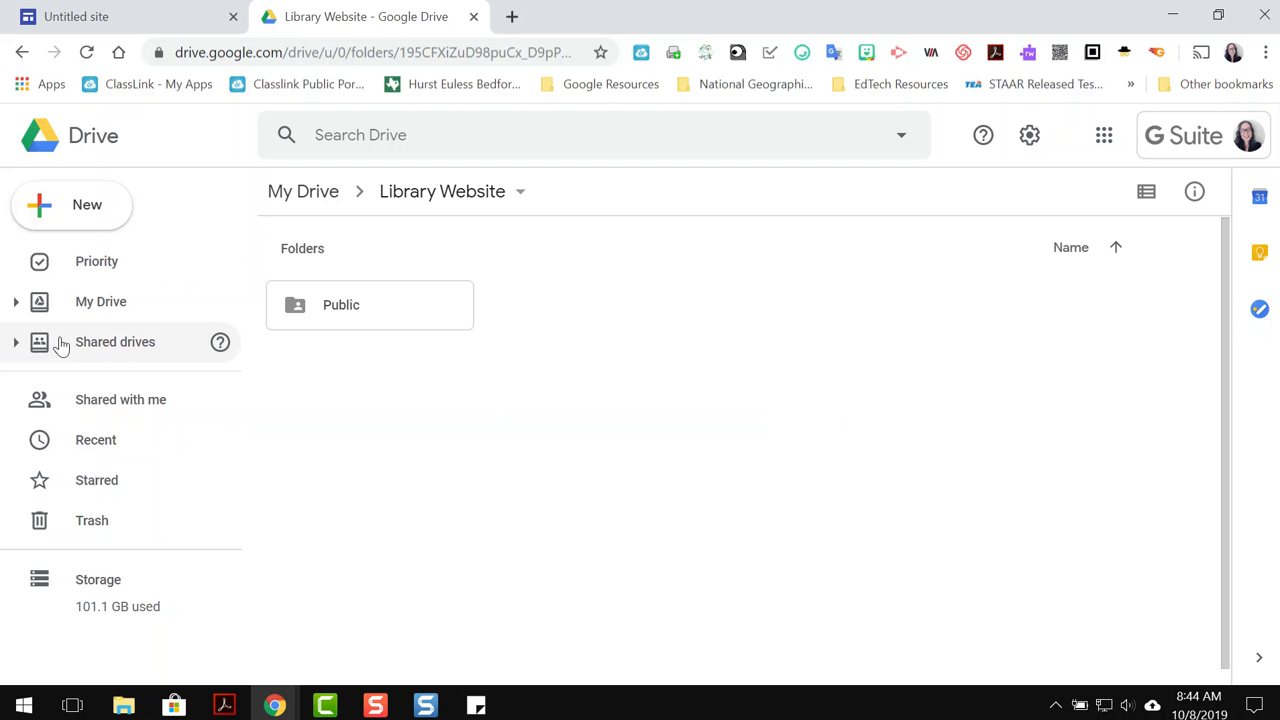
Step: Upload backpack.png, download (2).png, images.jpg and DPE.jpg from the computer into the Library Website folder, and dismiss the upload summary
click(88, 316)
scroll(632, 486, down, 6)
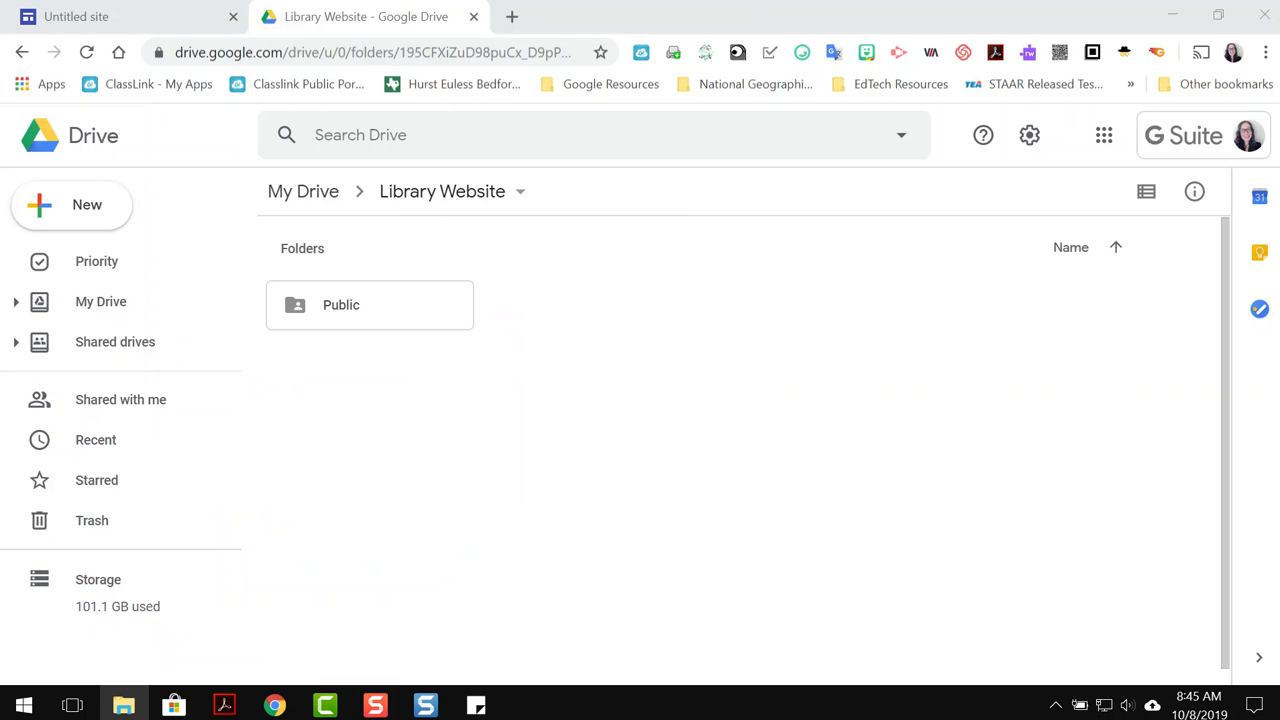
drag(2, 495, 434, 509)
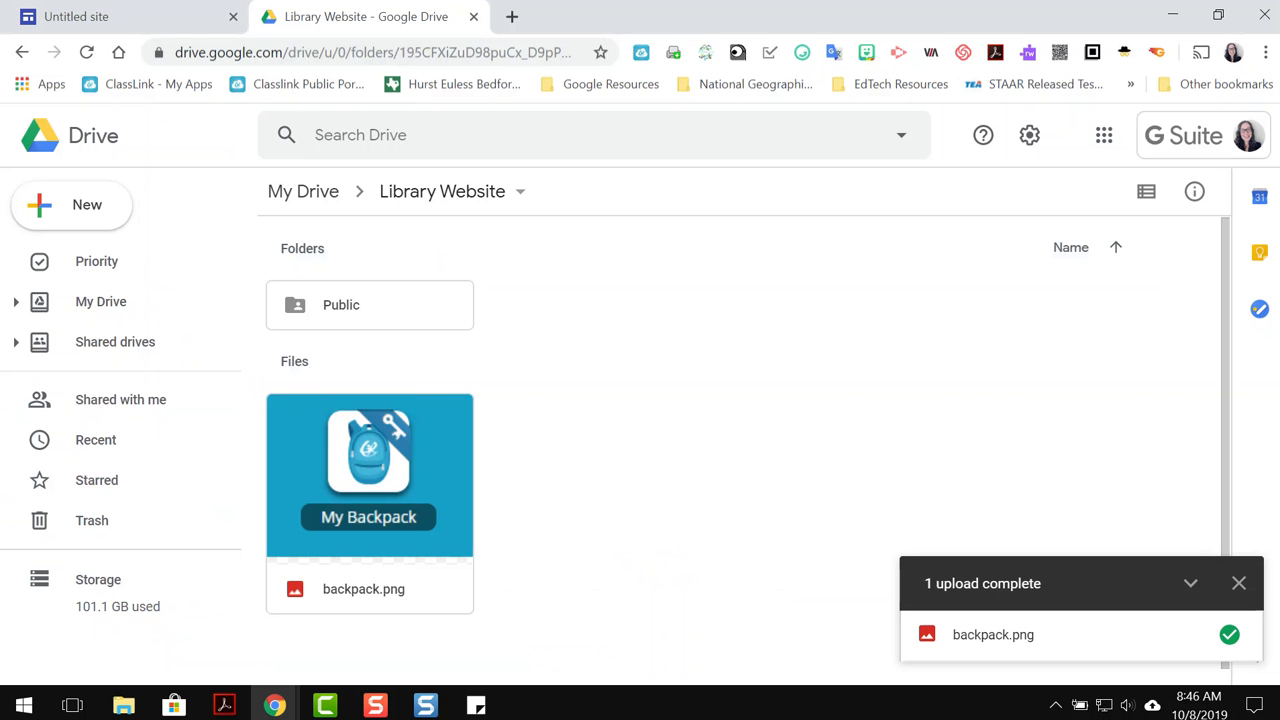
drag(2, 560, 583, 491)
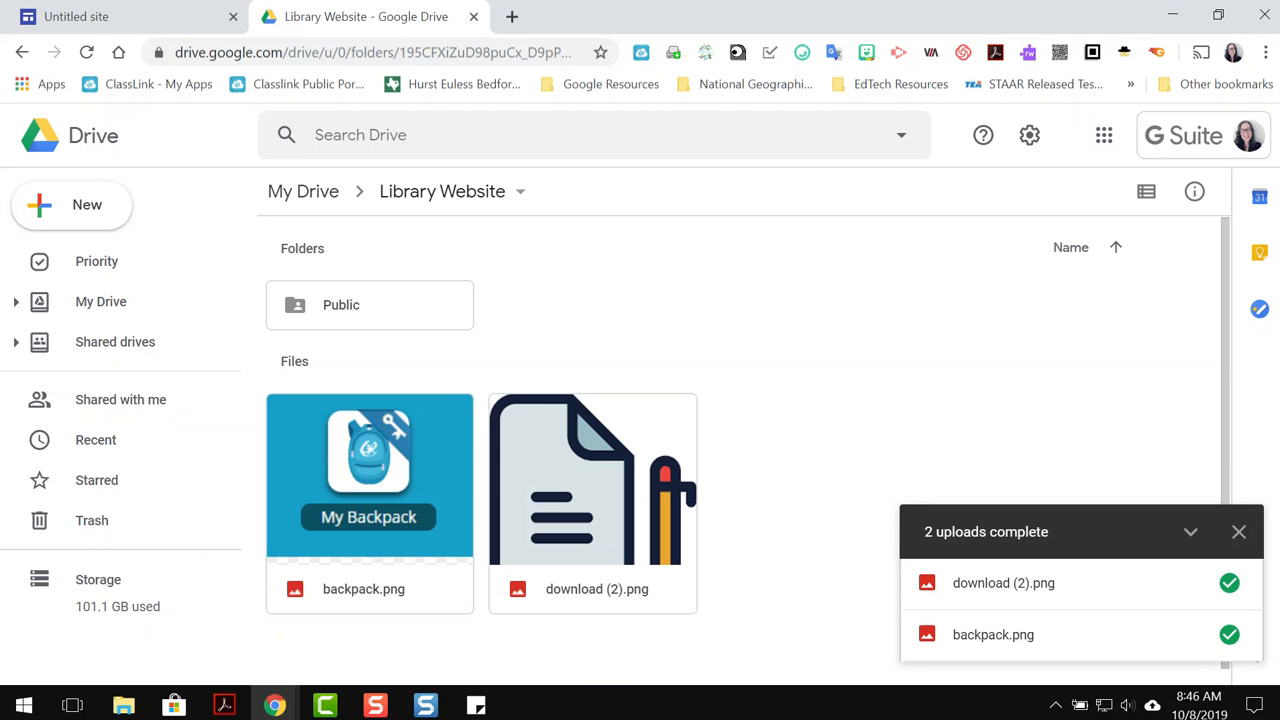
drag(2, 500, 735, 525)
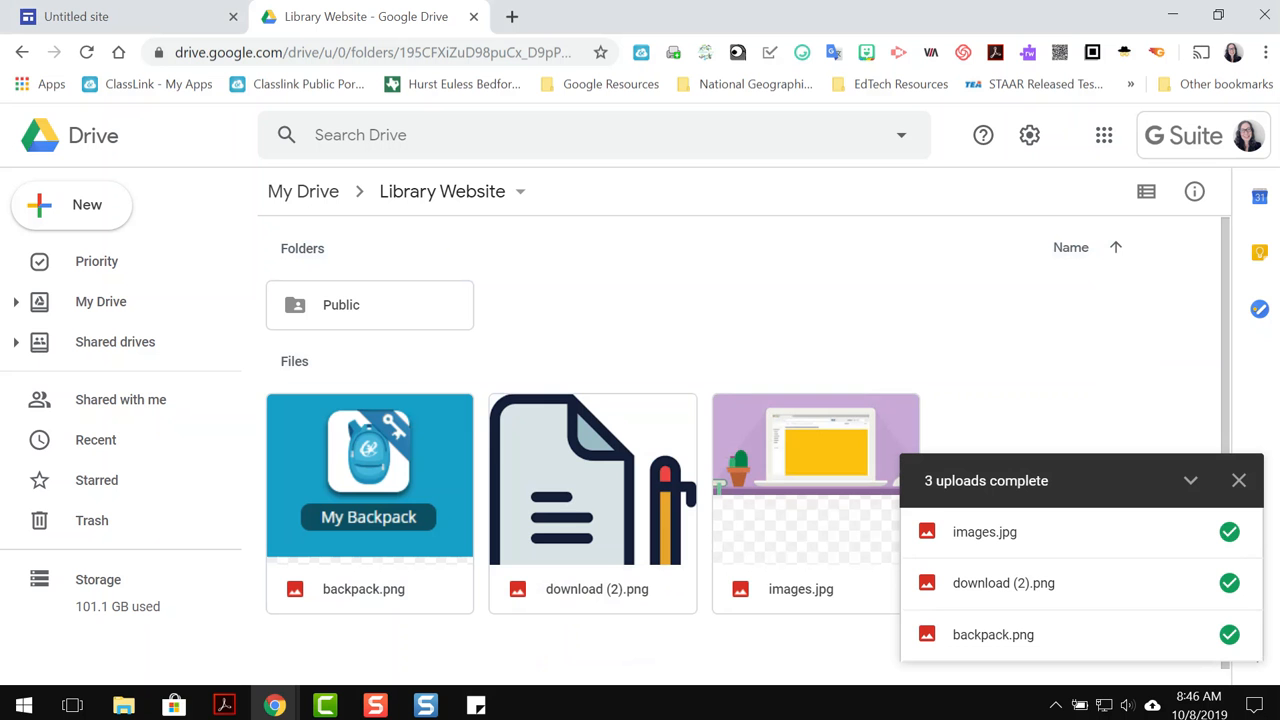
key(alt+Tab)
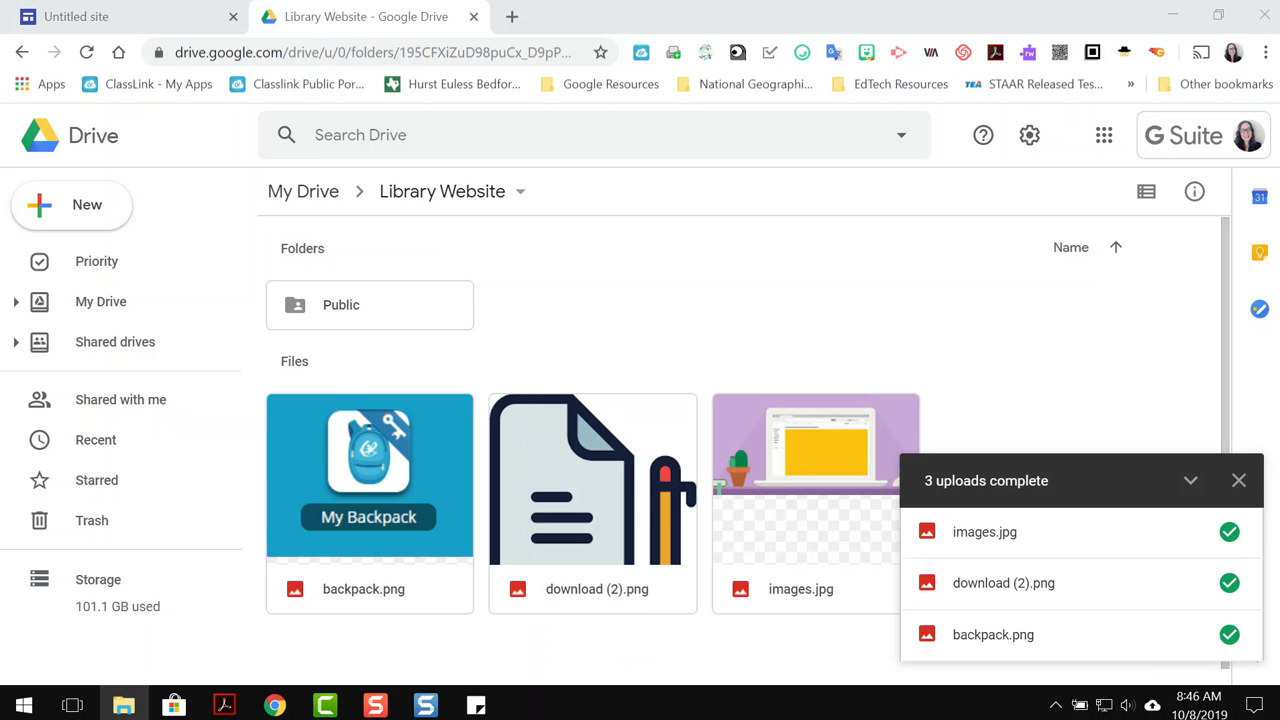
drag(70, 577, 560, 380)
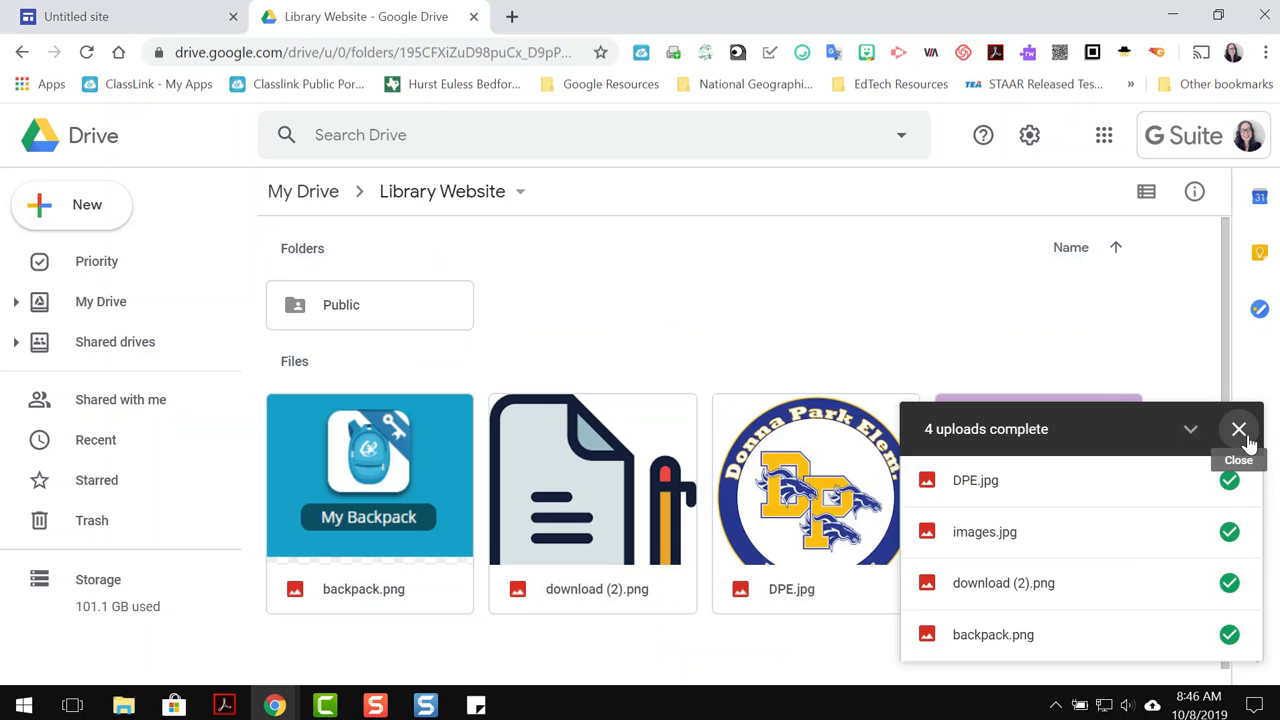
click(1239, 430)
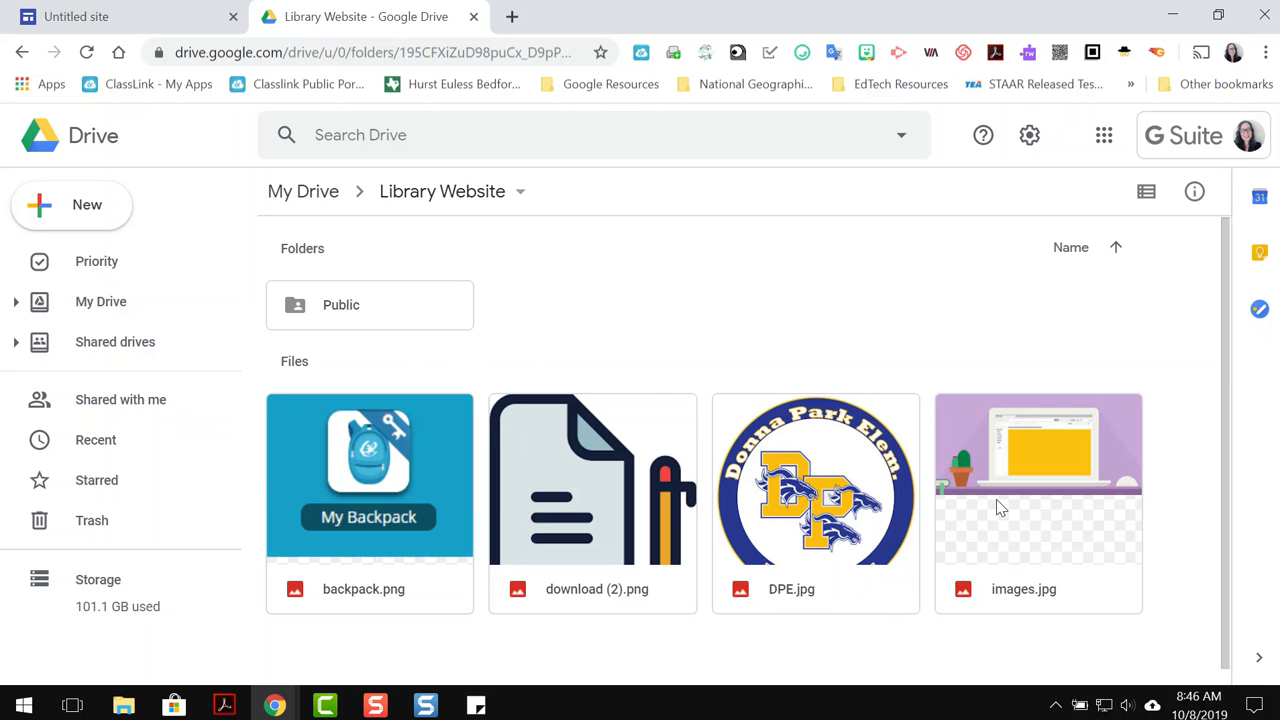
Step: Move the "Untitled site" file from My Drive into the Library Website folder
double_click(386, 312)
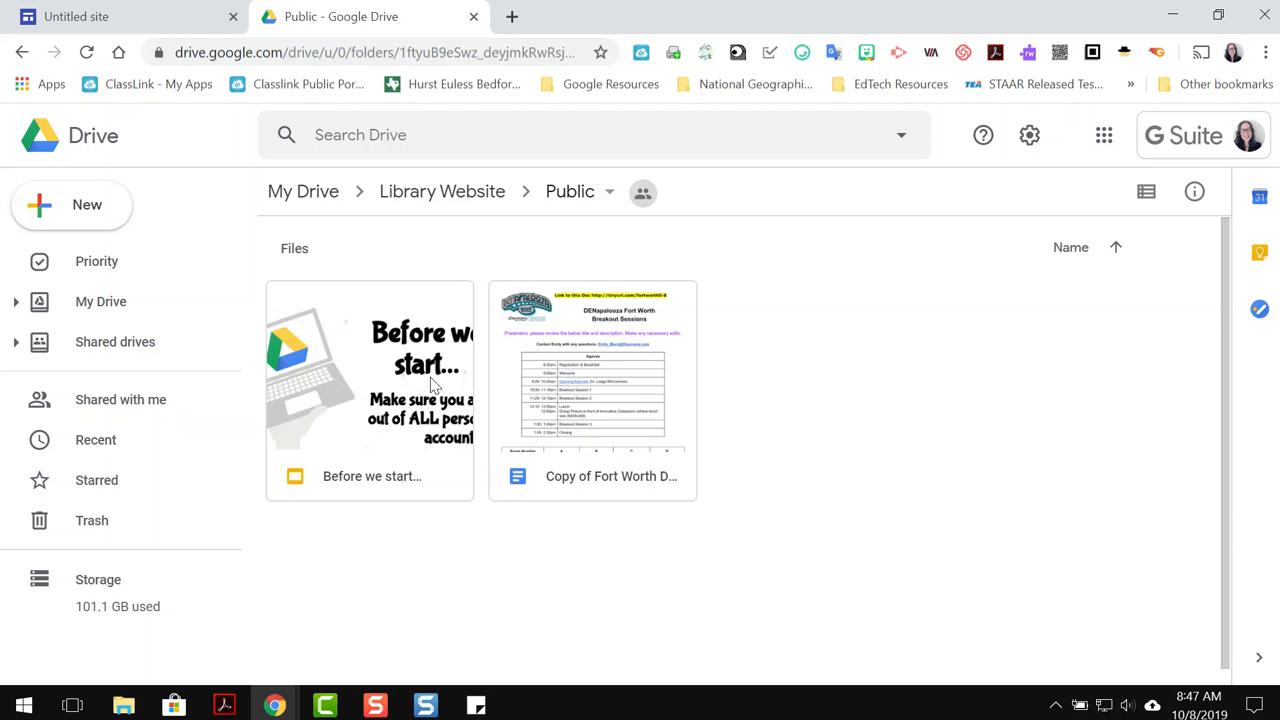
click(470, 199)
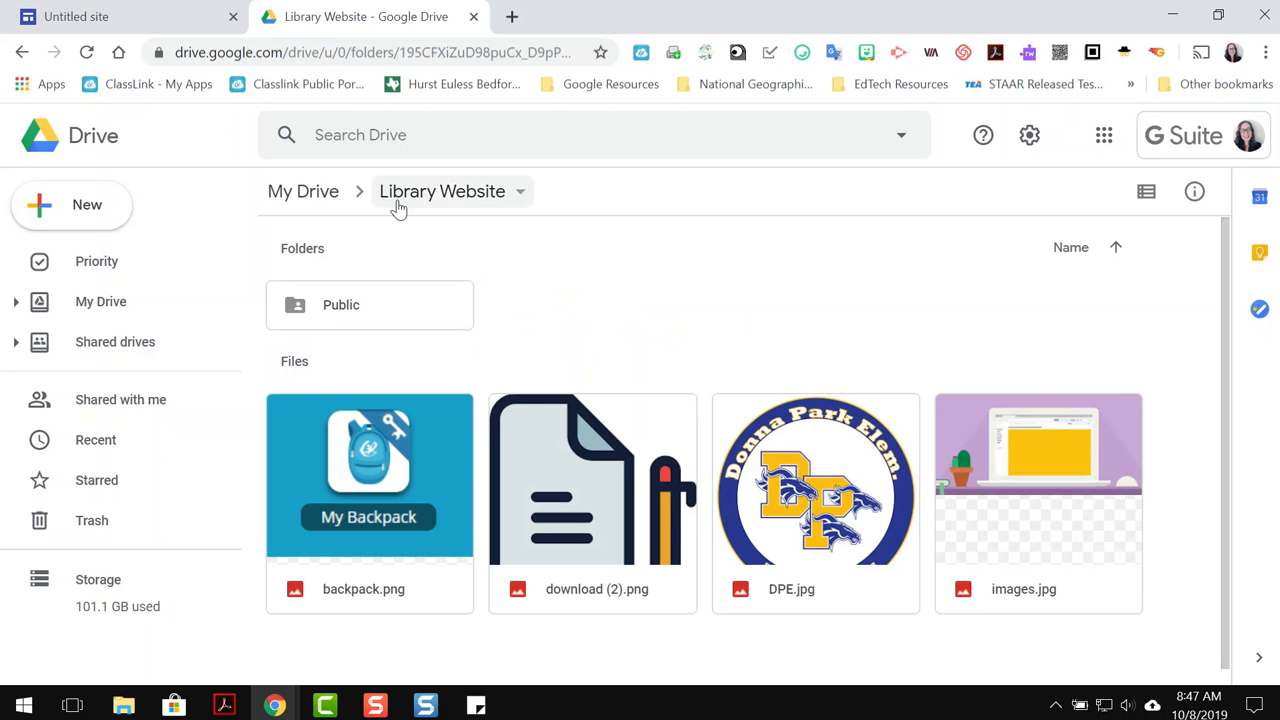
click(309, 191)
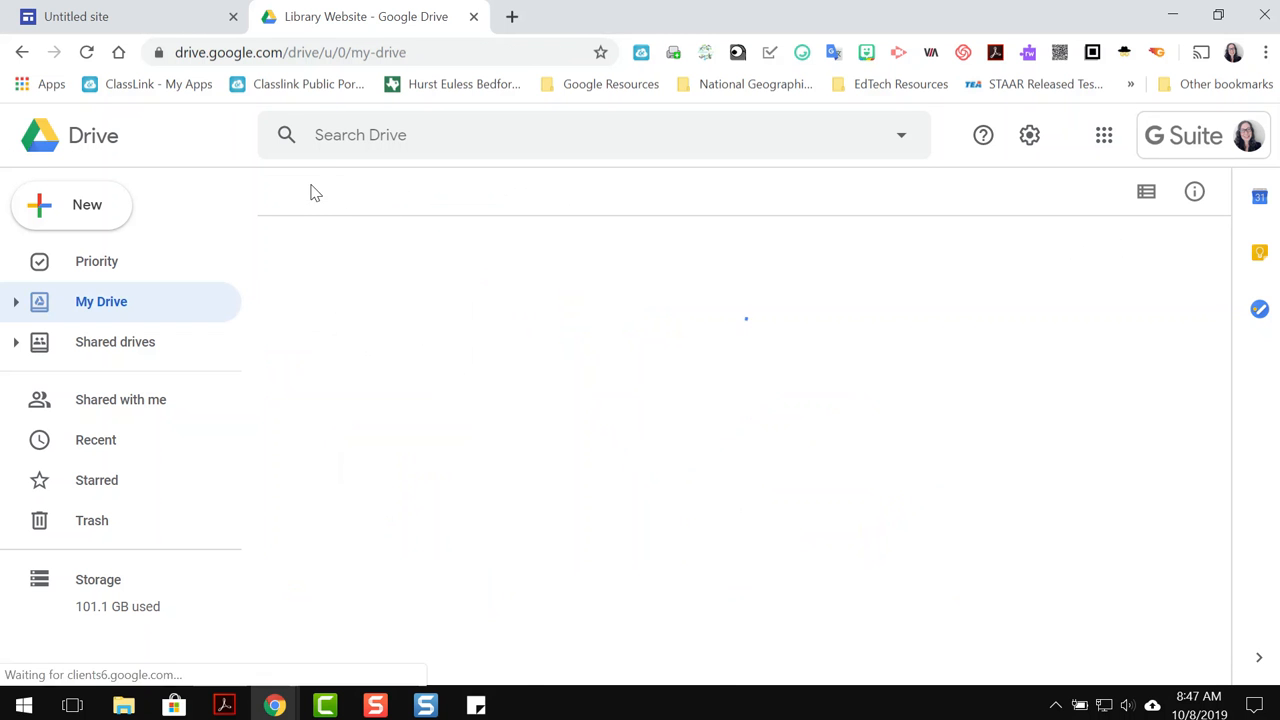
scroll(367, 467, down, 1)
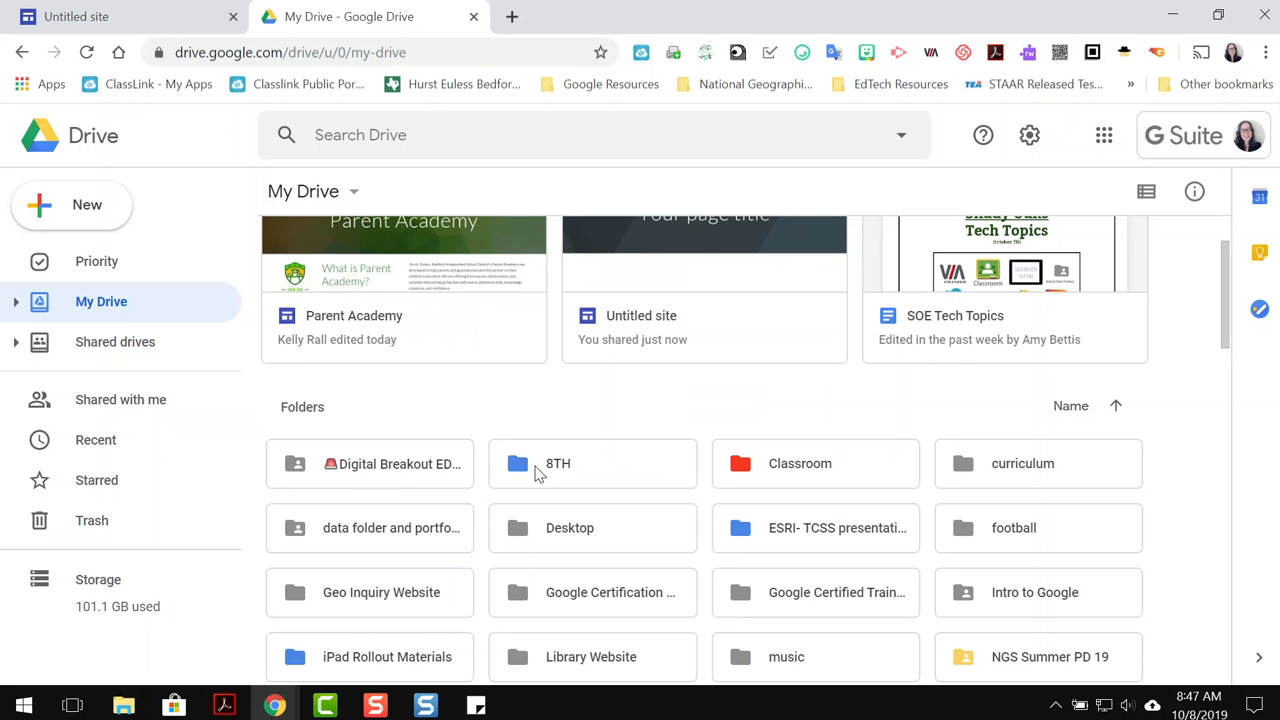
click(629, 666)
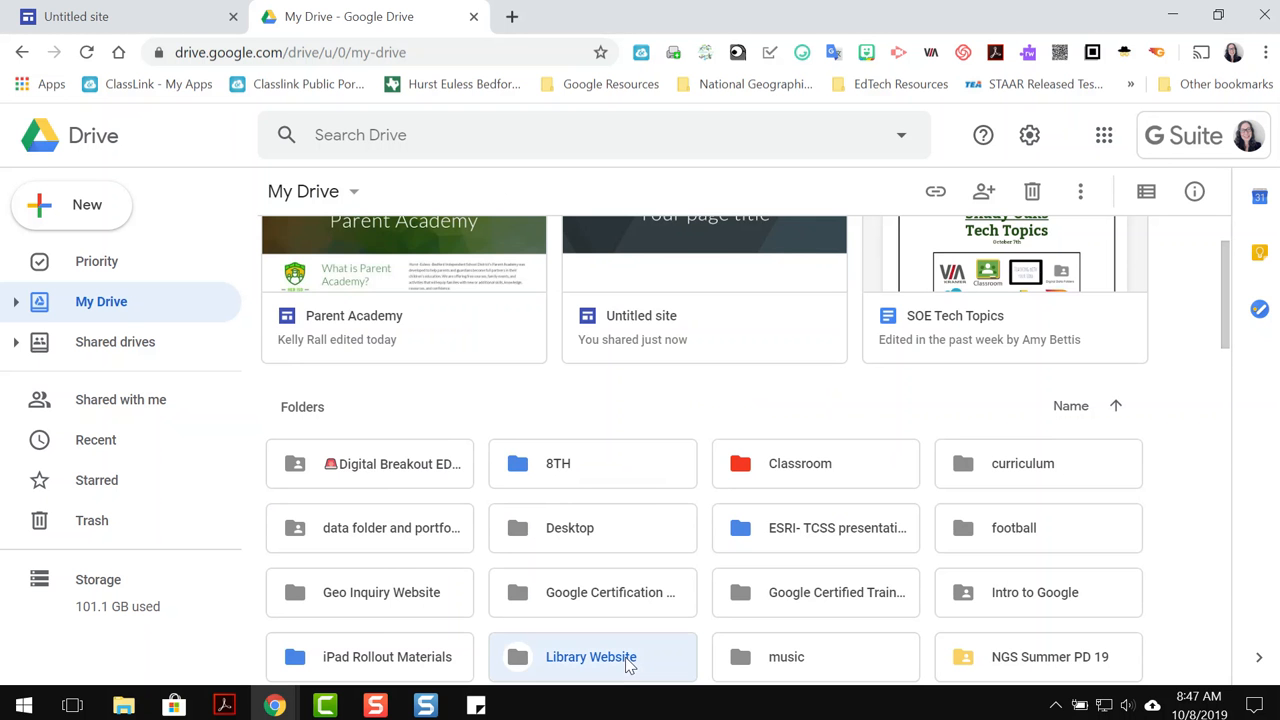
scroll(598, 350, down, 5)
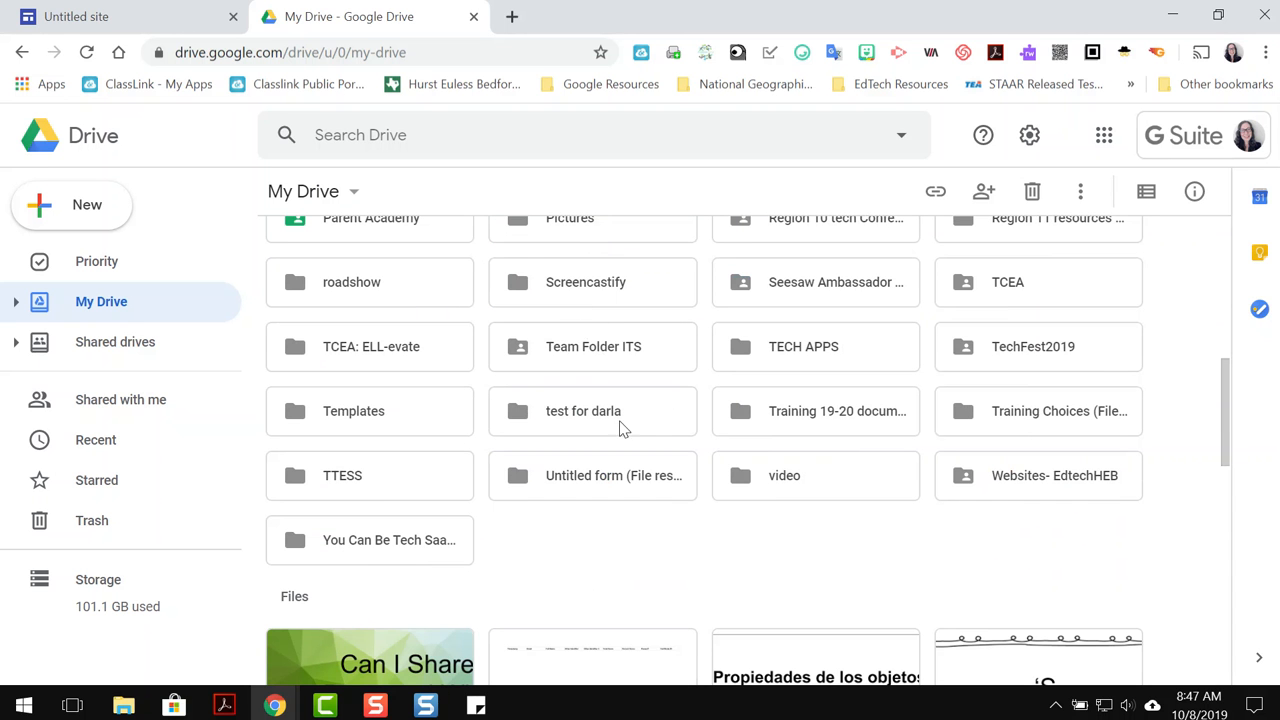
scroll(603, 360, down, 3)
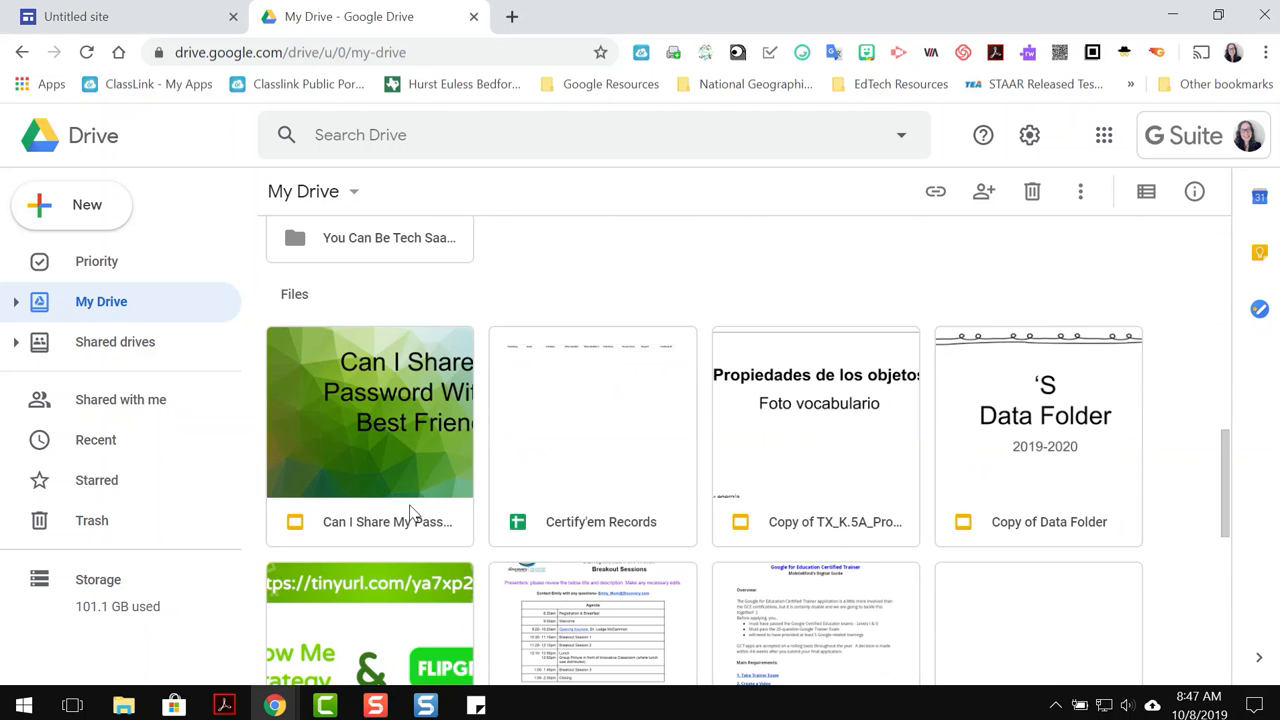
scroll(551, 469, down, 4)
scroll(590, 470, down, 20)
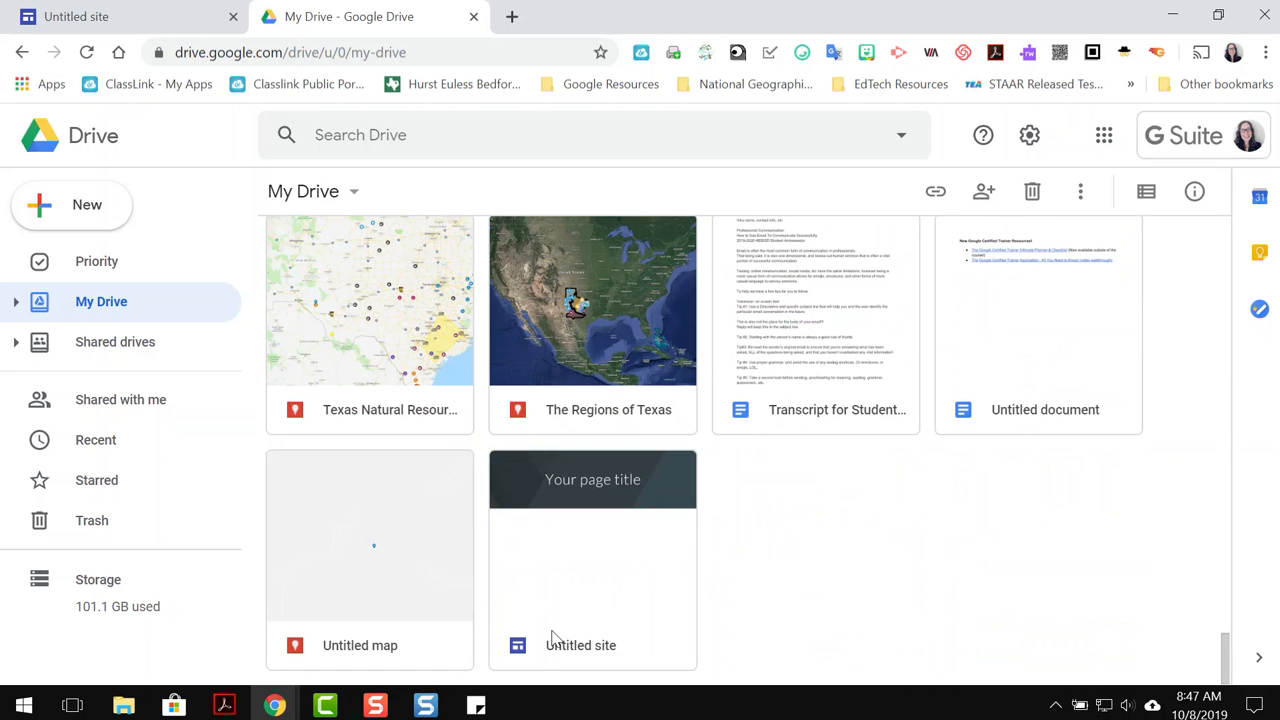
mouse_move(546, 646)
mouse_down()
mouse_move(555, 580)
mouse_move(583, 558)
mouse_move(586, 23)
mouse_move(614, 343)
mouse_up()
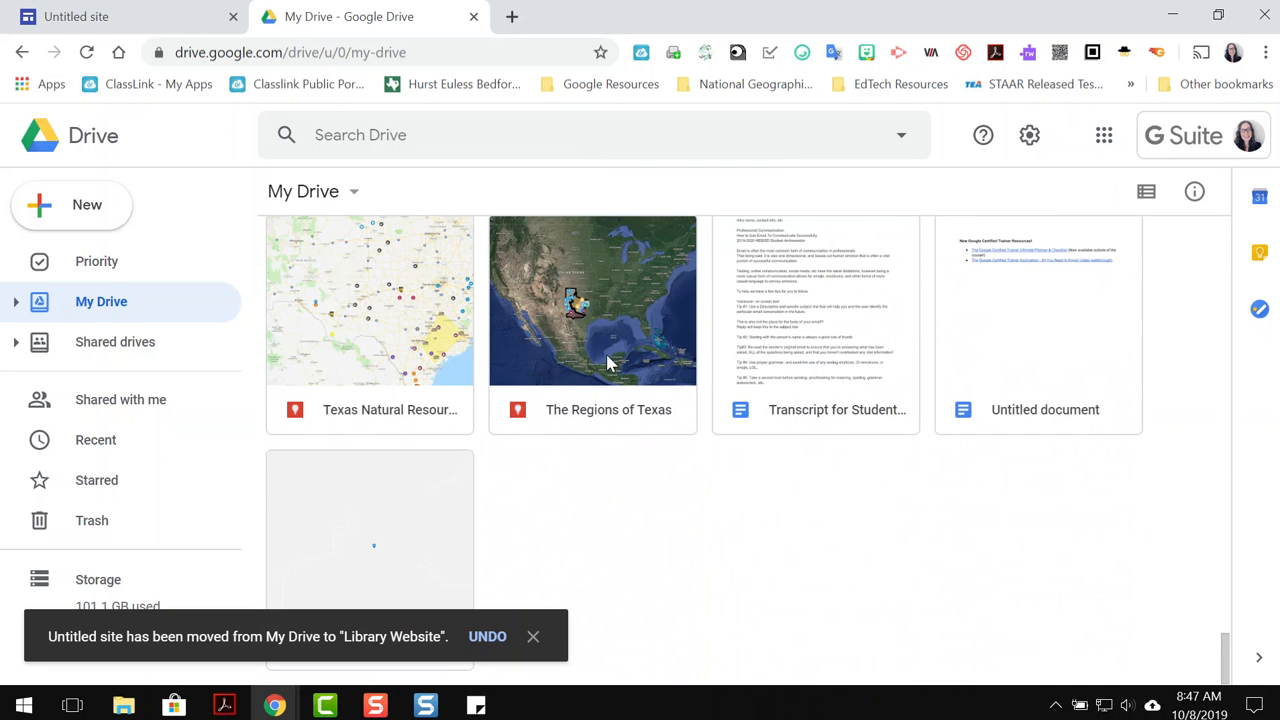
Step: Open the Library Website folder and locate the "Untitled site" file among its contents
scroll(608, 363, up, 20)
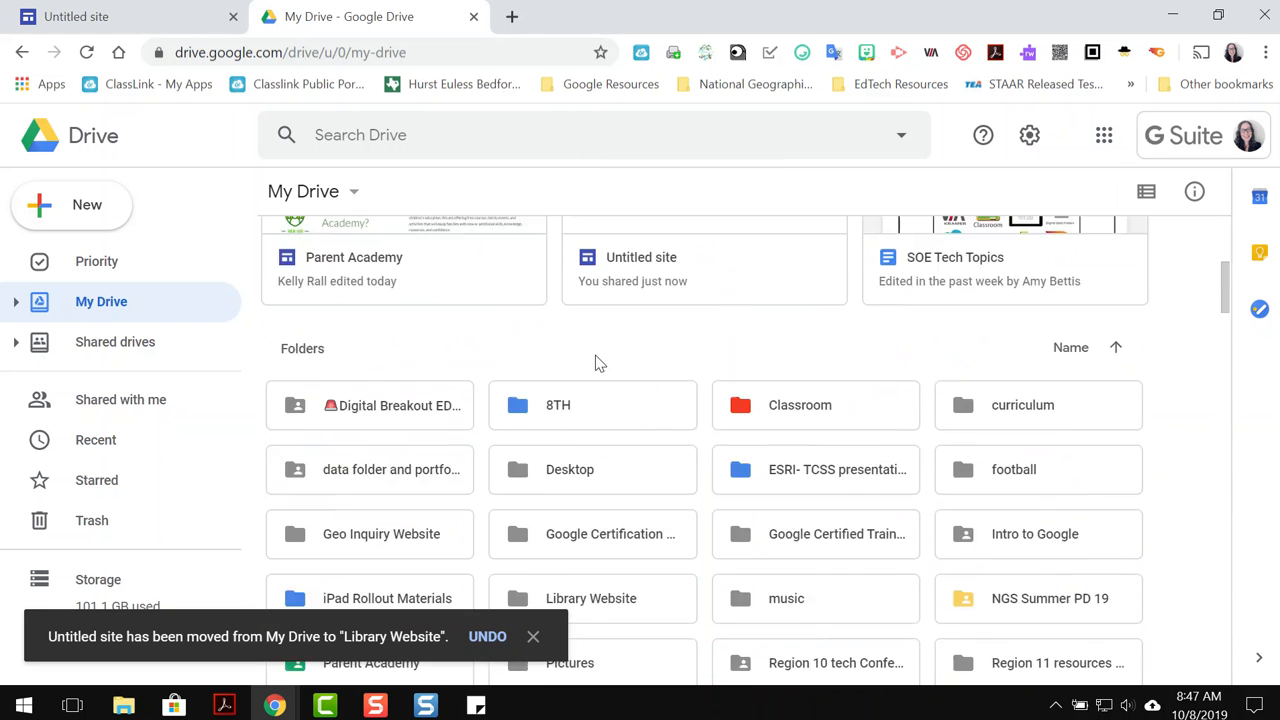
scroll(595, 363, up, 2)
scroll(654, 600, down, 3)
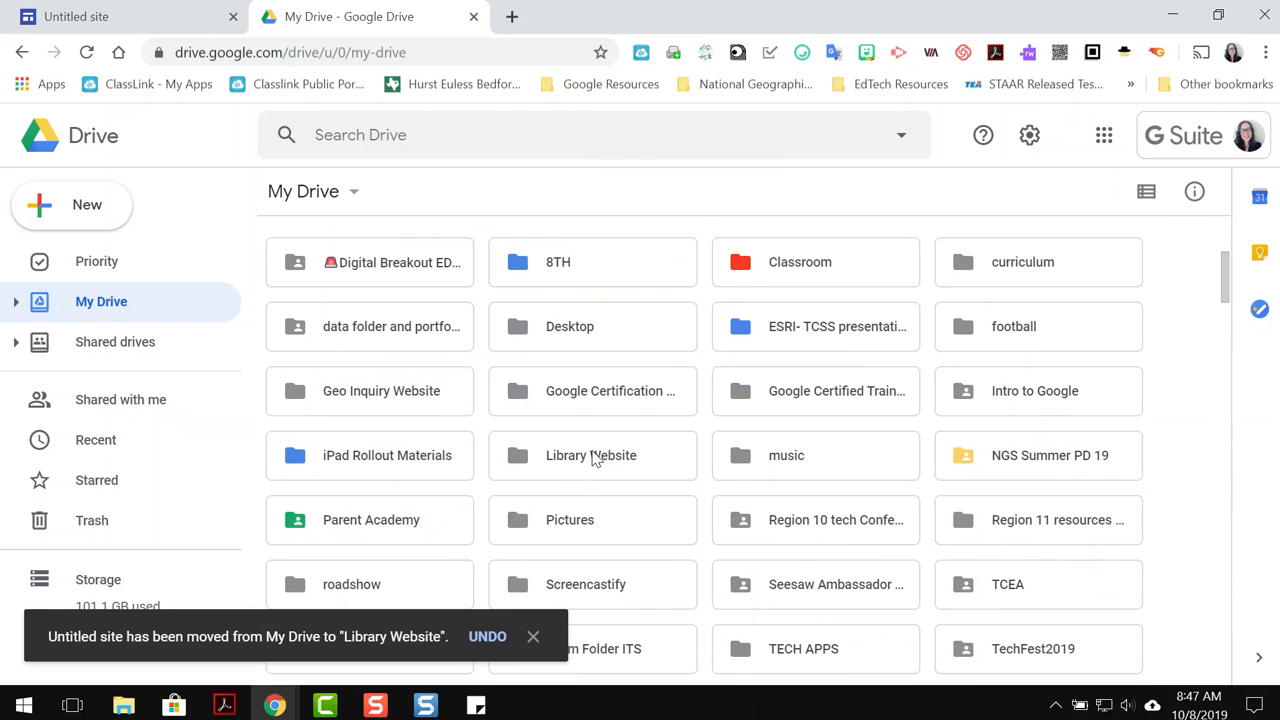
double_click(594, 458)
scroll(378, 552, down, 3)
click(378, 552)
Step: Examine the files in the Library Website folder and the contents of its Public subfolder
scroll(1014, 391, up, 3)
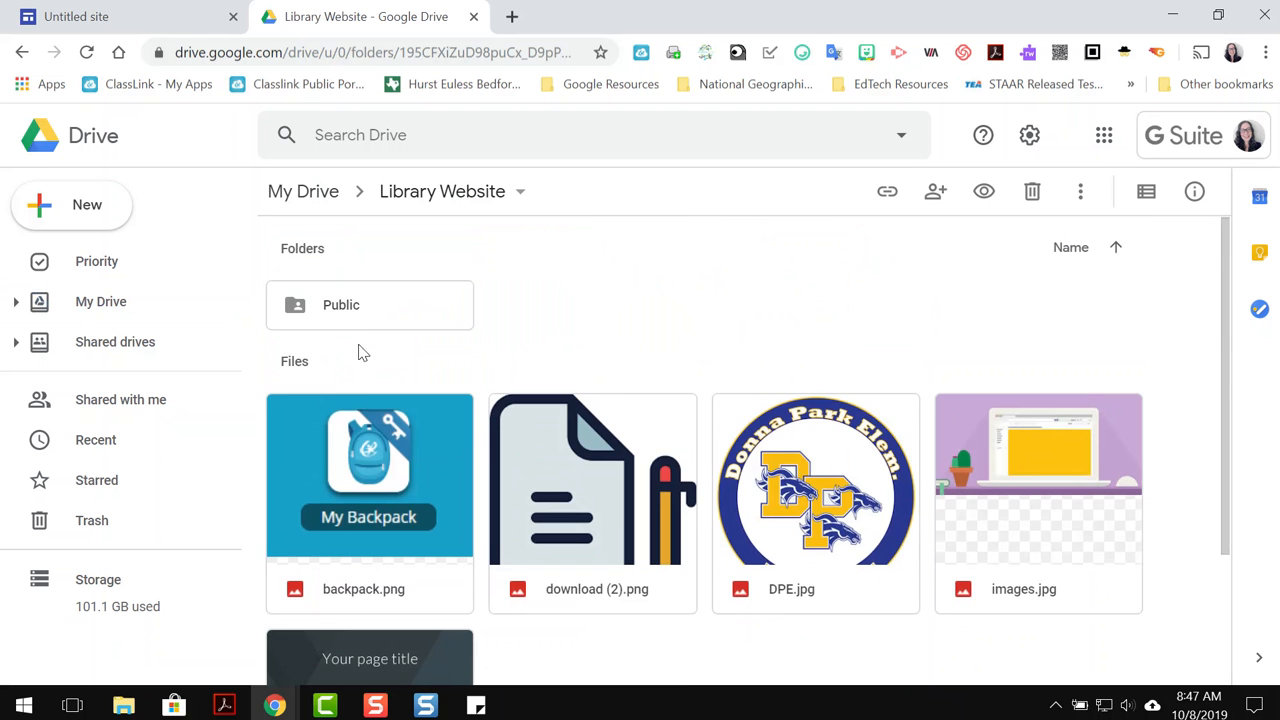
scroll(780, 620, down, 2)
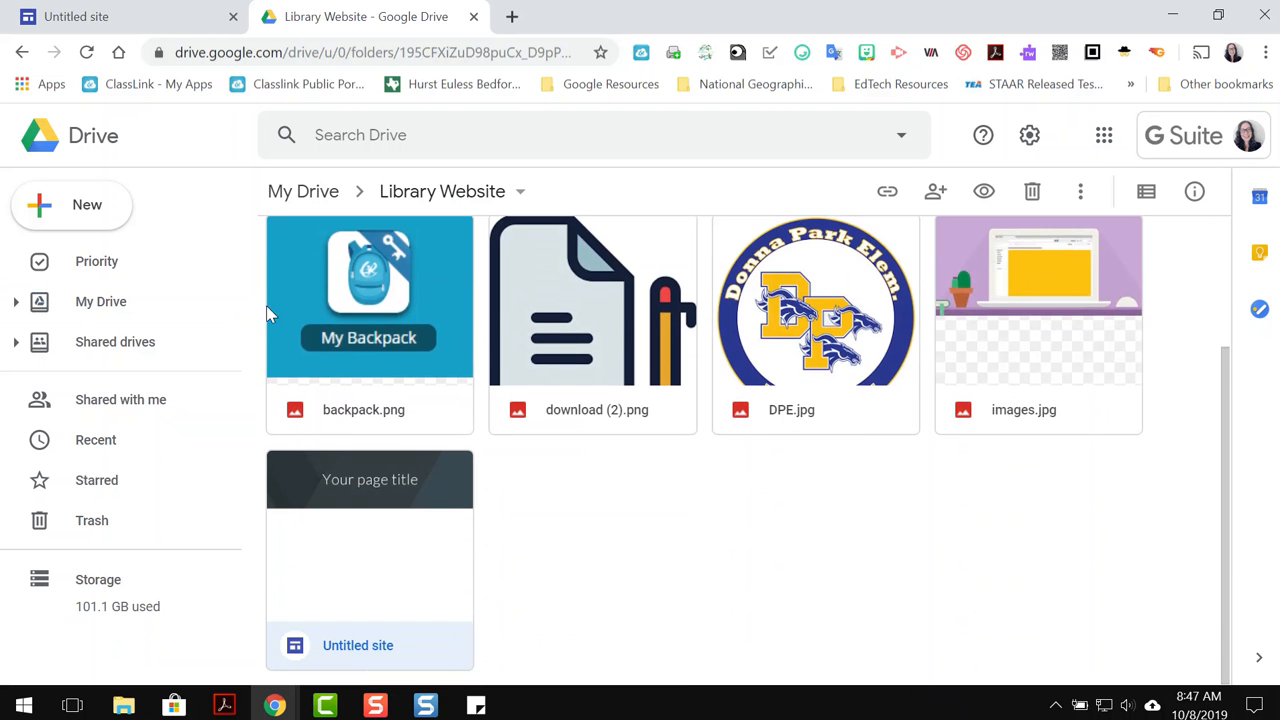
scroll(645, 393, up, 3)
scroll(1121, 588, down, 2)
scroll(817, 626, up, 2)
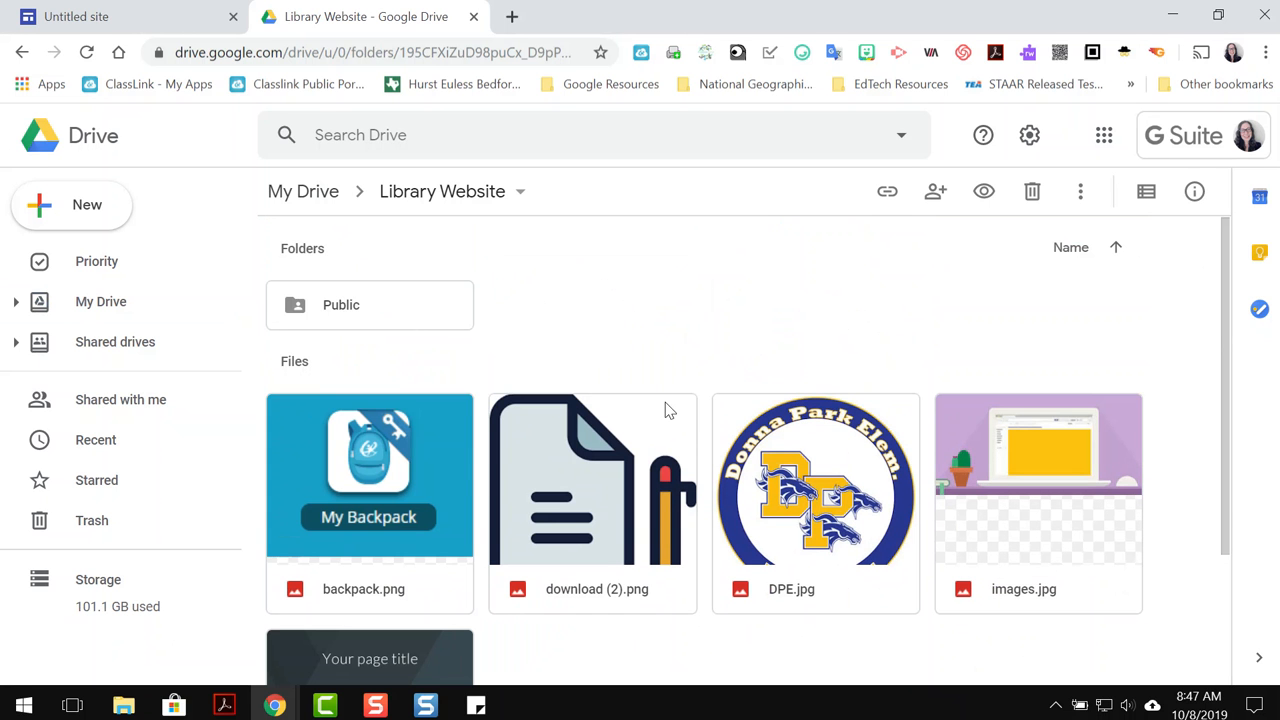
double_click(354, 318)
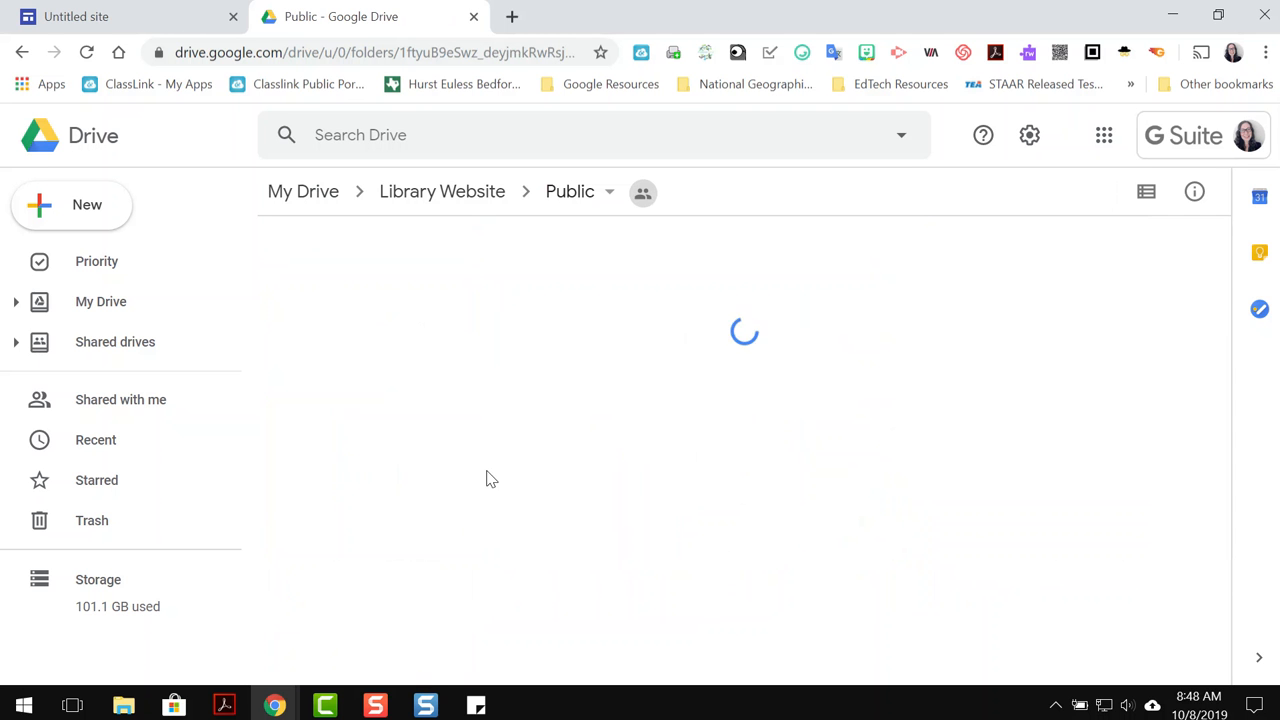
click(477, 195)
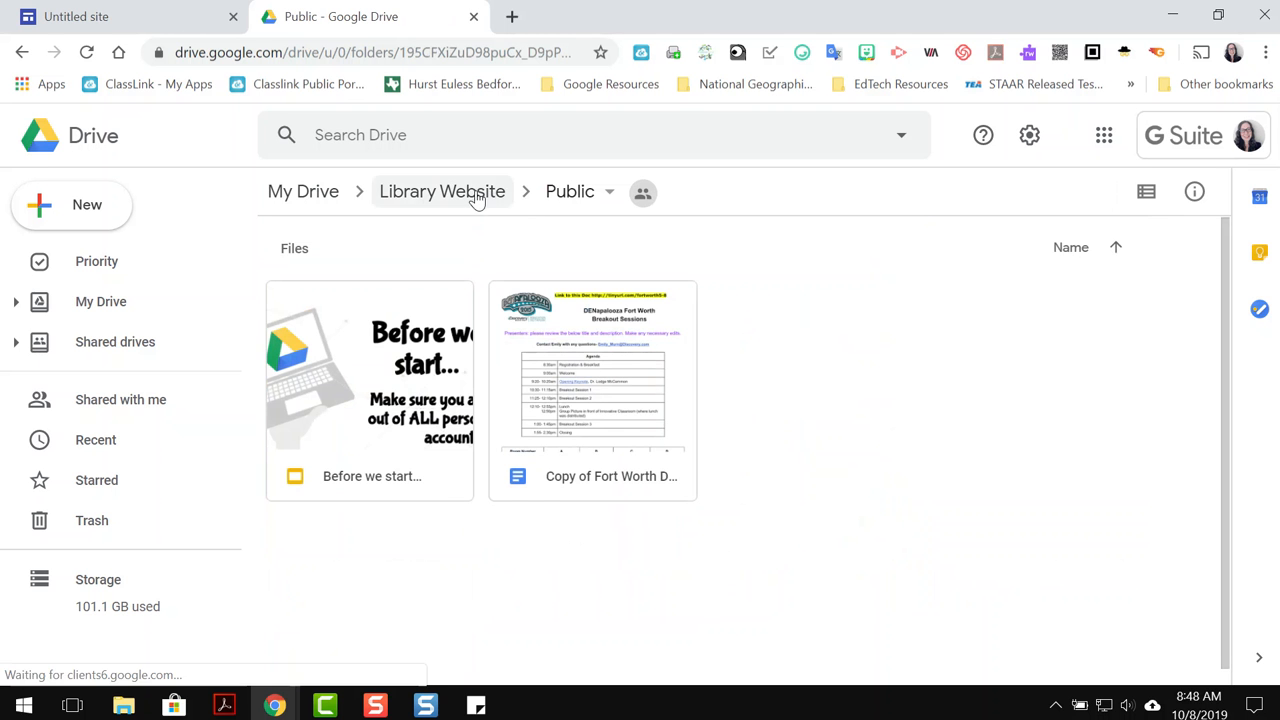
scroll(628, 440, down, 2)
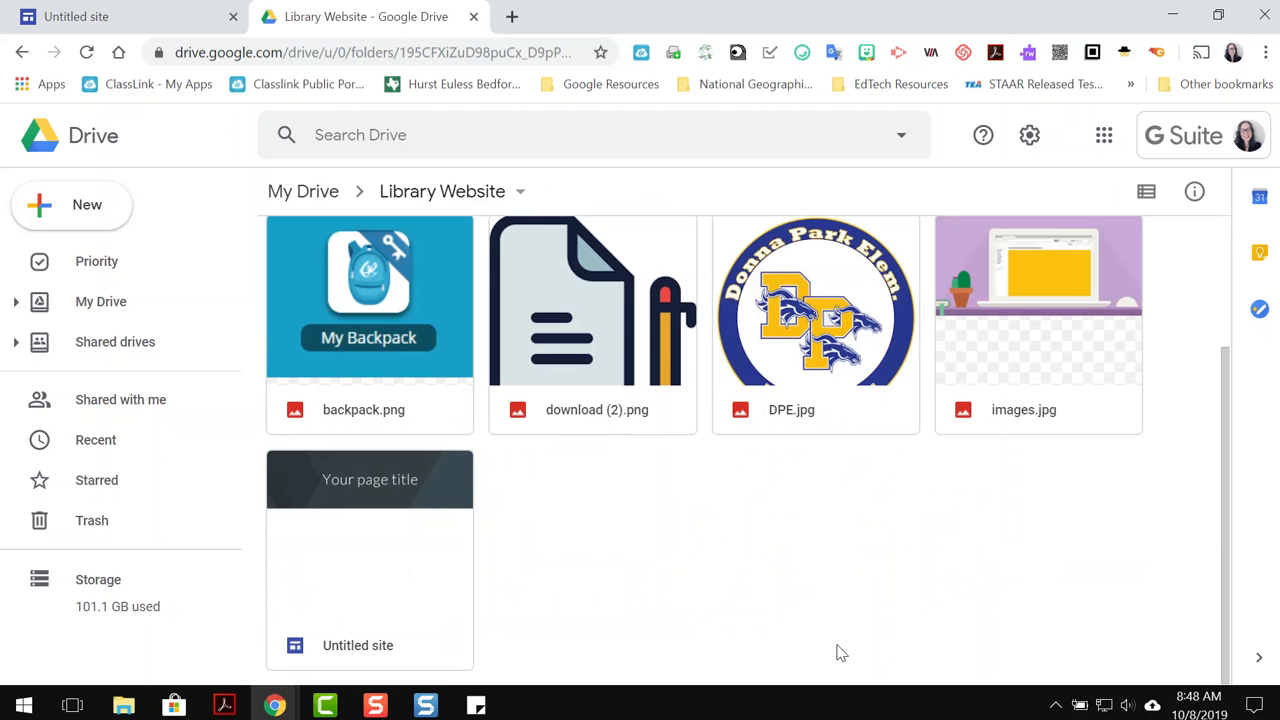
scroll(912, 608, up, 1)
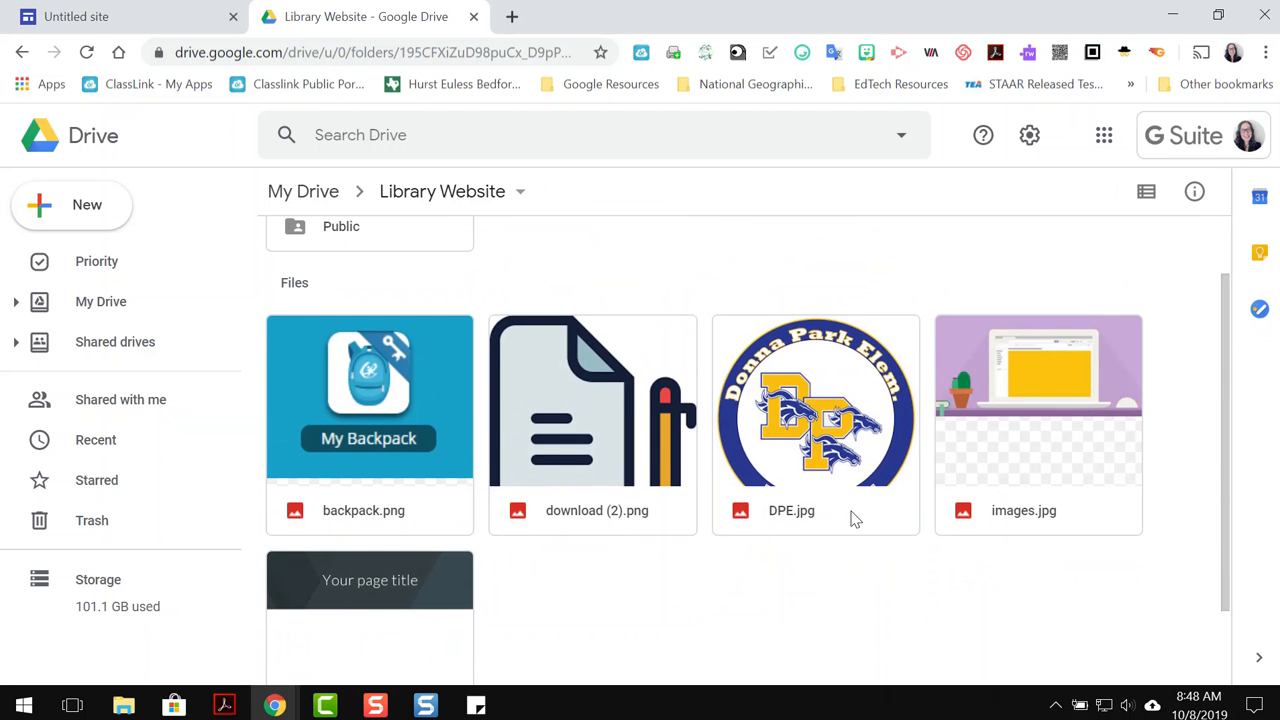
scroll(765, 558, down, 1)
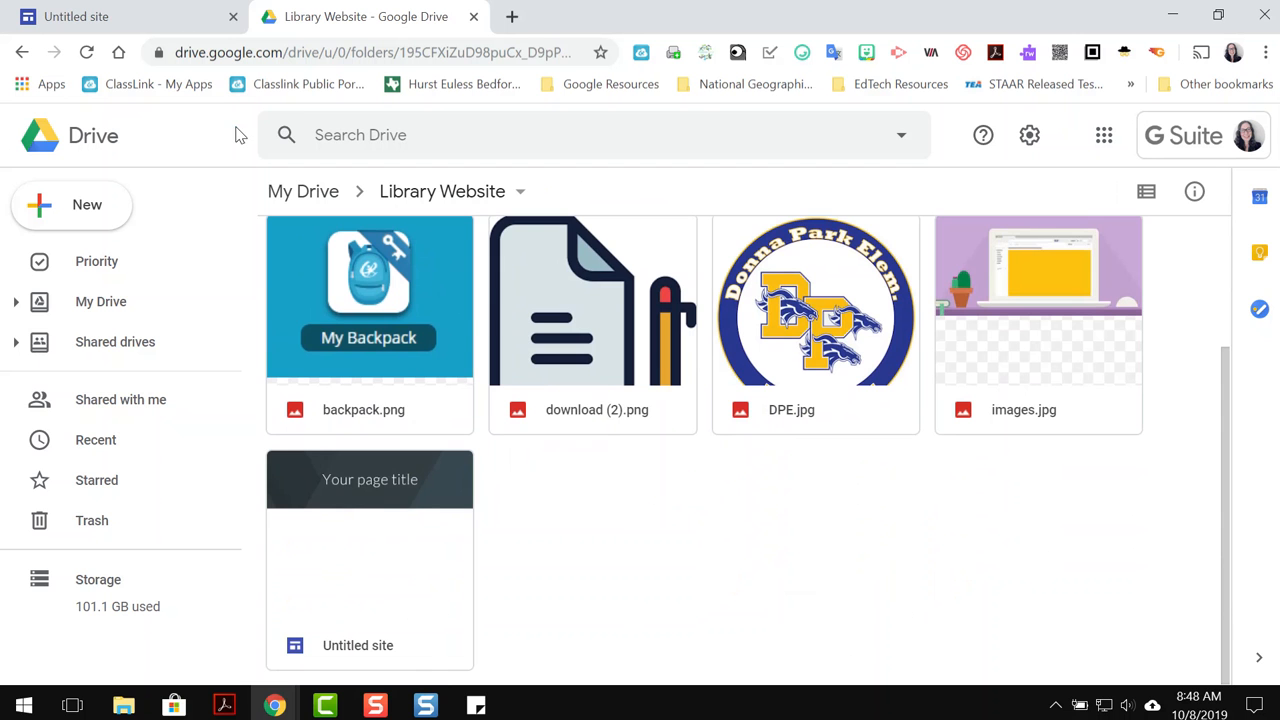
Step: Switch to the Google Sites editor, rename the site document as "Donna Park Library" and fill in the header's site name with the same text
click(167, 20)
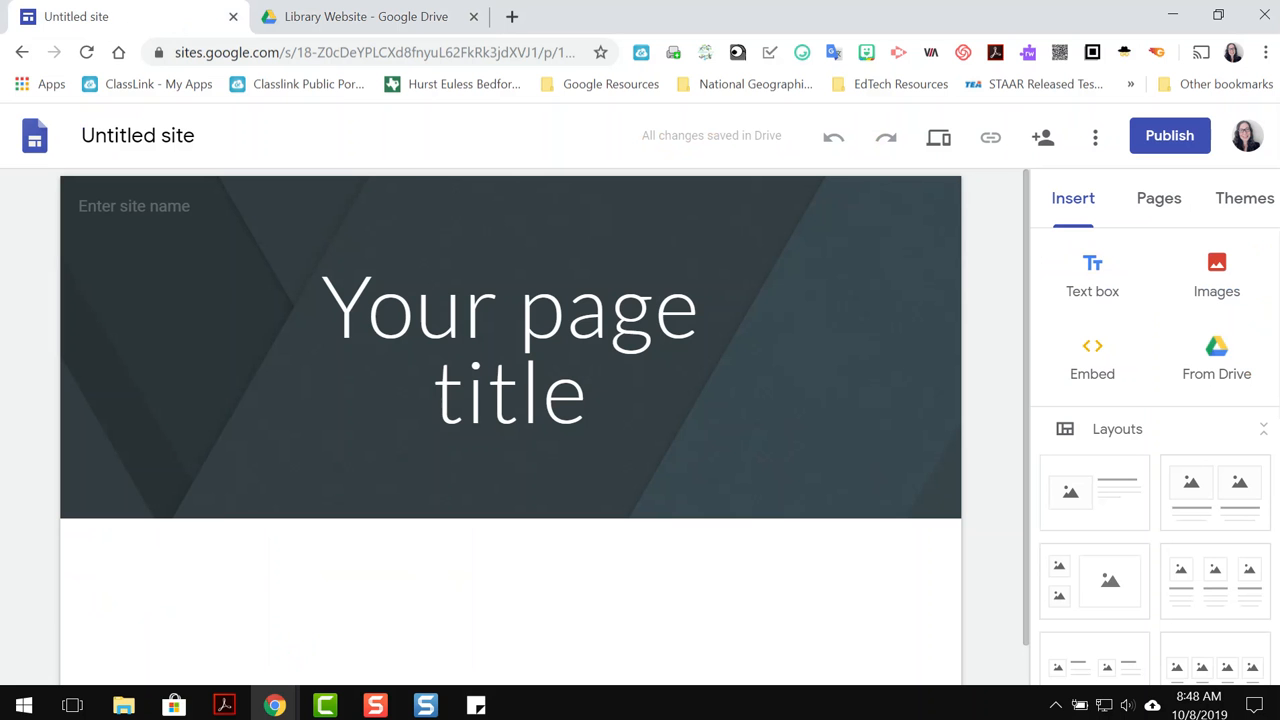
click(160, 135)
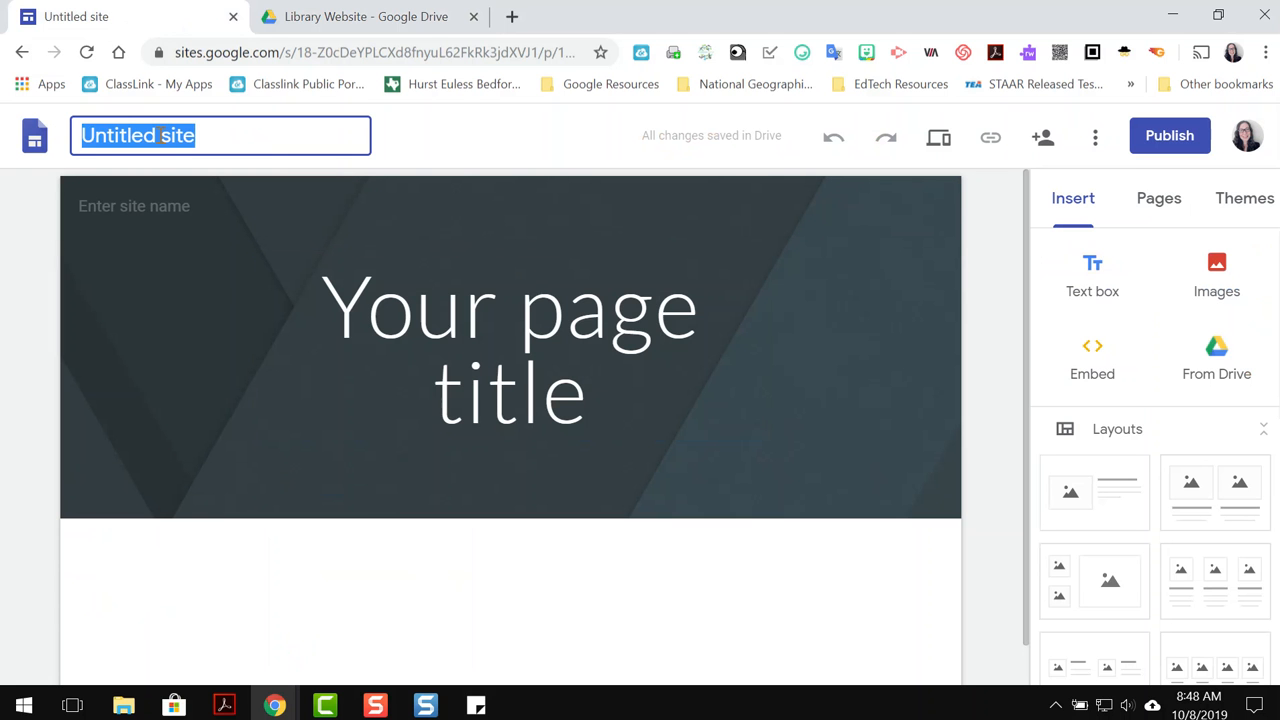
text(Do)
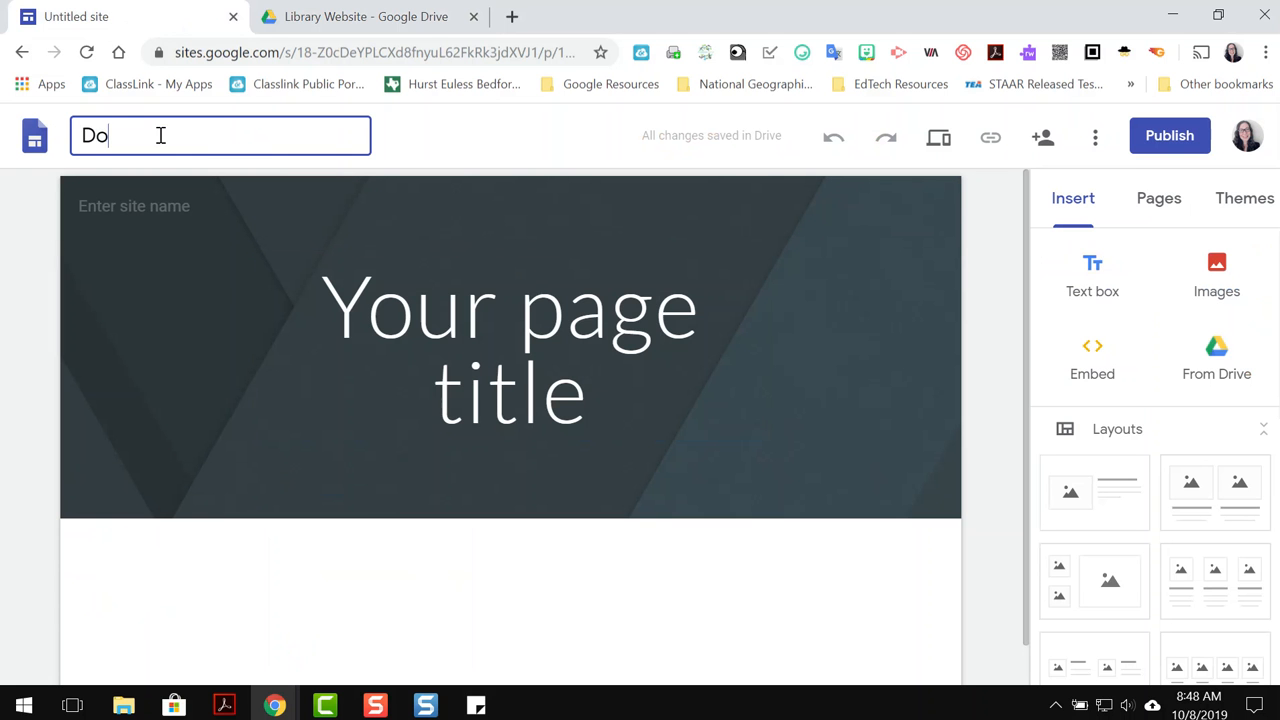
text(nn a park Library)
click(160, 135)
key(BackSpace)
text(P)
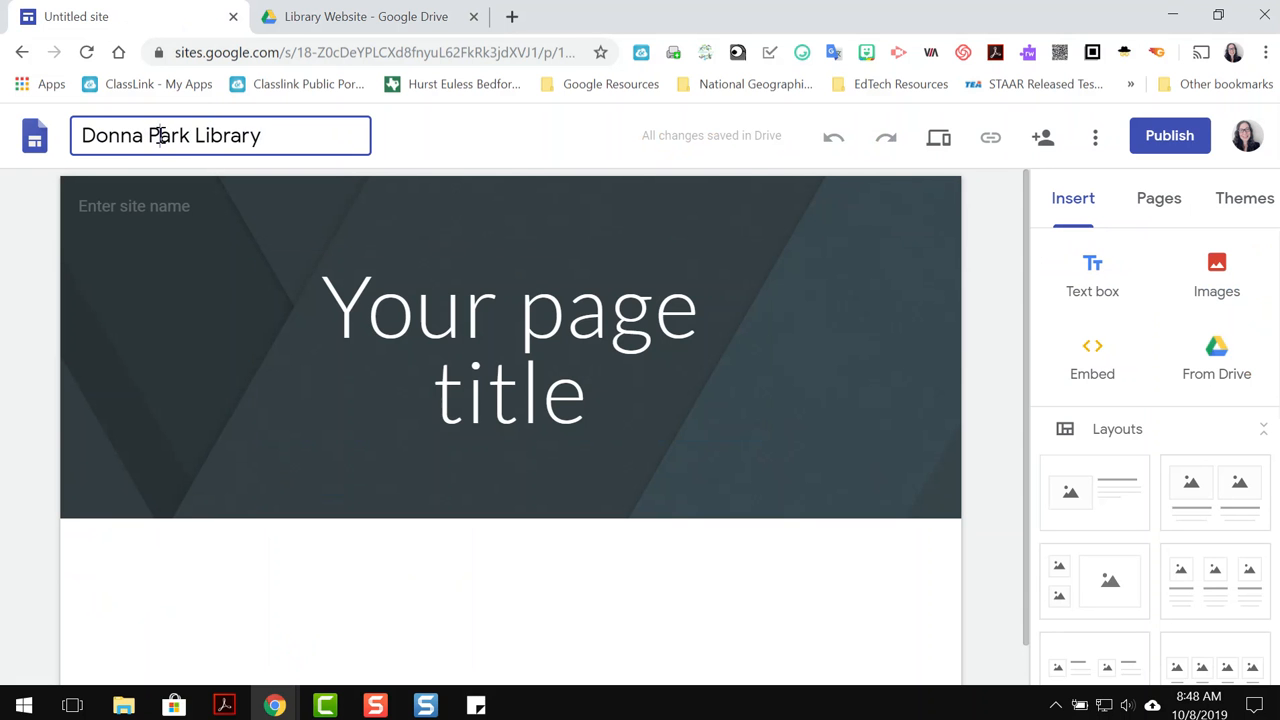
click(142, 197)
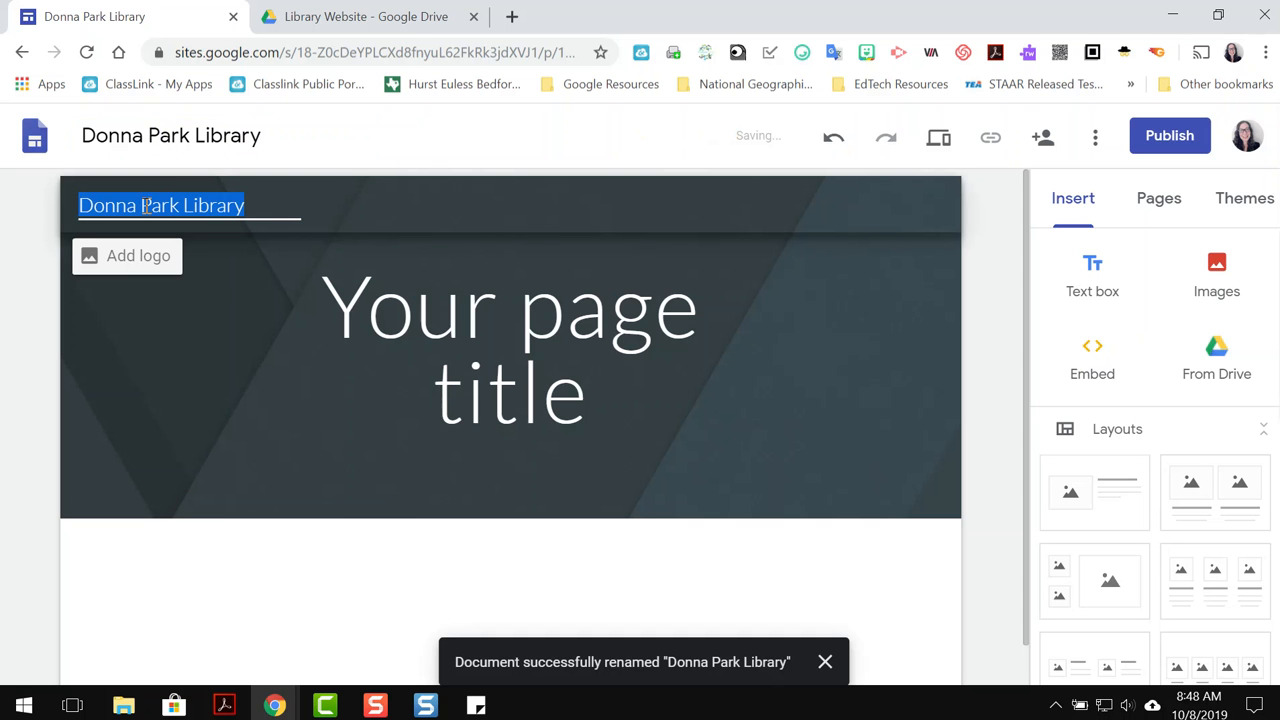
Step: Add DPE.jpg from the Library Website Drive folder as the site logo
click(141, 264)
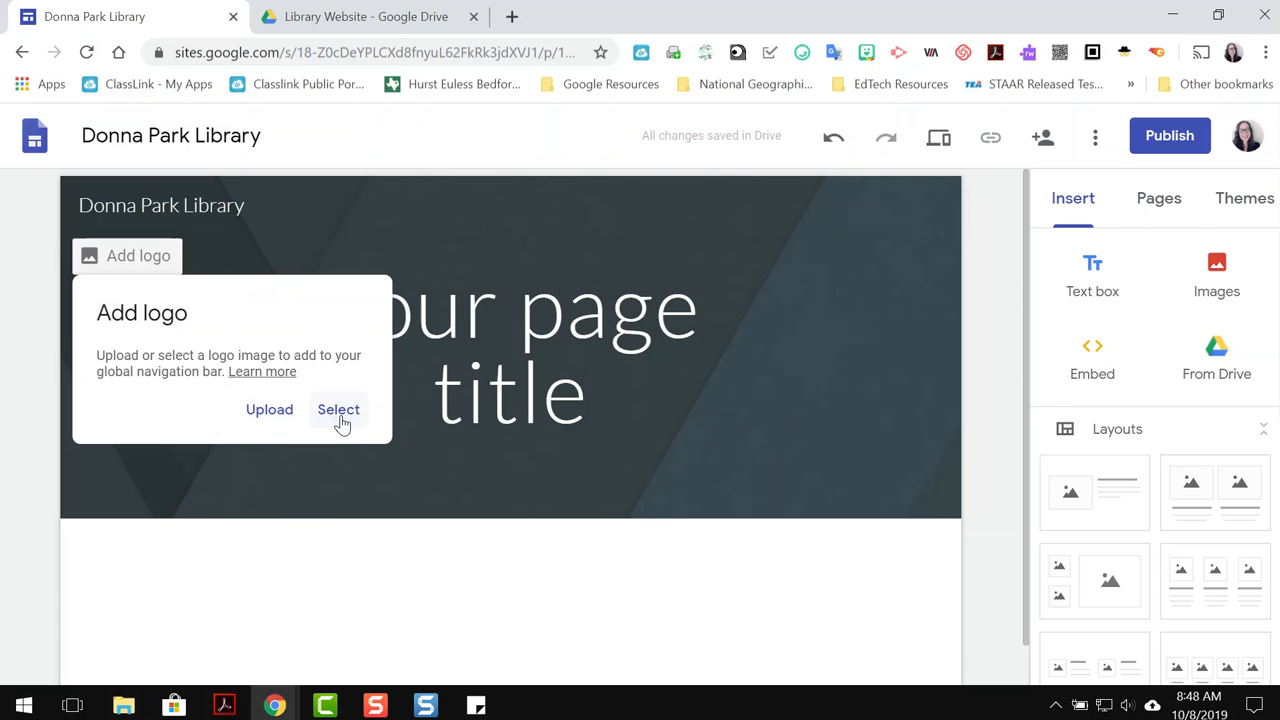
click(331, 412)
click(620, 240)
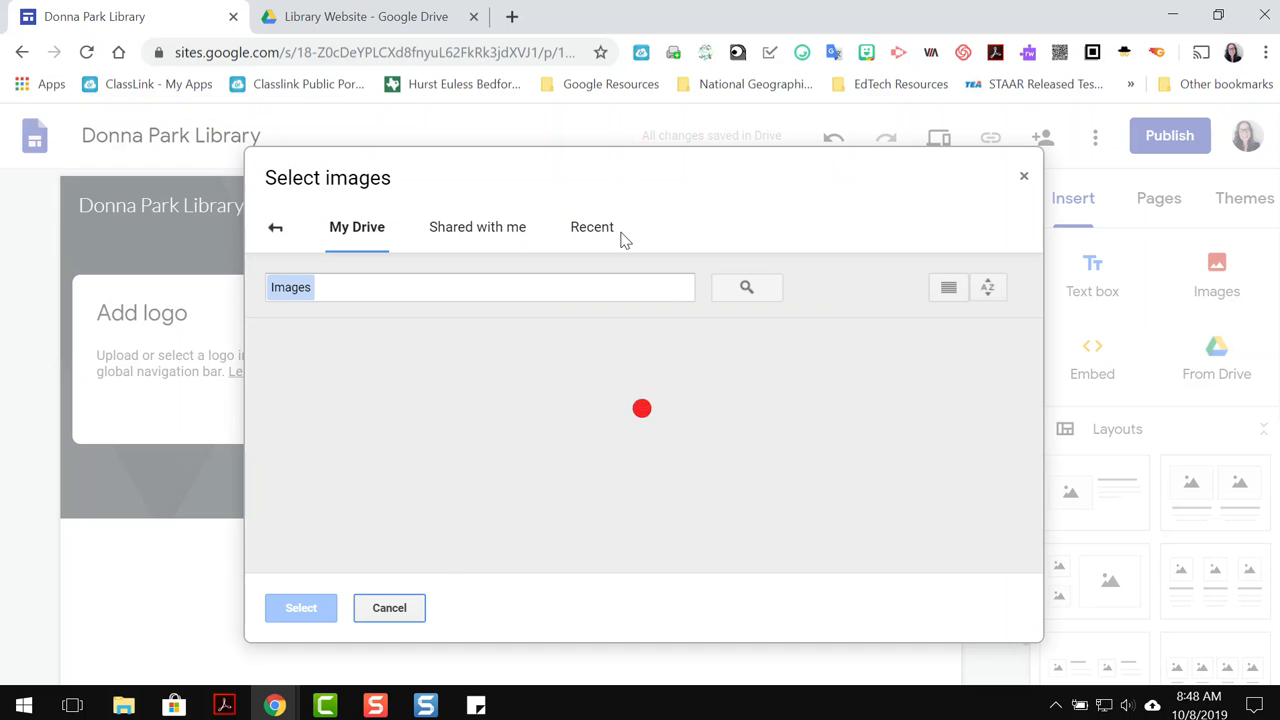
scroll(587, 500, down, 2)
double_click(580, 478)
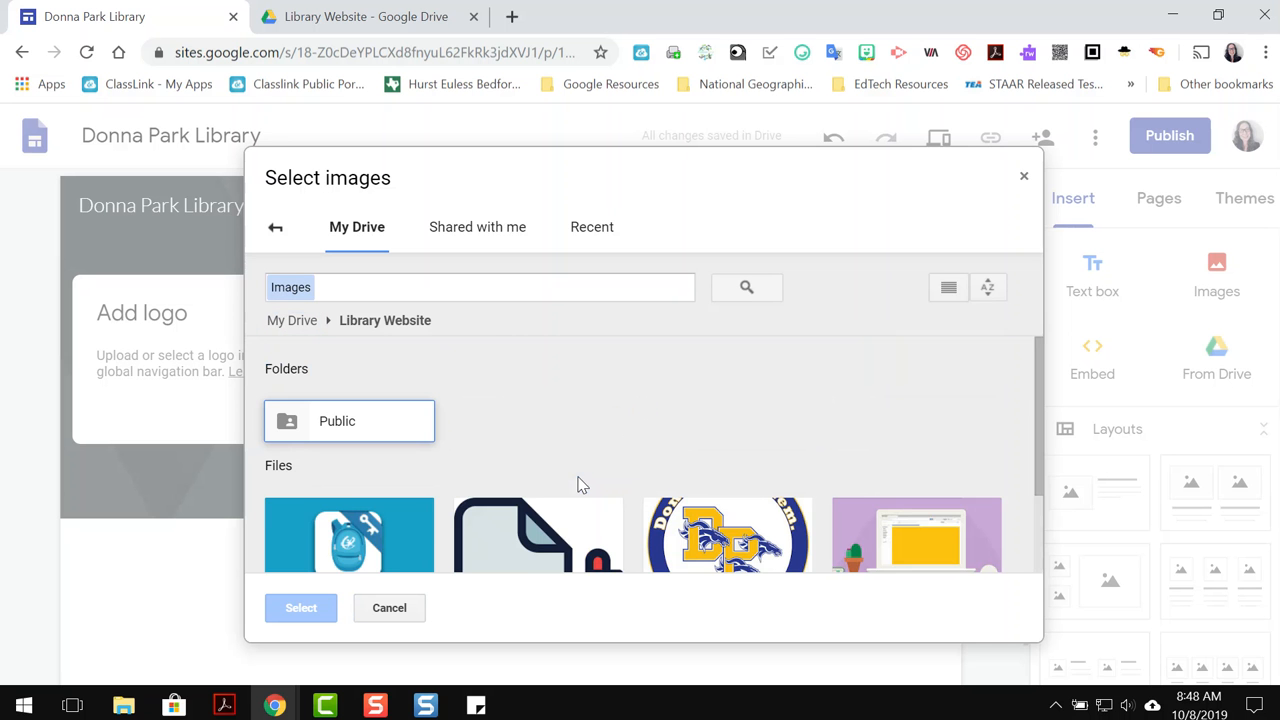
scroll(585, 480, down, 2)
double_click(724, 447)
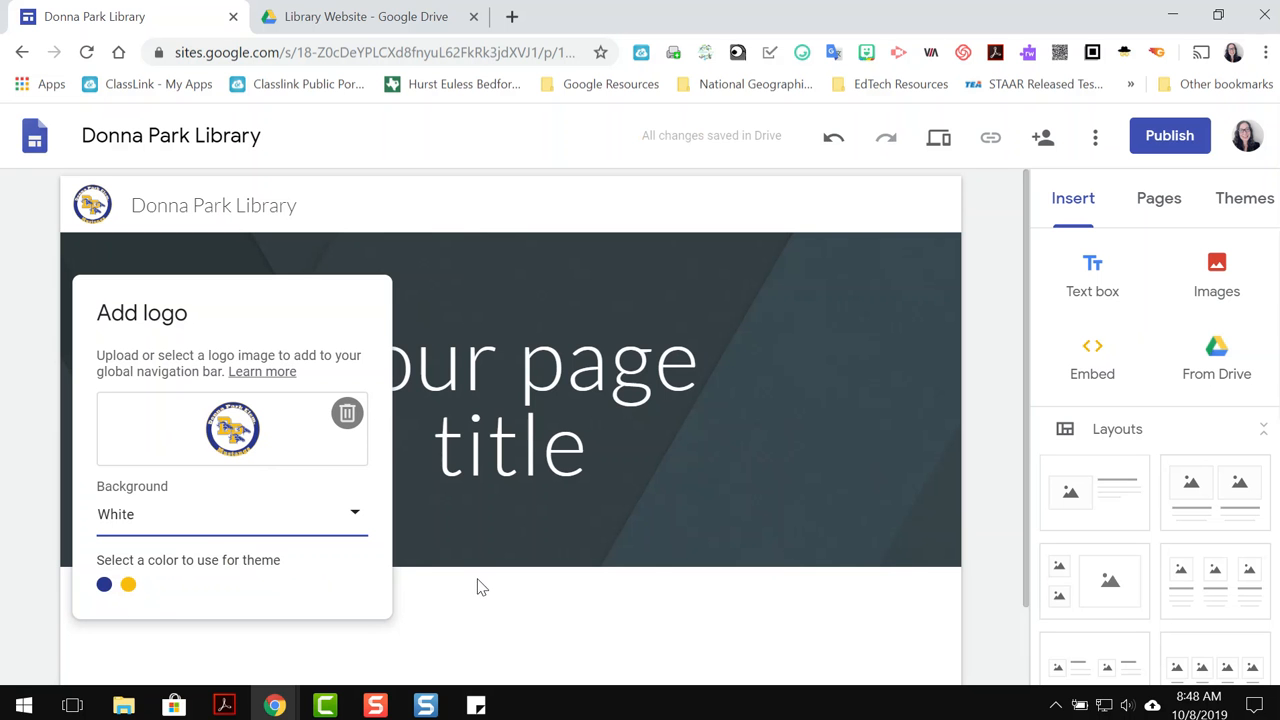
click(529, 612)
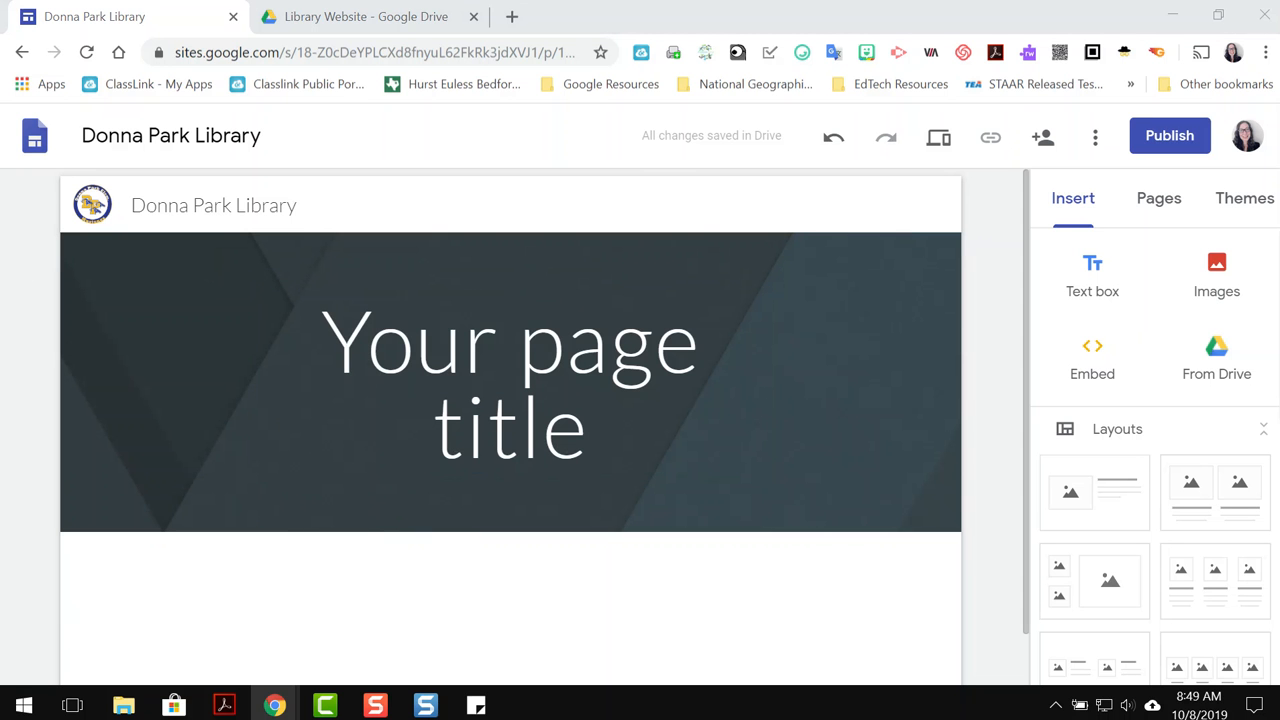
Step: Replace the page title in the banner with "Donna Park Library" and widen its text box leftward
click(445, 368)
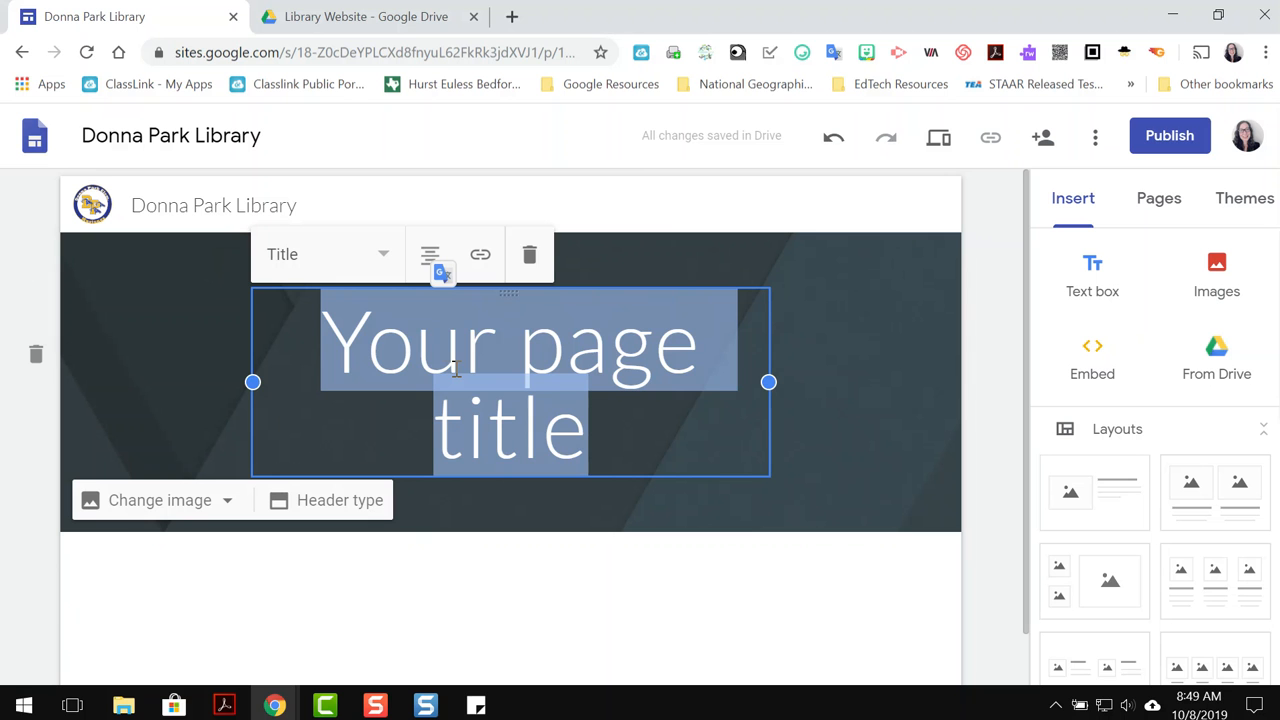
text(Do)
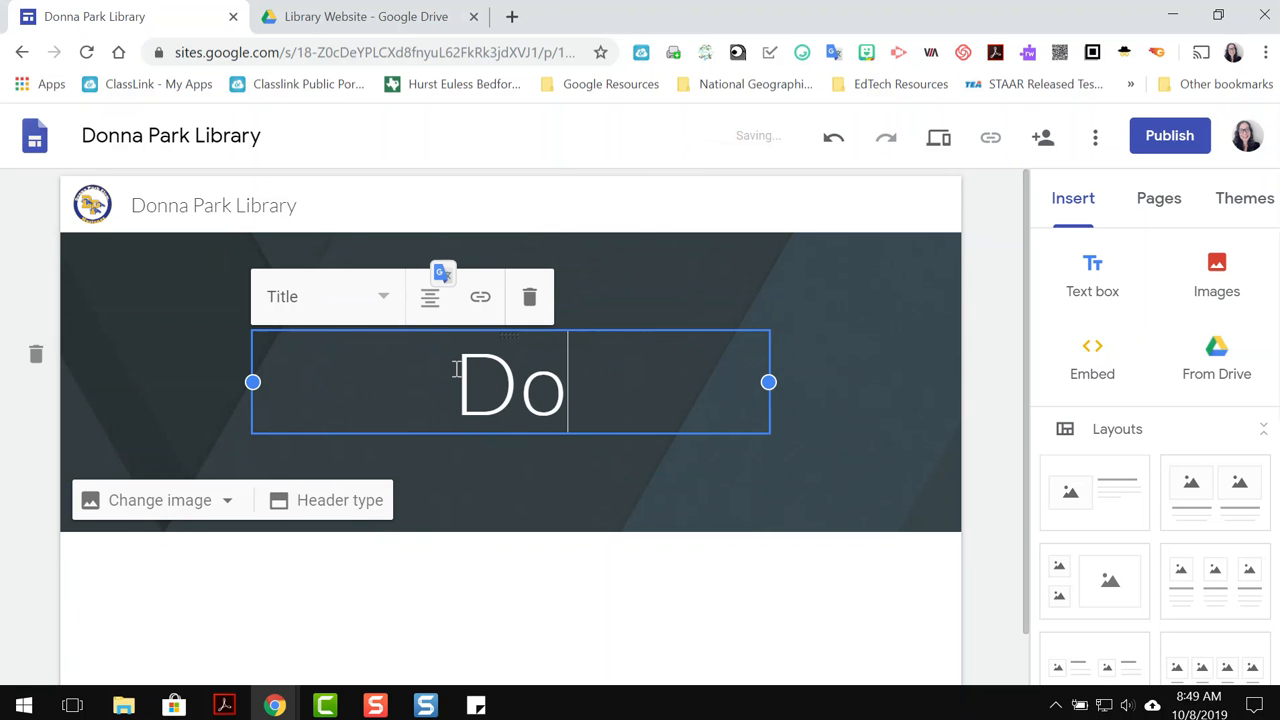
text(nna par)
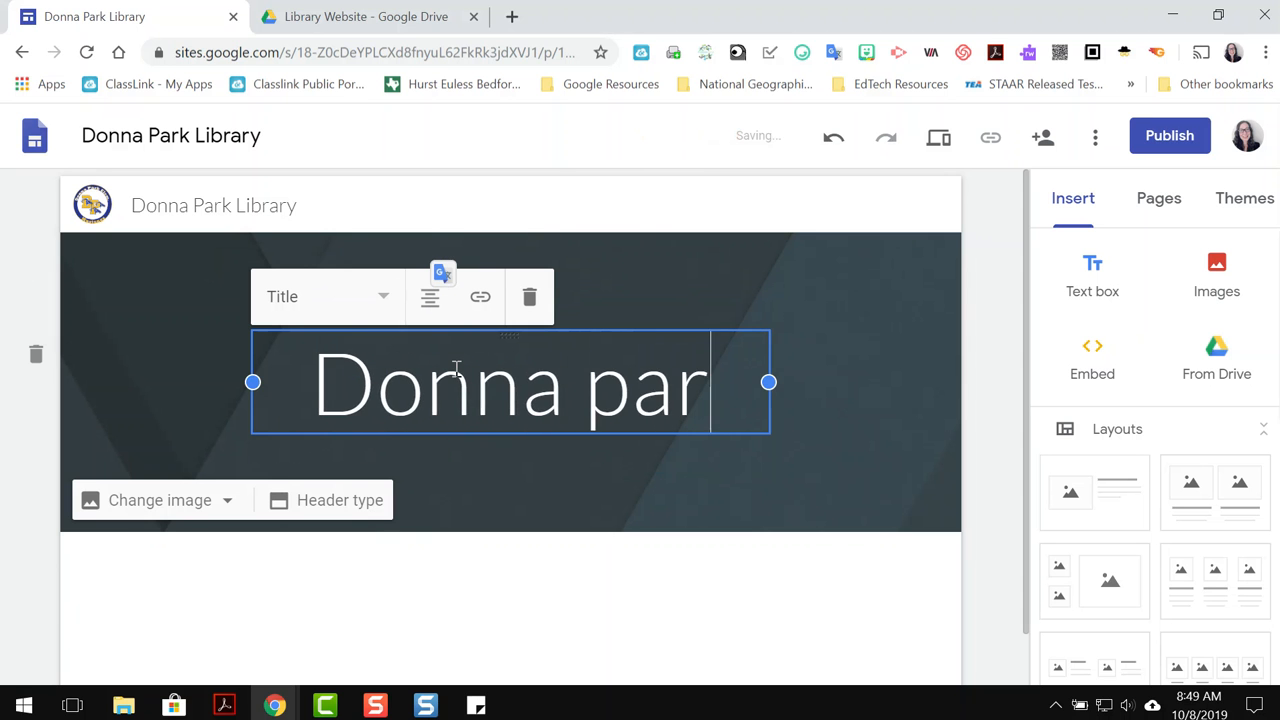
text(l Library)
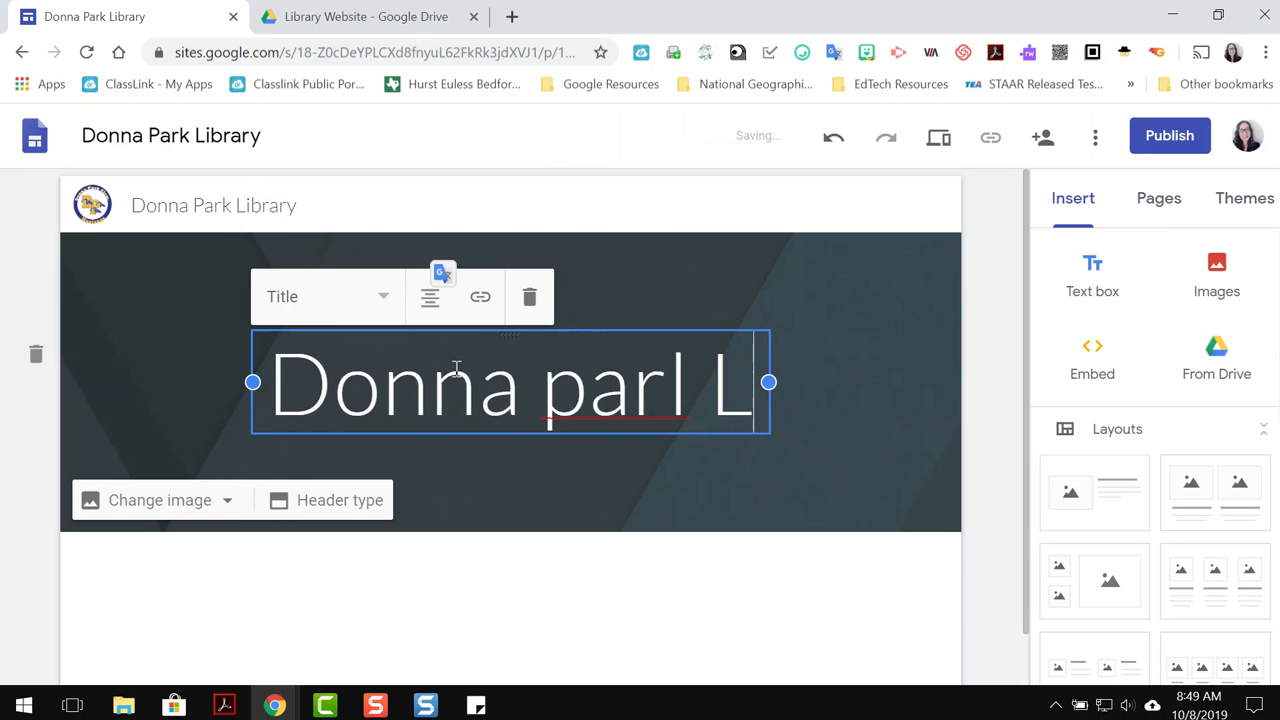
double_click(600, 344)
text(Park)
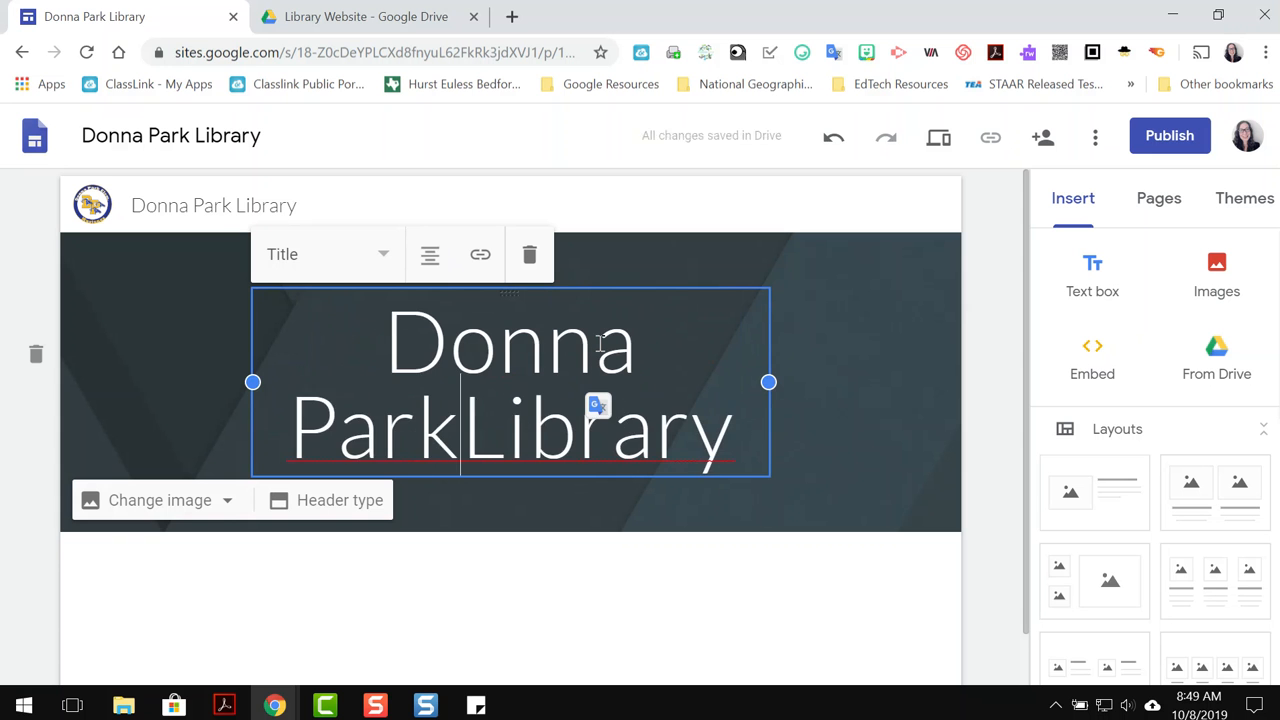
drag(253, 382, 167, 370)
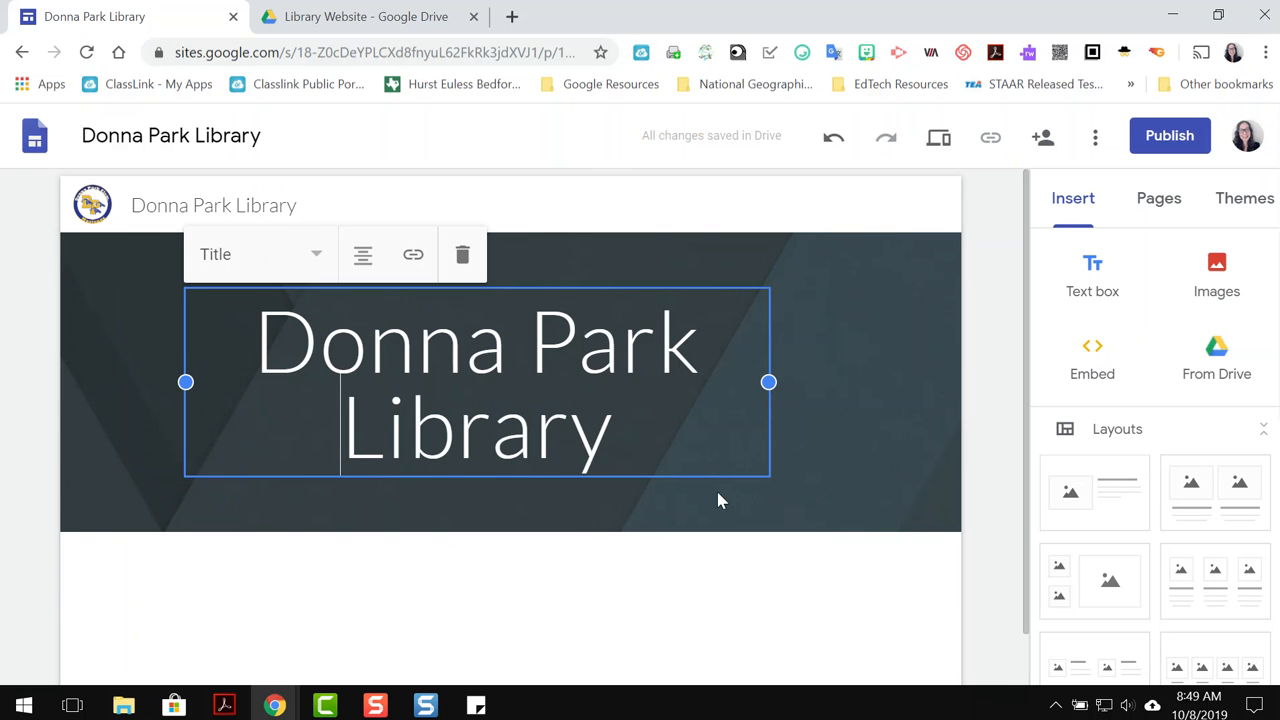
Step: Widen the banner title's text box rightward and review its text style and alignment options
drag(768, 382, 903, 383)
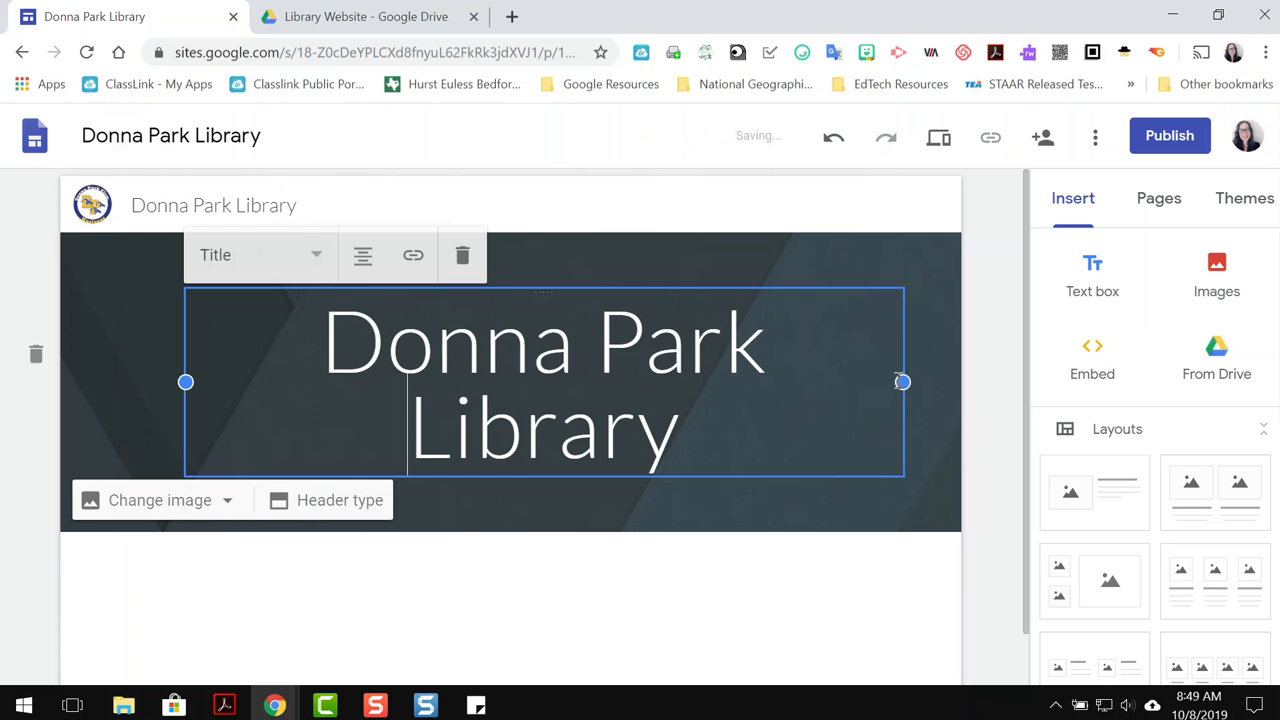
click(312, 258)
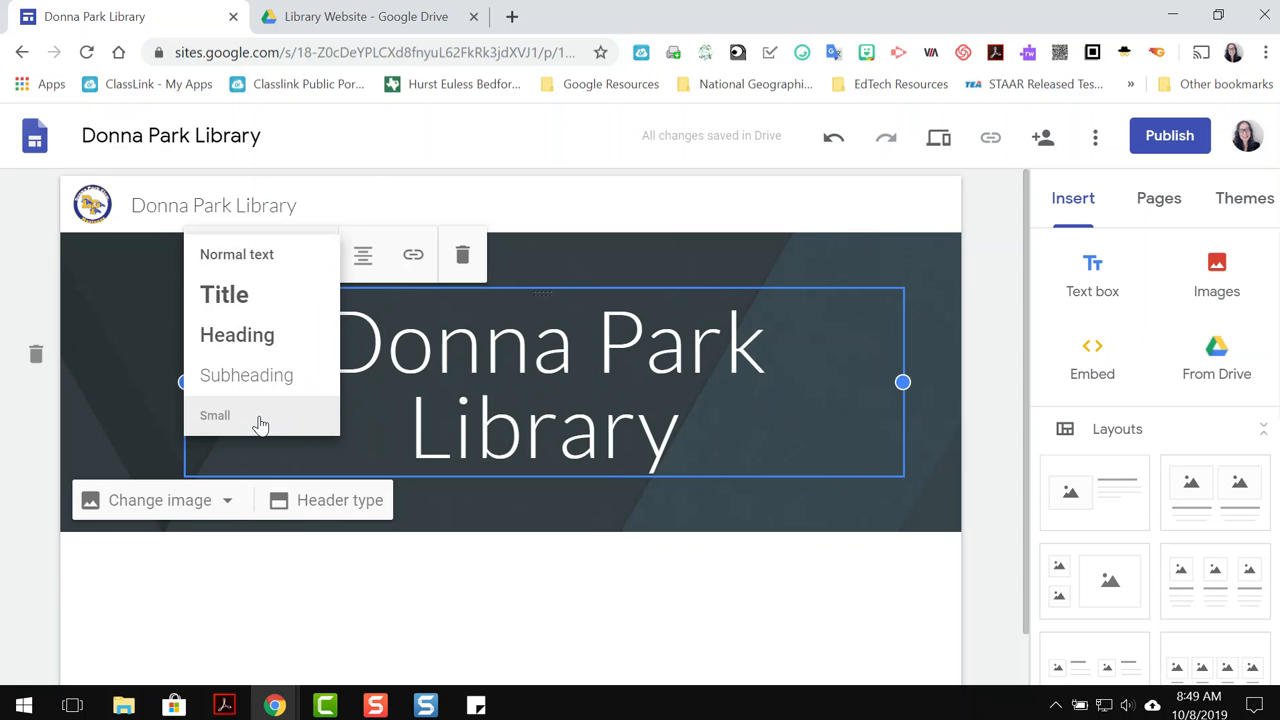
click(364, 256)
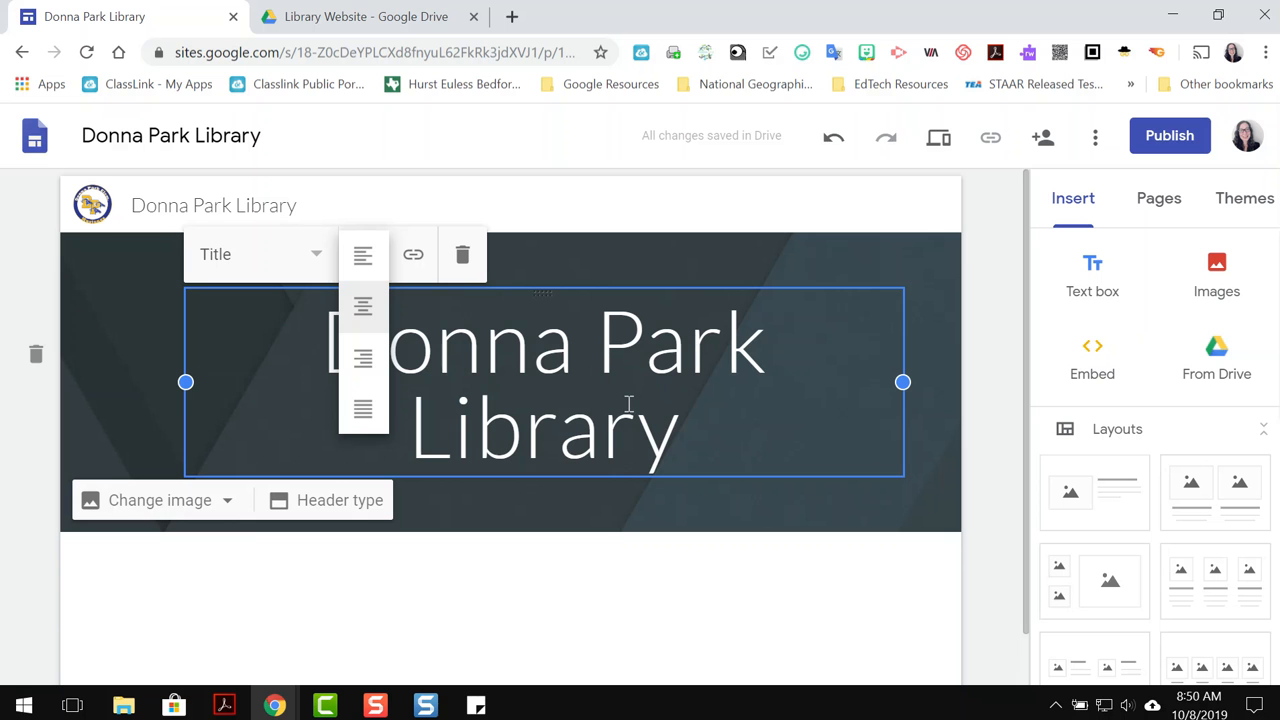
Step: Insert an empty text box below the banner and view its additional formatting options
click(1096, 276)
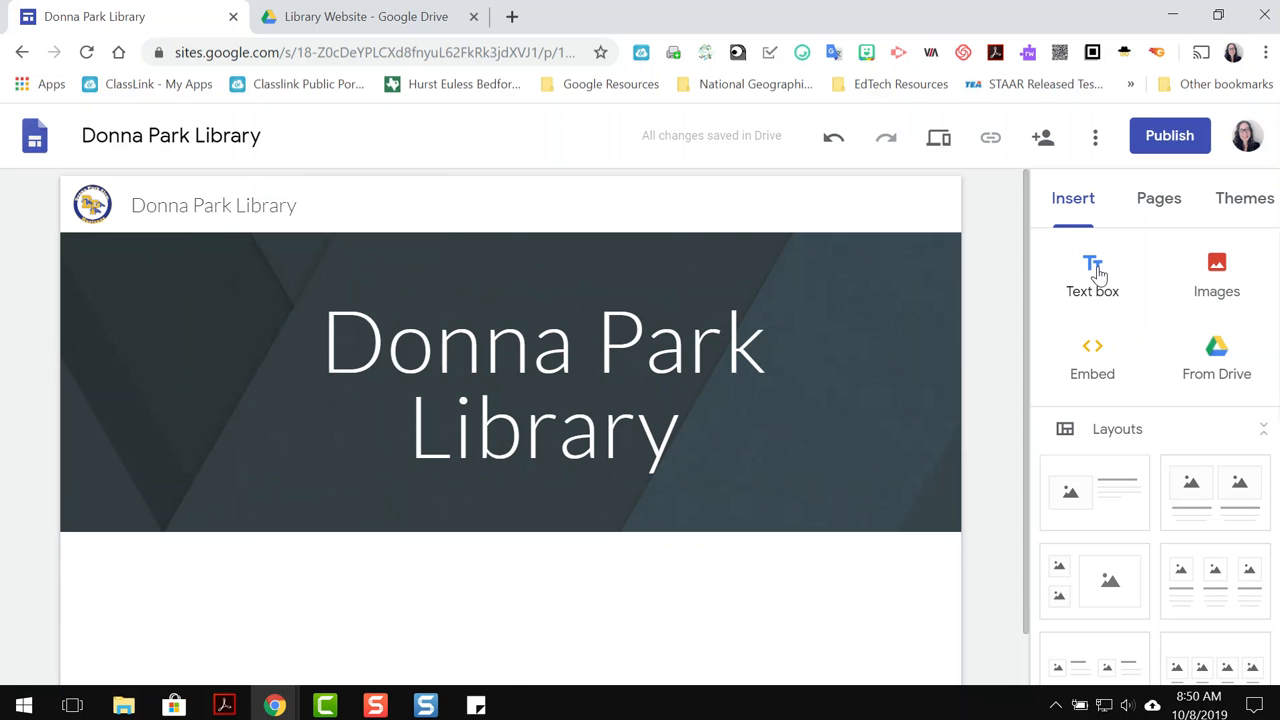
click(1095, 289)
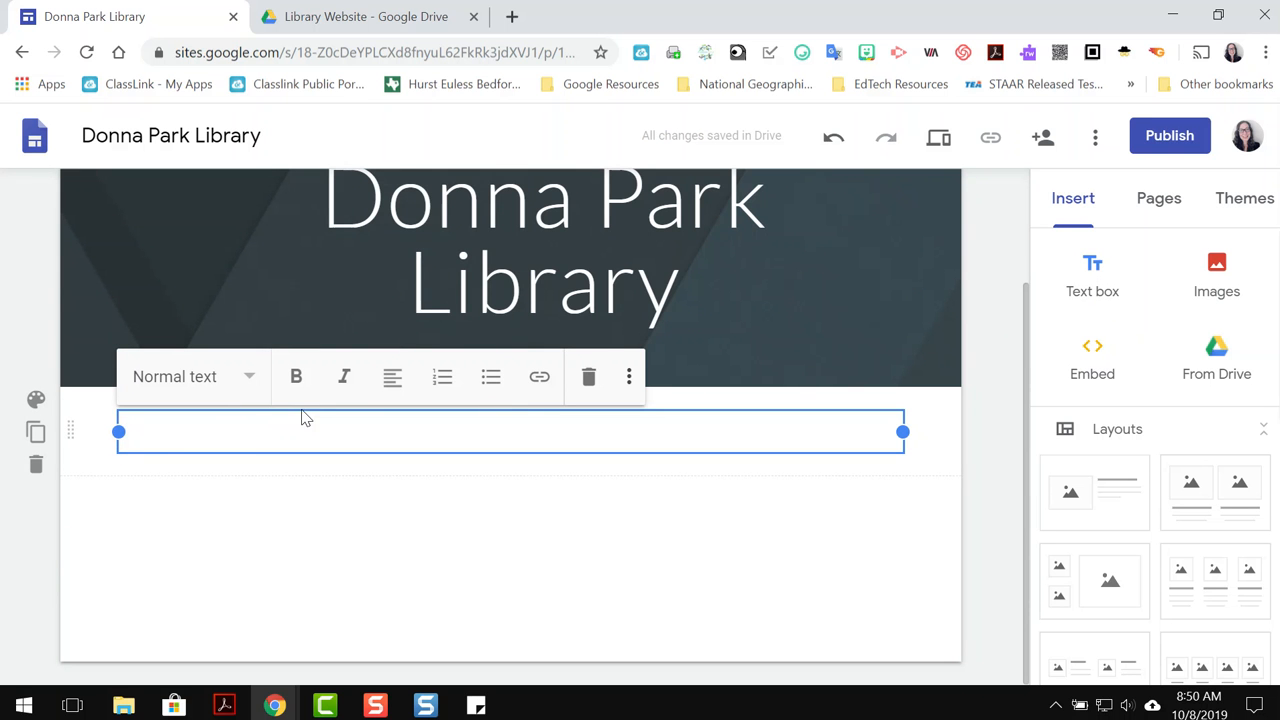
click(629, 380)
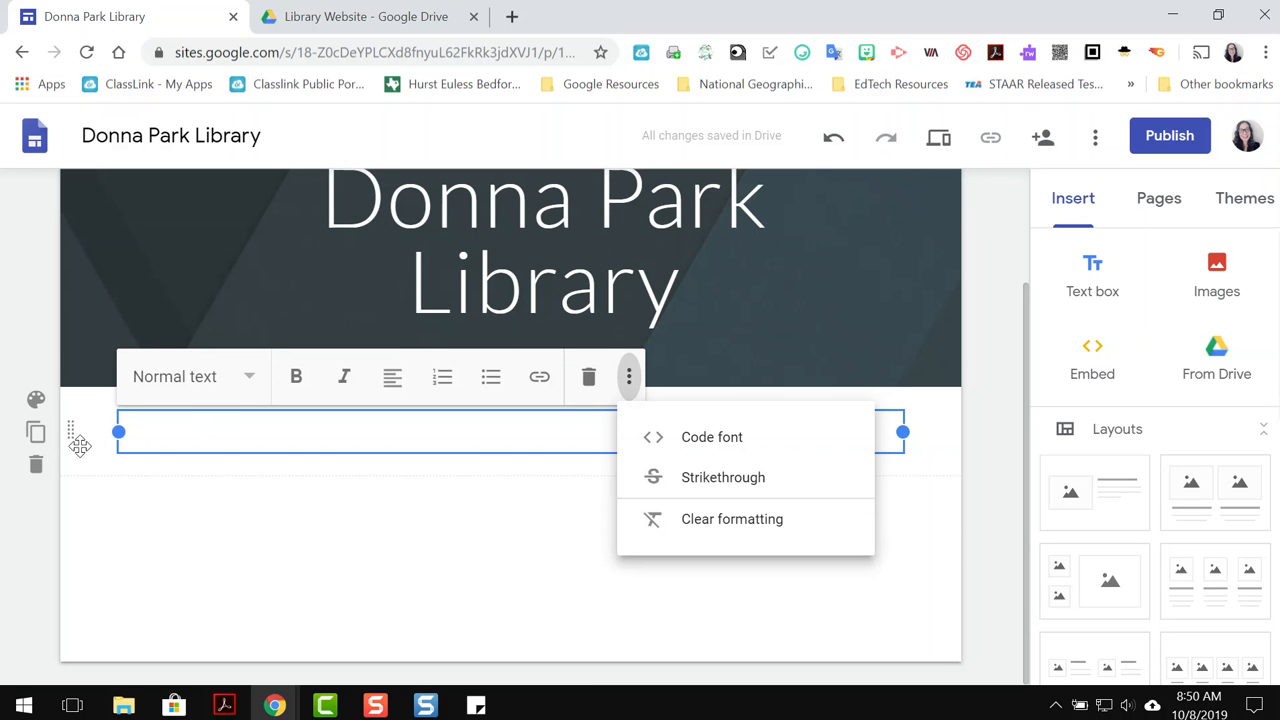
Step: Review the section background options for the new text box section
click(36, 400)
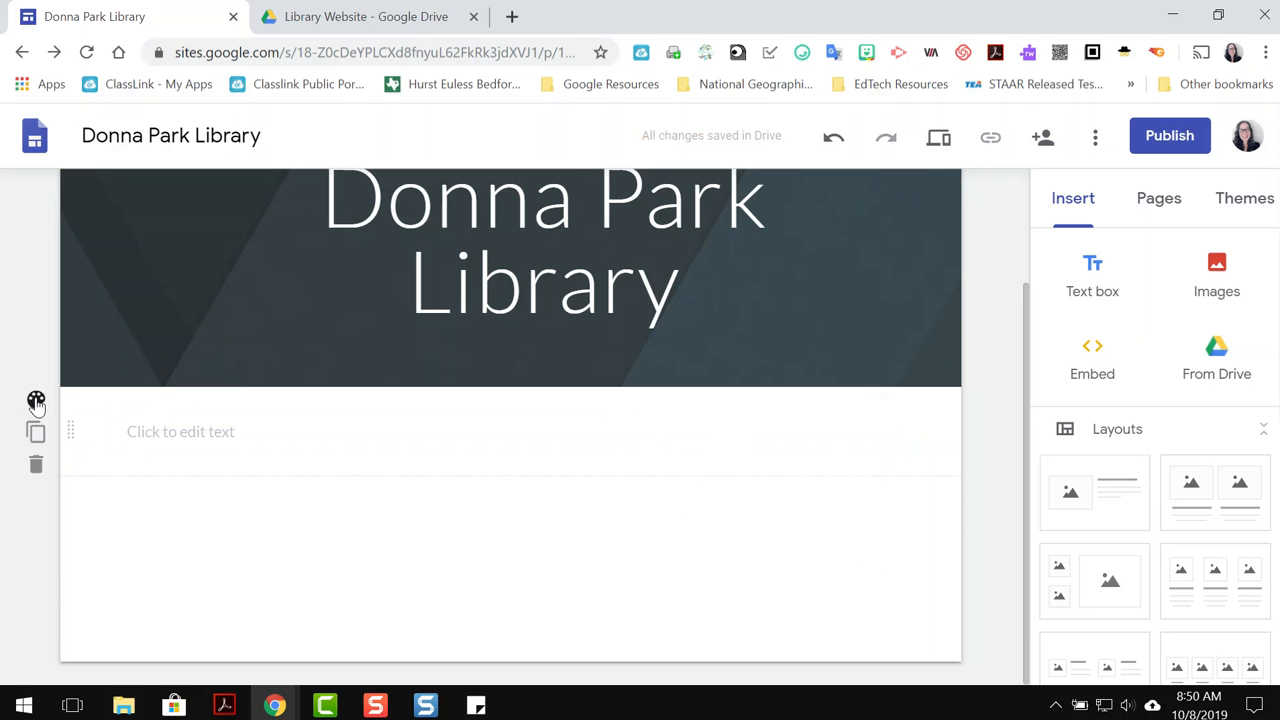
click(36, 400)
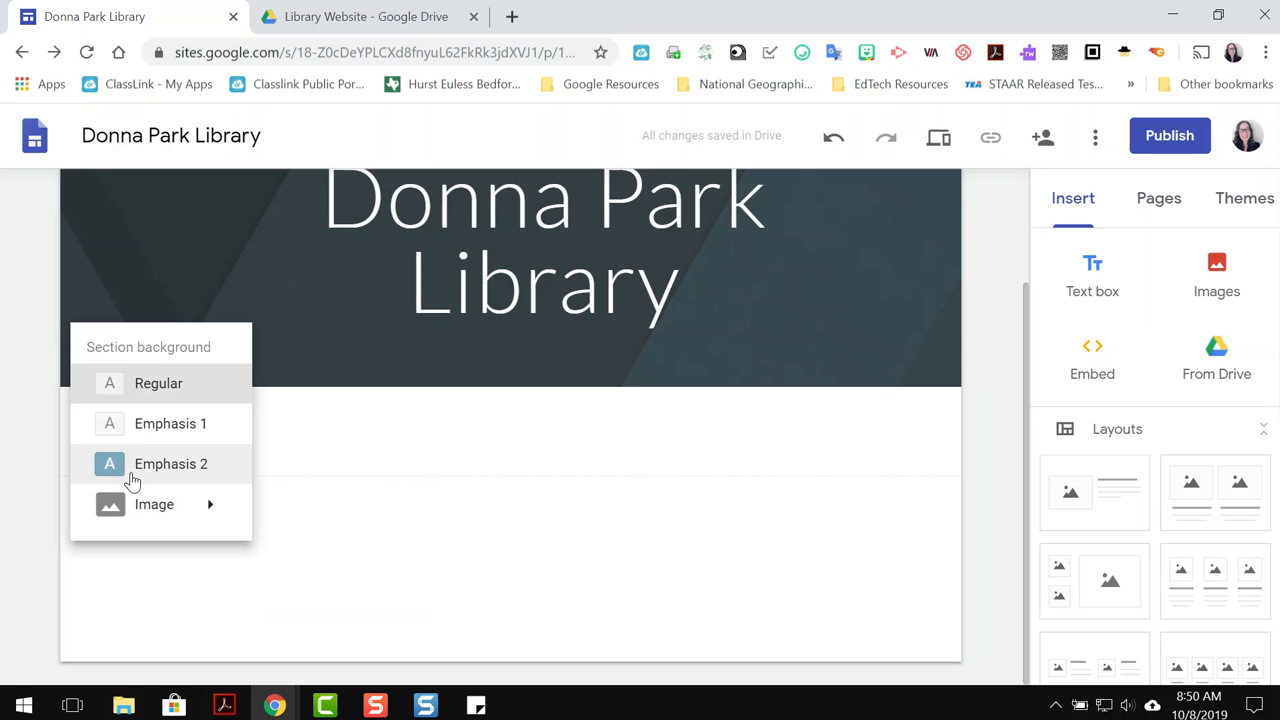
mouse_move(136, 508)
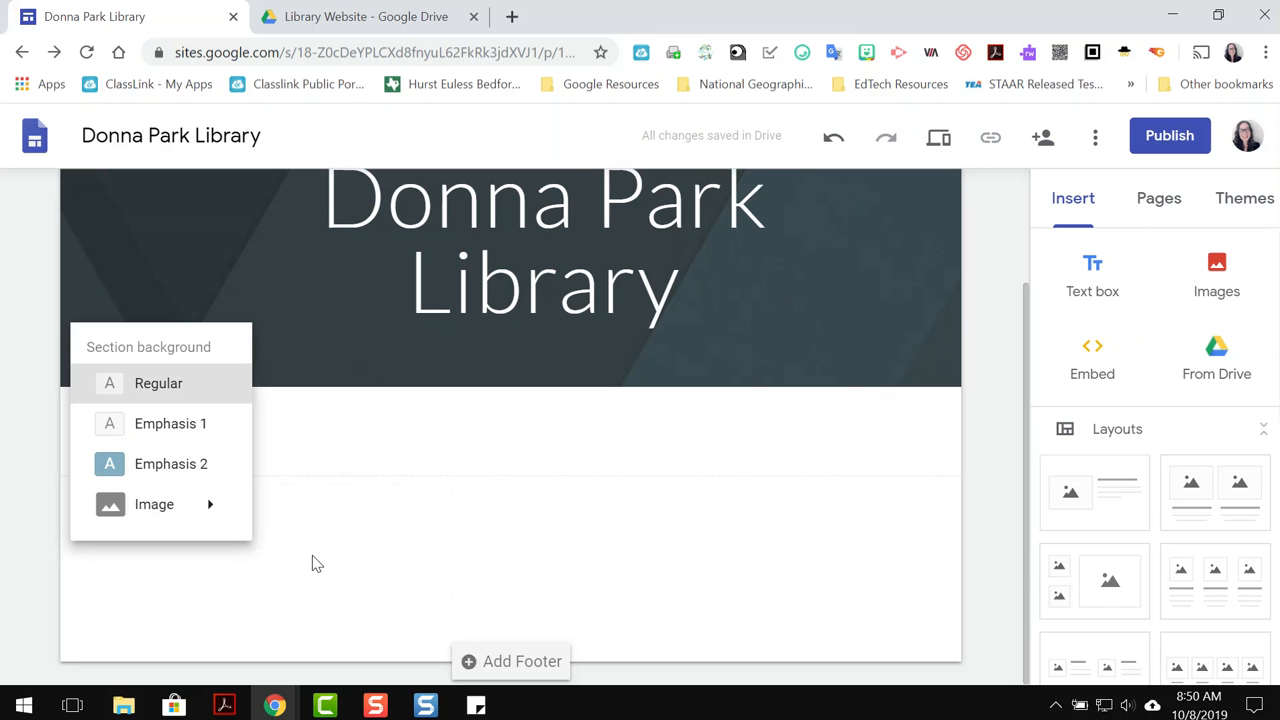
click(147, 603)
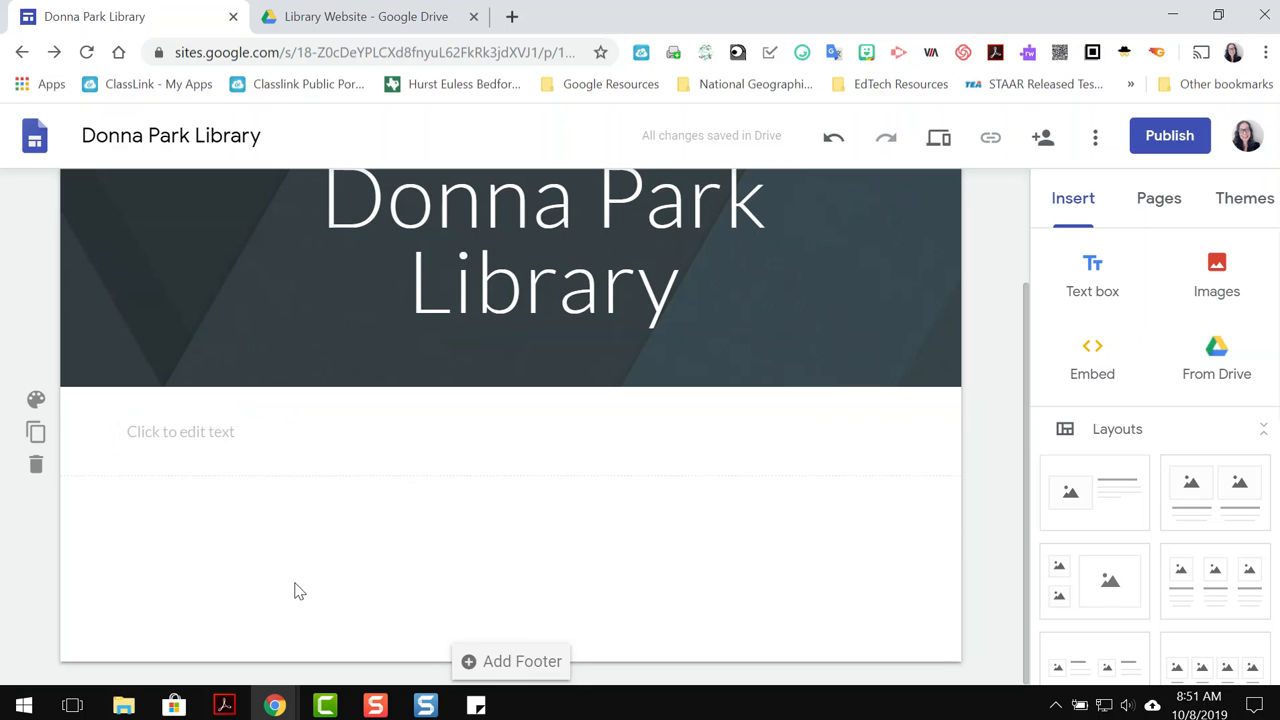
mouse_move(77, 431)
mouse_down()
mouse_move(70, 478)
mouse_move(90, 541)
mouse_move(73, 440)
mouse_up()
Step: Try the Cover, Large banner and Title only header types, and return the header to Banner
scroll(75, 637, up, 2)
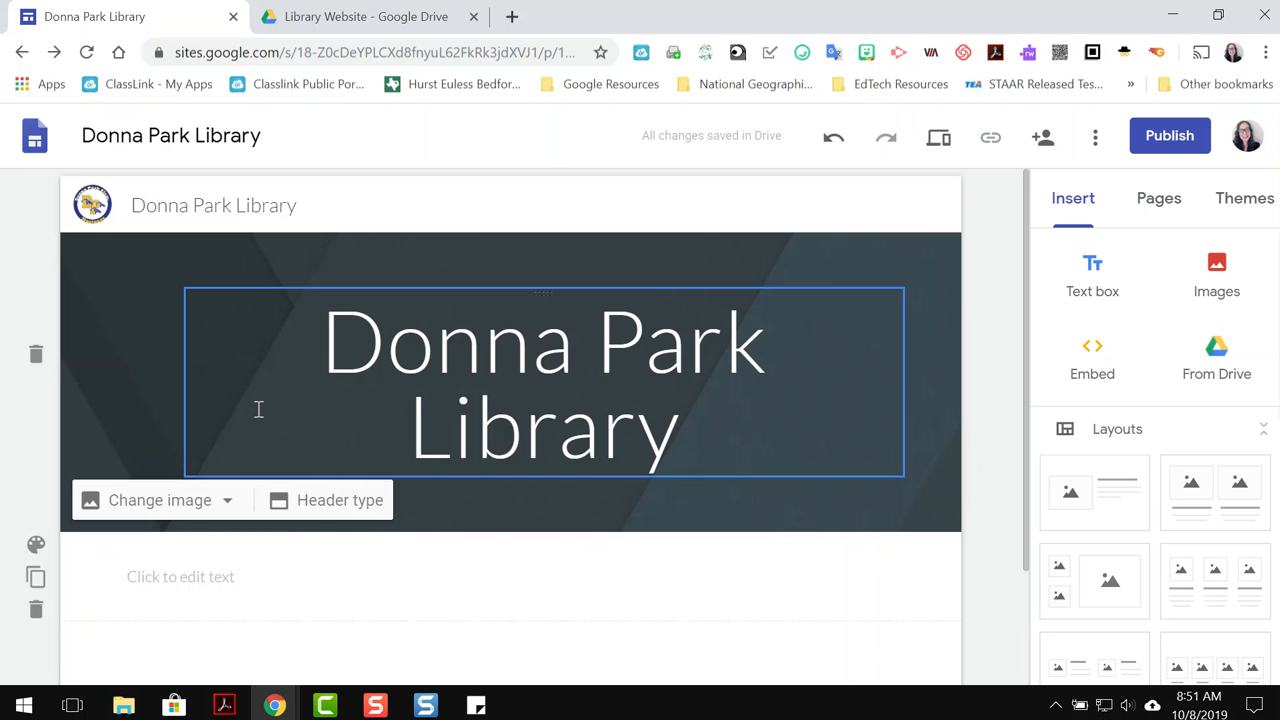
click(336, 508)
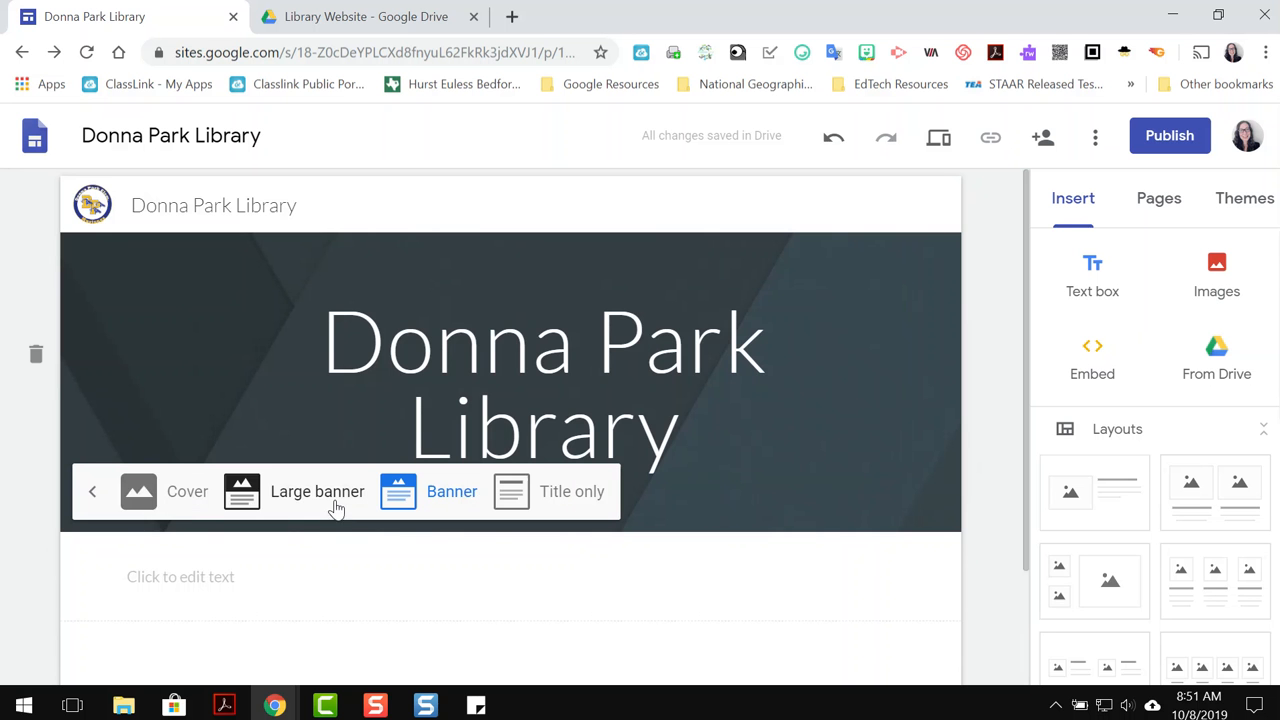
click(185, 495)
click(303, 572)
click(420, 565)
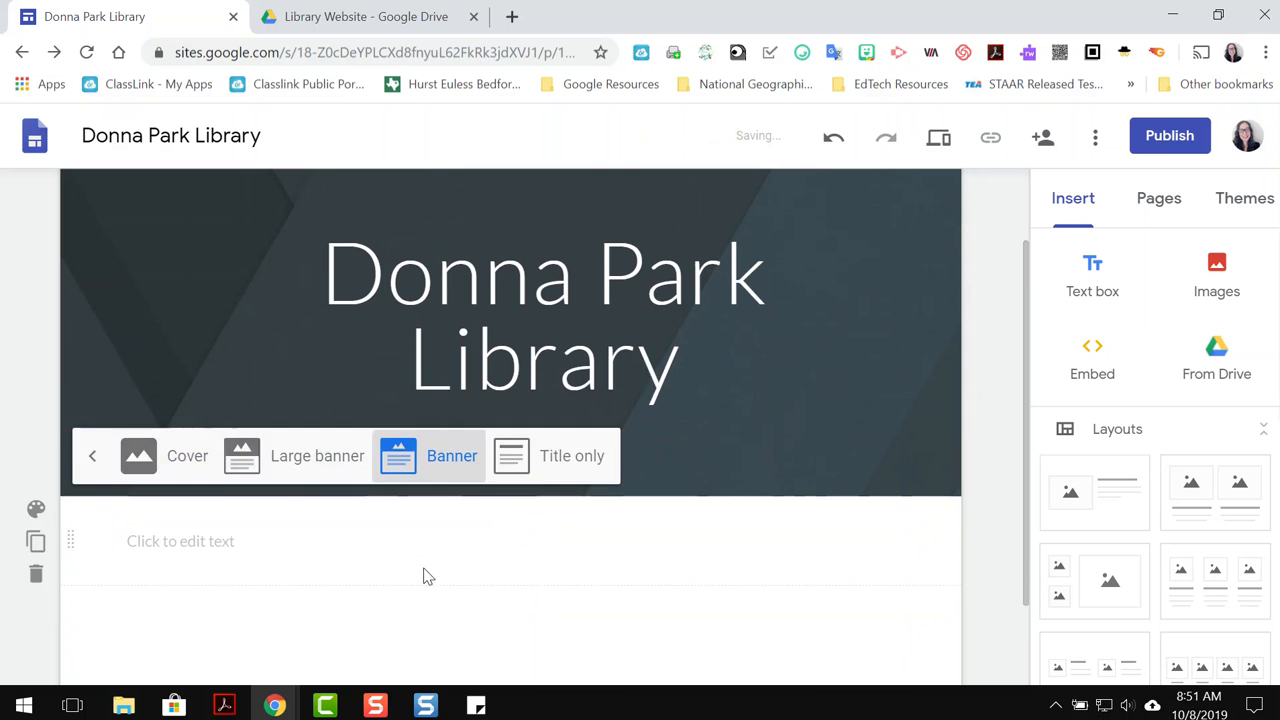
click(529, 415)
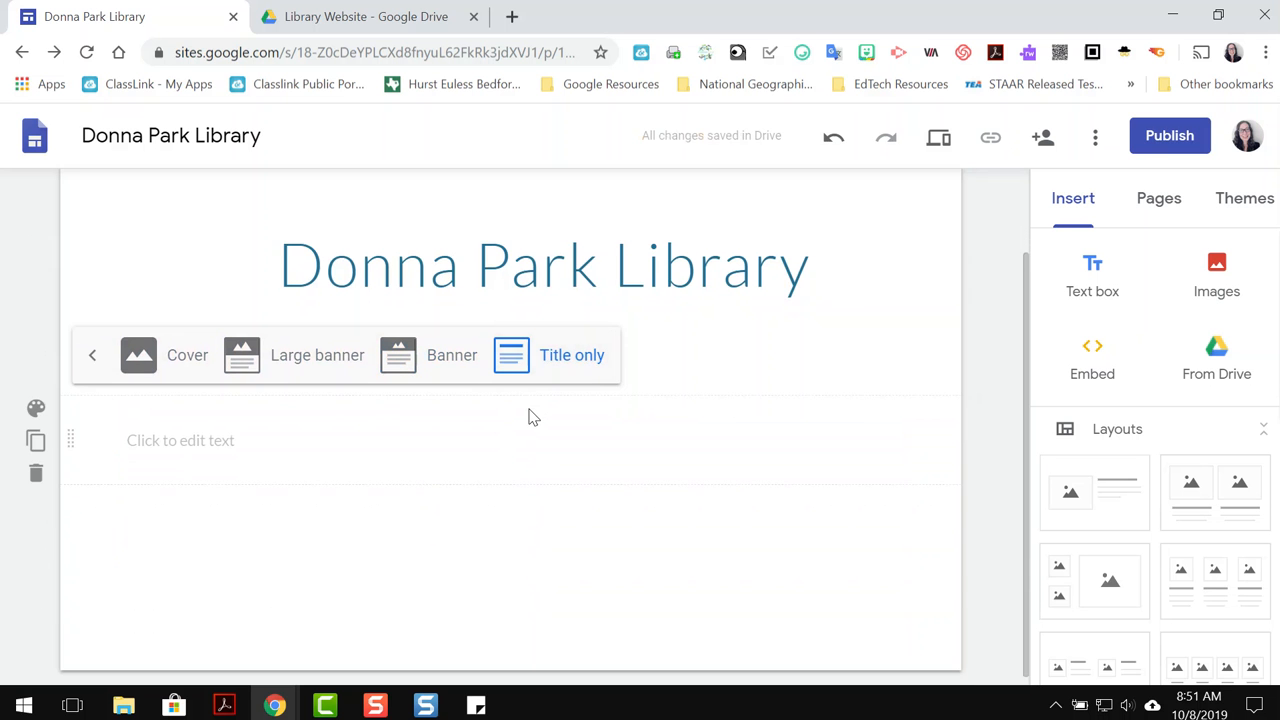
scroll(531, 341, up, 1)
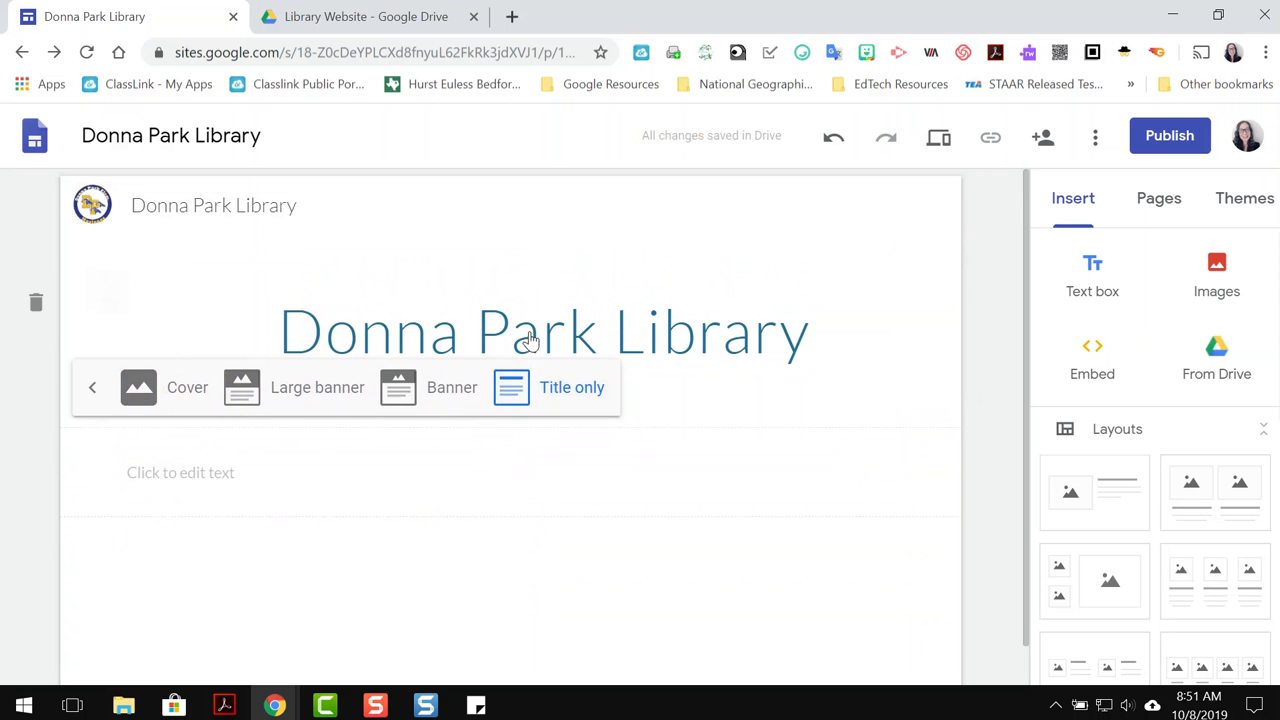
click(424, 392)
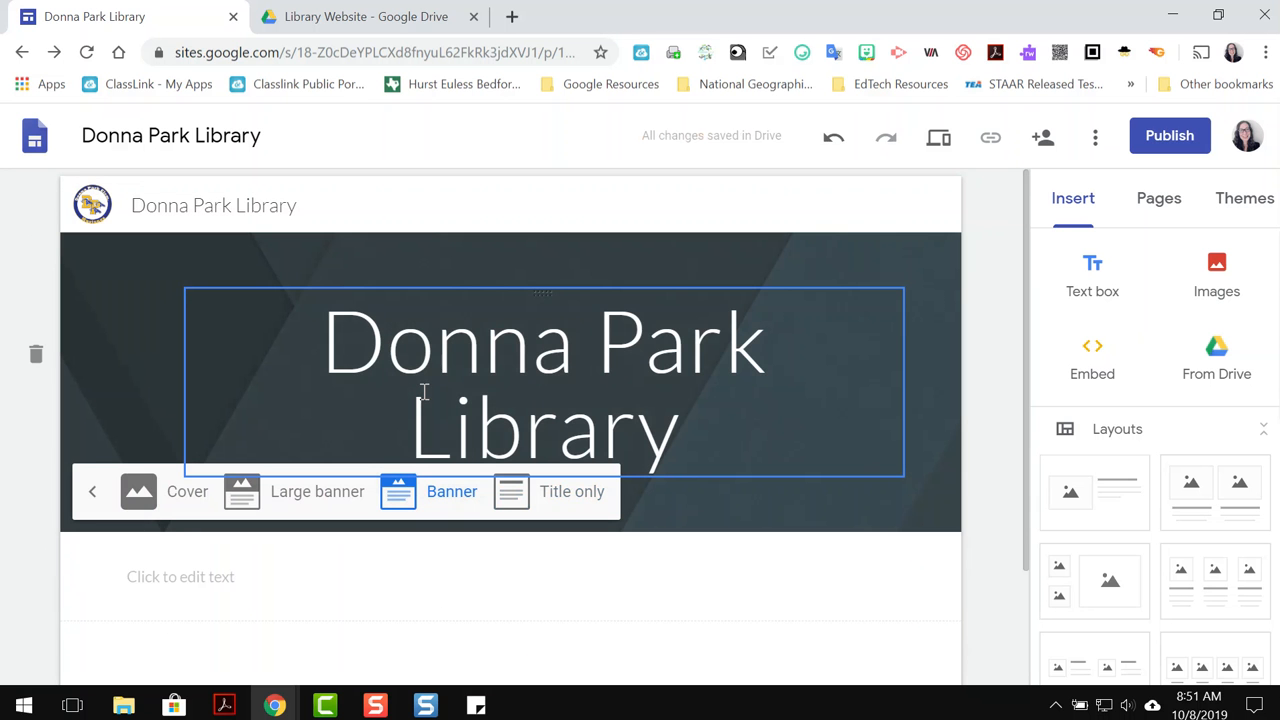
click(94, 499)
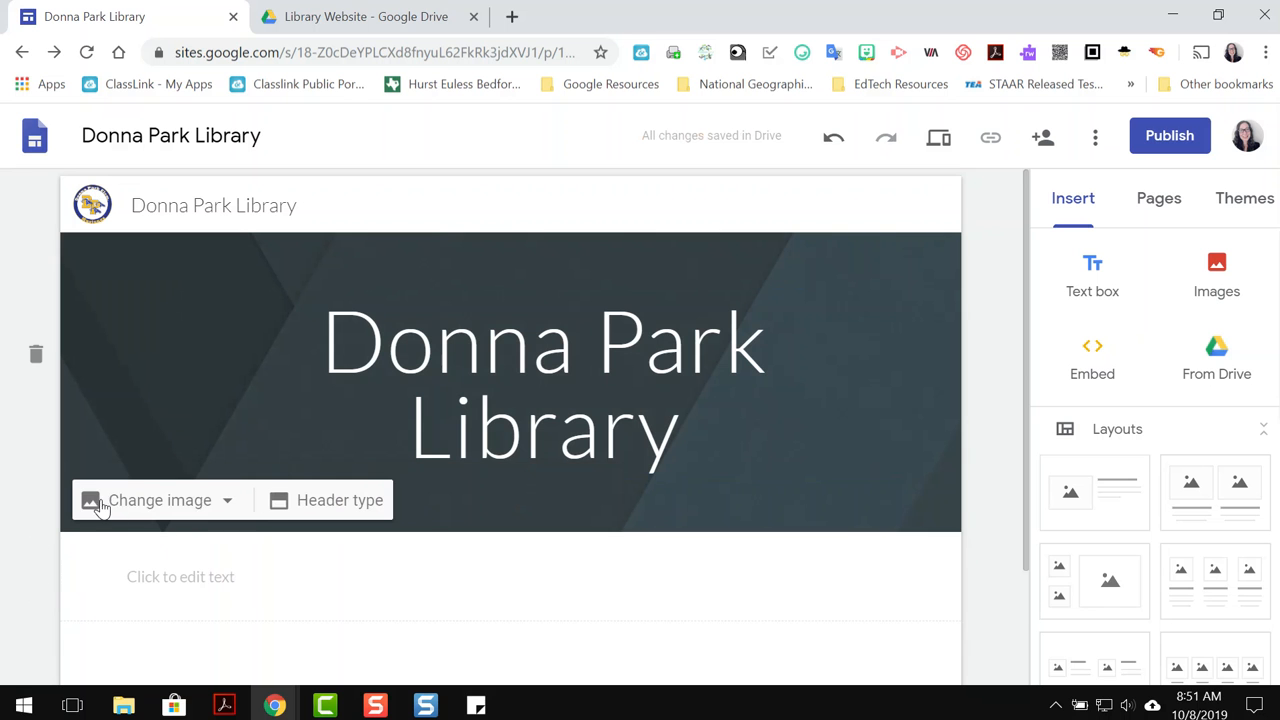
click(194, 503)
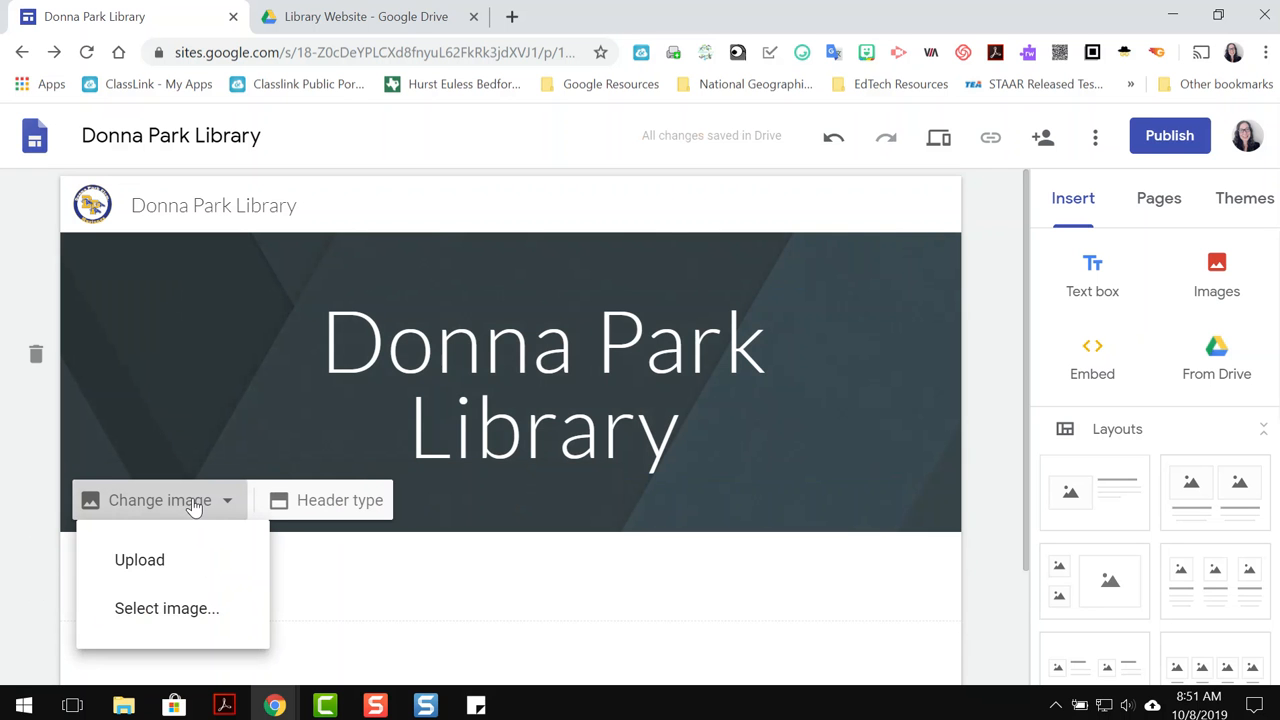
click(141, 566)
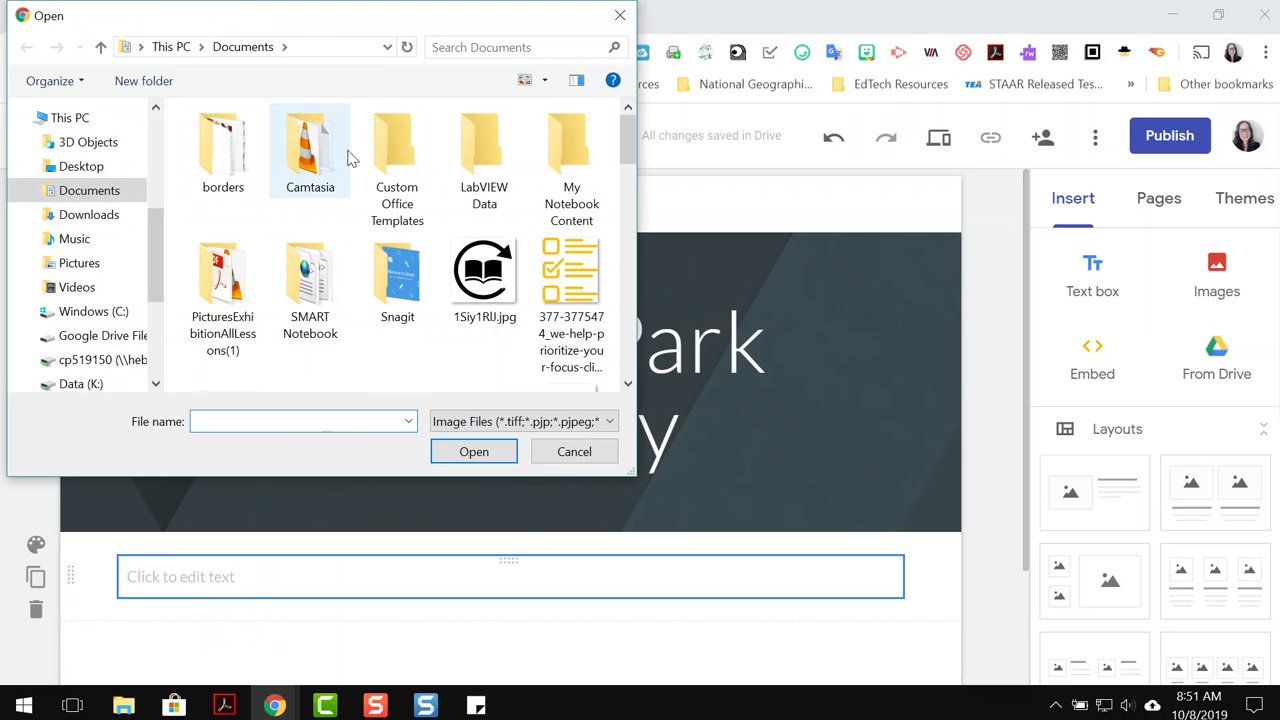
click(575, 453)
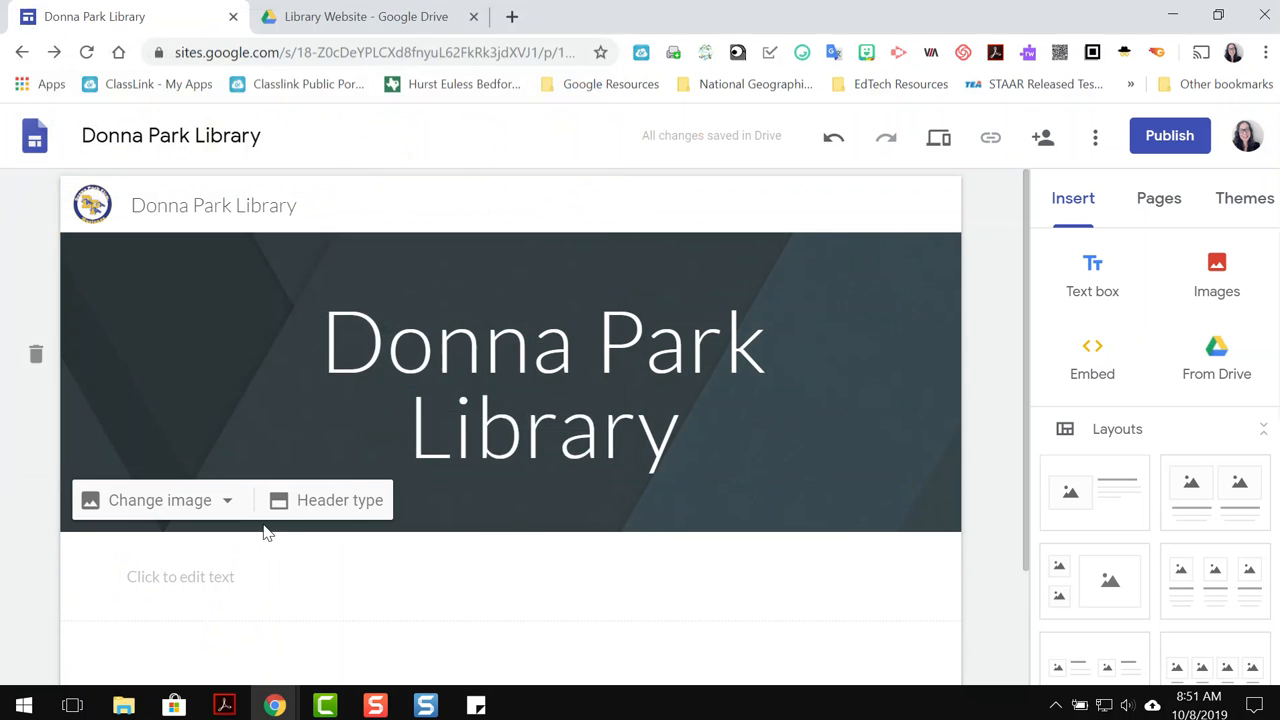
Step: Replace the banner's background image with DPE.jpg from the Library Website Drive folder
click(227, 500)
click(185, 609)
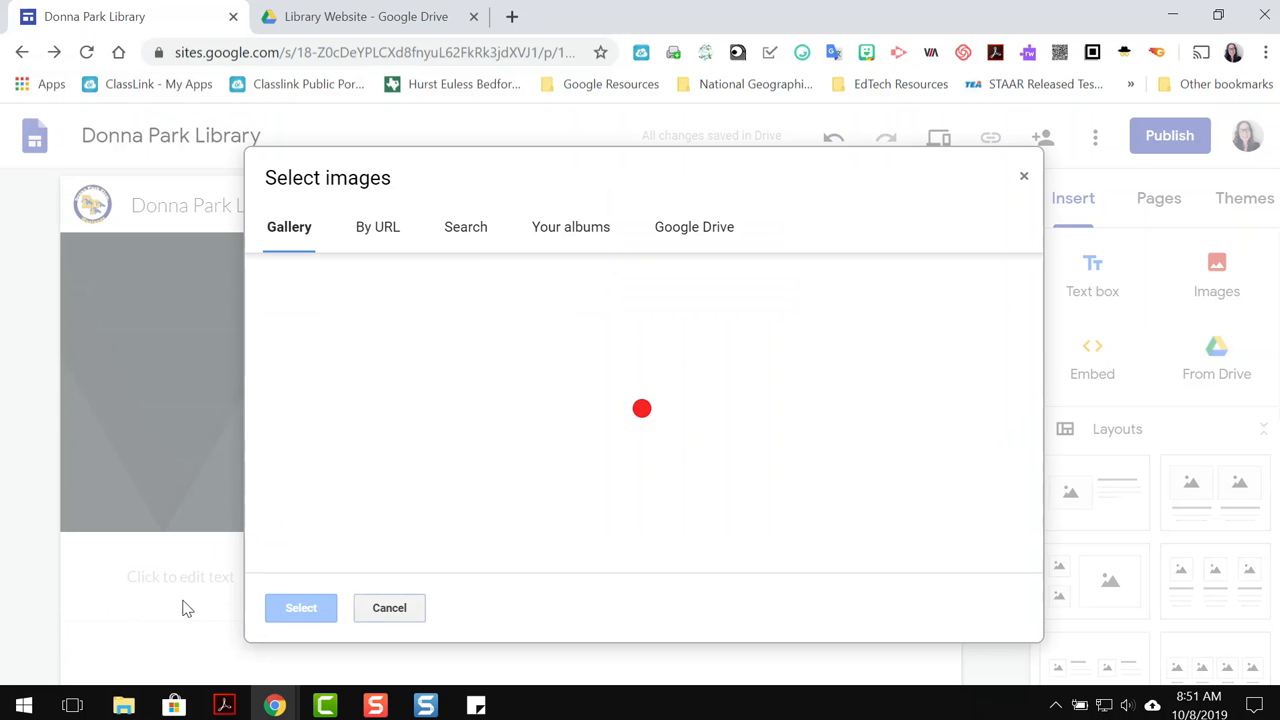
click(706, 238)
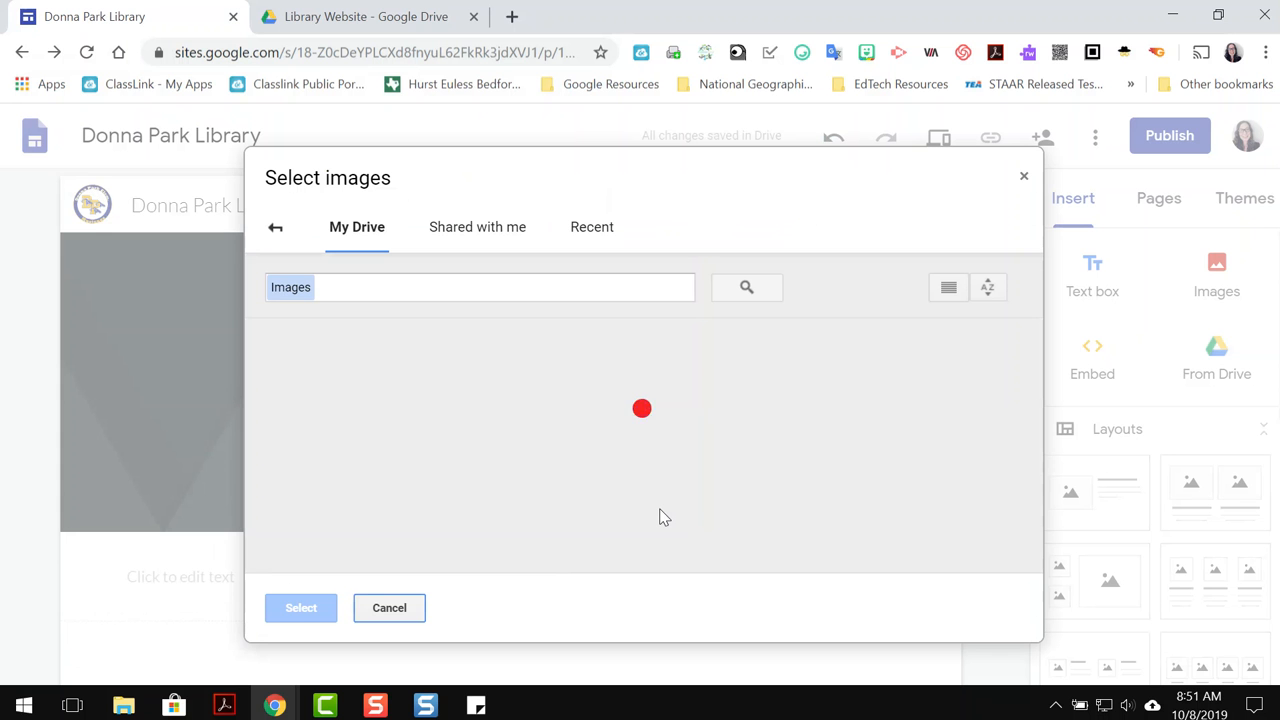
scroll(660, 515, down, 1)
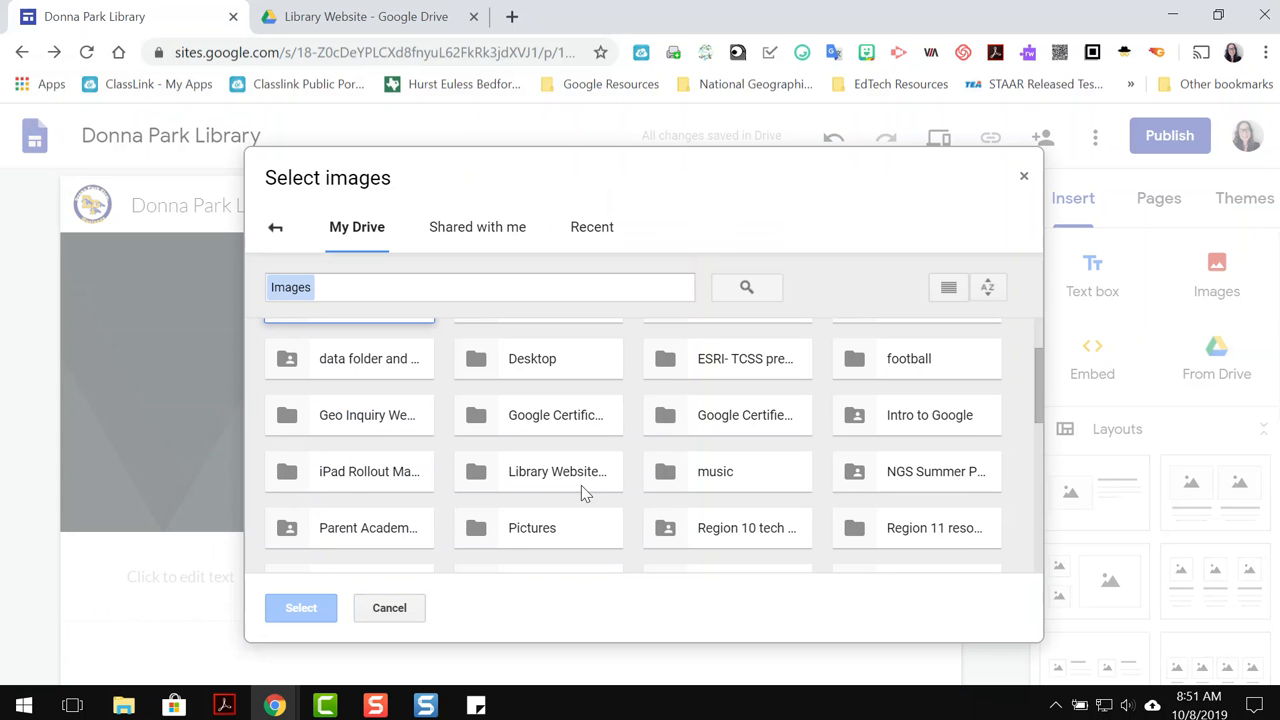
double_click(570, 478)
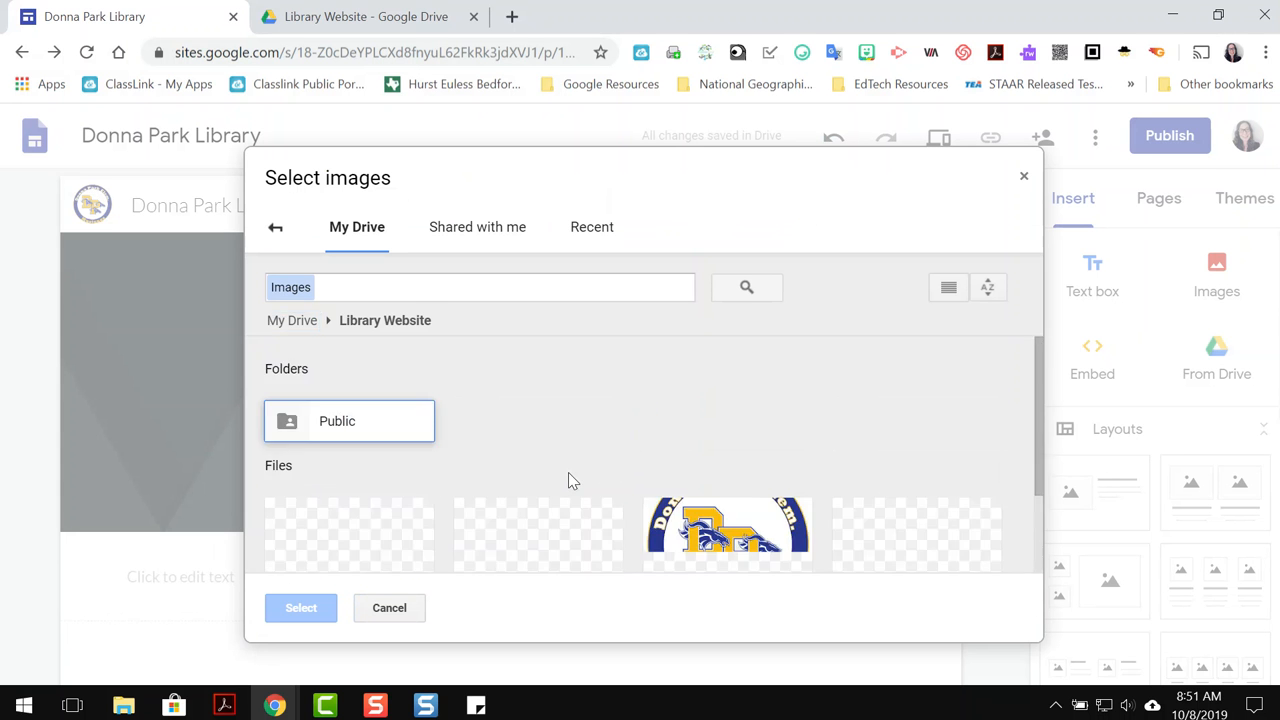
click(737, 534)
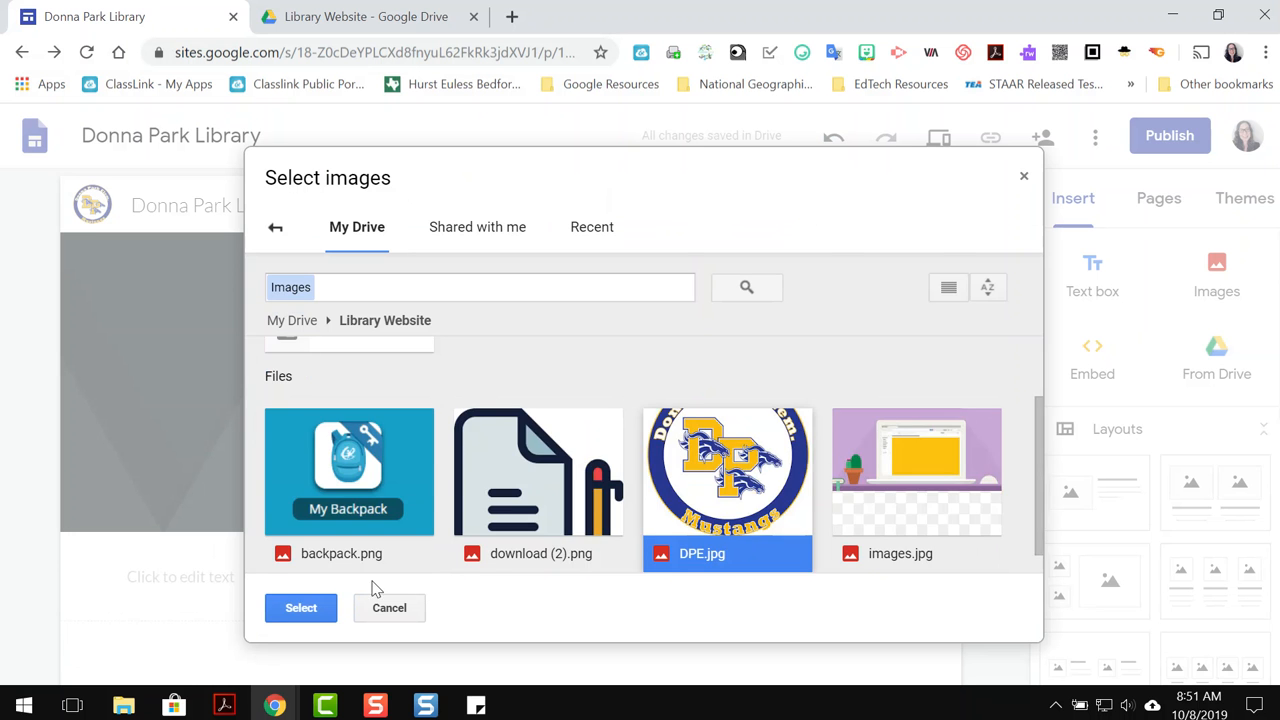
click(302, 608)
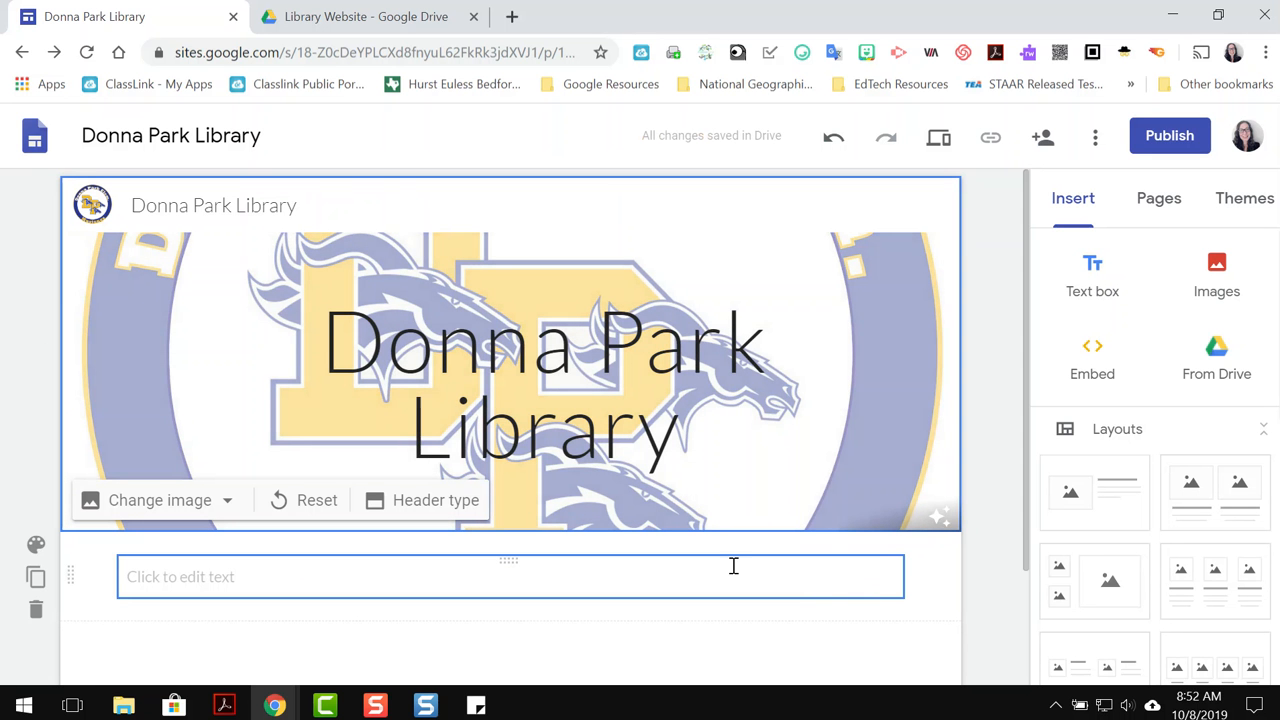
Step: Try the Aristotle theme with its bold uppercase font style and the Diplomat theme on the site
drag(335, 352, 712, 418)
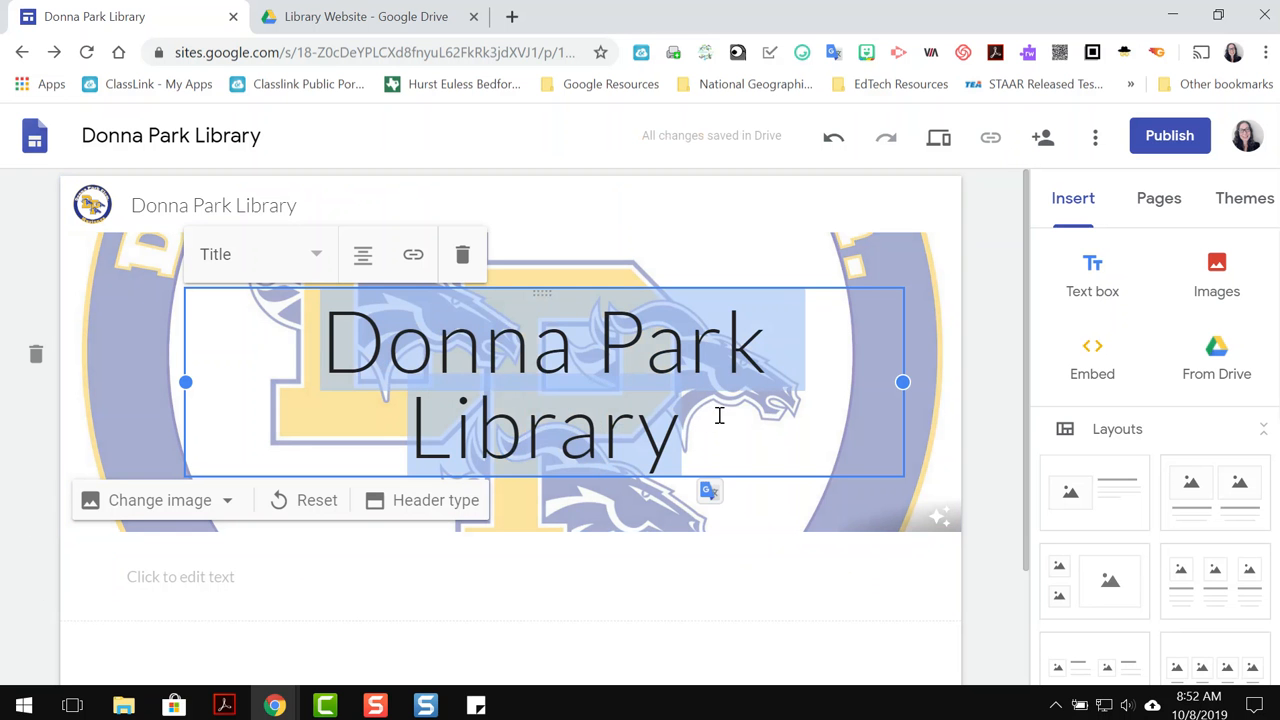
click(1240, 200)
click(1173, 507)
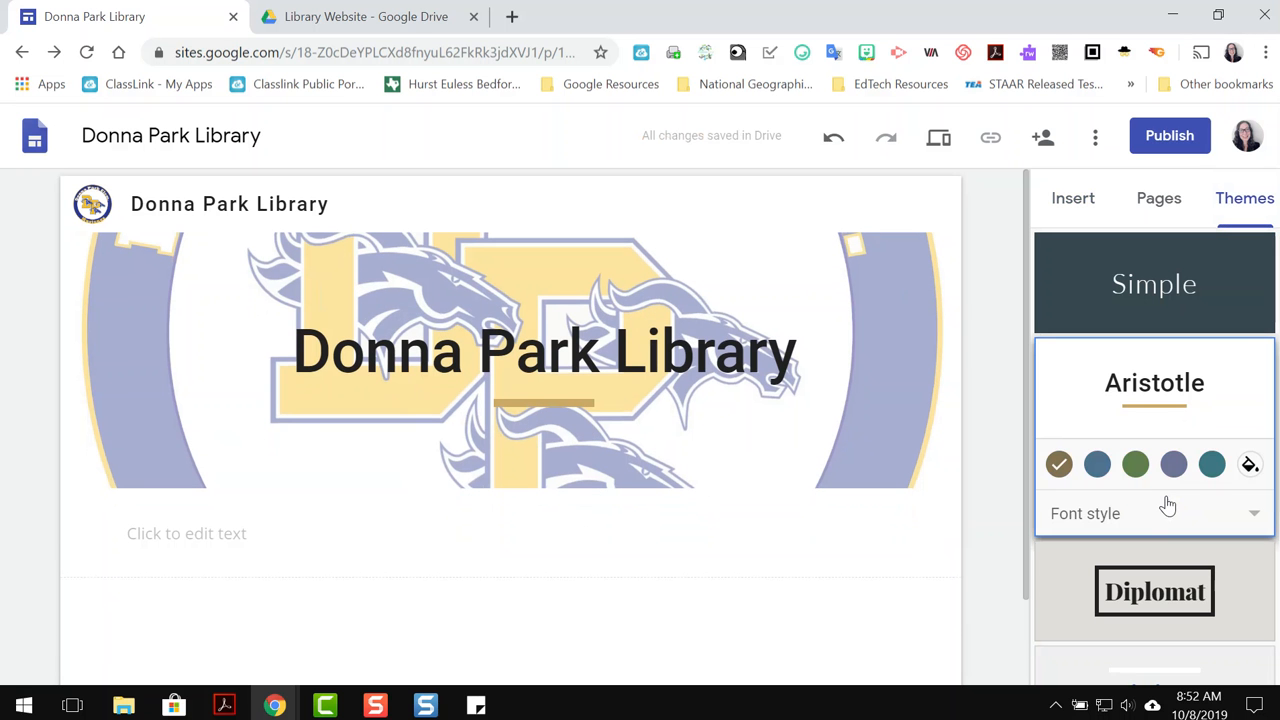
click(1146, 518)
click(1078, 607)
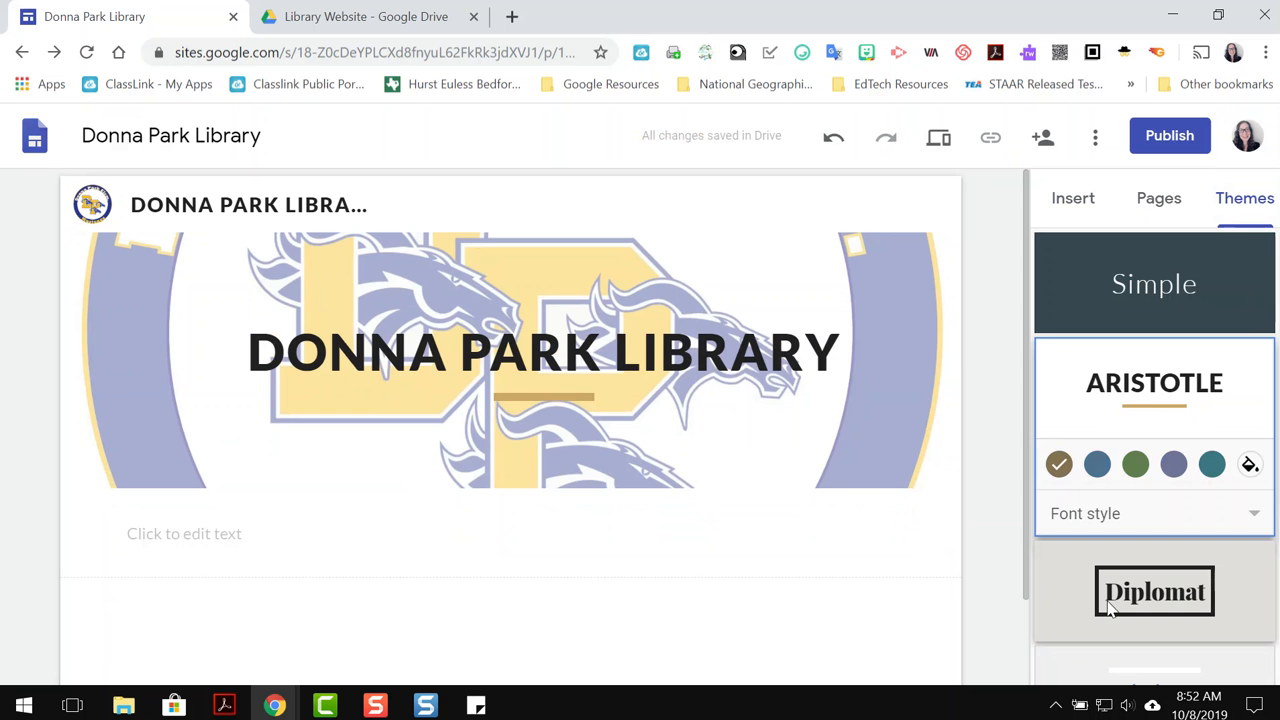
click(1110, 609)
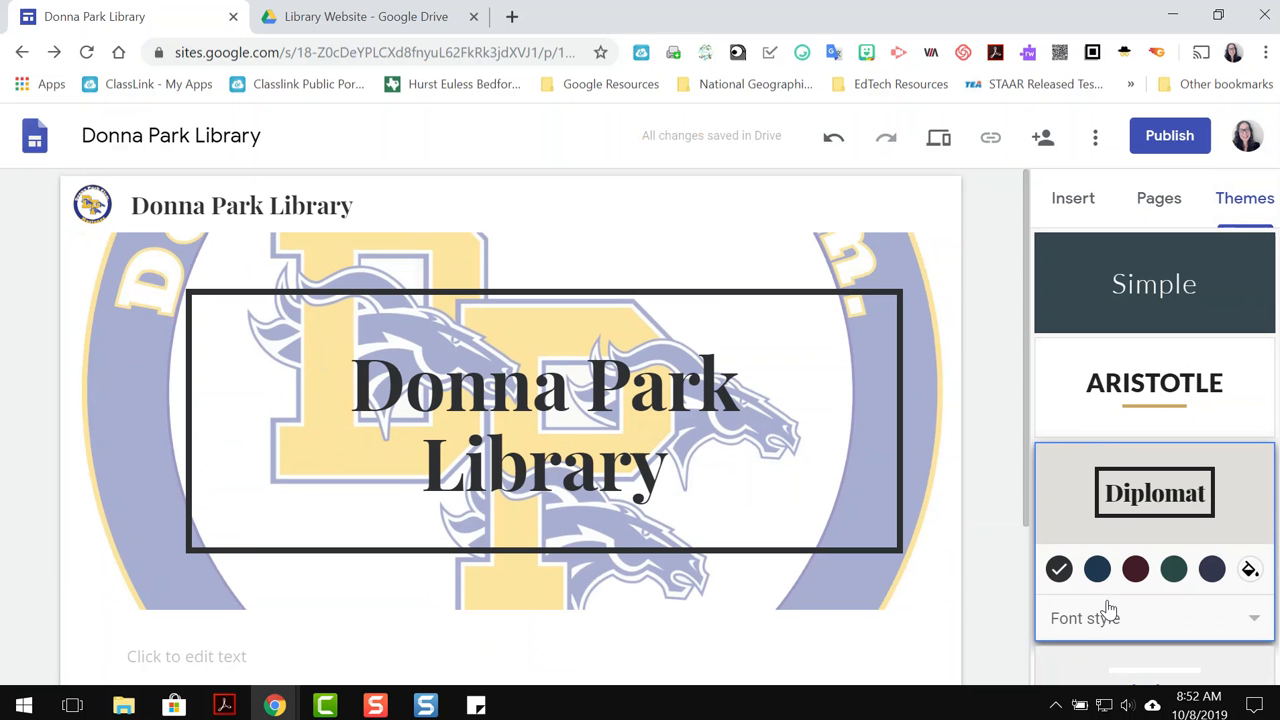
Step: Apply the Simple theme to the site with its bold sans-serif title font style
click(1110, 312)
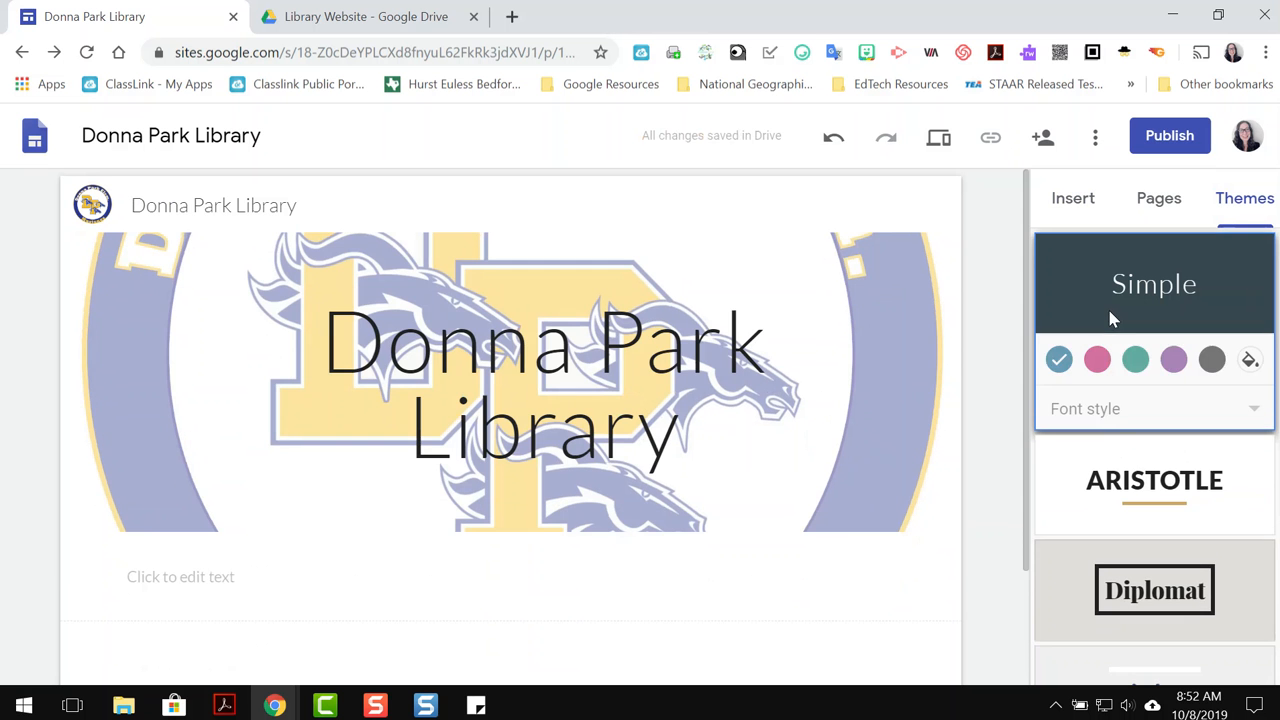
click(1115, 420)
click(1106, 512)
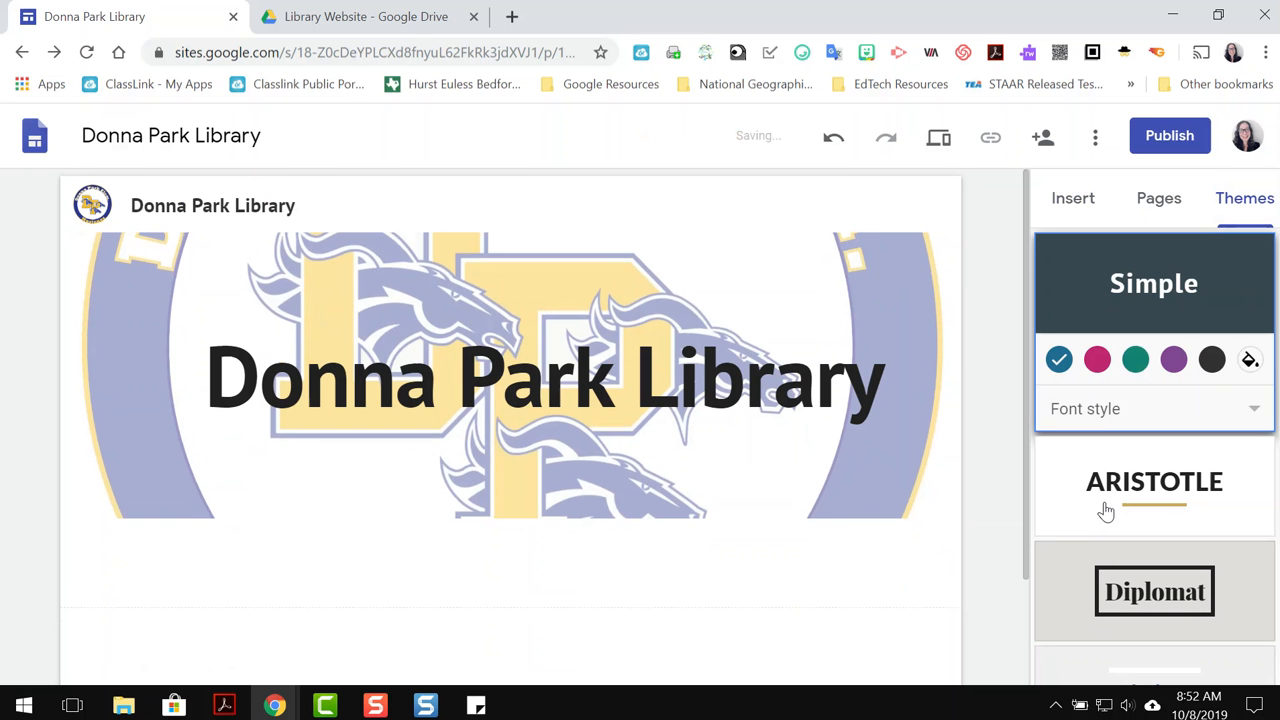
Step: Add a new page named "Data & Reports" to the site
mouse_move(160, 390)
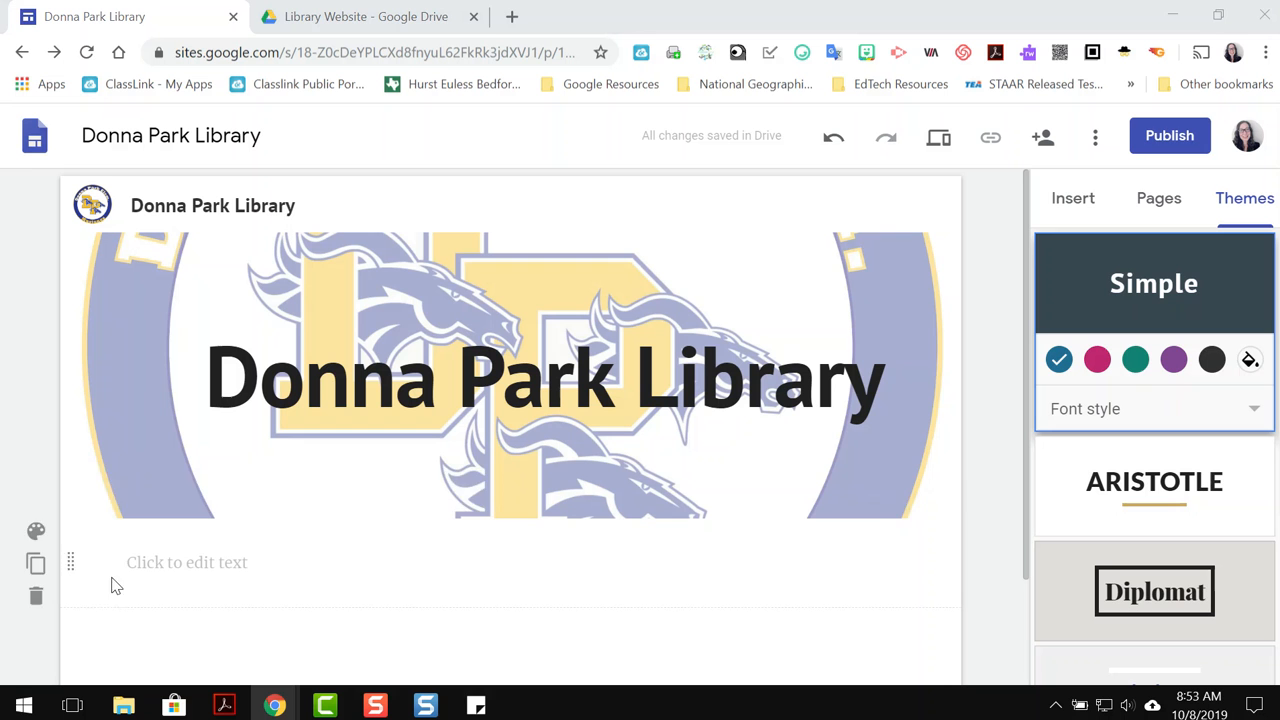
click(1152, 205)
mouse_move(1160, 618)
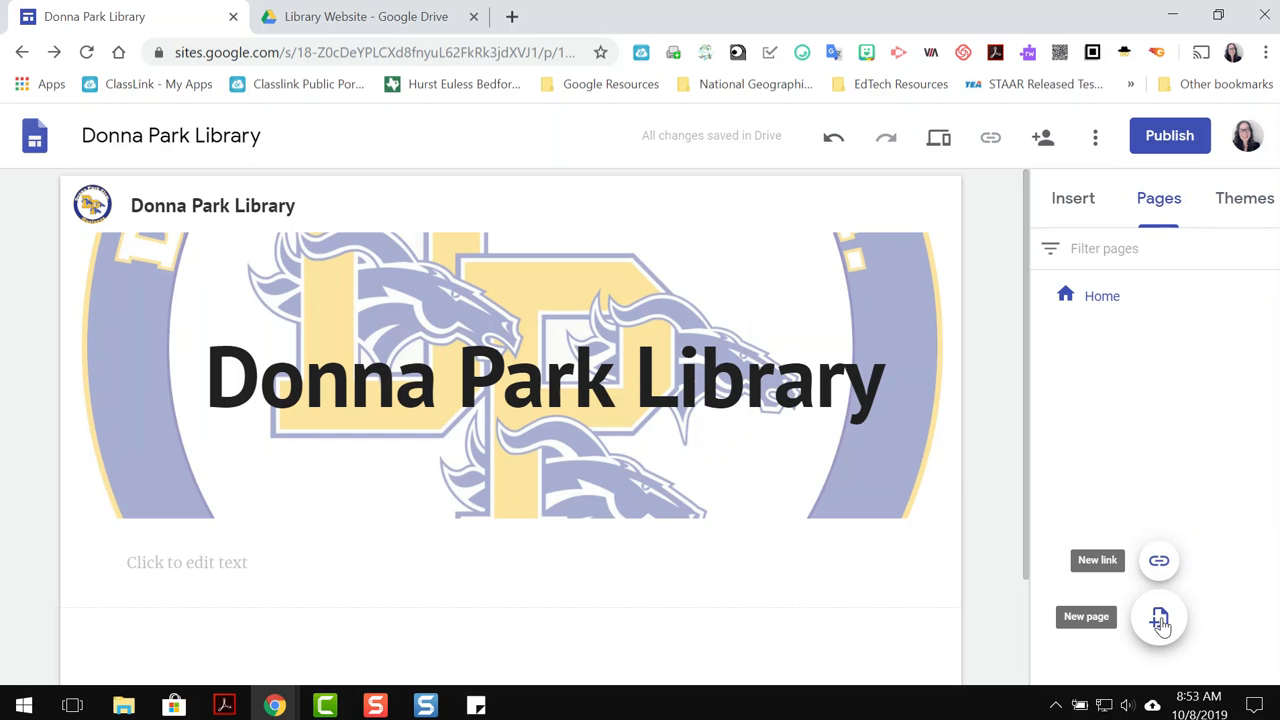
click(1160, 620)
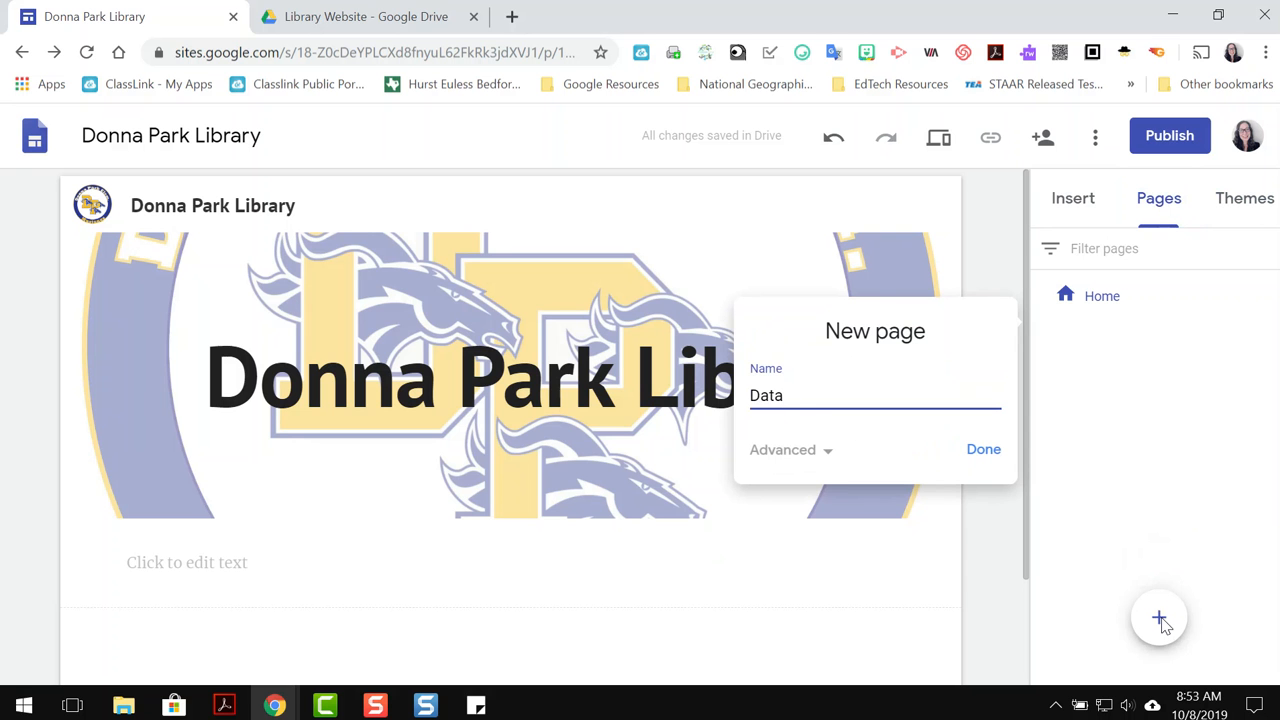
text(Data & Reports)
click(976, 455)
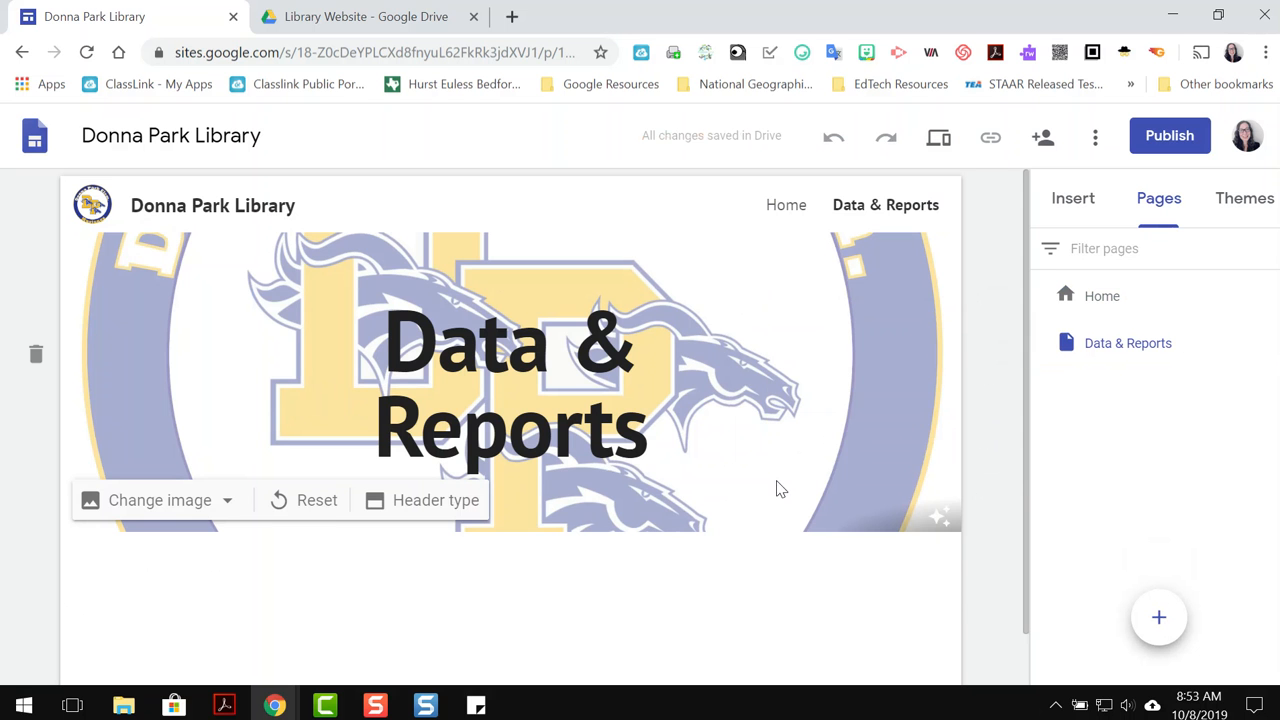
Step: Set the Data & Reports header background to the dark icy-water gallery image and shift the header title to the right
click(148, 508)
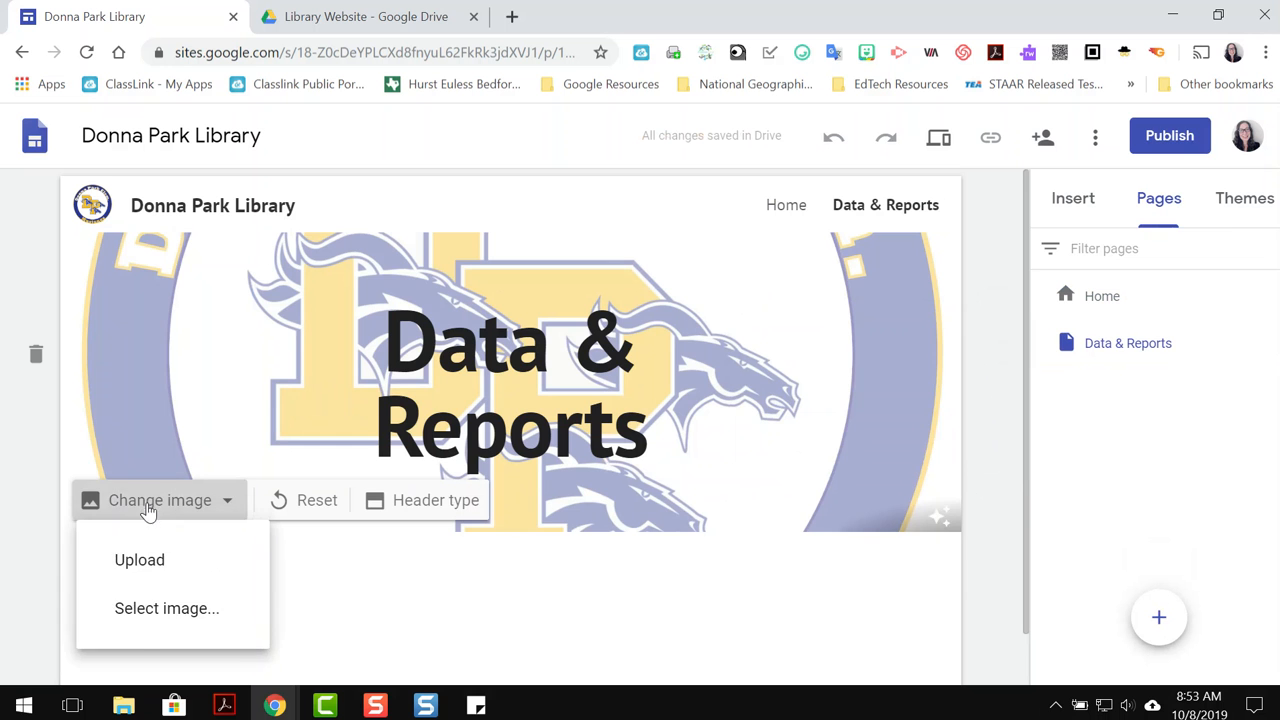
click(140, 609)
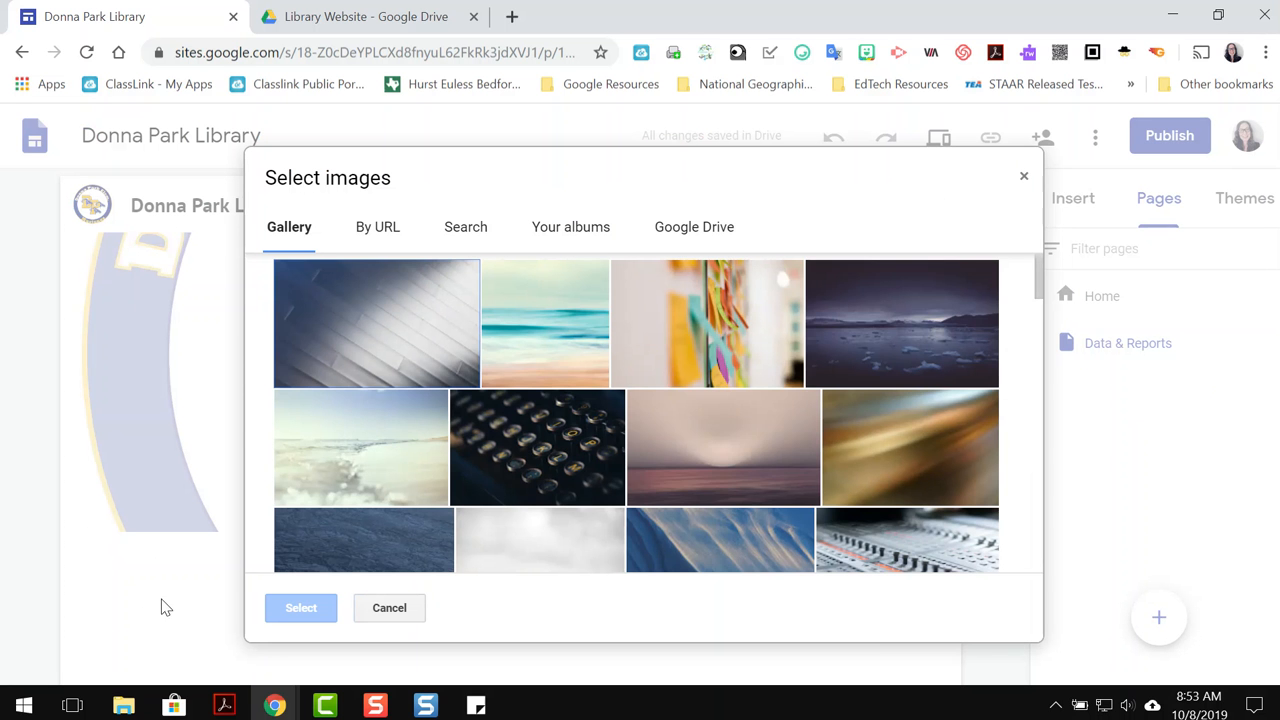
click(889, 366)
click(301, 607)
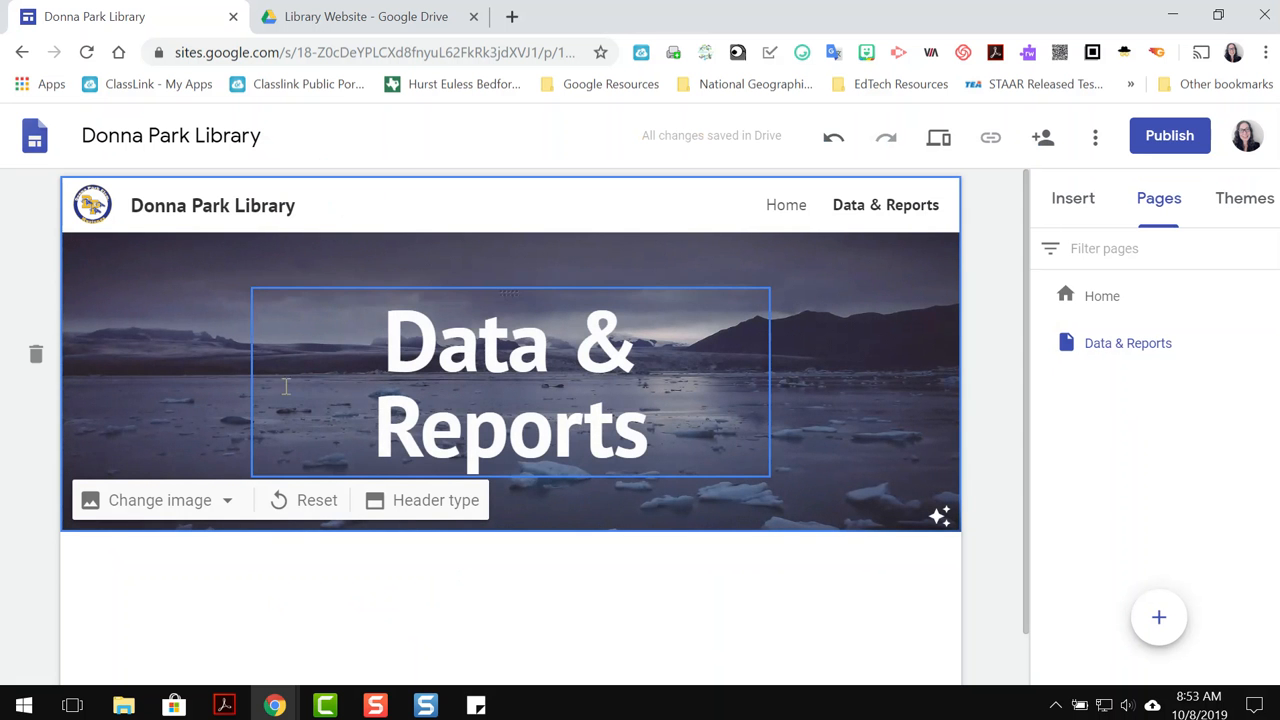
click(250, 380)
drag(253, 382, 387, 382)
Step: Insert the Donna Park Elem. Mustangs logo image from the Library Website Drive folder into the Data & Reports page
click(1071, 203)
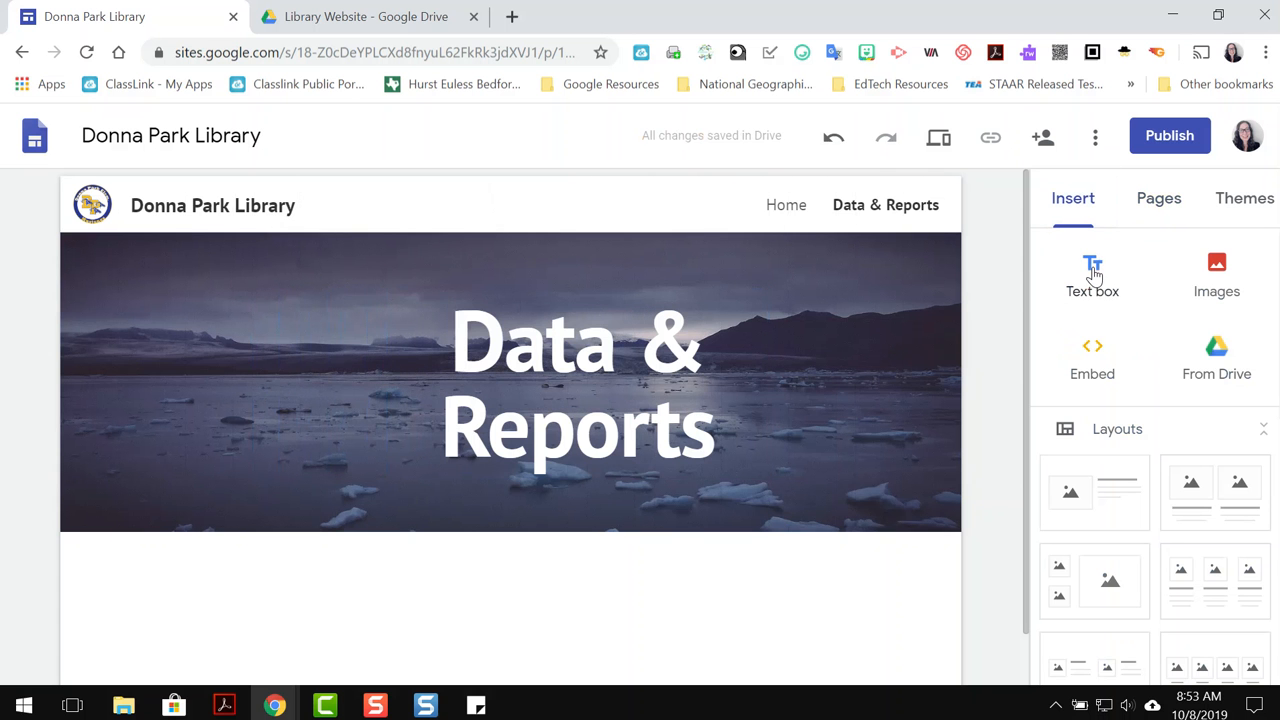
click(1228, 278)
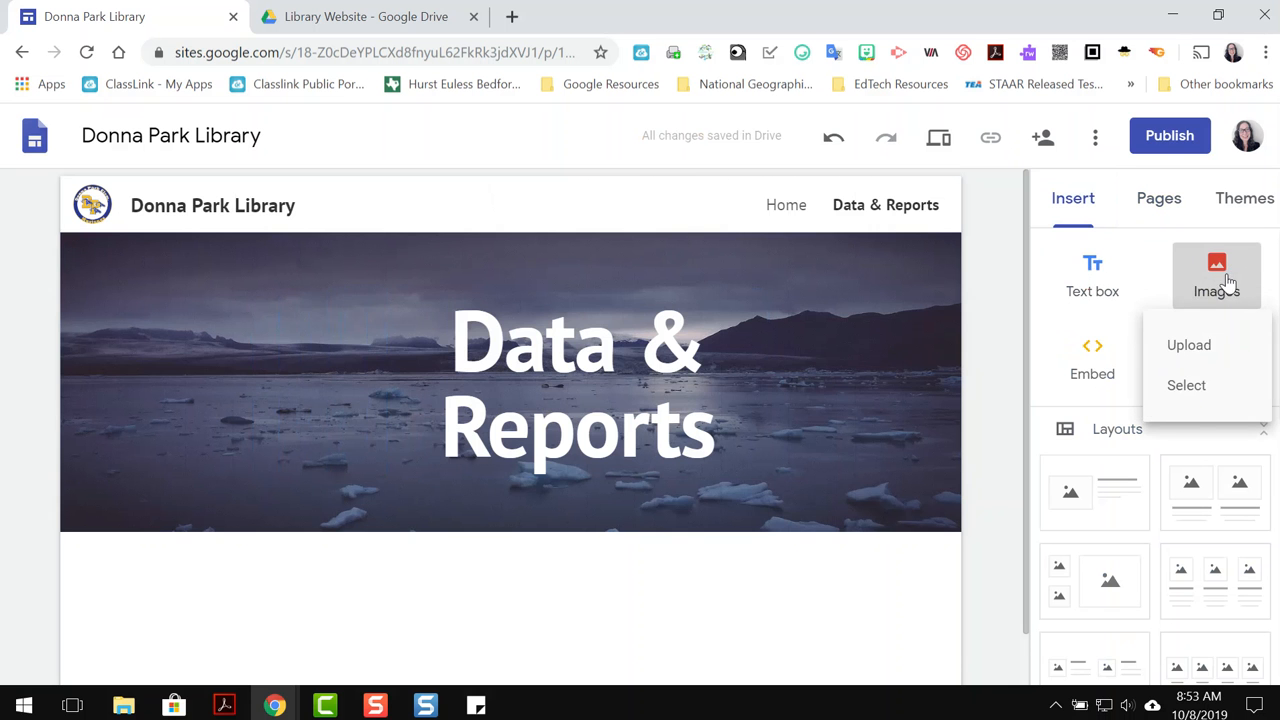
click(1200, 402)
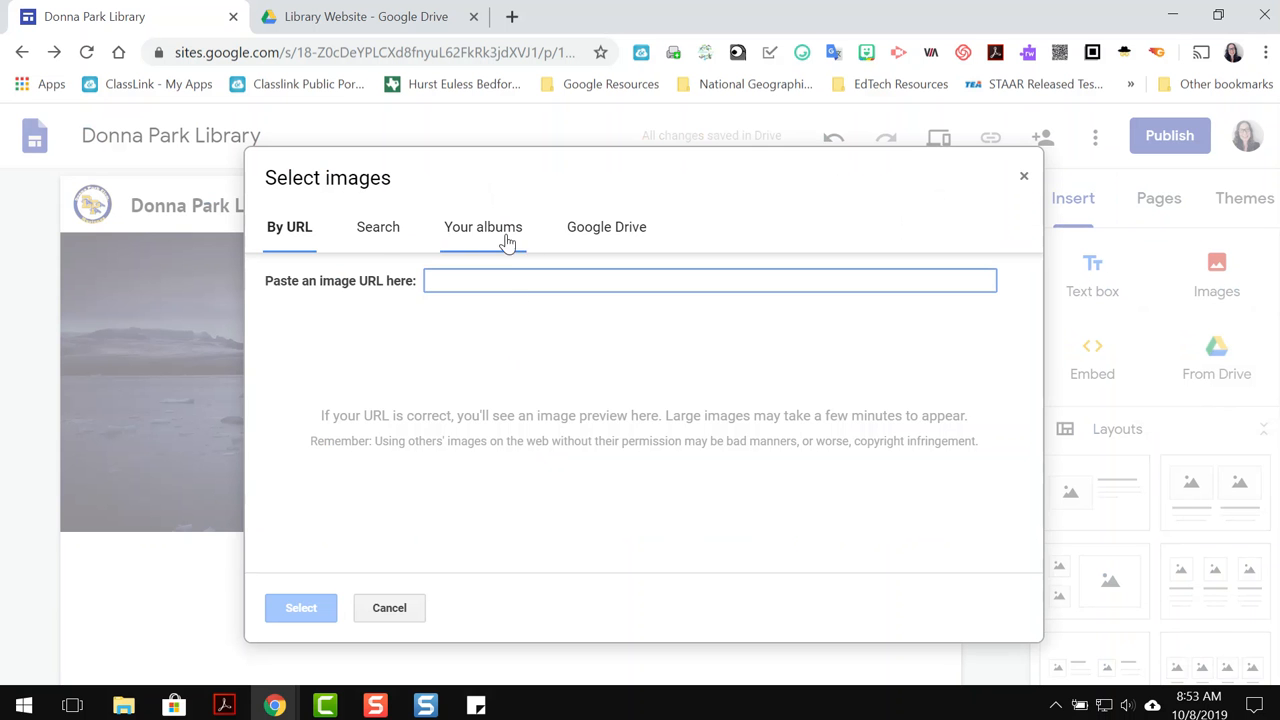
click(604, 232)
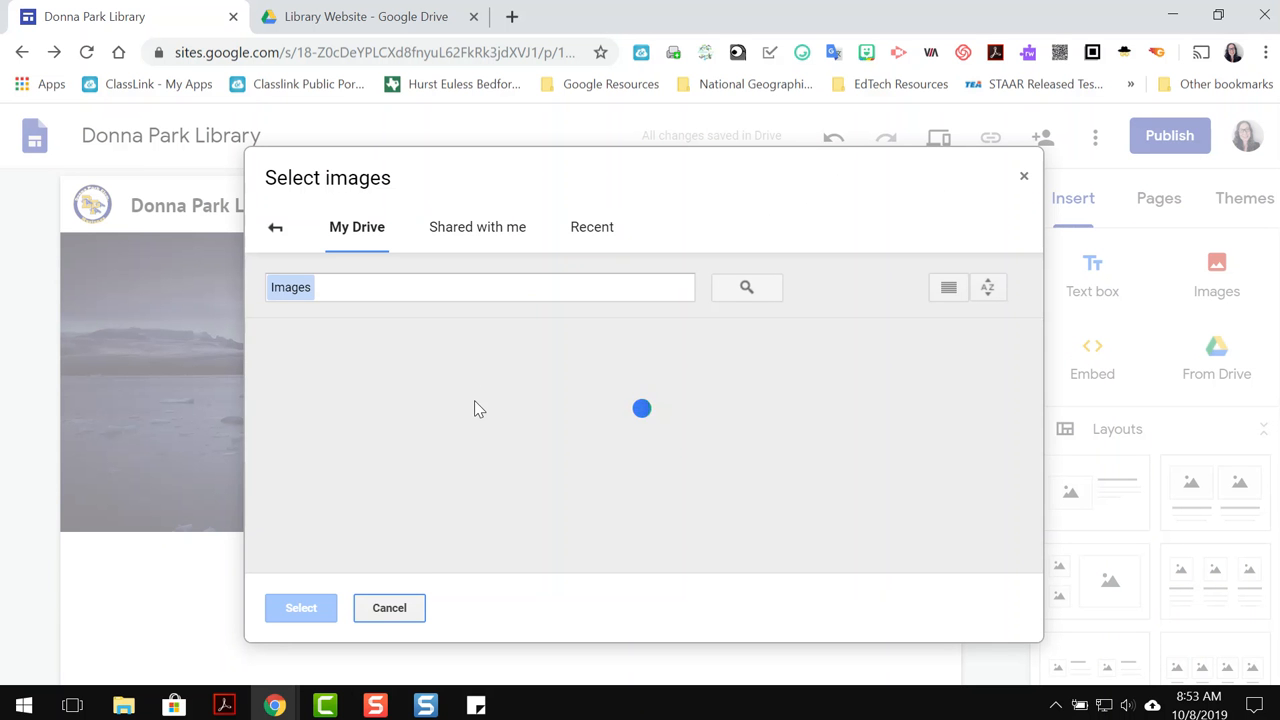
scroll(567, 512, down, 2)
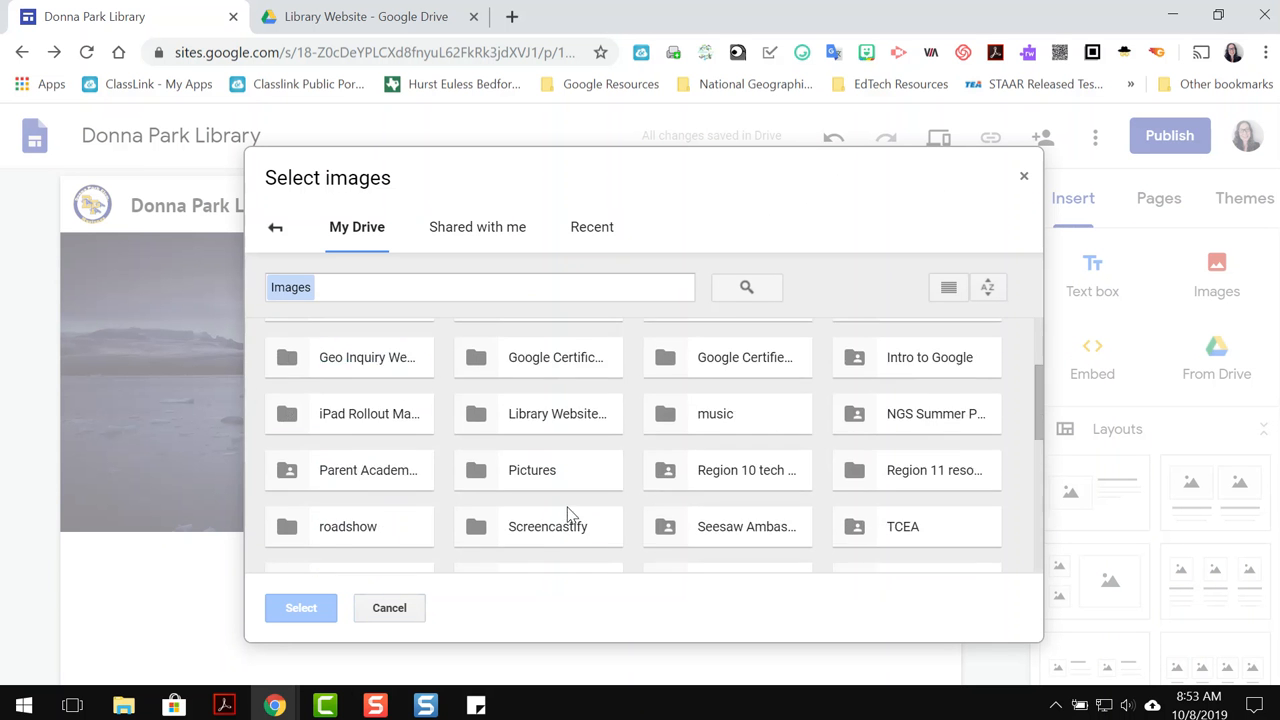
scroll(567, 512, down, 1)
double_click(558, 385)
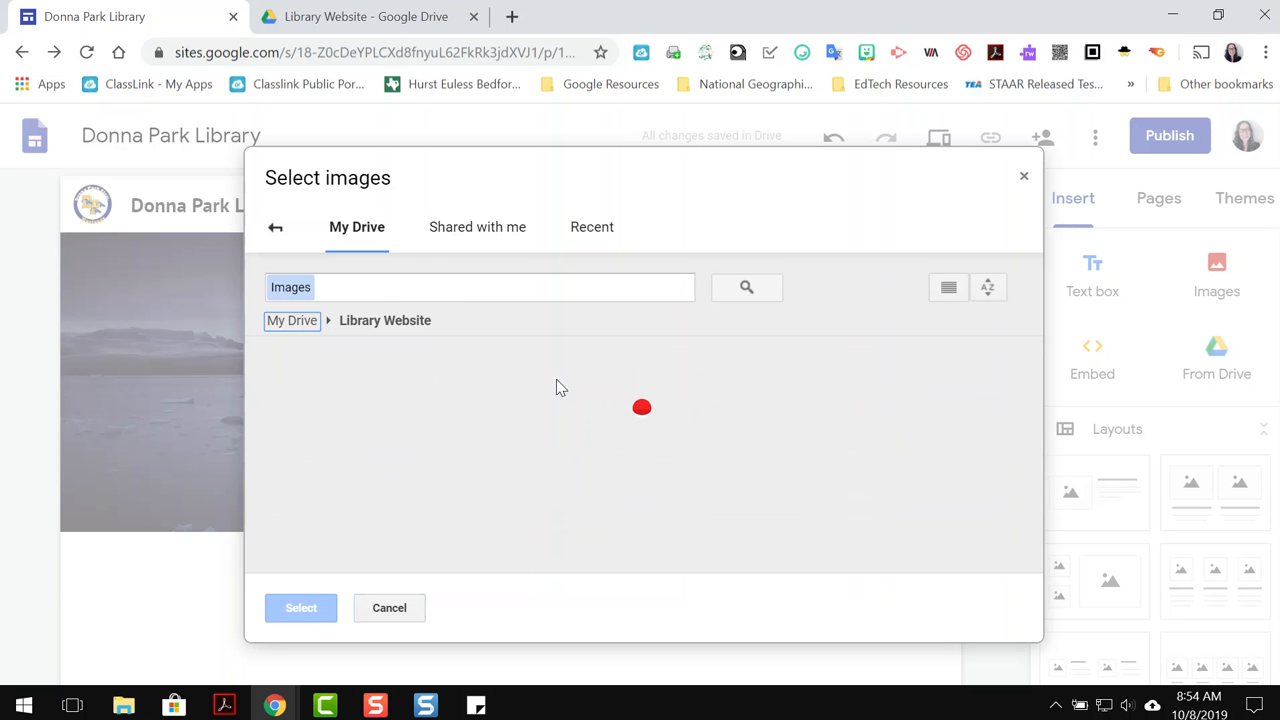
scroll(716, 518, down, 1)
click(716, 518)
click(312, 612)
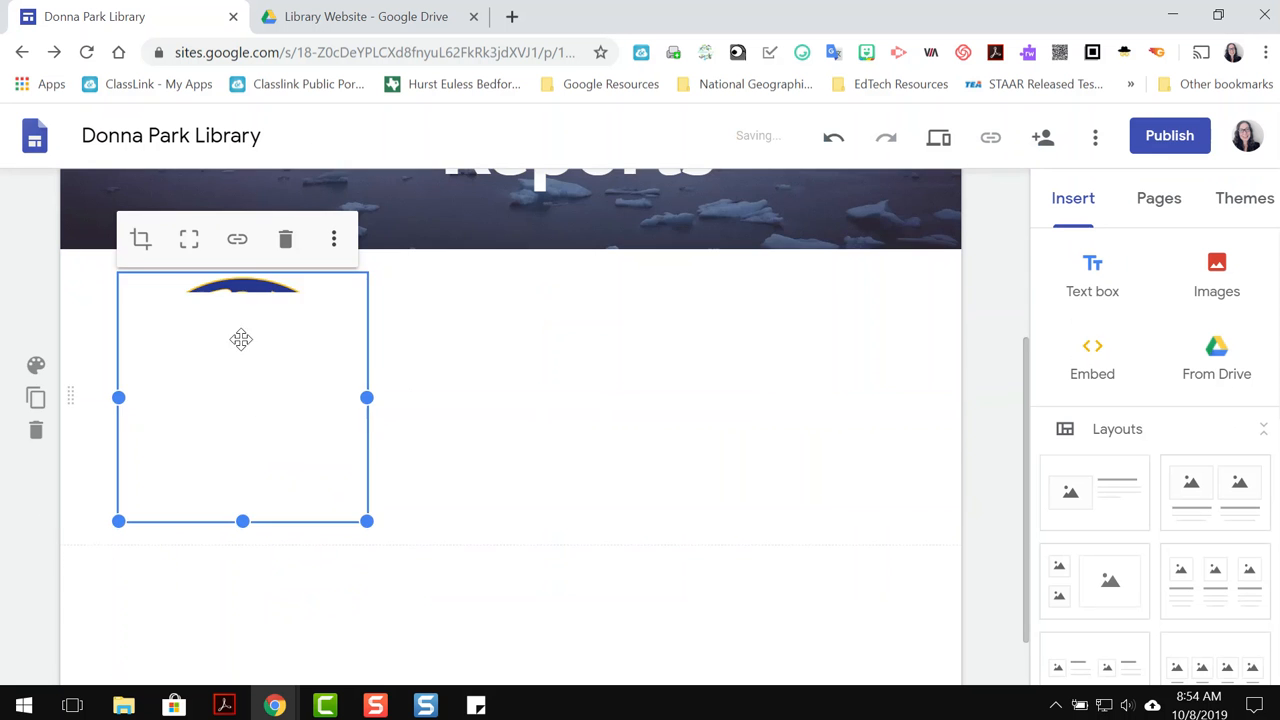
Step: Move the Mustangs logo up into the header banner, beside the page title
scroll(264, 425, up, 2)
drag(247, 529, 235, 300)
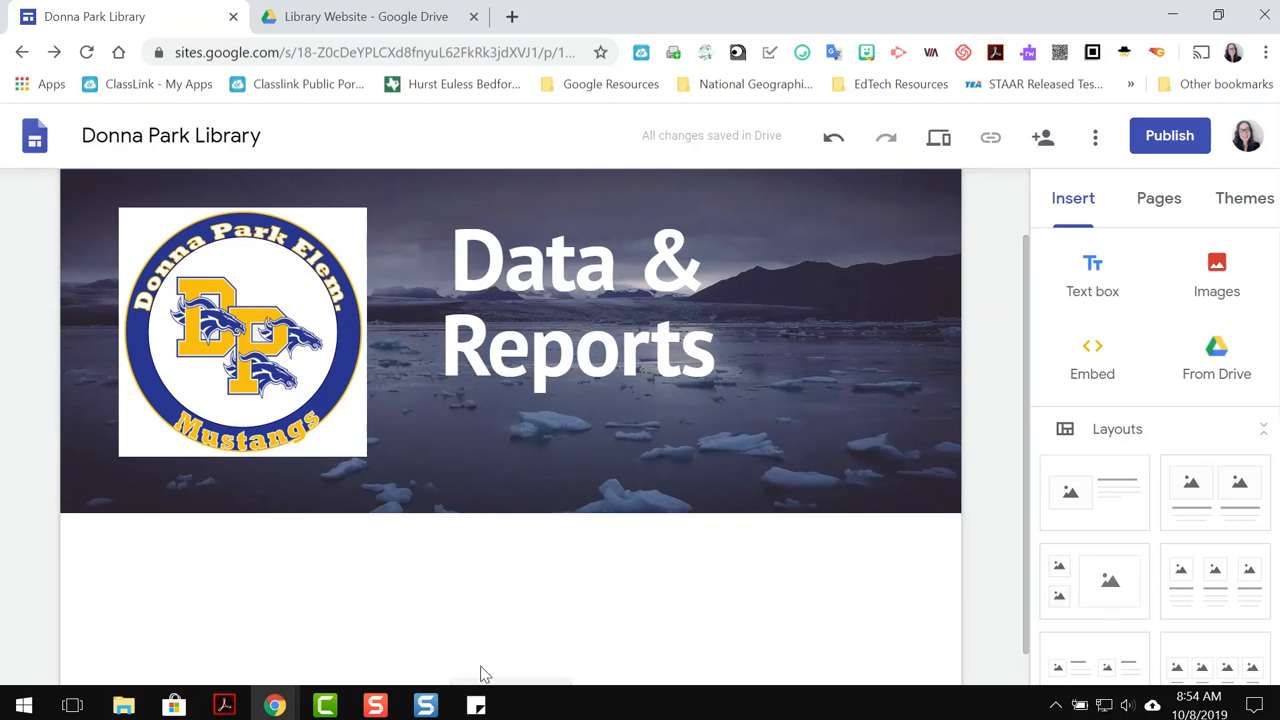
mouse_move(377, 492)
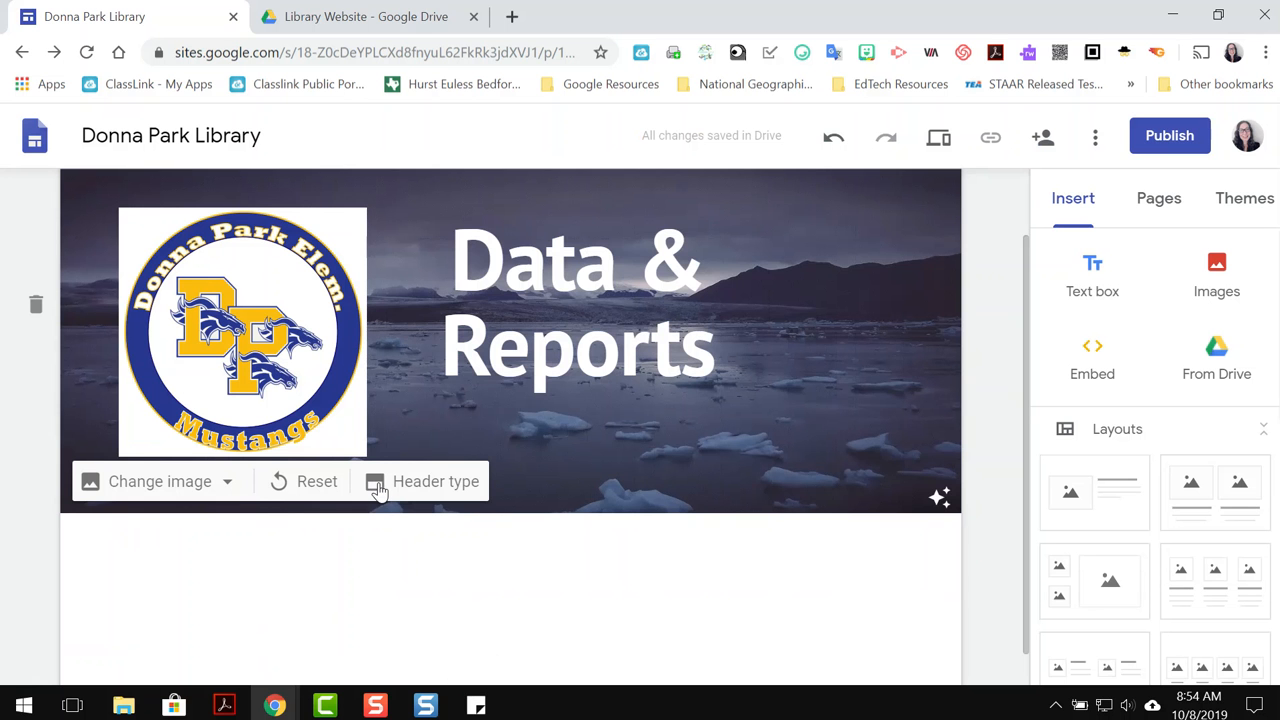
Step: Add a single image-and-text layout titled "Makerspace" with the text "Students get the opportunity to create, share, and collaborate."
scroll(262, 489, down, 1)
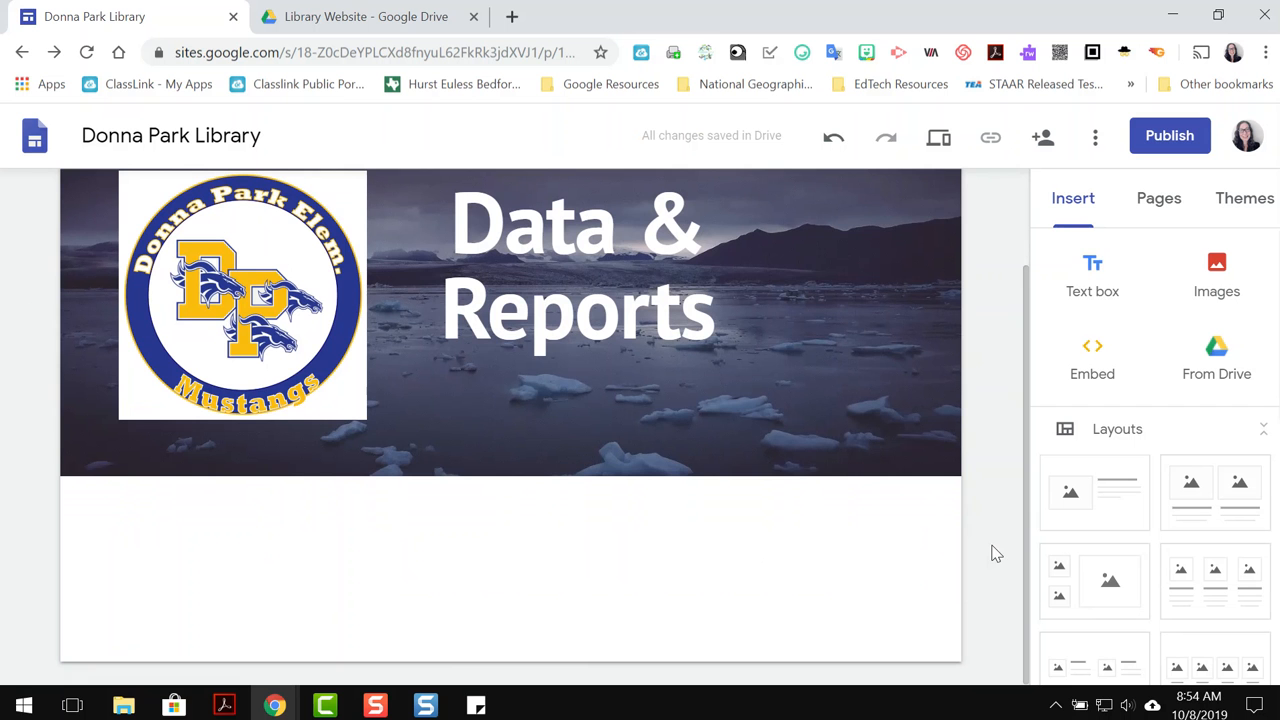
click(1090, 494)
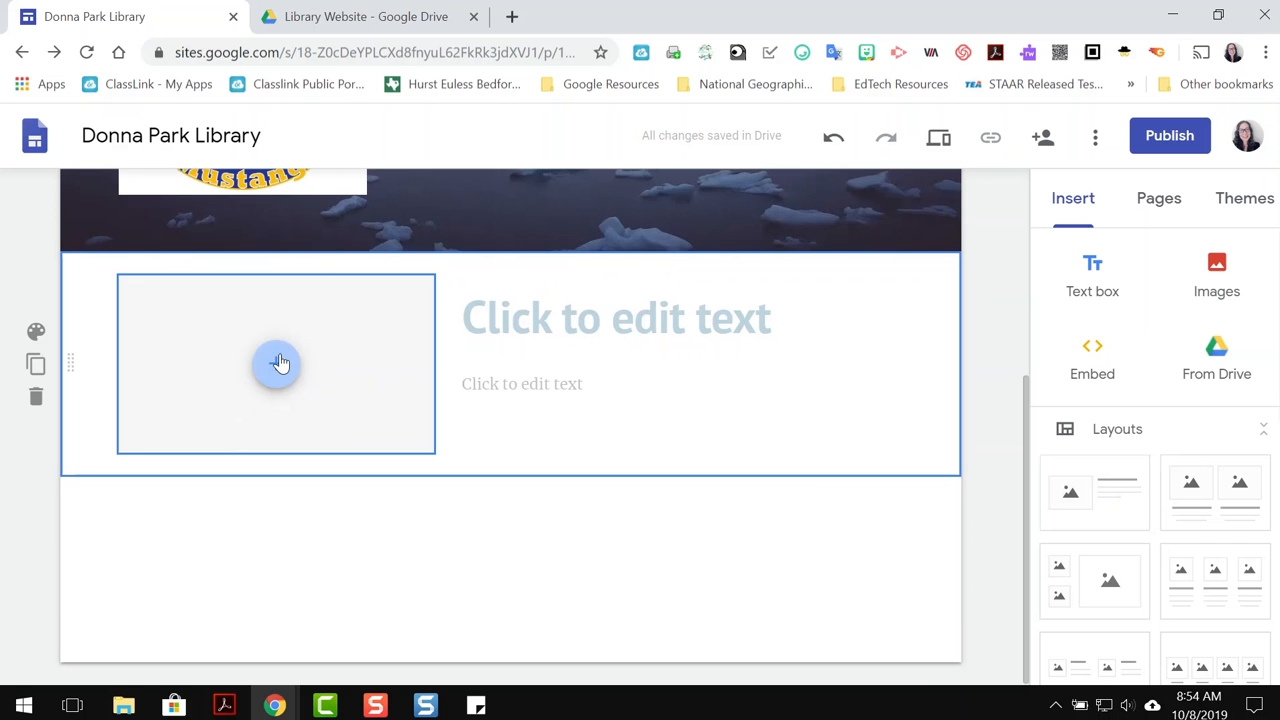
click(717, 312)
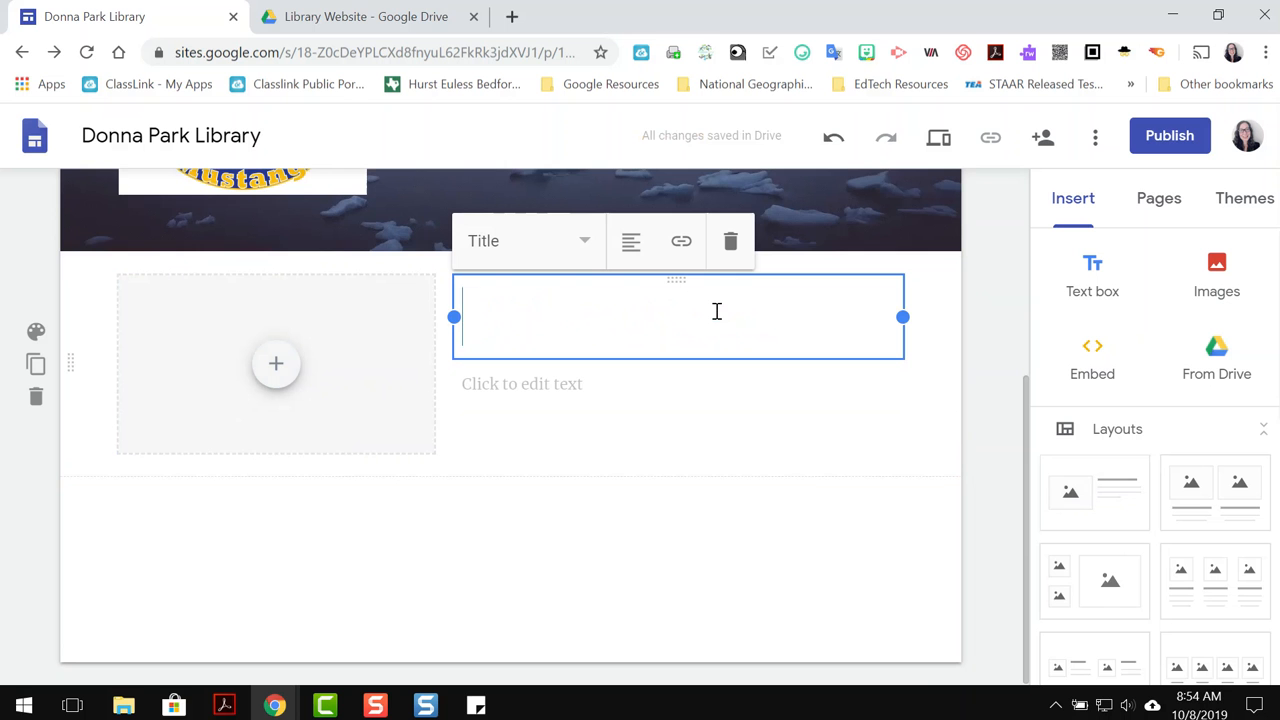
text(Maker)
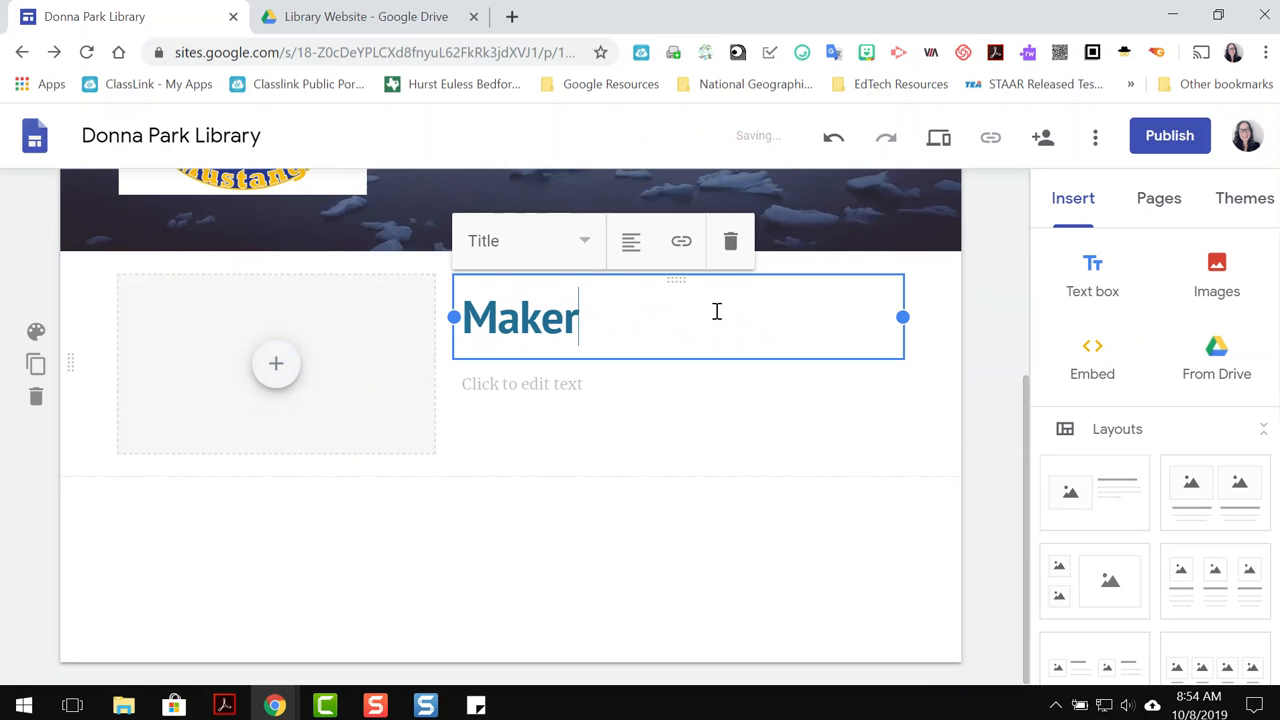
text(space)
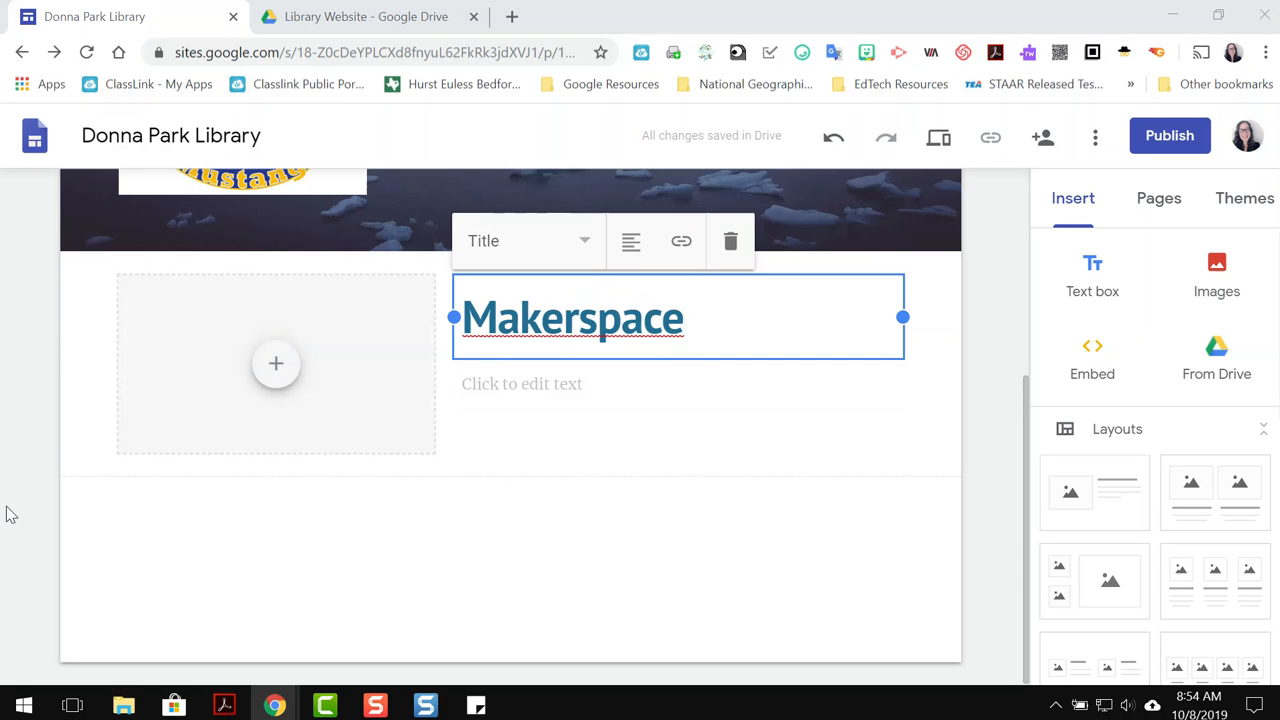
click(518, 386)
text(Students get the opportunity to create, share, and collaborate.)
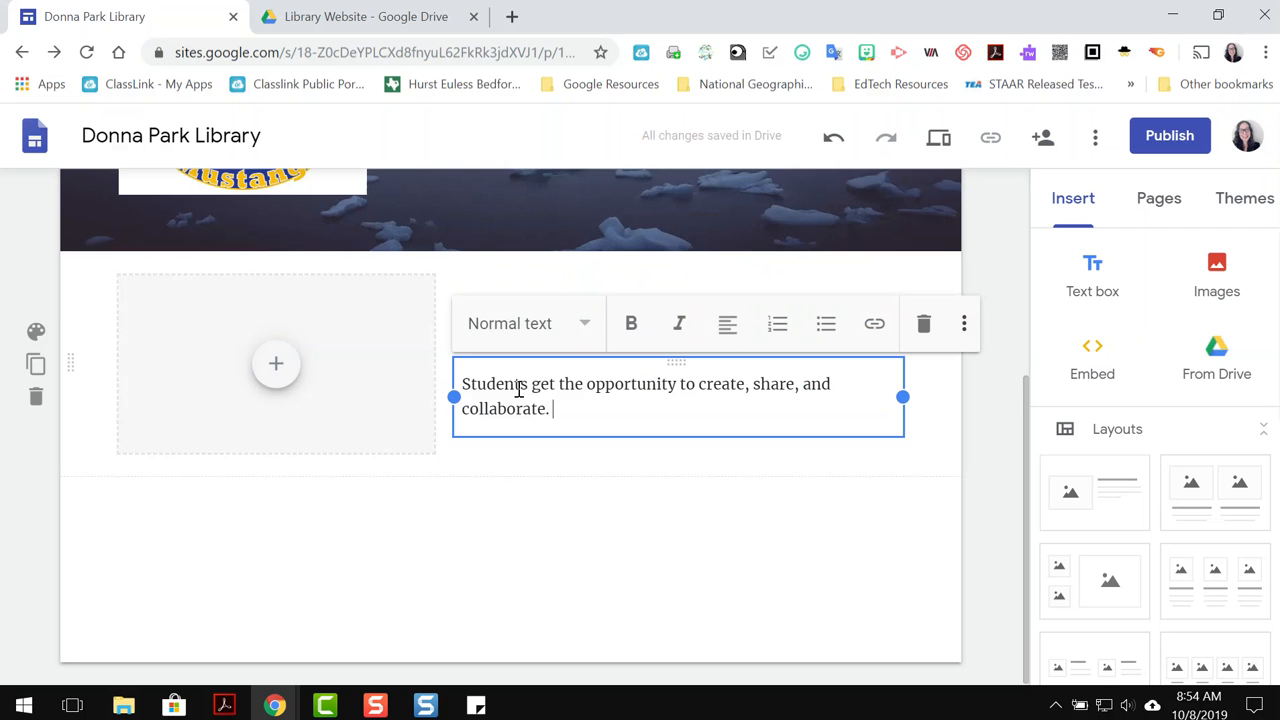
Step: Fill the Makerspace section's image placeholder with the My Backpack picture from the Library Website Drive folder
click(276, 366)
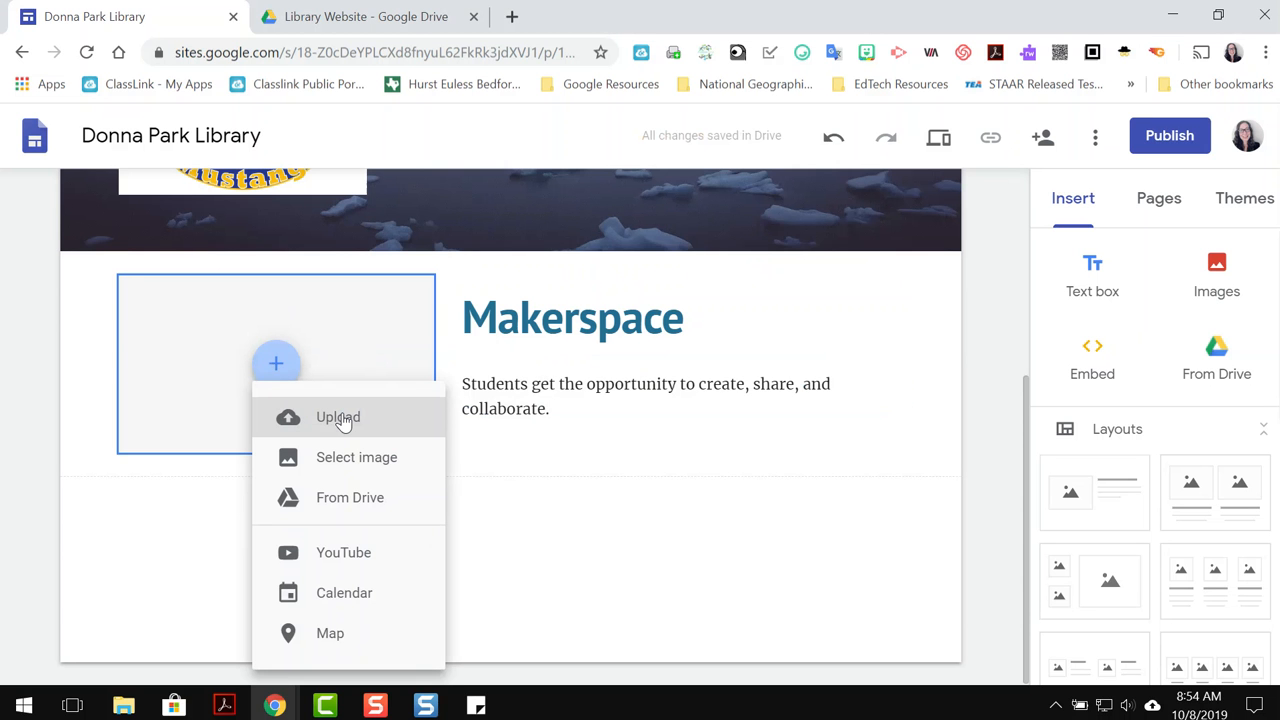
click(345, 456)
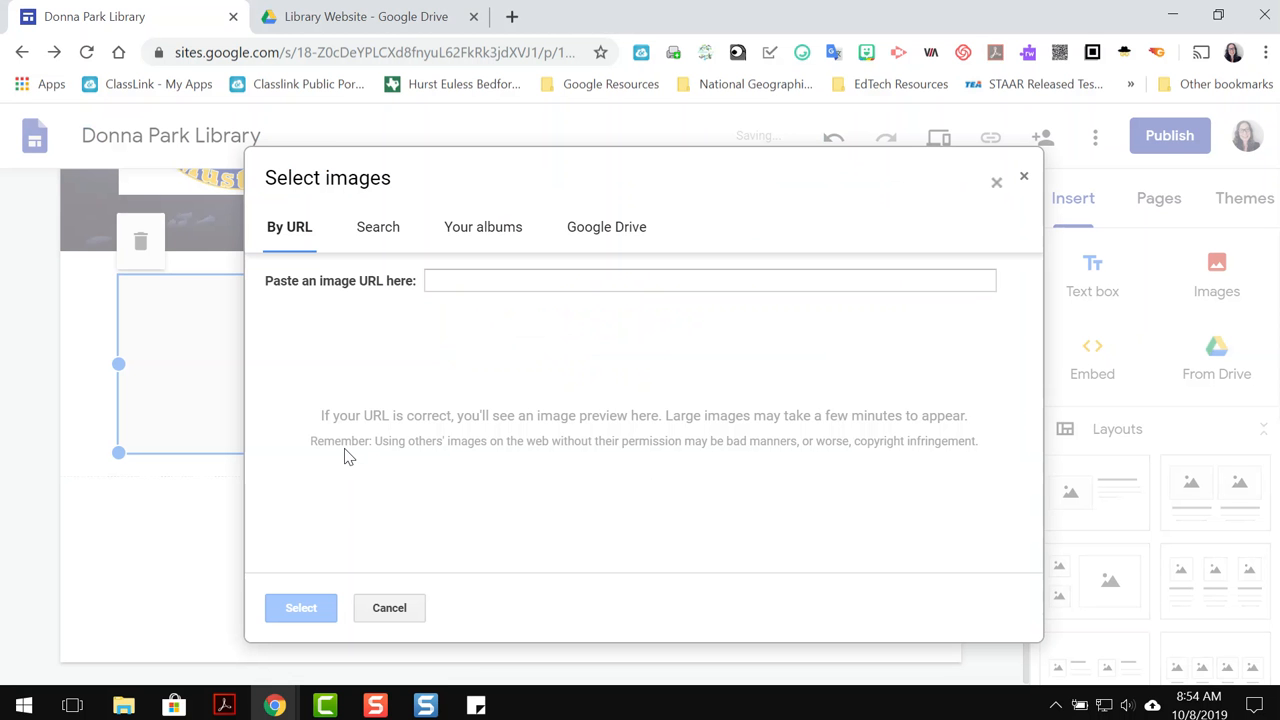
click(645, 226)
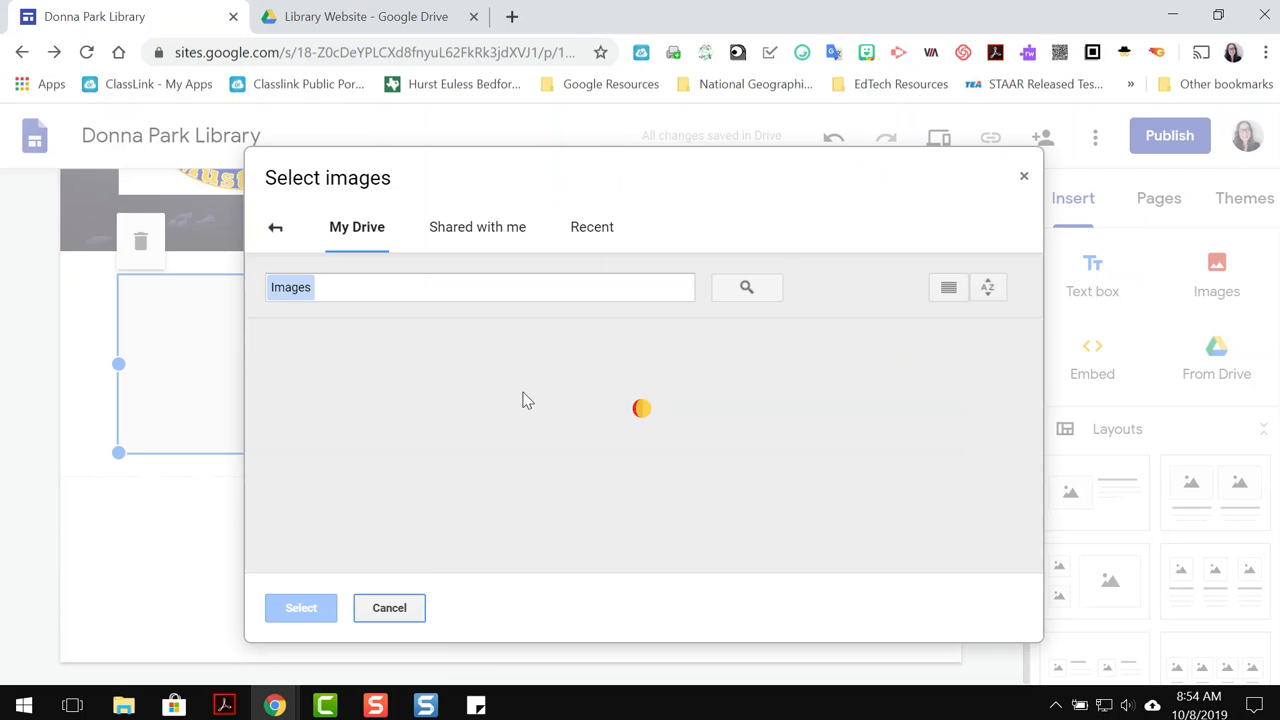
scroll(522, 402, down, 2)
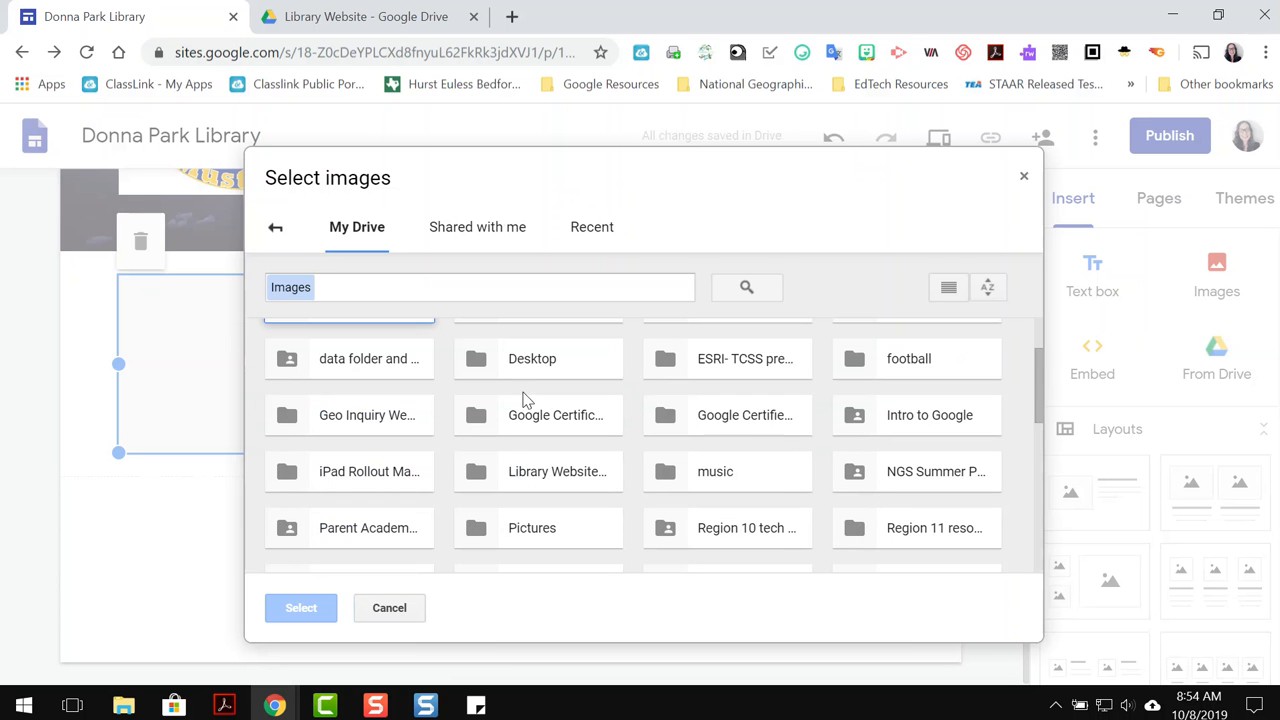
double_click(537, 469)
scroll(406, 452, down, 1)
click(349, 440)
click(301, 607)
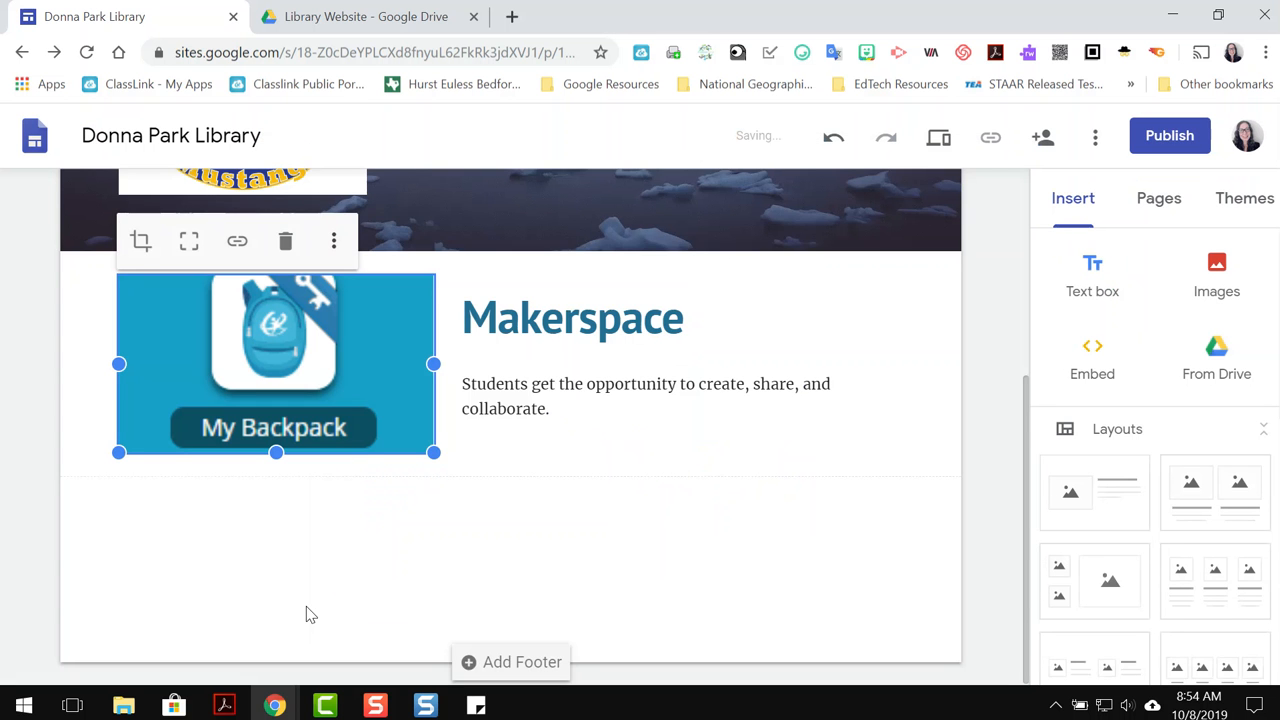
Step: Try the crop adjustment on the My Backpack image and uncrop it to show the full picture
click(141, 243)
drag(140, 245, 93, 250)
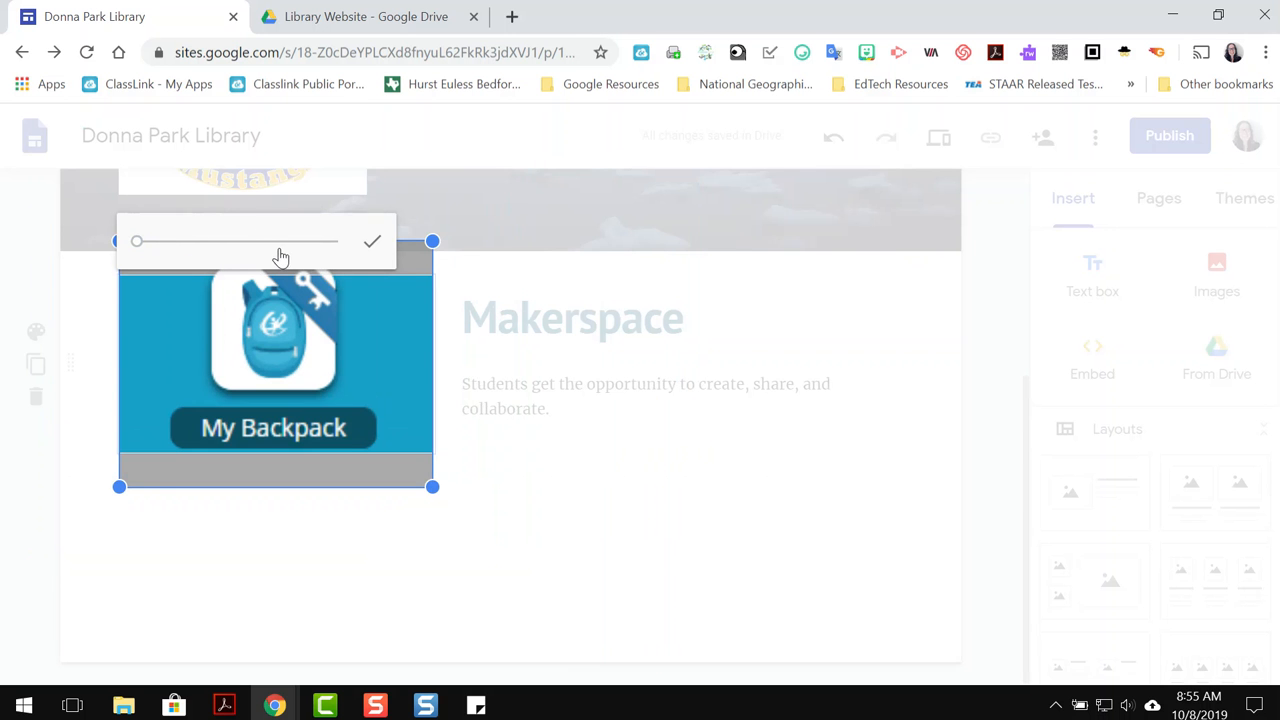
click(372, 243)
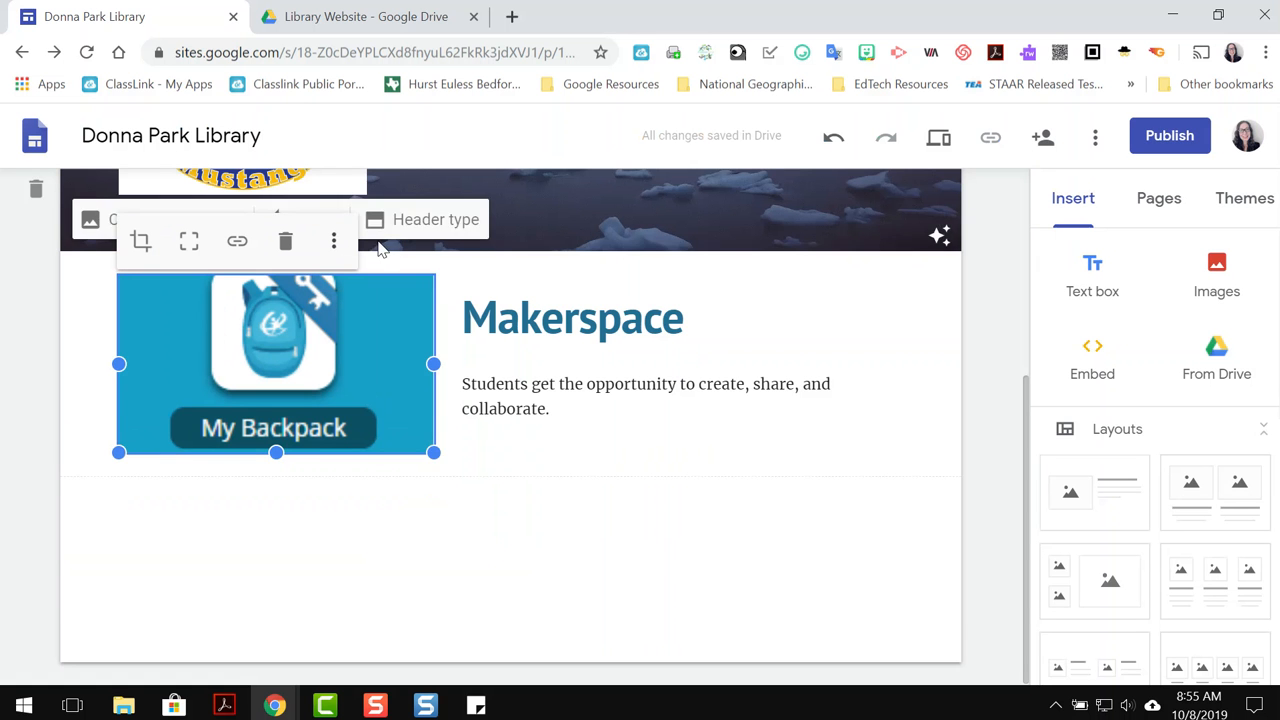
click(188, 252)
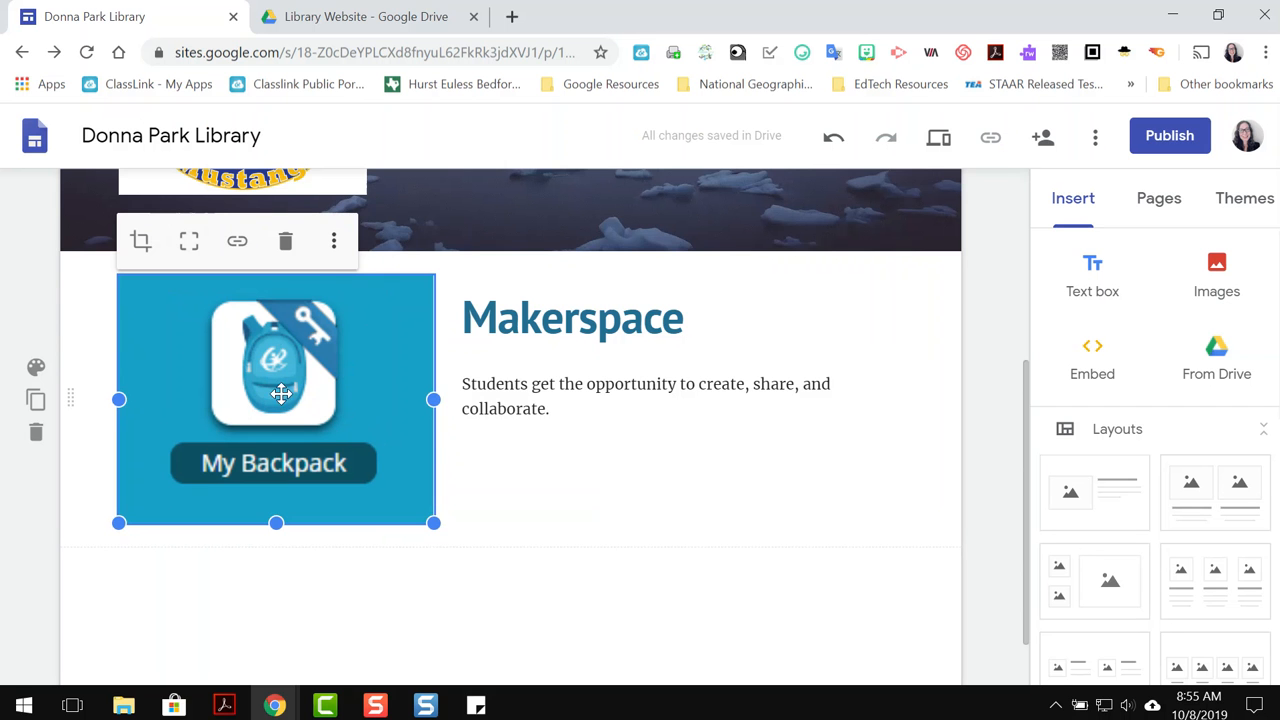
Step: Examine the My Backpack image's options for replacing it and for adding alt text or a caption
click(336, 247)
mouse_move(338, 252)
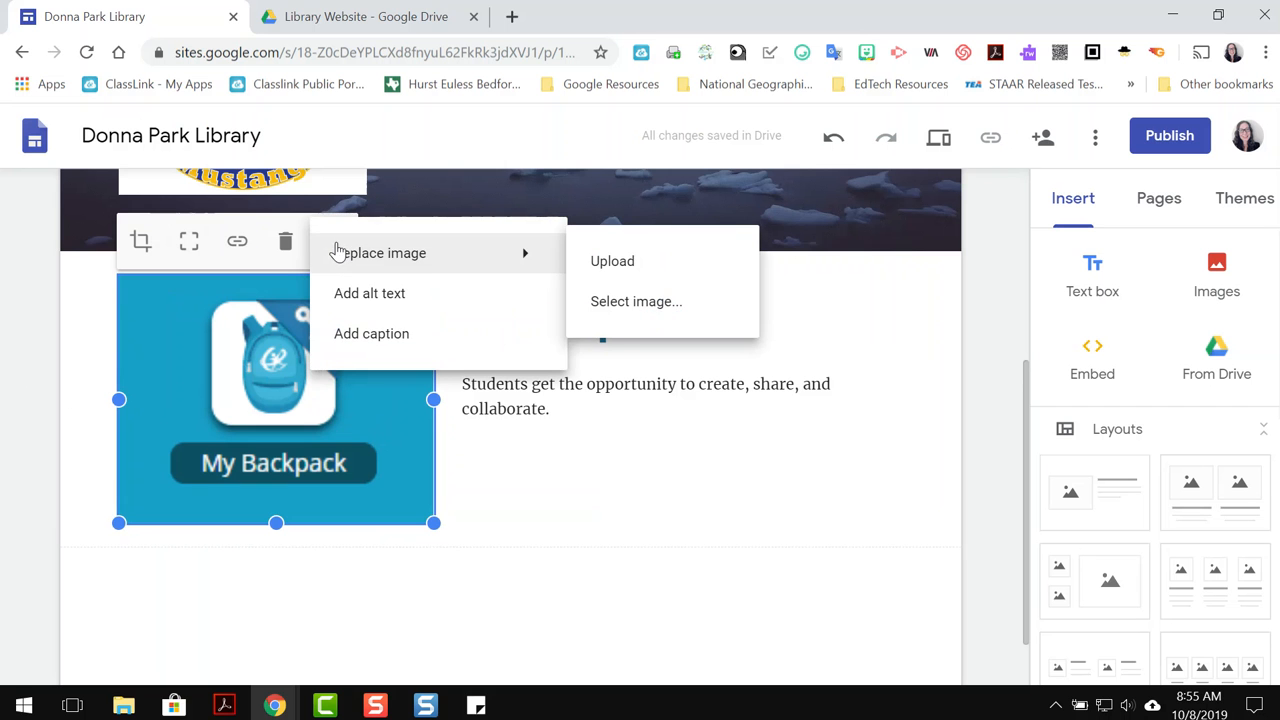
mouse_move(391, 251)
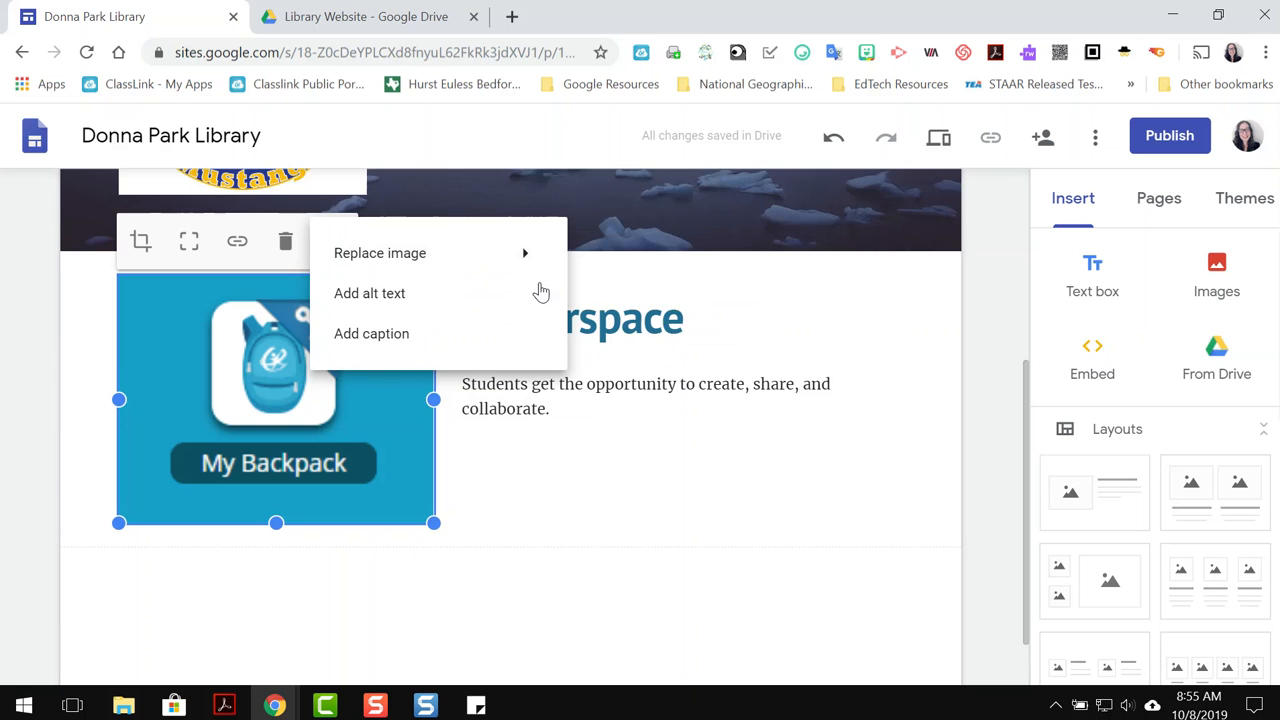
Step: Add a four-image layout with captions below the Makerspace section and check the content options of its first placeholder
scroll(537, 366, down, 1)
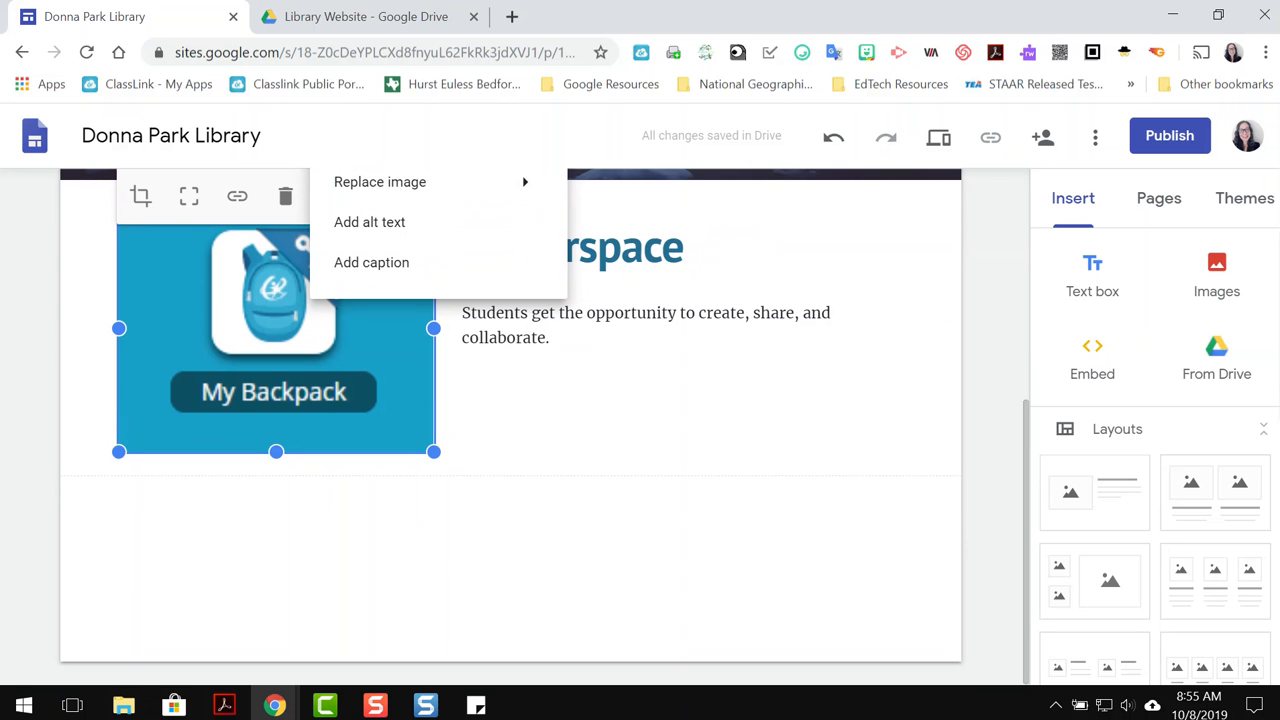
scroll(1120, 488, down, 1)
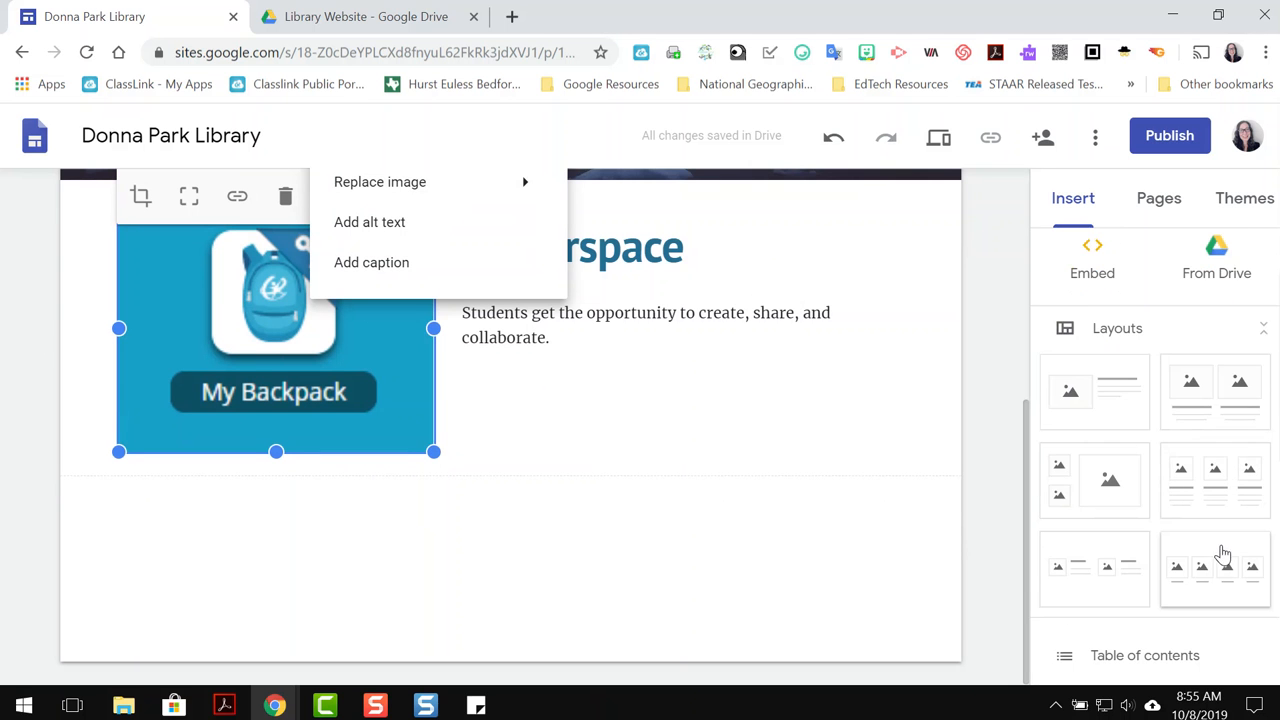
click(1234, 572)
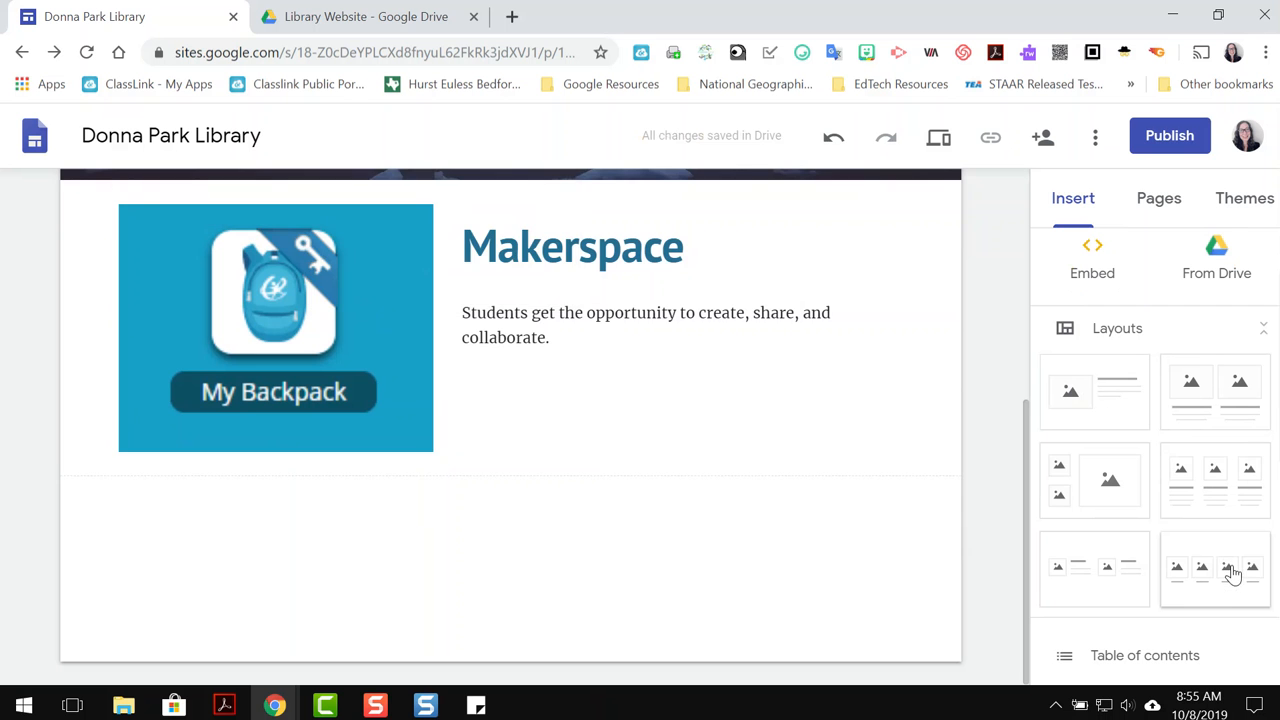
drag(1232, 572, 594, 589)
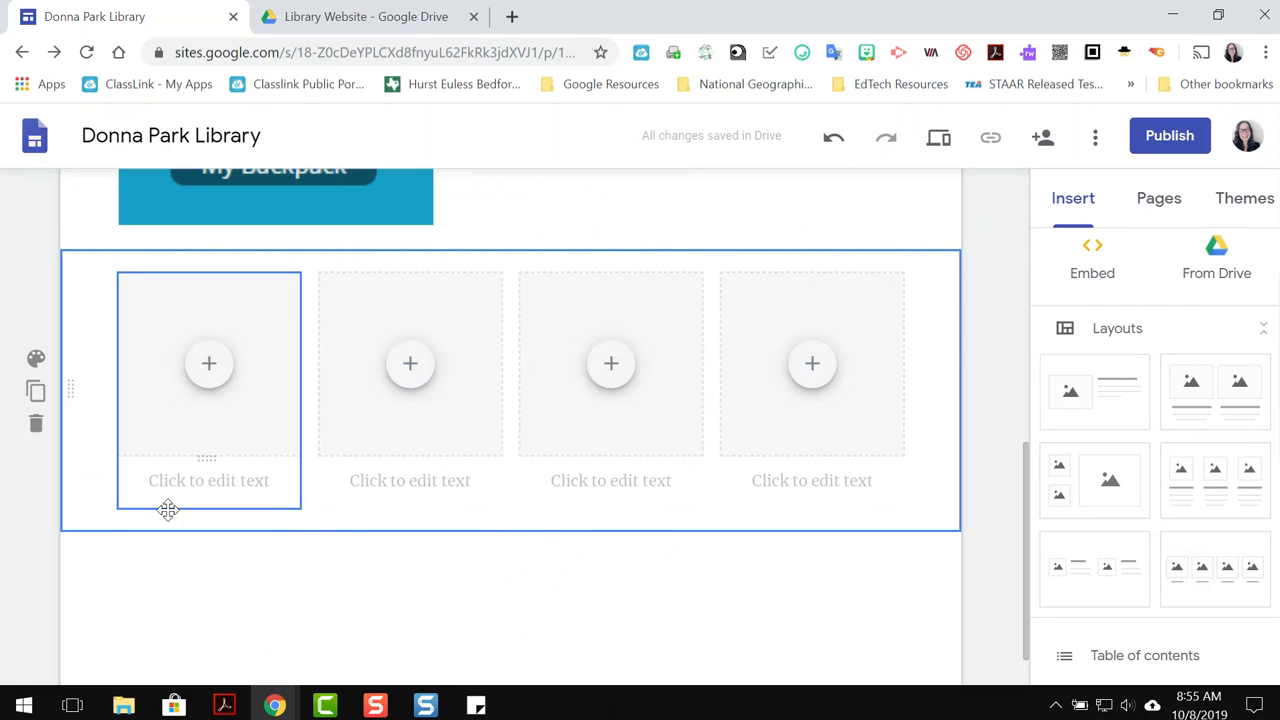
click(208, 368)
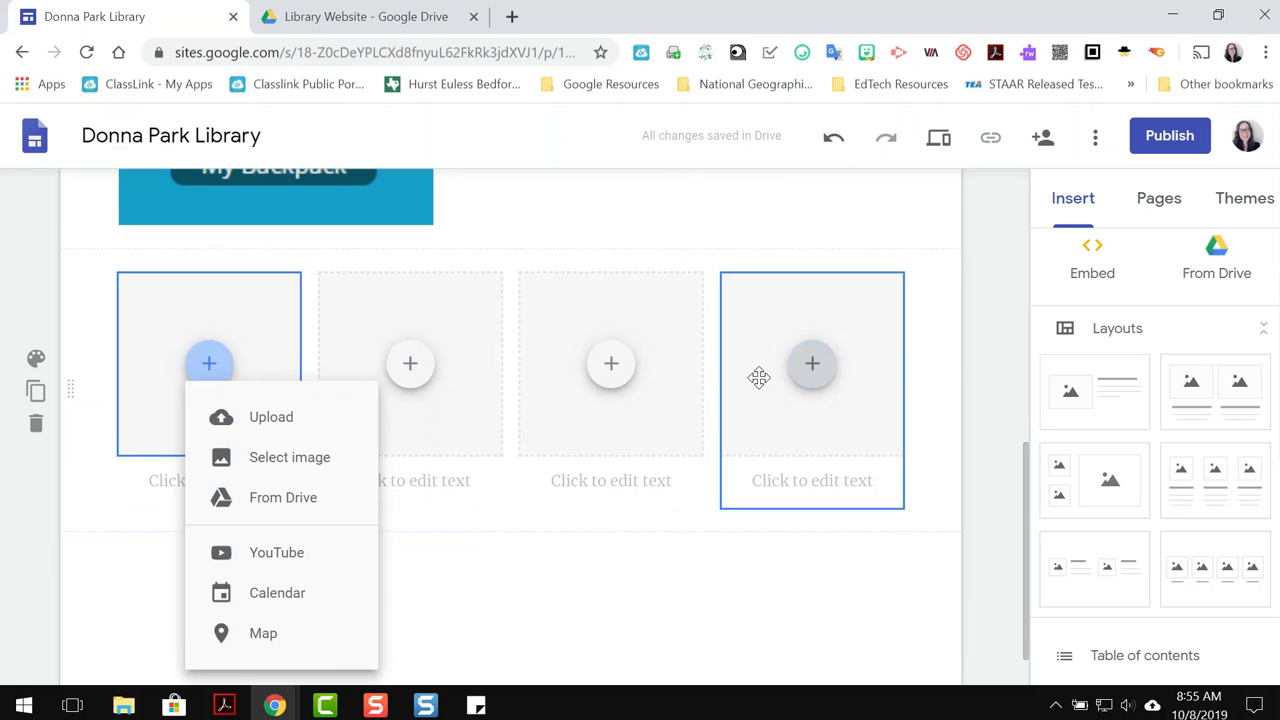
scroll(759, 377, down, 1)
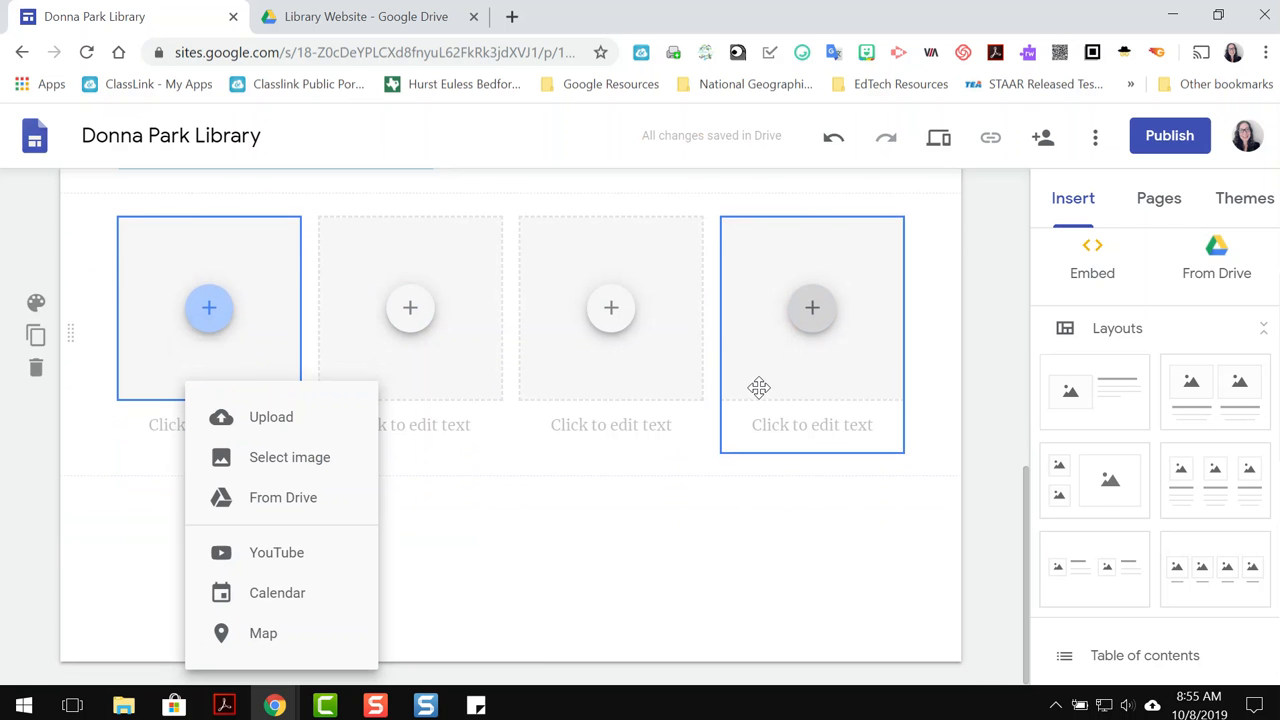
scroll(1070, 500, up, 1)
Step: Insert a divider below the four-image layout
scroll(1097, 487, down, 5)
click(1114, 400)
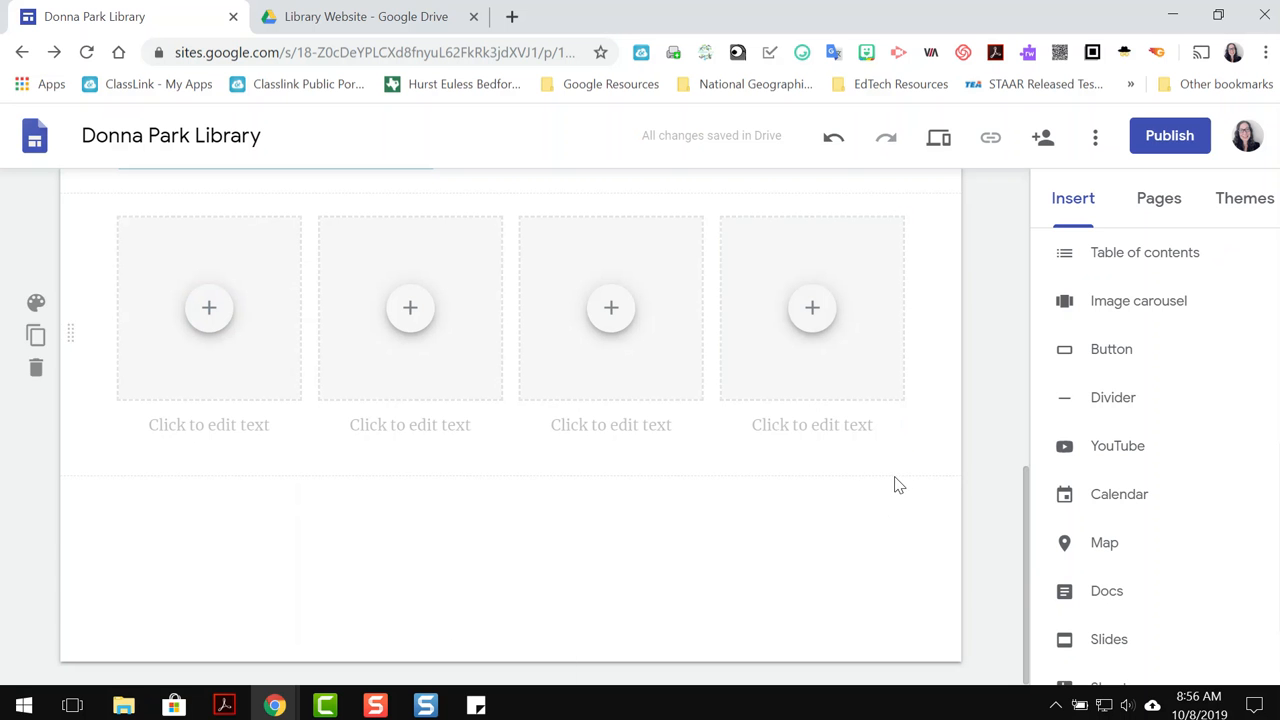
click(1105, 398)
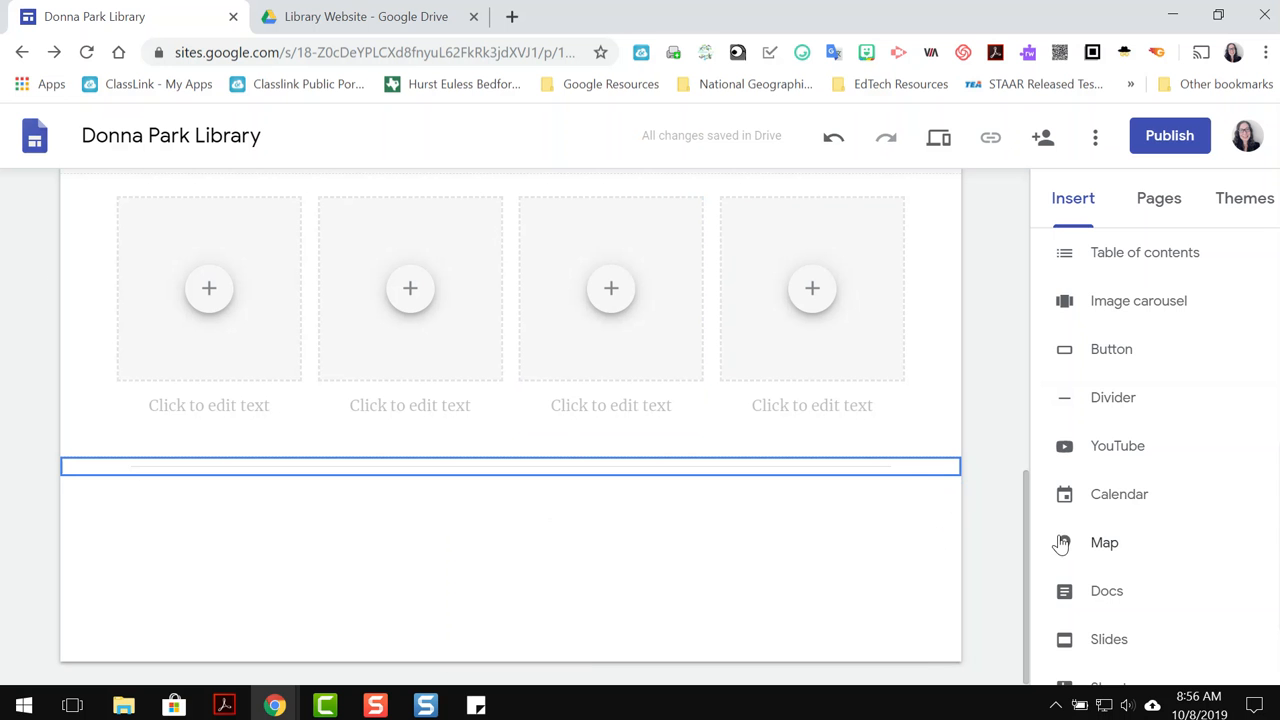
Step: Add a single image-and-text layout below the divider and fill its placeholder with the "Before we start..." presentation from Library Website > Public in Drive
scroll(1057, 540, up, 4)
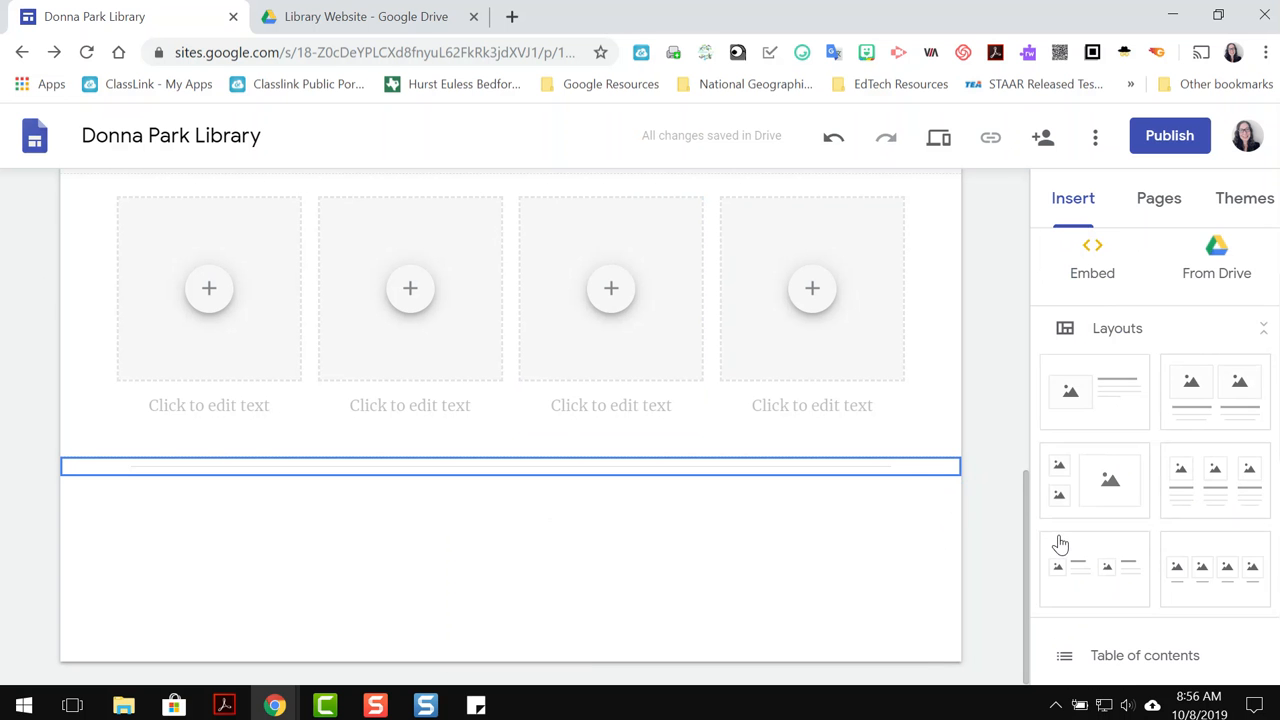
click(1113, 405)
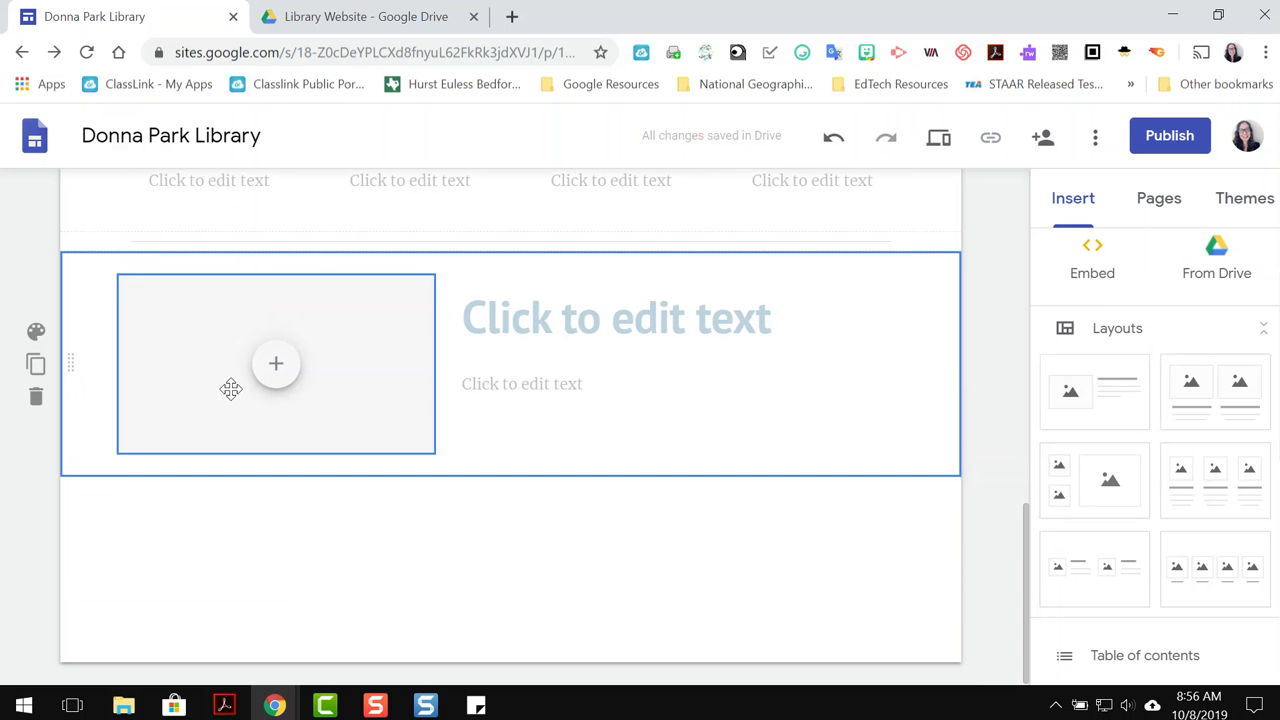
click(277, 366)
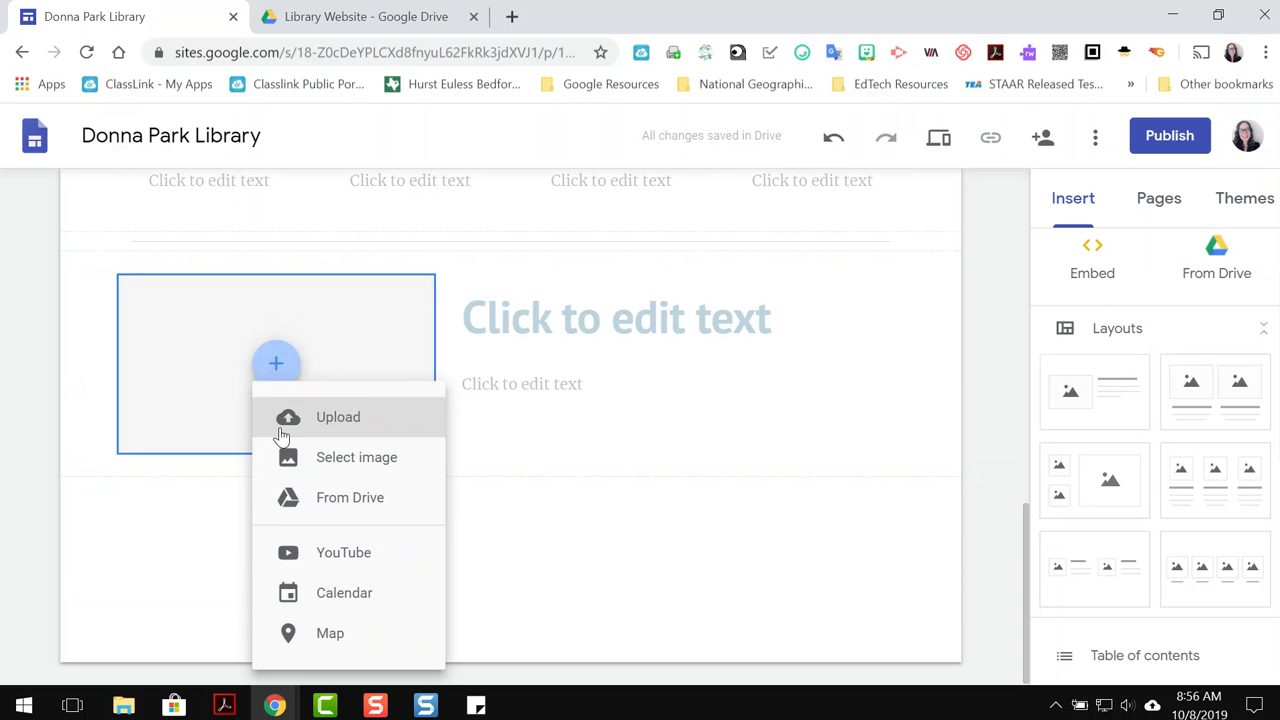
click(291, 497)
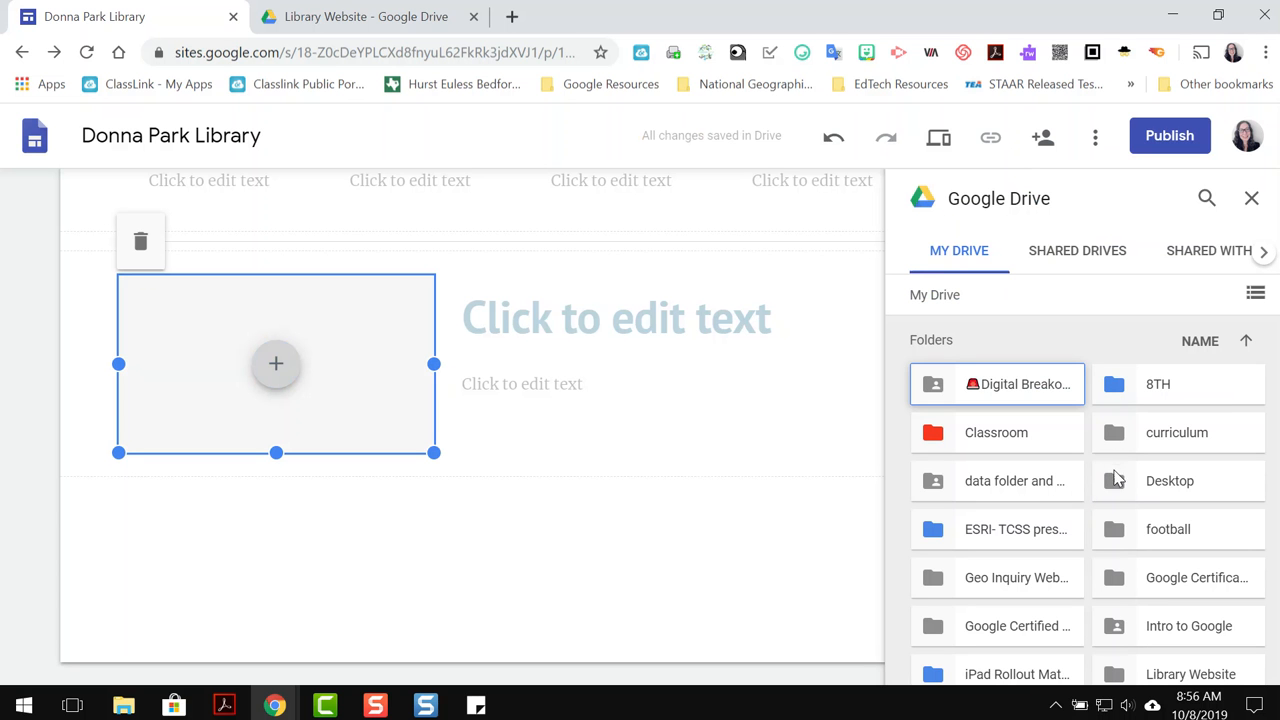
double_click(1152, 676)
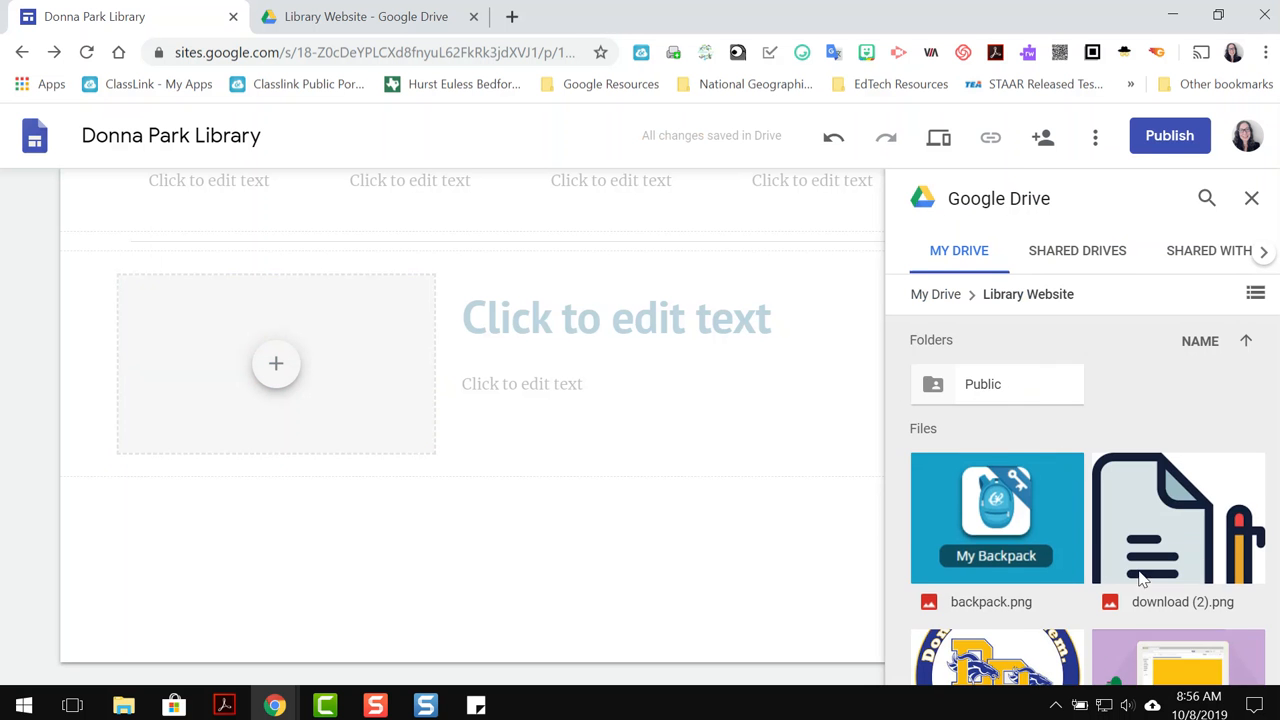
scroll(1008, 374, down, 1)
scroll(1000, 420, up, 1)
double_click(962, 382)
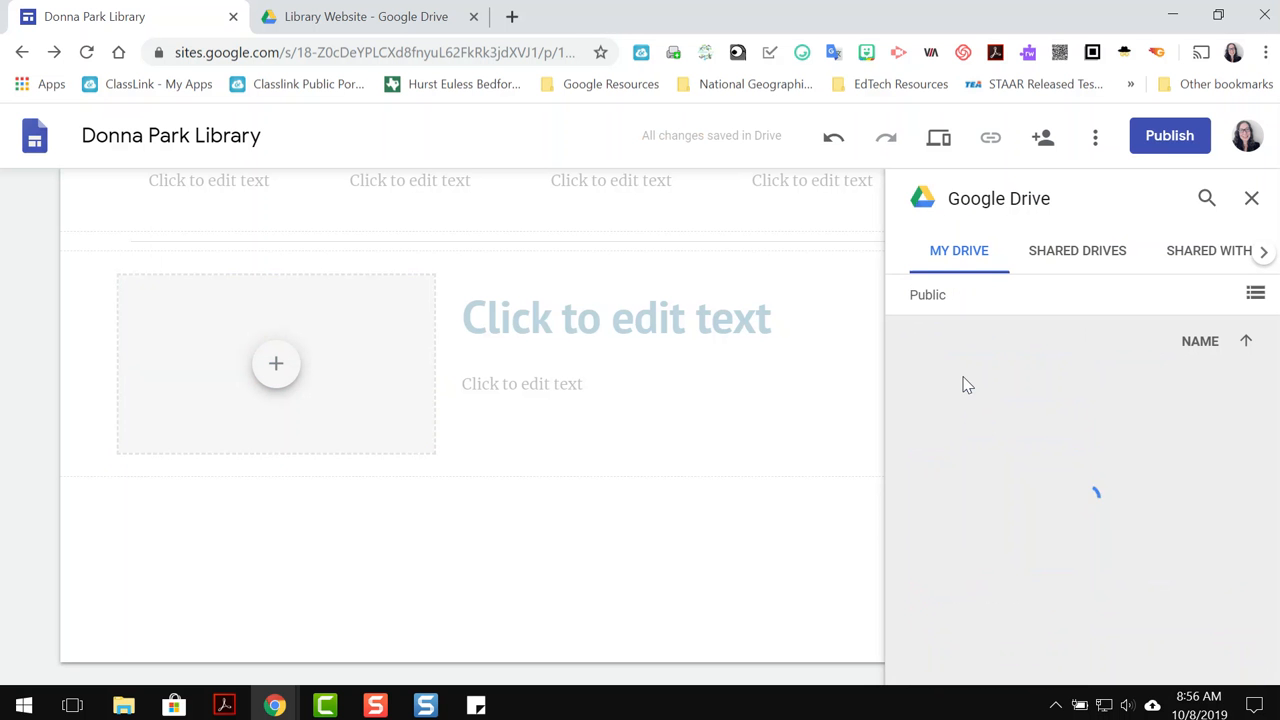
click(983, 455)
click(1249, 663)
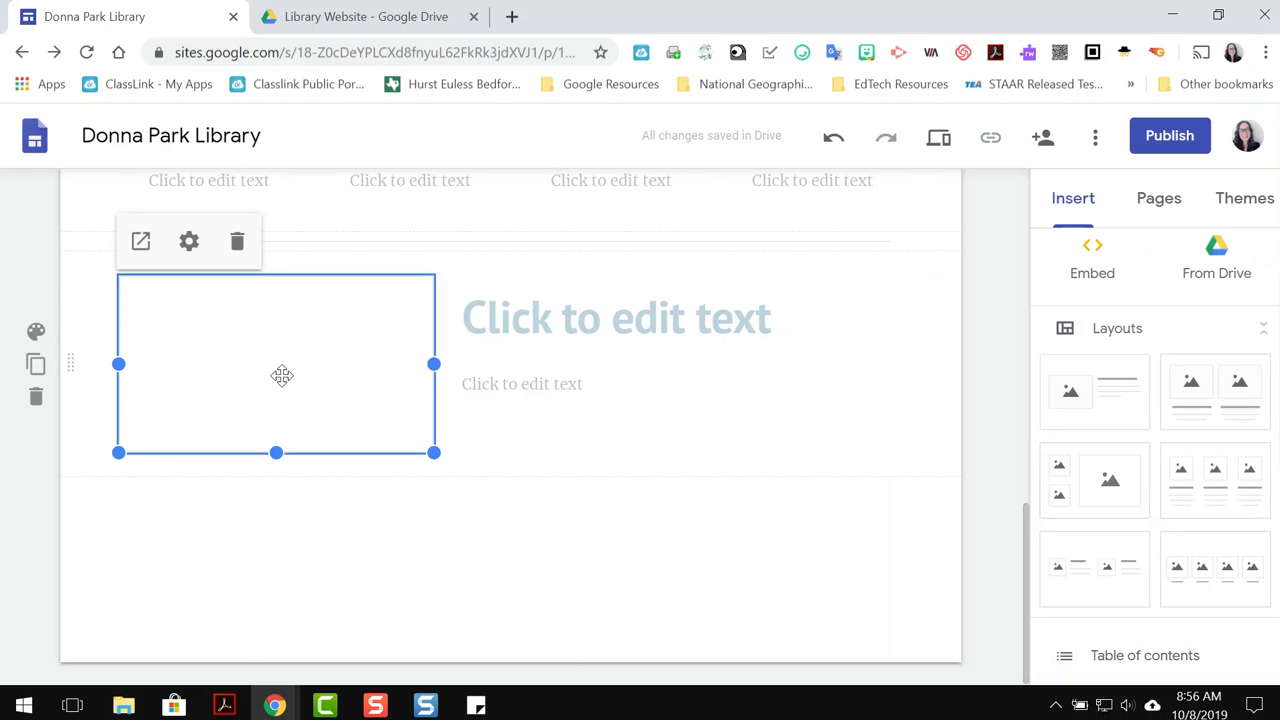
Step: Title the presentation's section "Bluebonnet data per class" and delete the empty body text box beneath the title
click(550, 316)
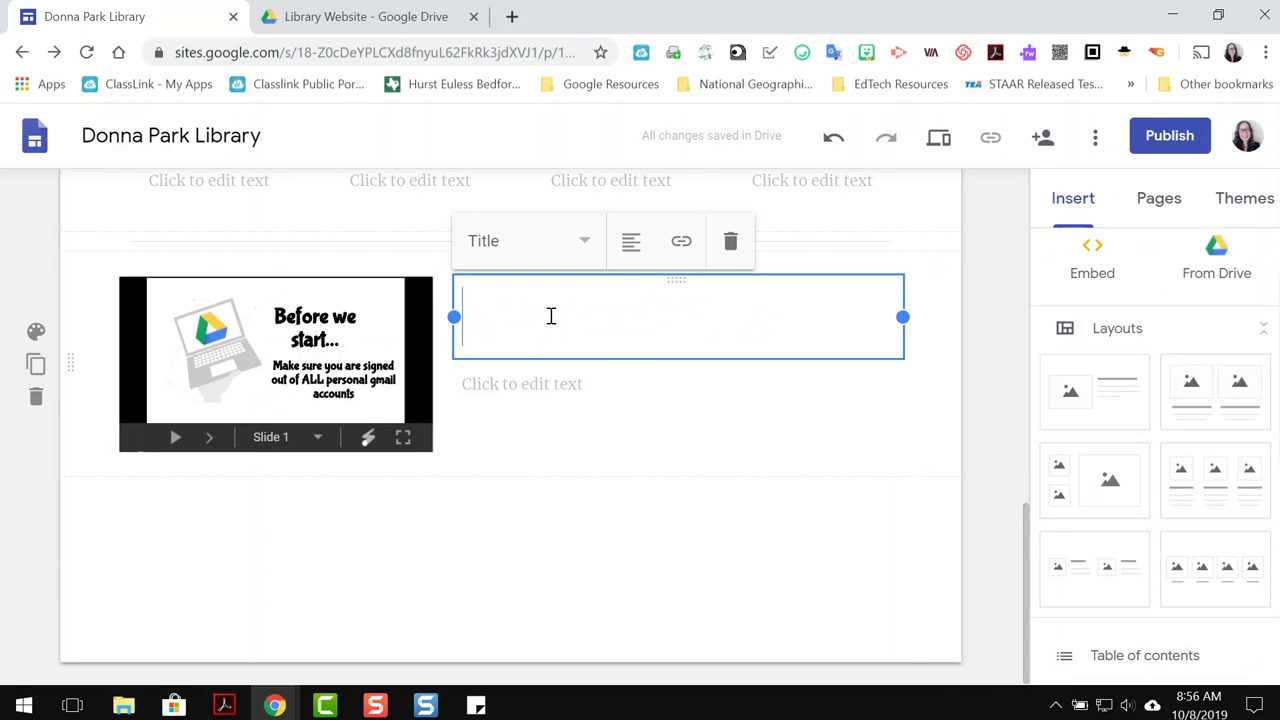
text(Bluebo)
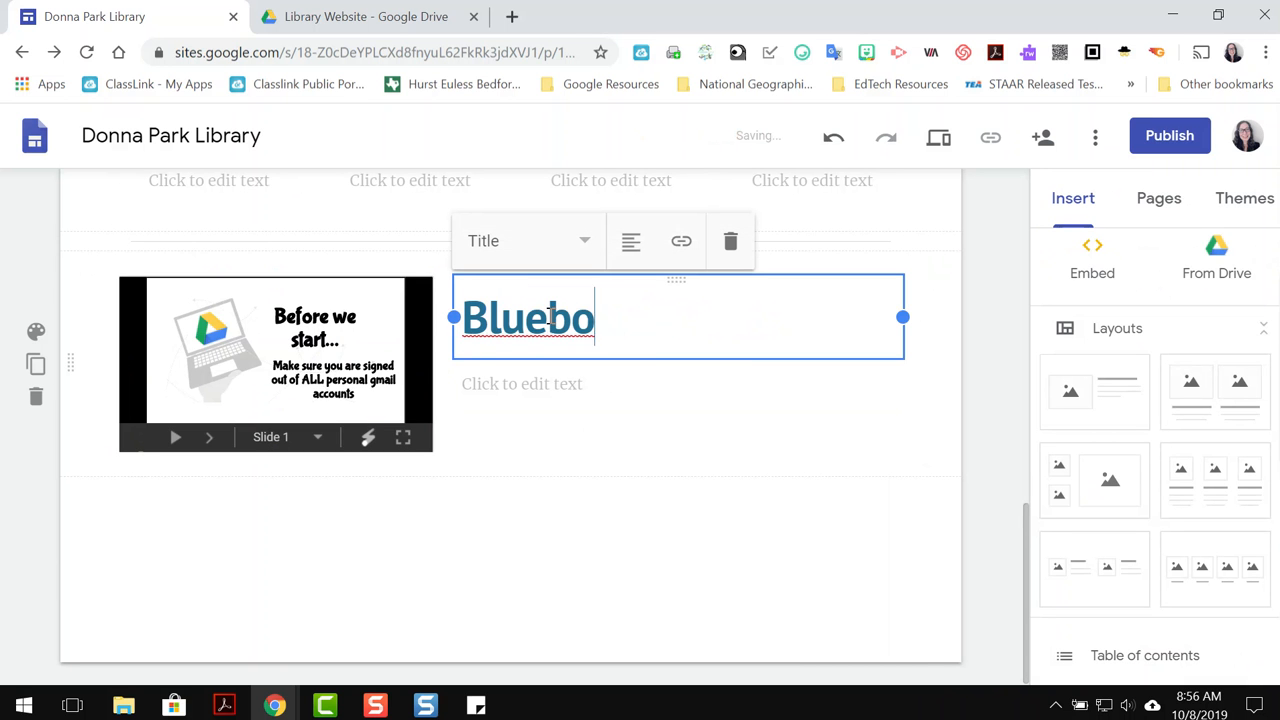
text(nnet data )
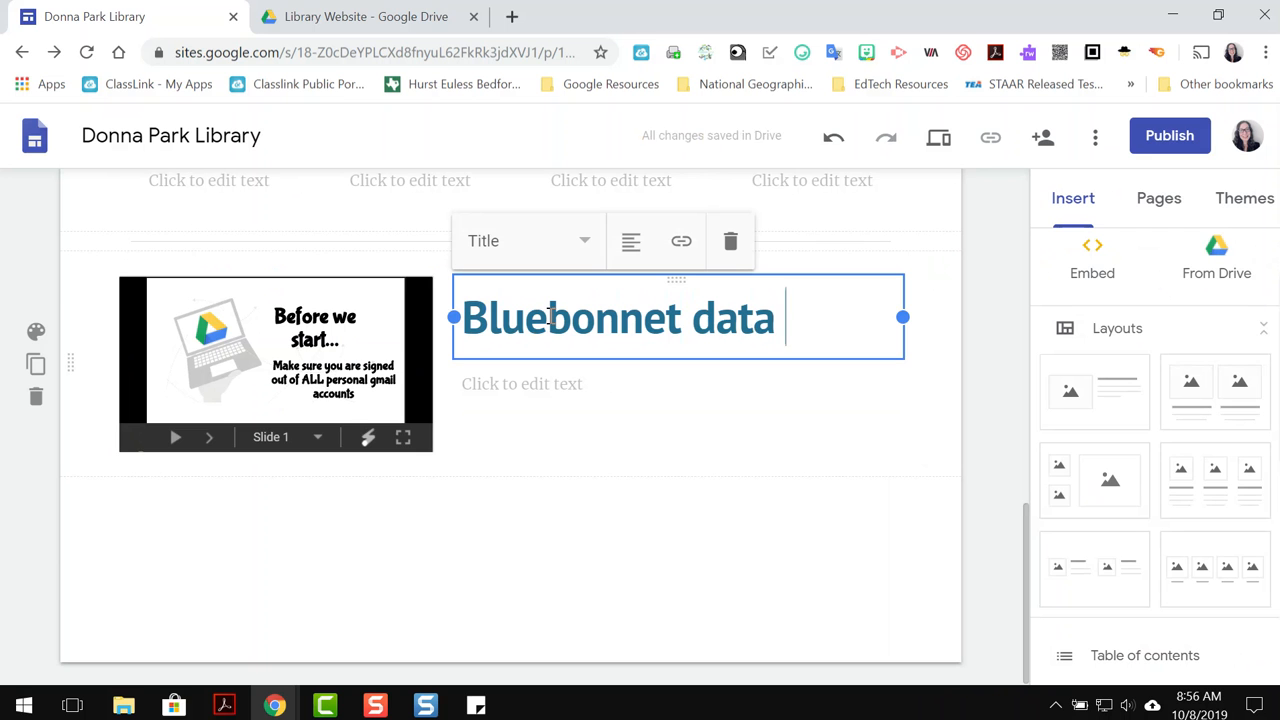
text(per classs)
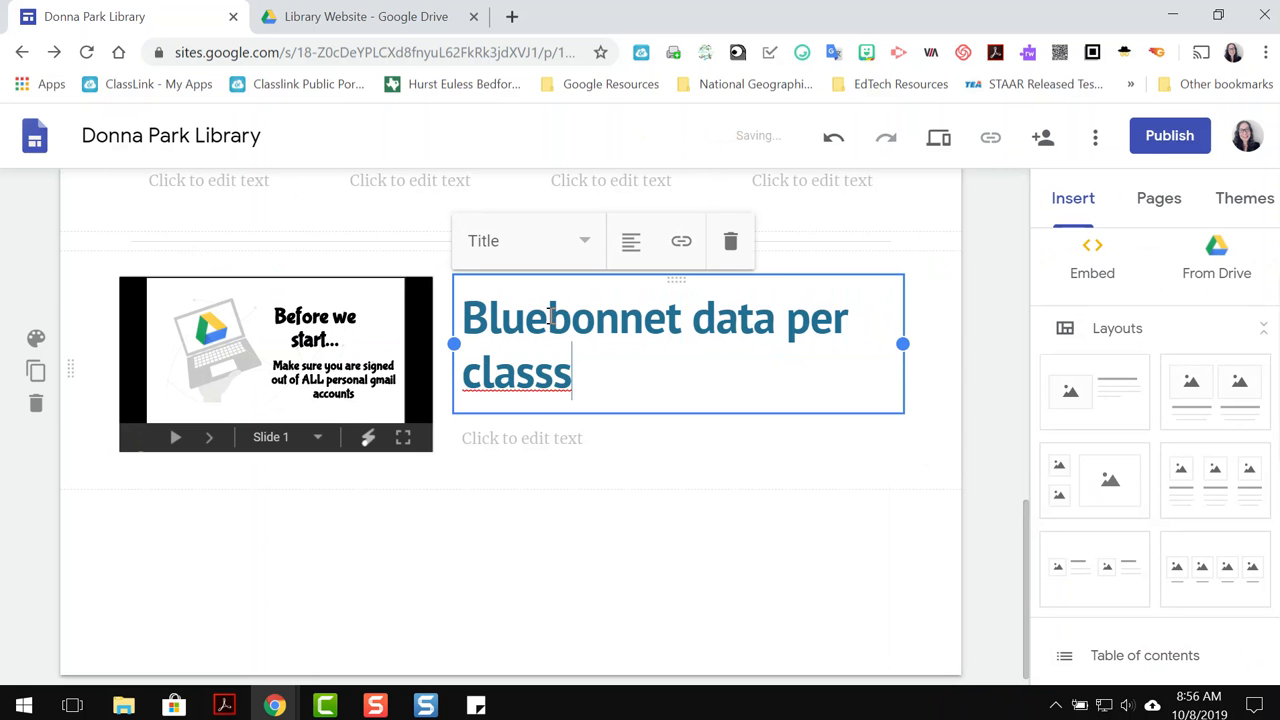
key(BackSpace)
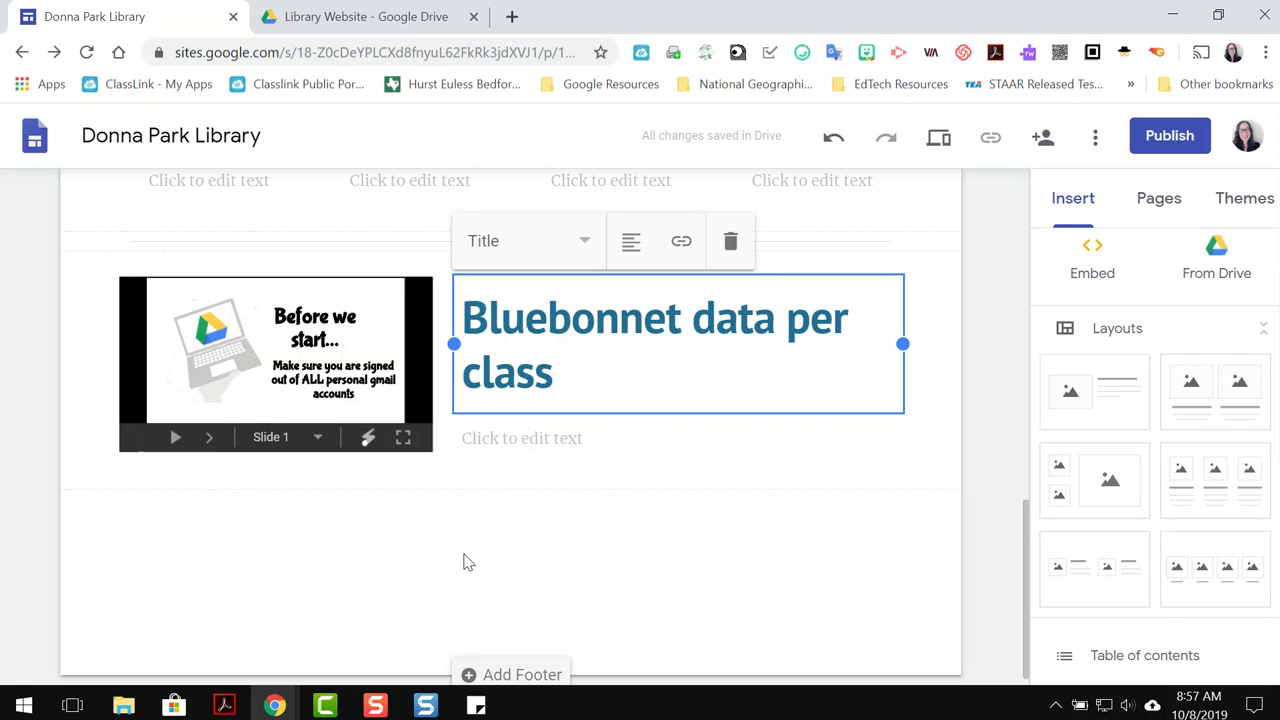
click(512, 442)
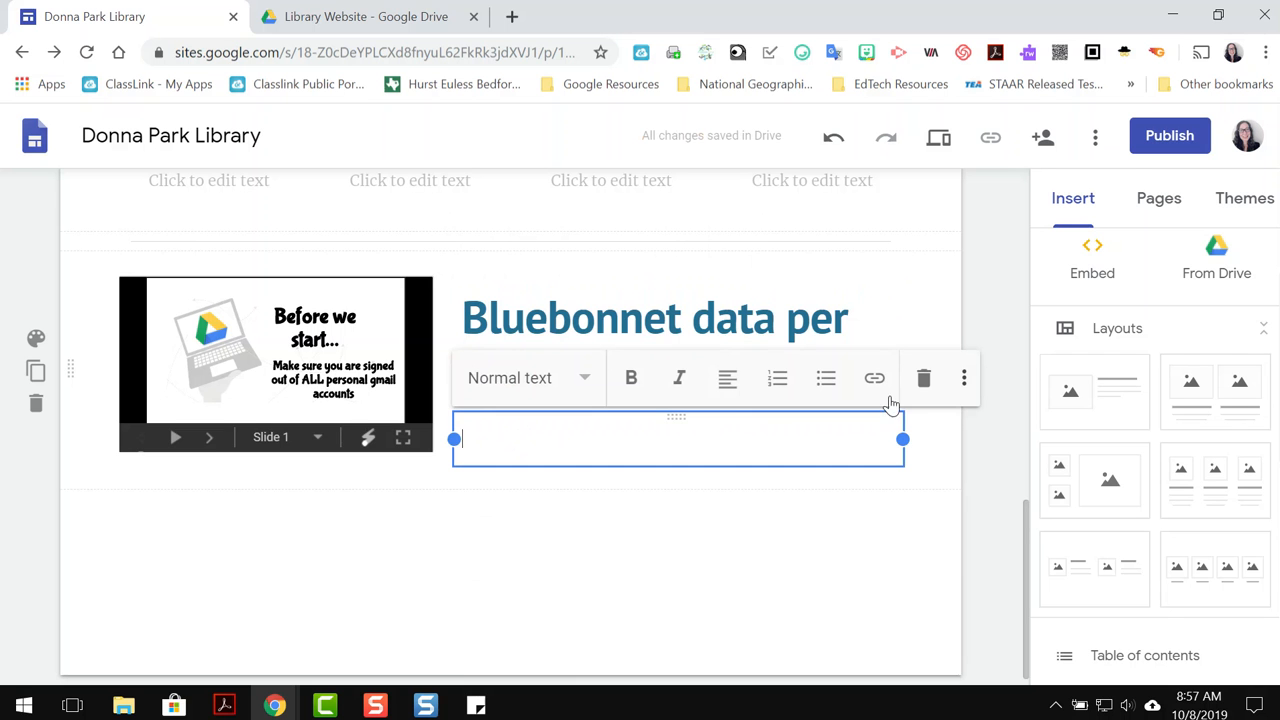
click(923, 378)
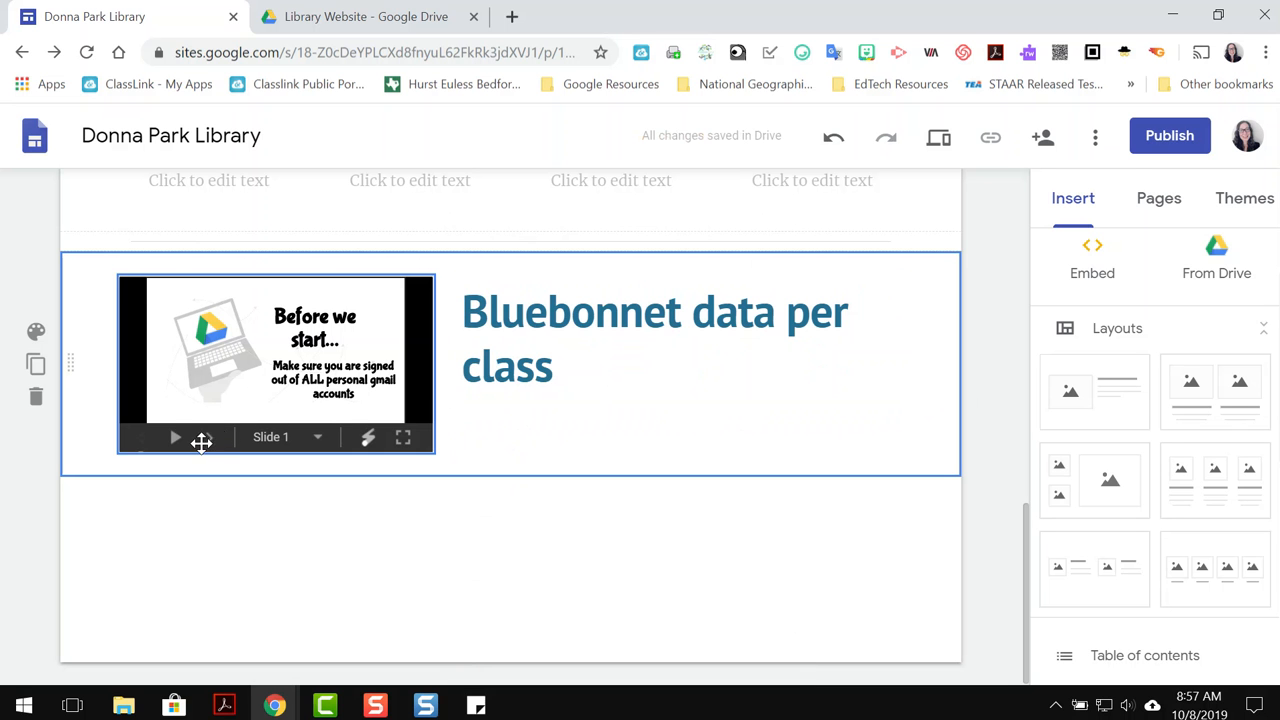
Step: Make the embedded presentation slightly taller and review its auto start, loop playback, delay time and starting slide settings
click(368, 378)
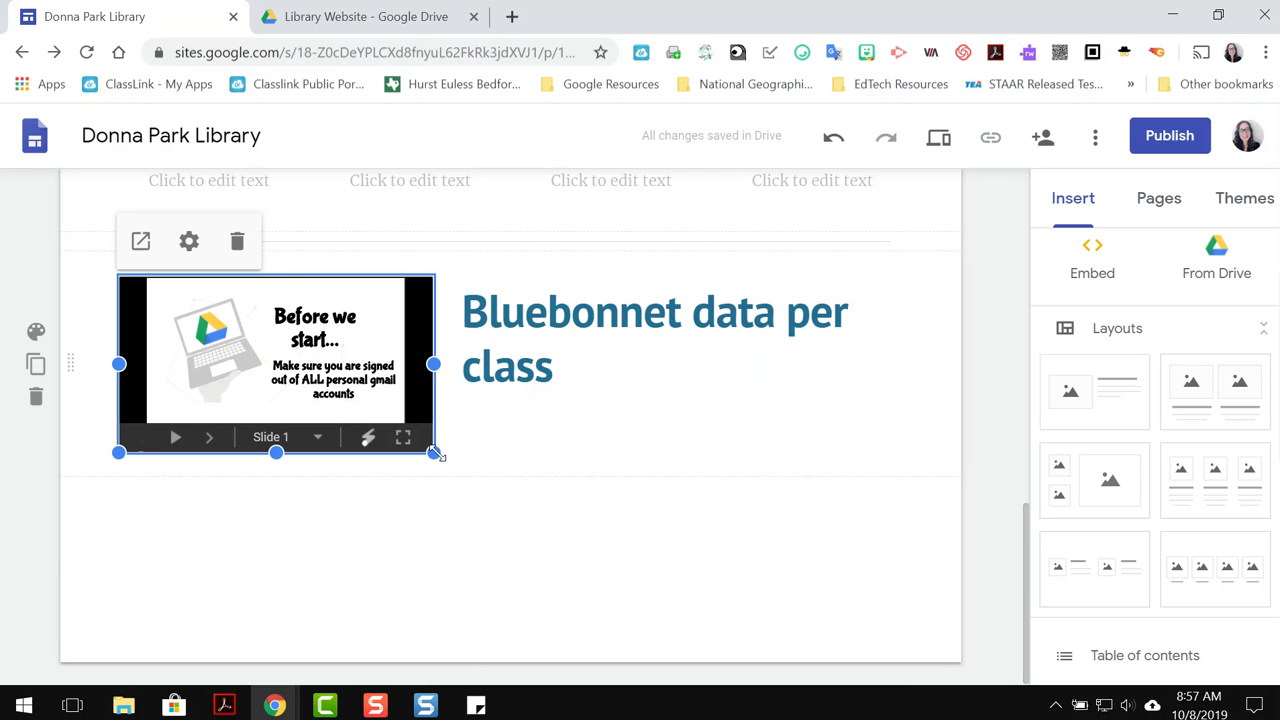
mouse_move(434, 453)
mouse_down()
mouse_move(514, 560)
mouse_move(662, 588)
mouse_move(352, 462)
mouse_move(434, 478)
mouse_up()
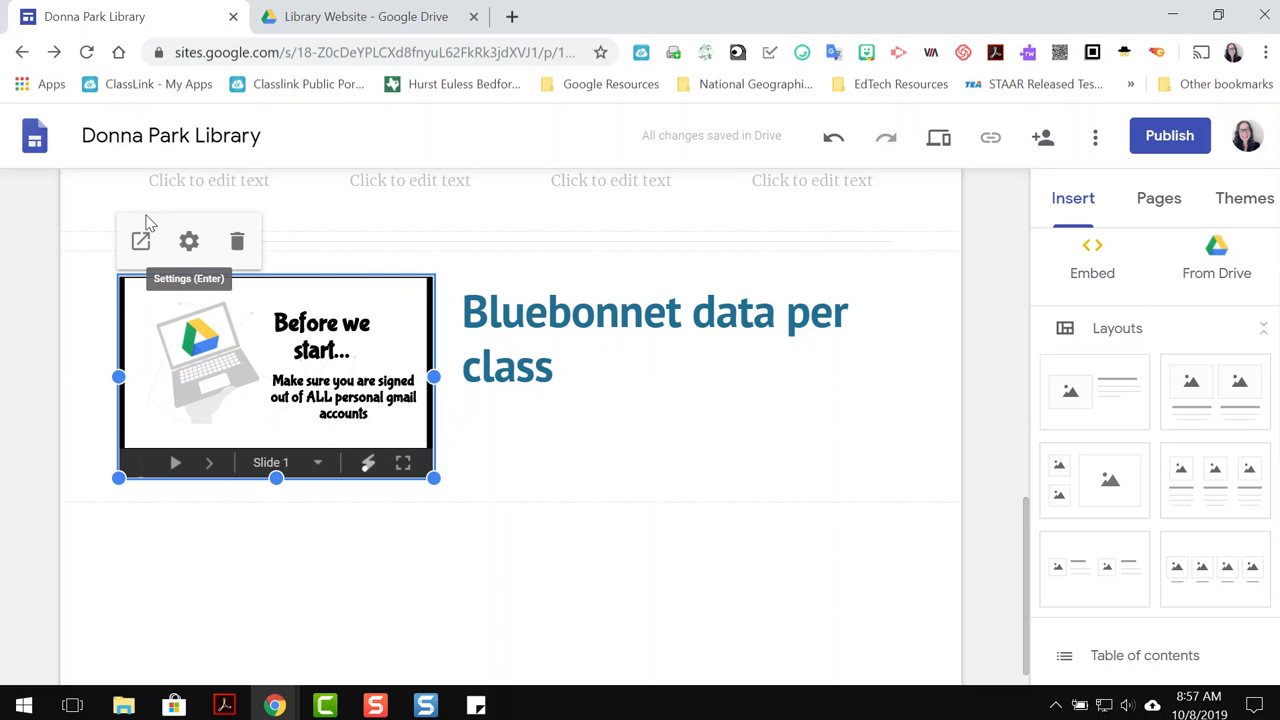
click(190, 243)
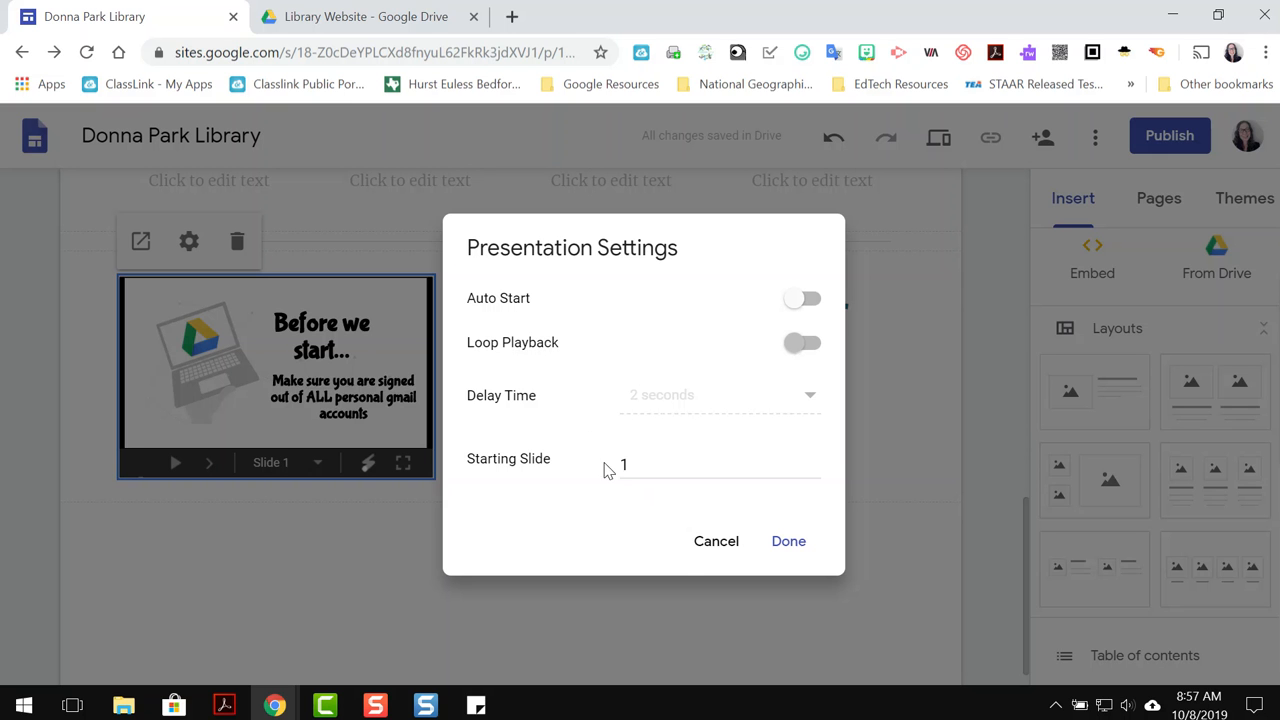
click(788, 541)
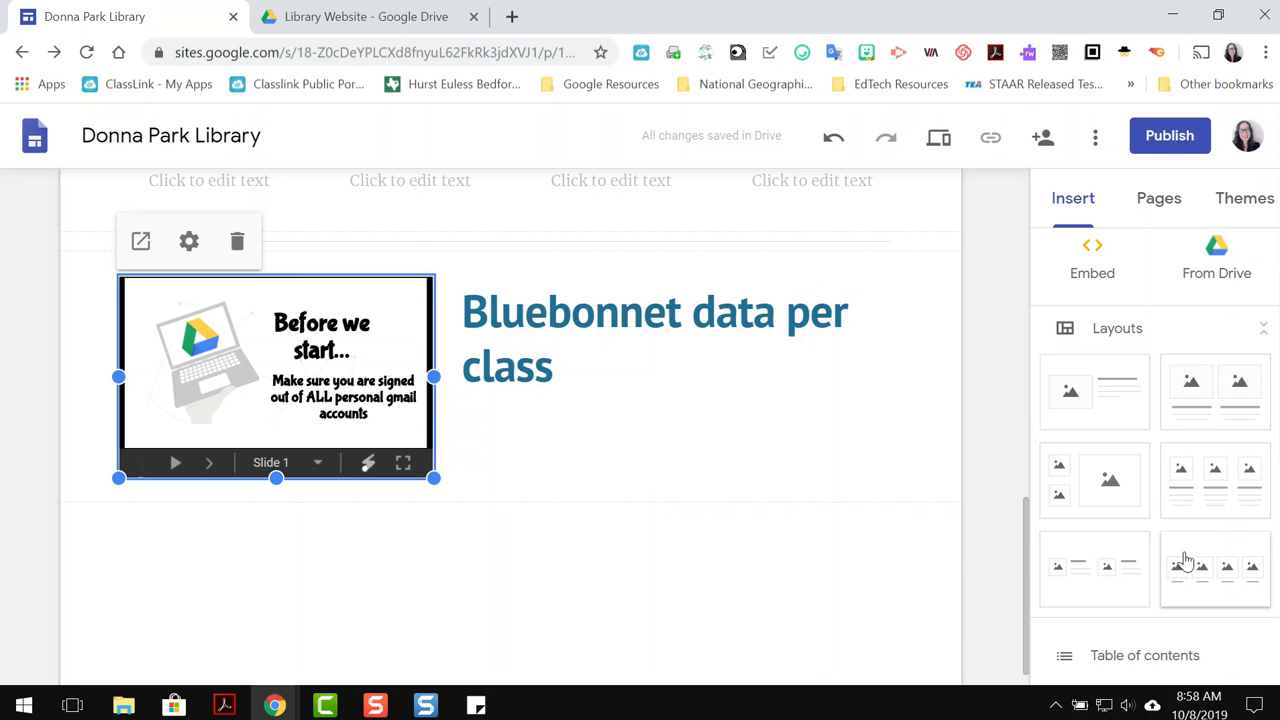
Step: Add a three-column layout below the Bluebonnet section and embed the "Copy of Fort Worth ..." document from Drive in its first placeholder
click(1201, 507)
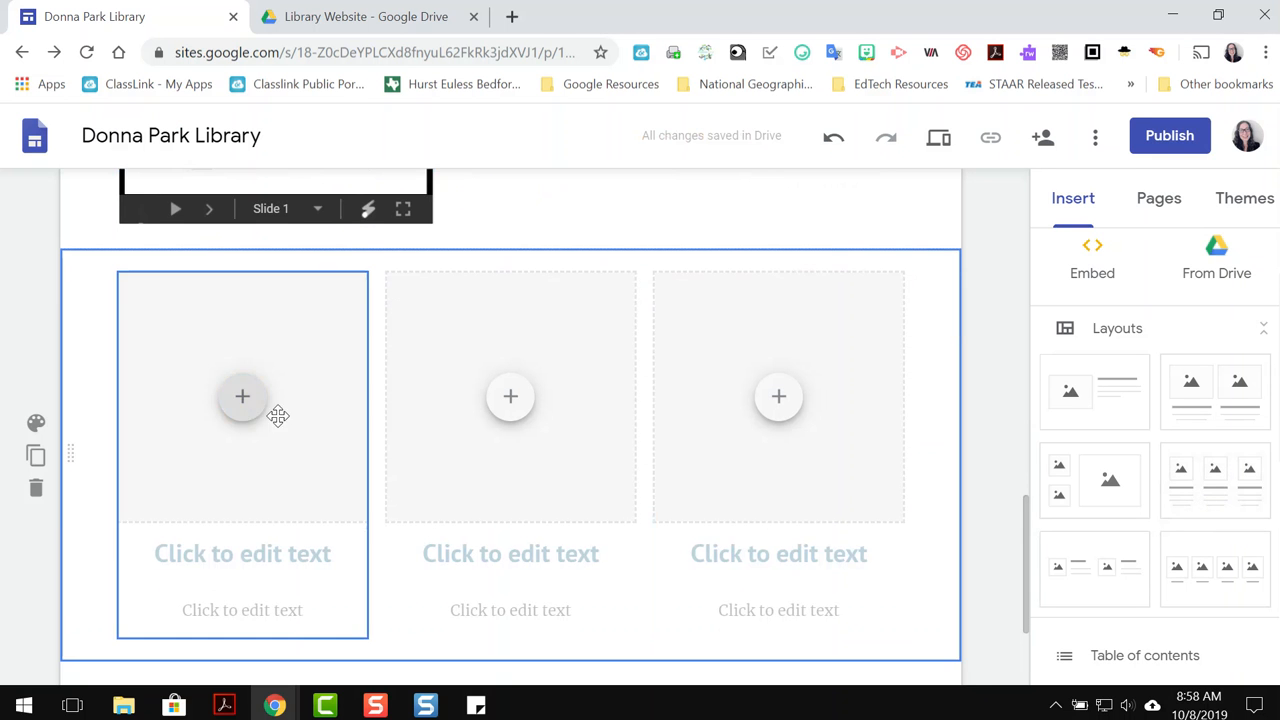
click(251, 413)
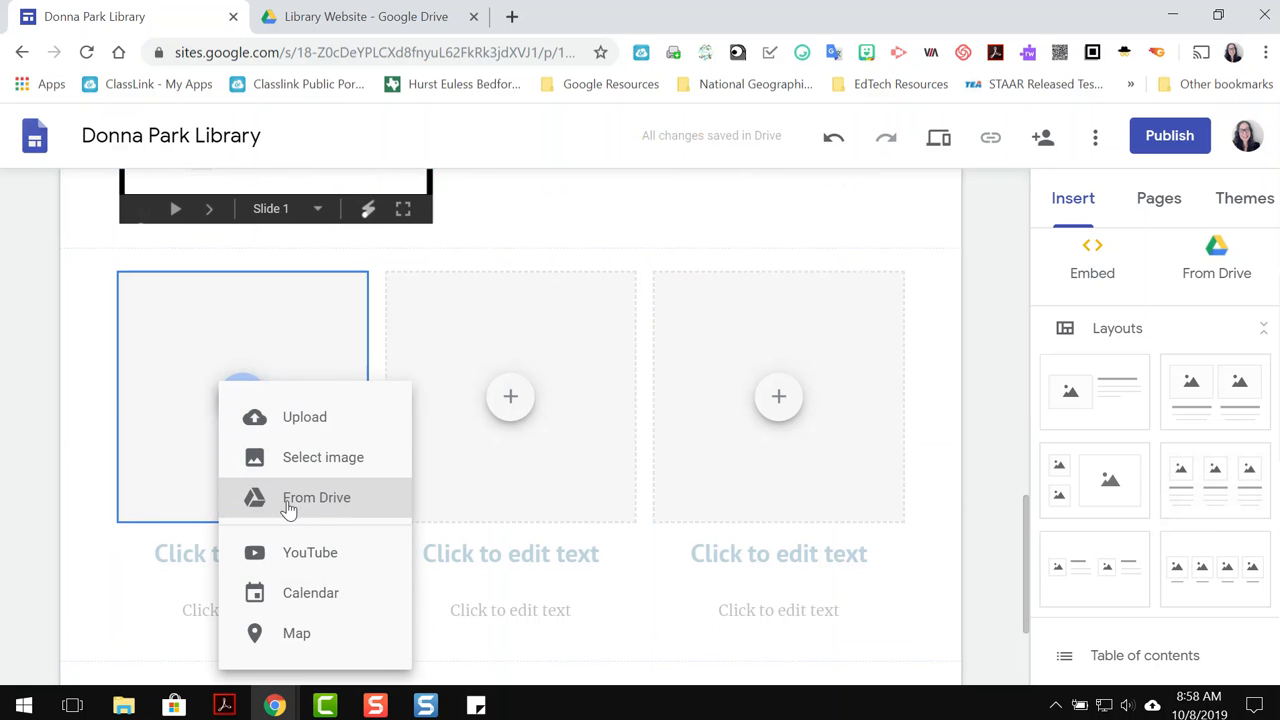
click(288, 500)
click(1218, 462)
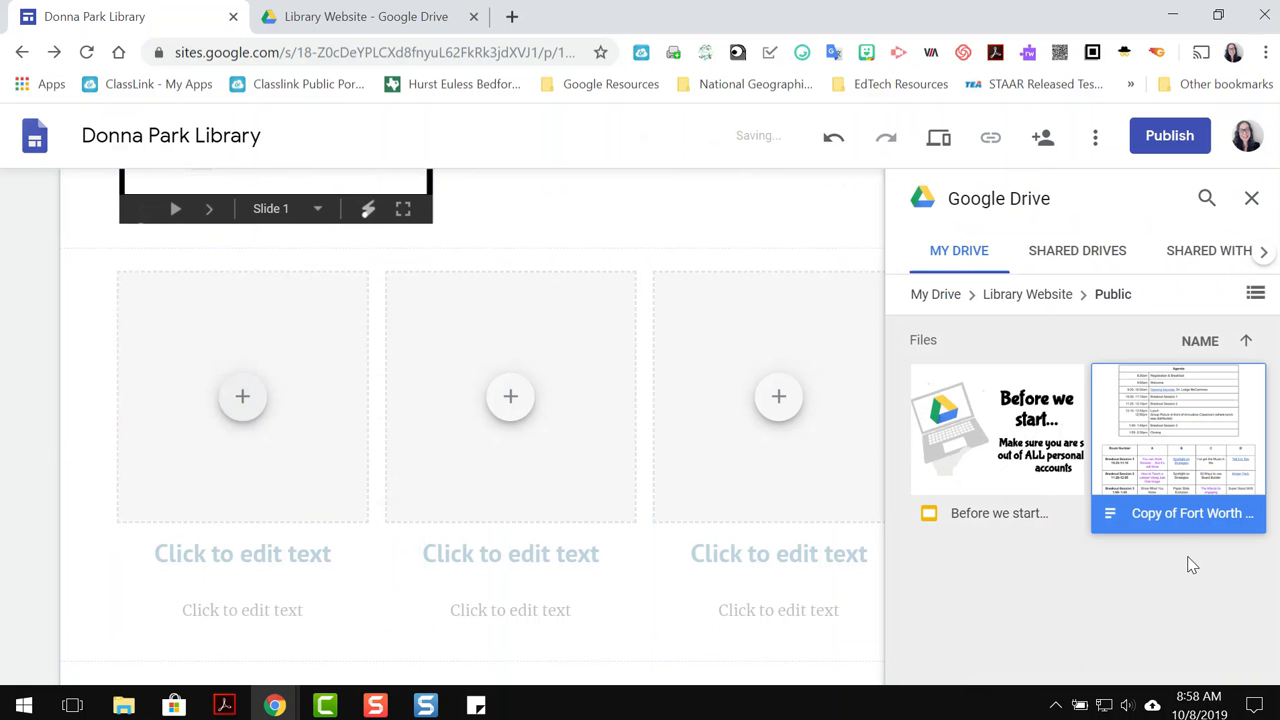
click(1240, 662)
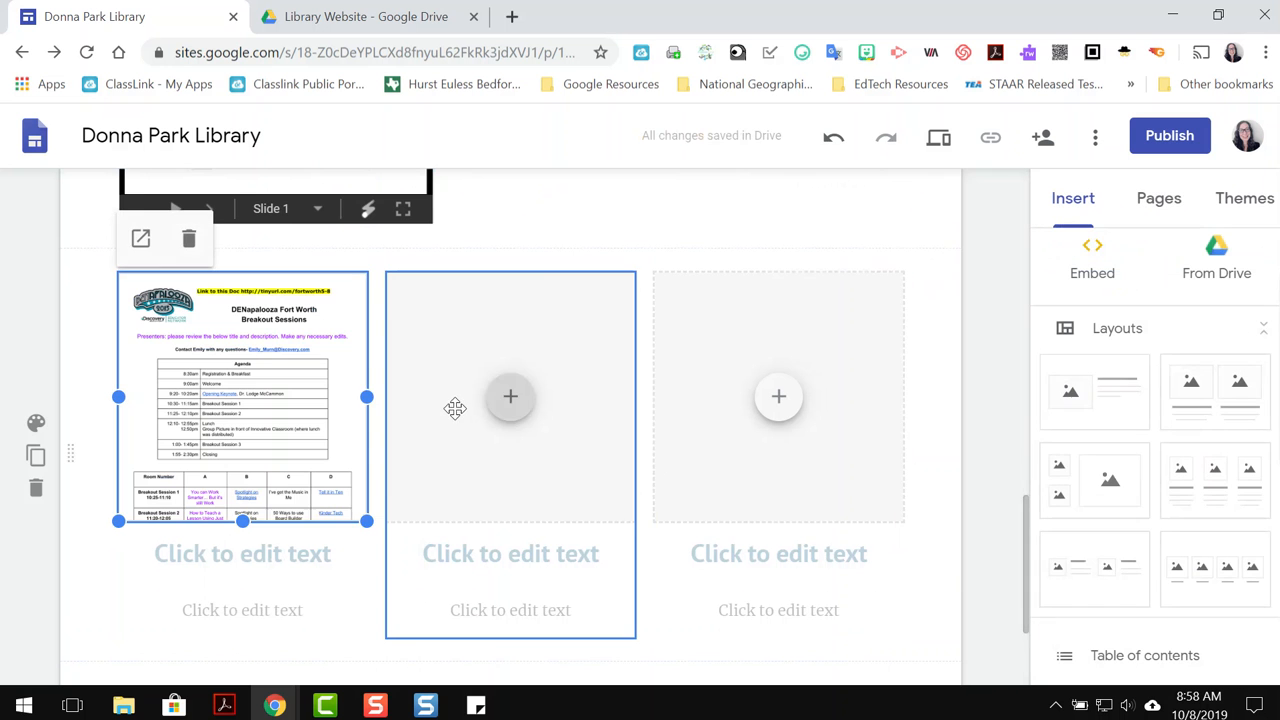
Step: Embed the "Copy of Fort Worth ..." document from the Public Drive folder in the second and third placeholders as well
click(511, 410)
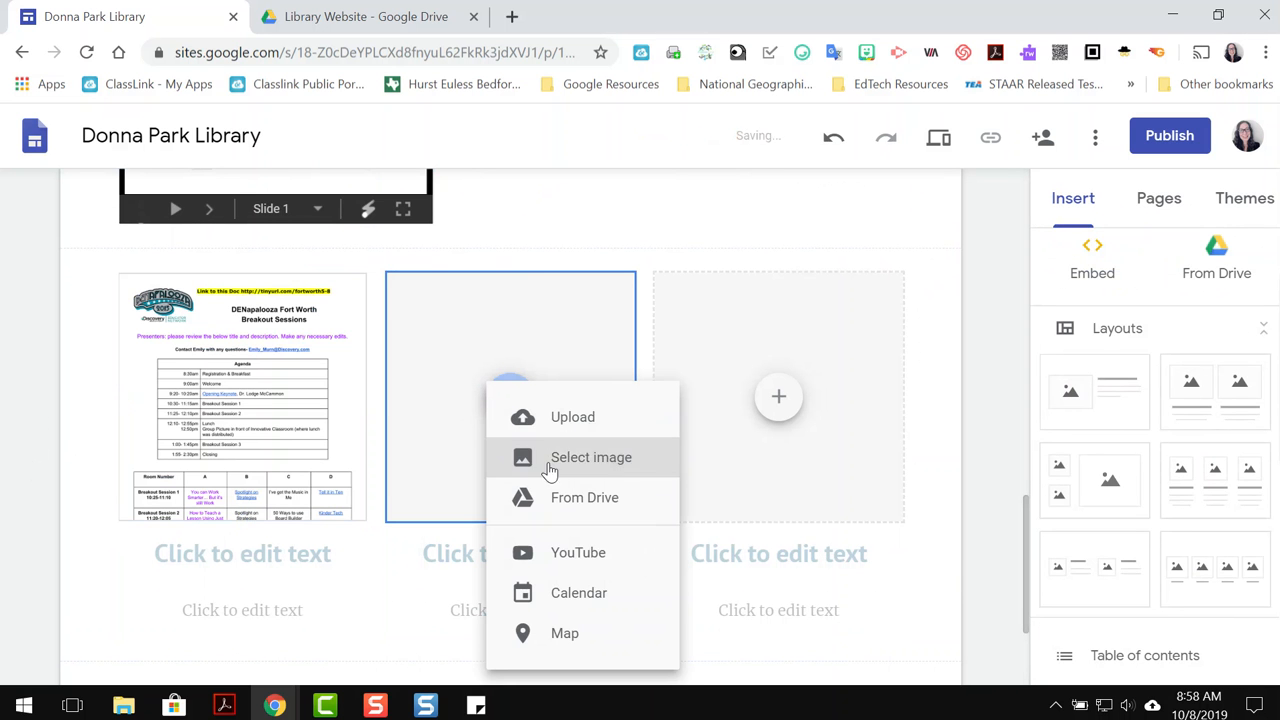
click(556, 496)
click(1210, 512)
click(1240, 662)
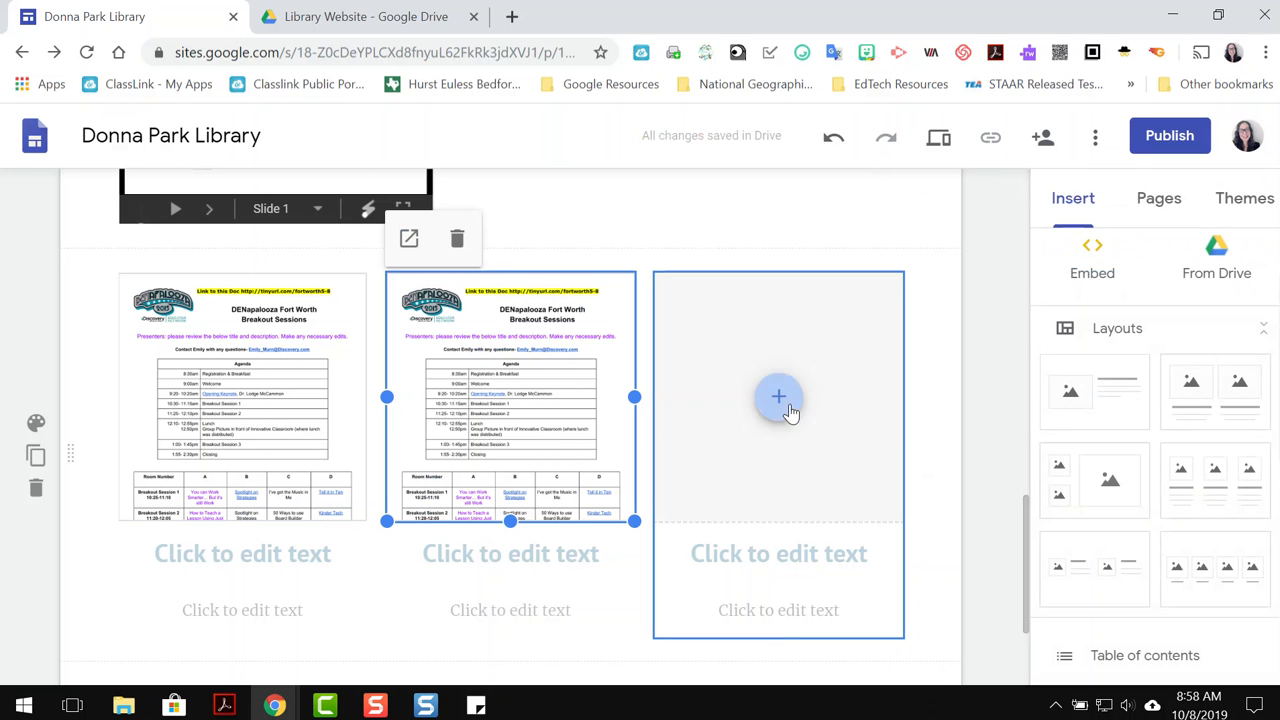
click(780, 400)
click(820, 498)
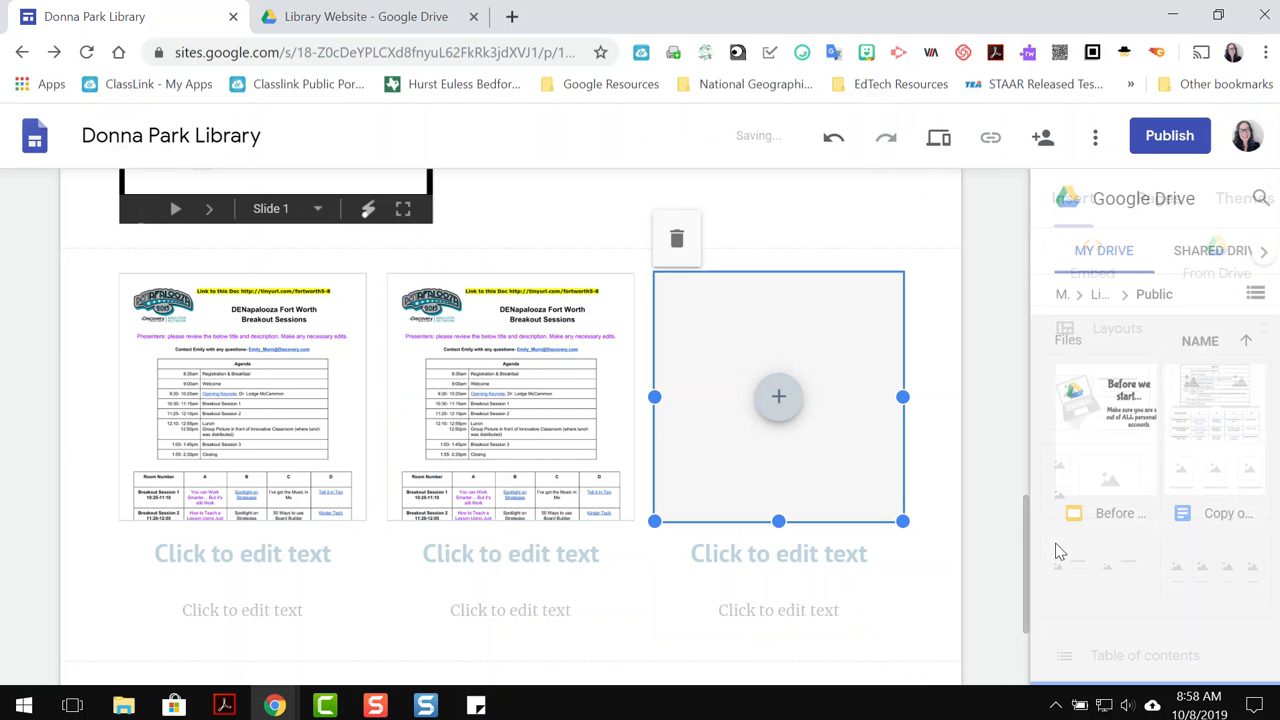
click(1178, 445)
click(1236, 660)
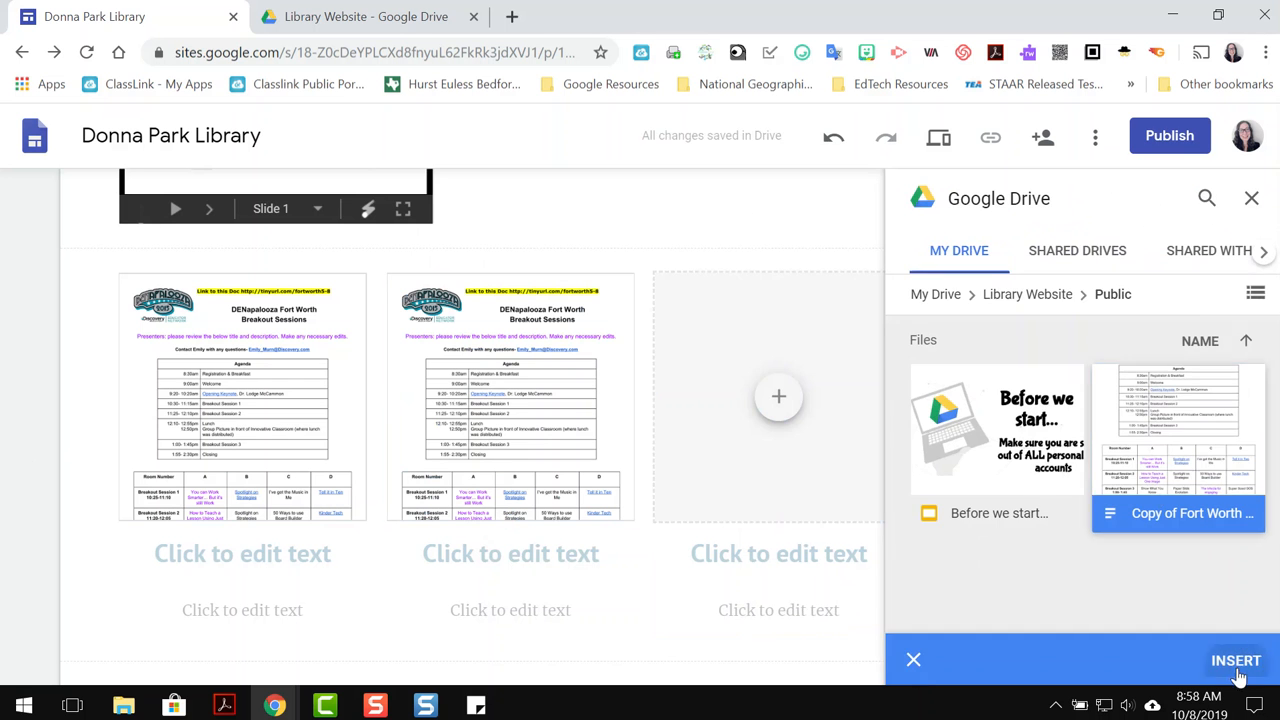
Step: Enter "6th grade" as the heading under the first embedded document
click(209, 558)
text(6th grade)
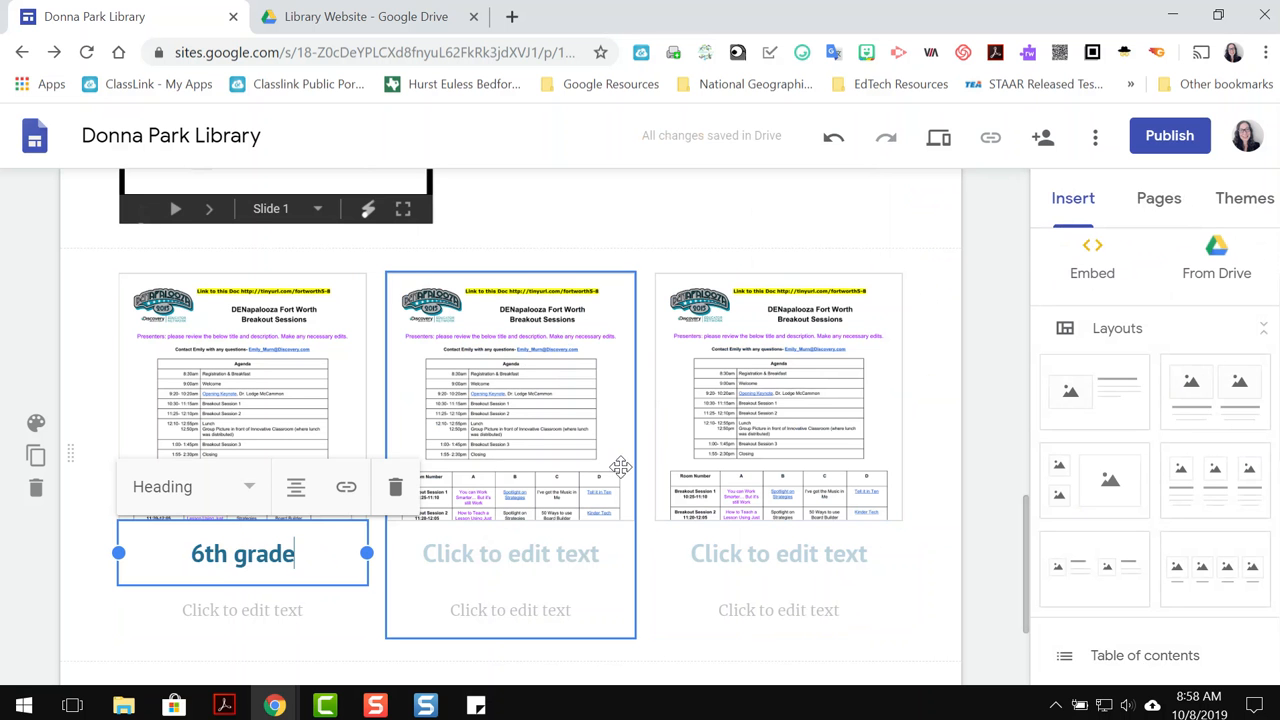
Step: Enter "5th grade" and "4th grade" as the headings under the second and third embedded documents
click(558, 548)
text(5th grade)
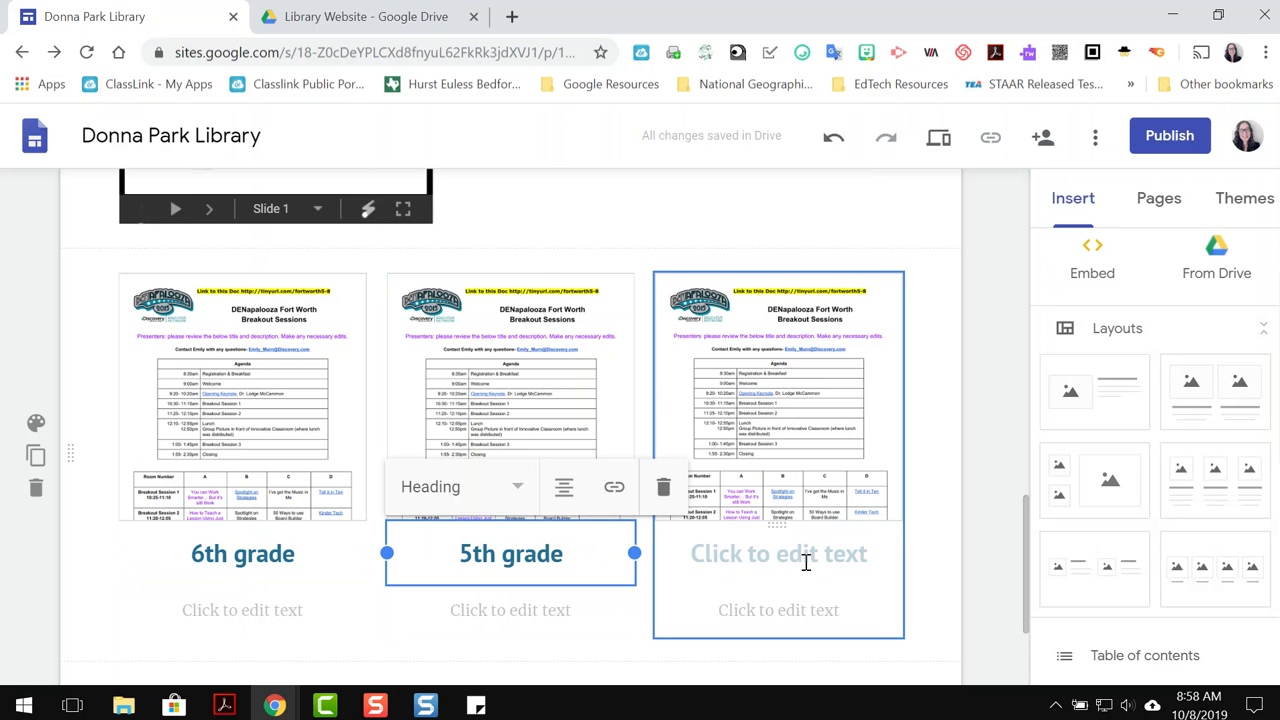
click(806, 562)
text(4th grade)
Step: Remove the empty body text placeholders below the 6th, 5th and 4th grade headings
scroll(317, 443, down, 1)
click(266, 518)
scroll(594, 446, up, 1)
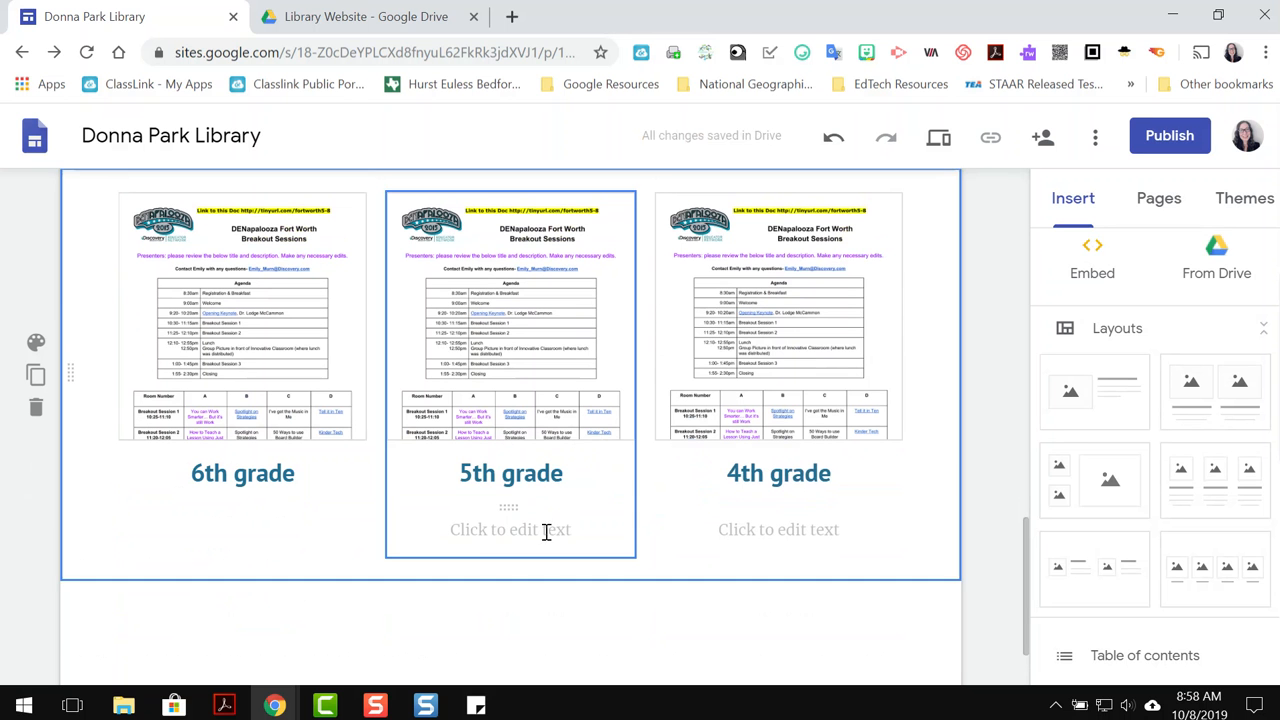
click(546, 531)
click(802, 533)
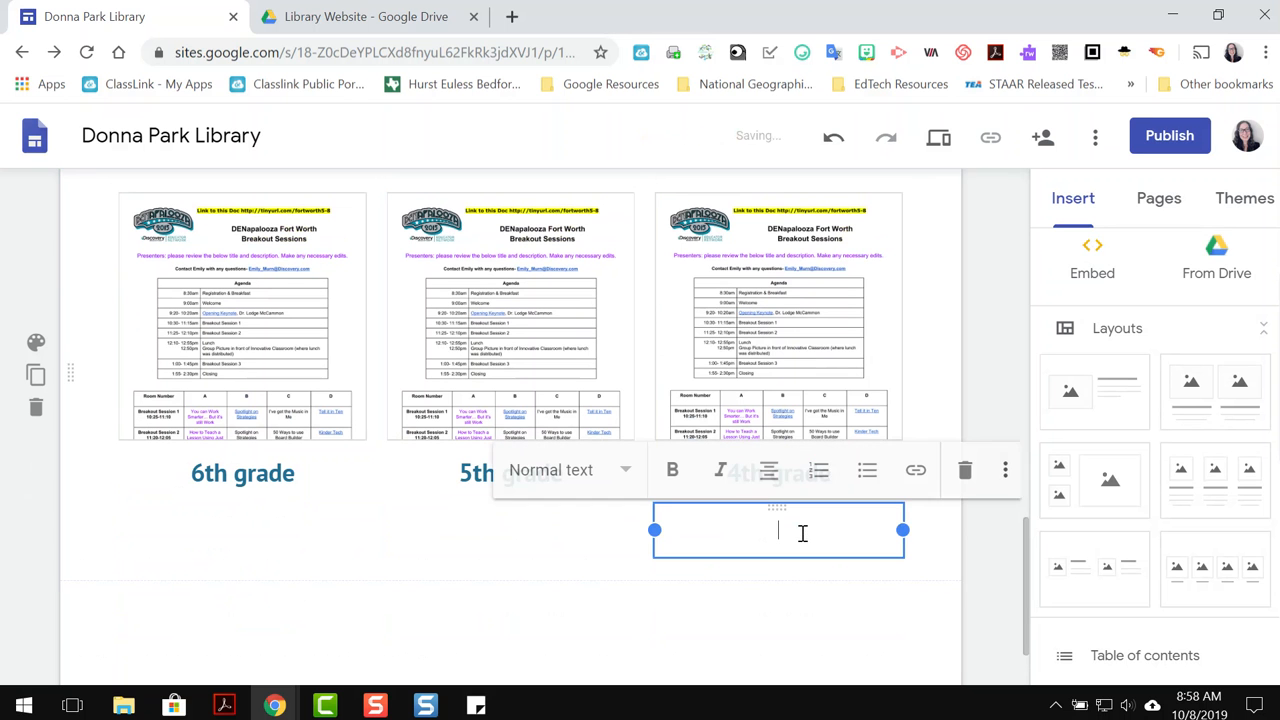
click(964, 471)
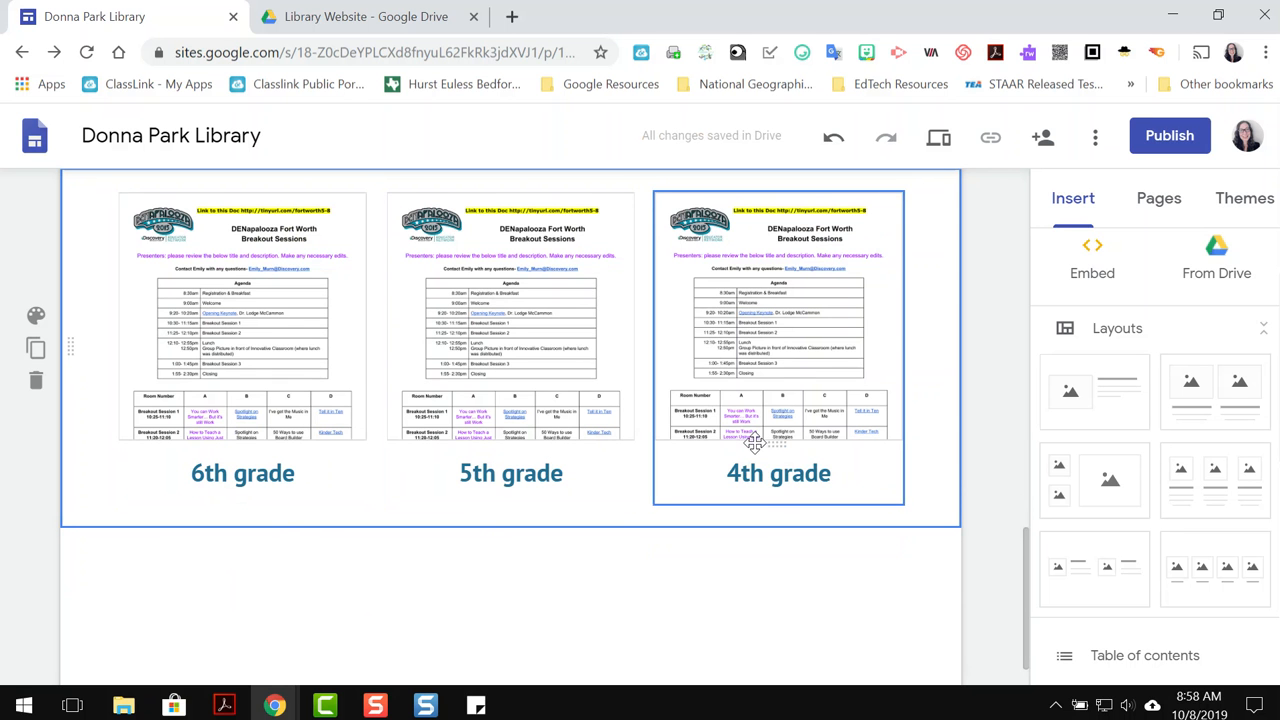
Step: Add a single-image-and-text layout below the grade section and insert download (2).png from the Library Website Drive folder
scroll(755, 443, down, 1)
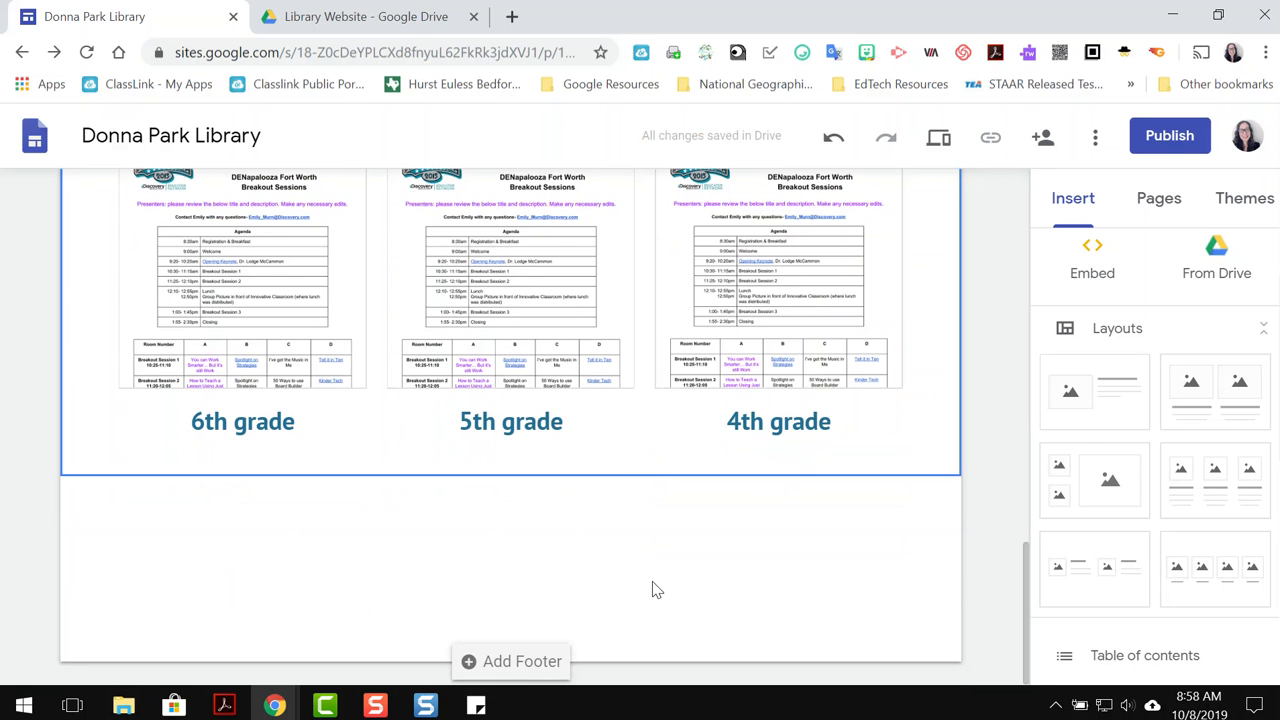
click(1080, 406)
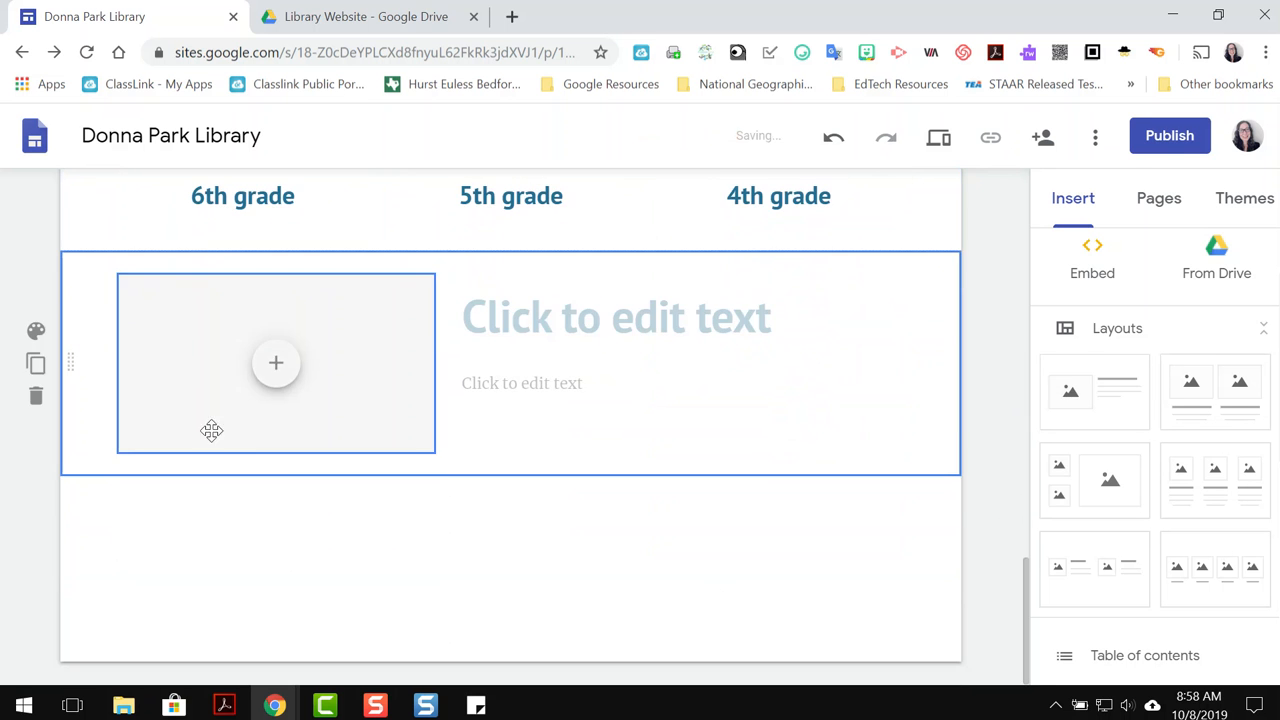
click(276, 368)
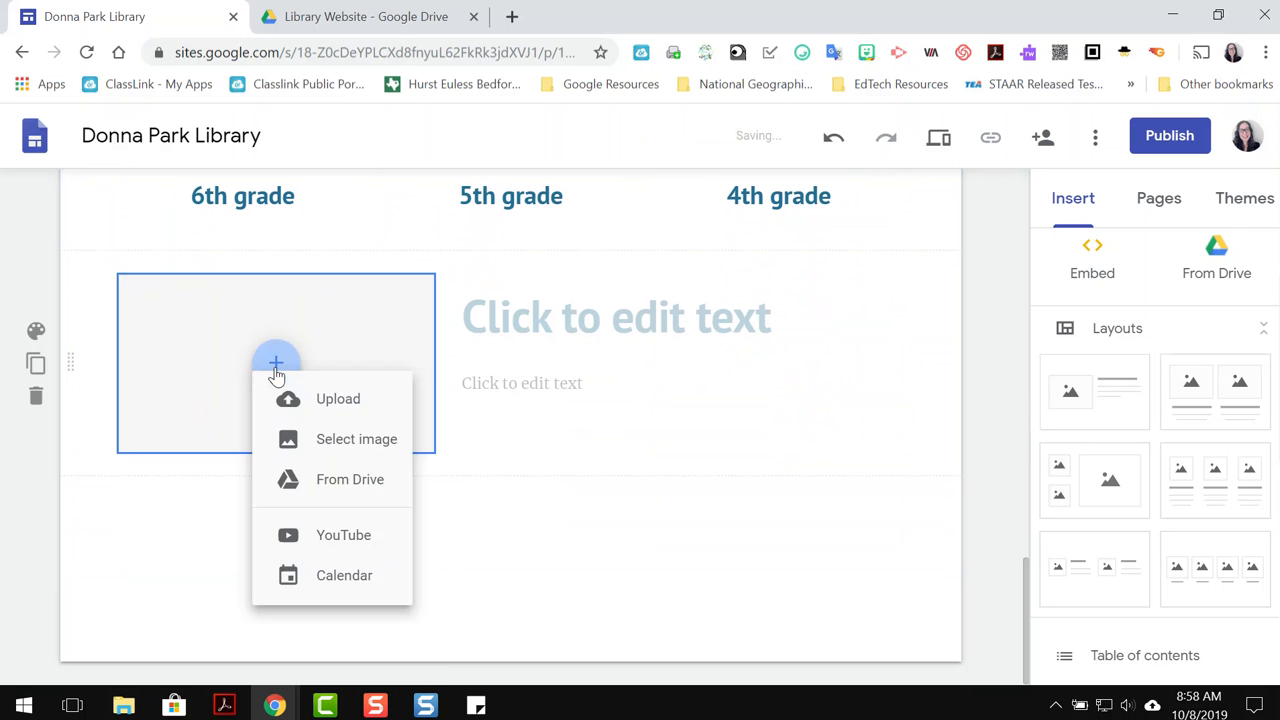
click(294, 499)
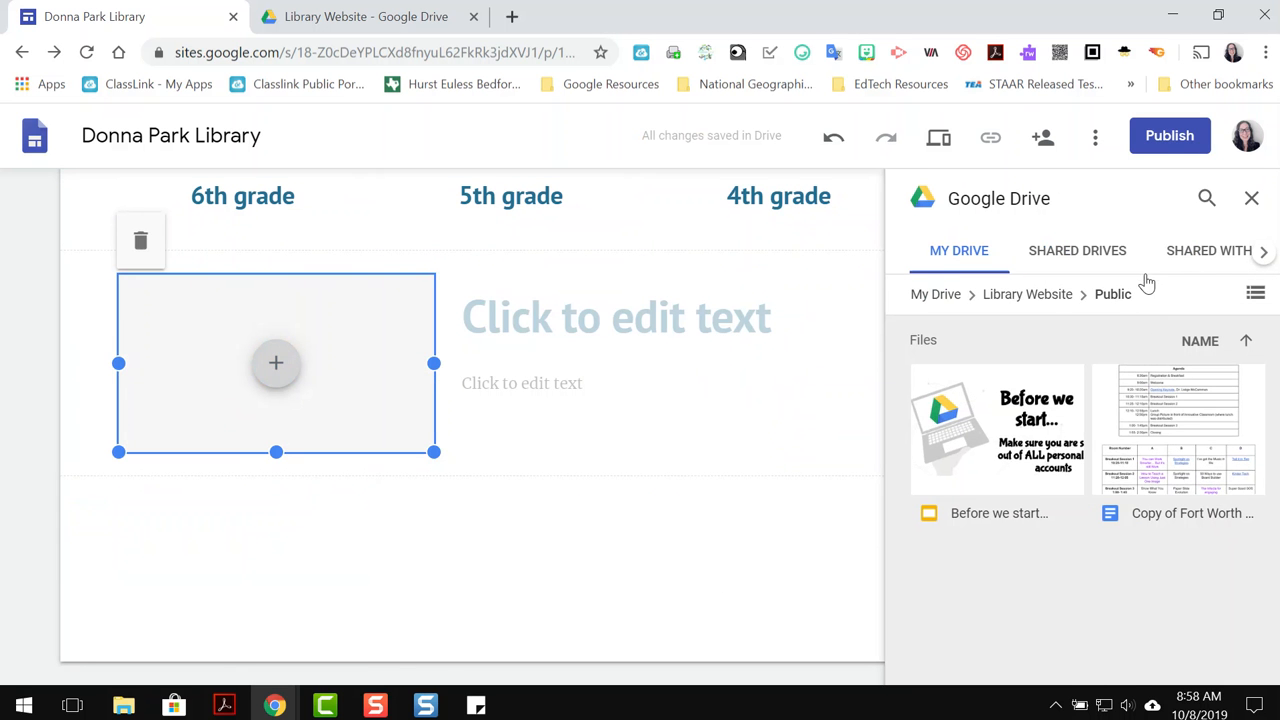
click(1040, 294)
scroll(1163, 555, down, 1)
click(1178, 462)
click(1236, 661)
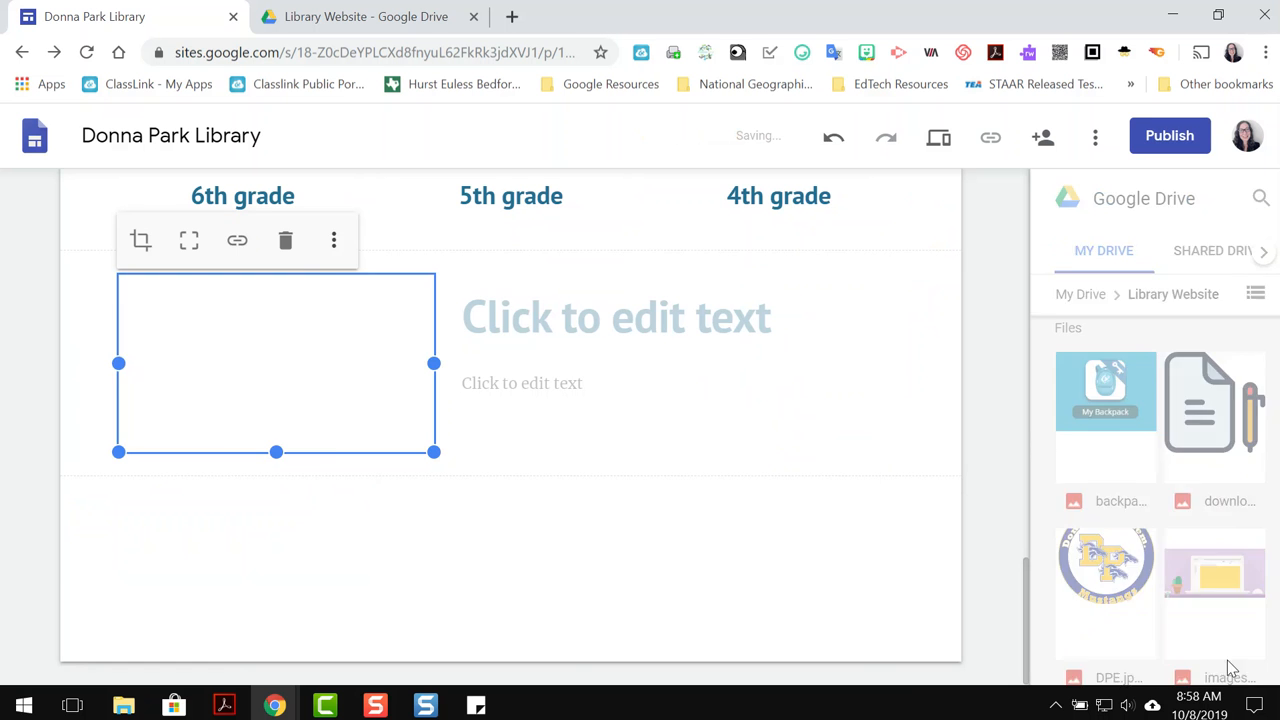
Step: Enter the title "Bluebonnet Breakfast" and paste the body text "Our Bluebonnet wall is under way and showing students who have earned the breakfast."
click(546, 313)
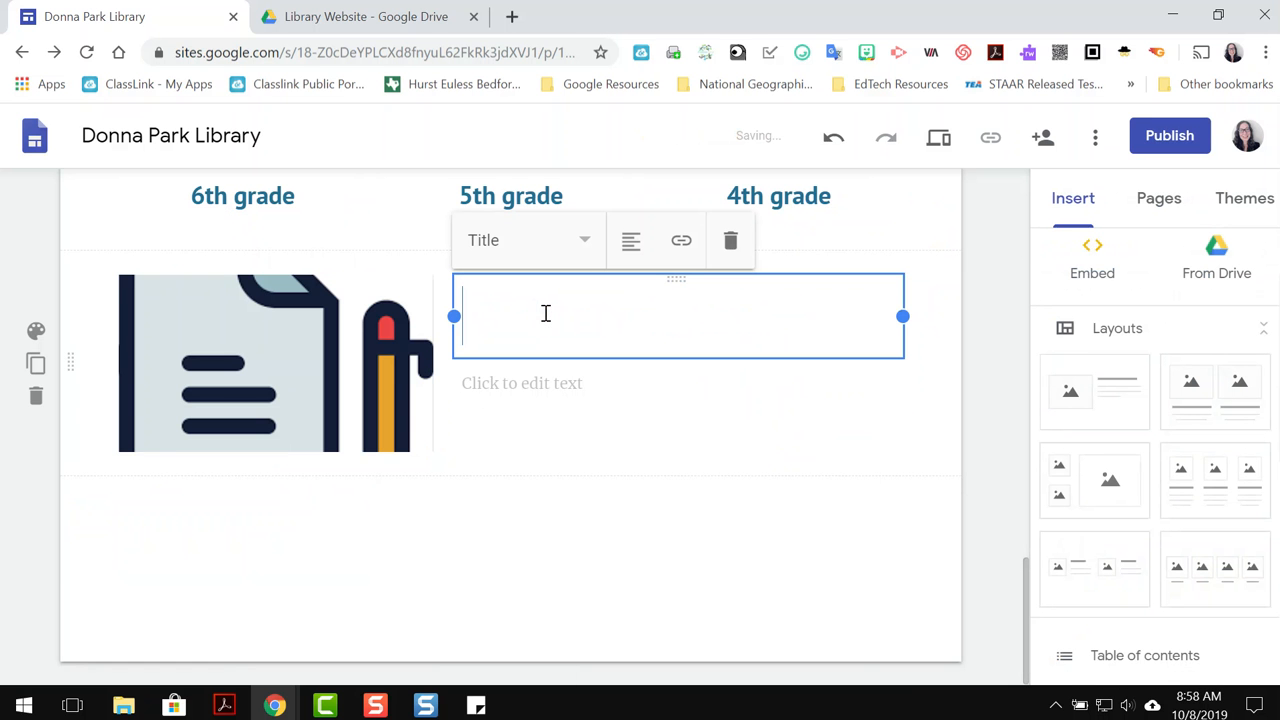
text(Bluebonnet Breakfast)
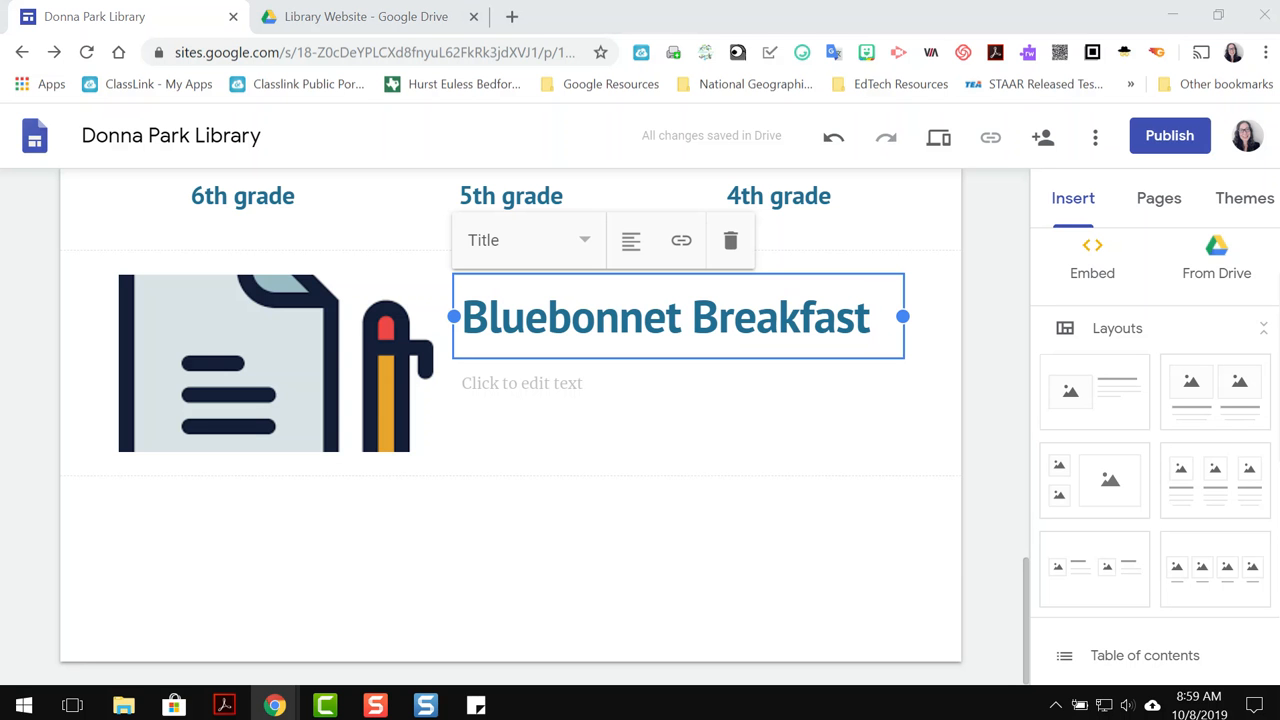
click(543, 383)
key(ctrl+v)
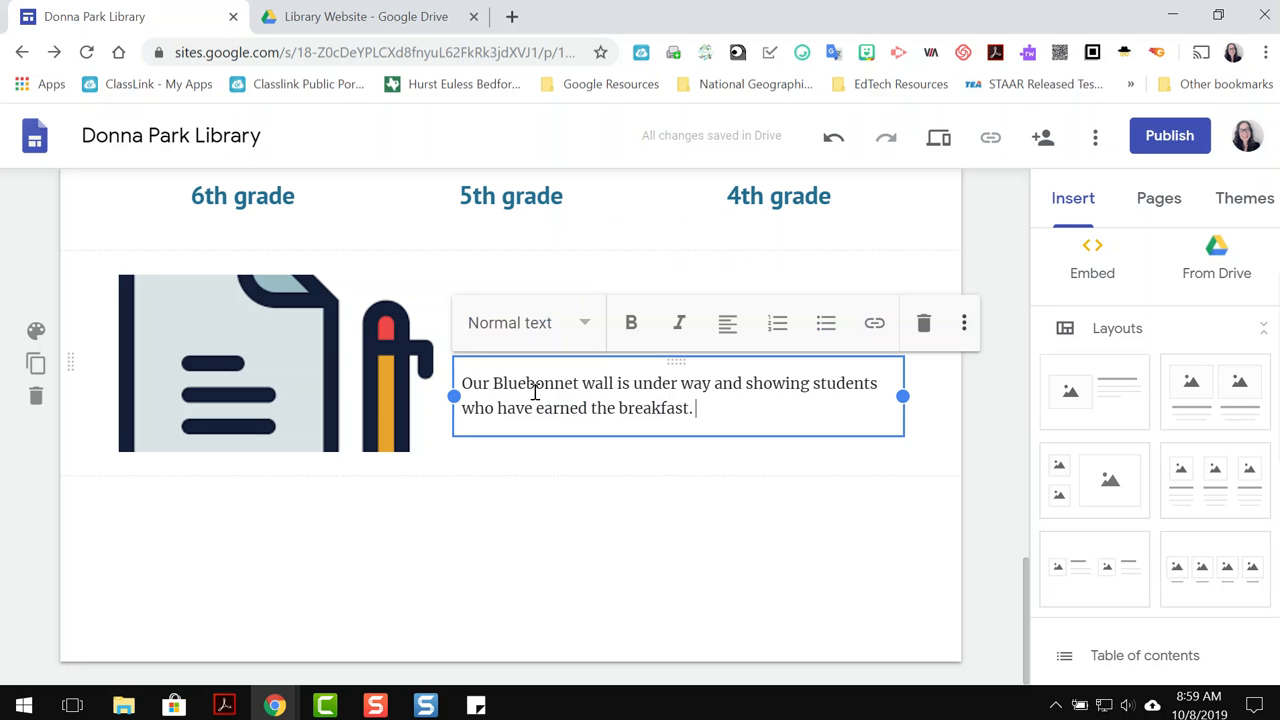
Step: Uncrop the document-and-pen image beside the Bluebonnet Breakfast text and shrink it so it takes up less width
click(216, 376)
click(251, 288)
click(190, 243)
click(605, 474)
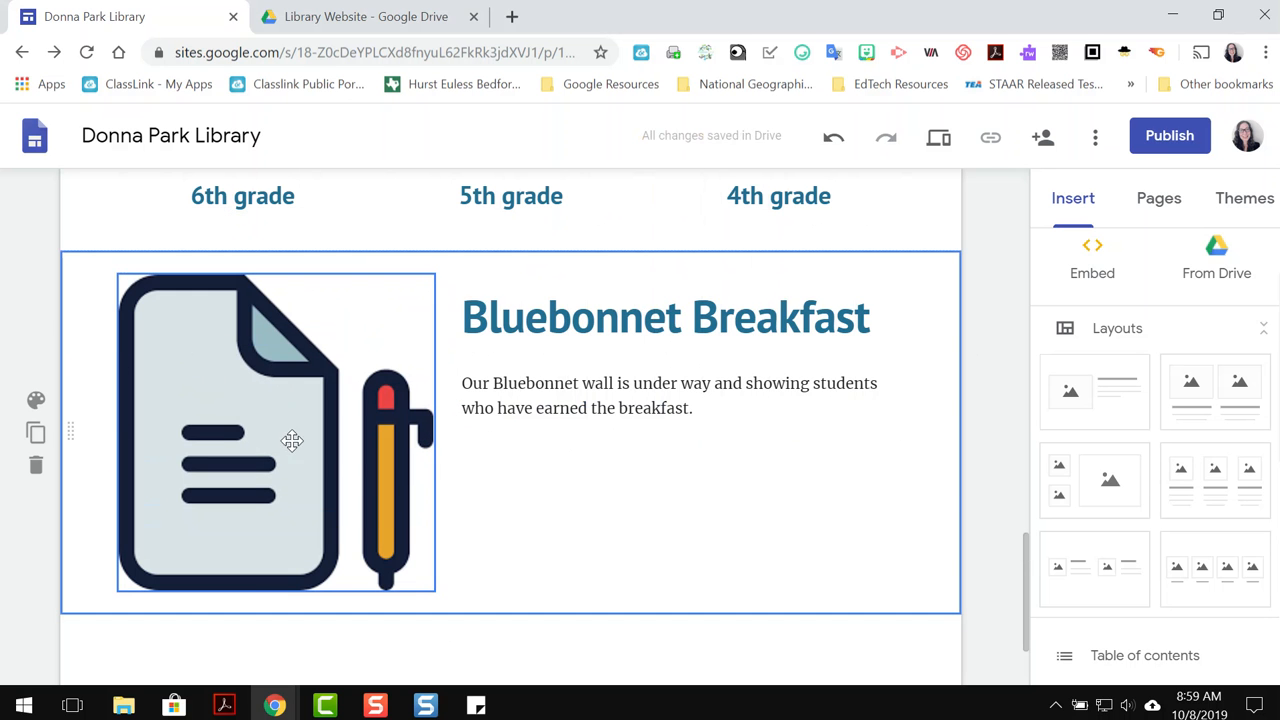
click(364, 545)
drag(437, 591, 337, 428)
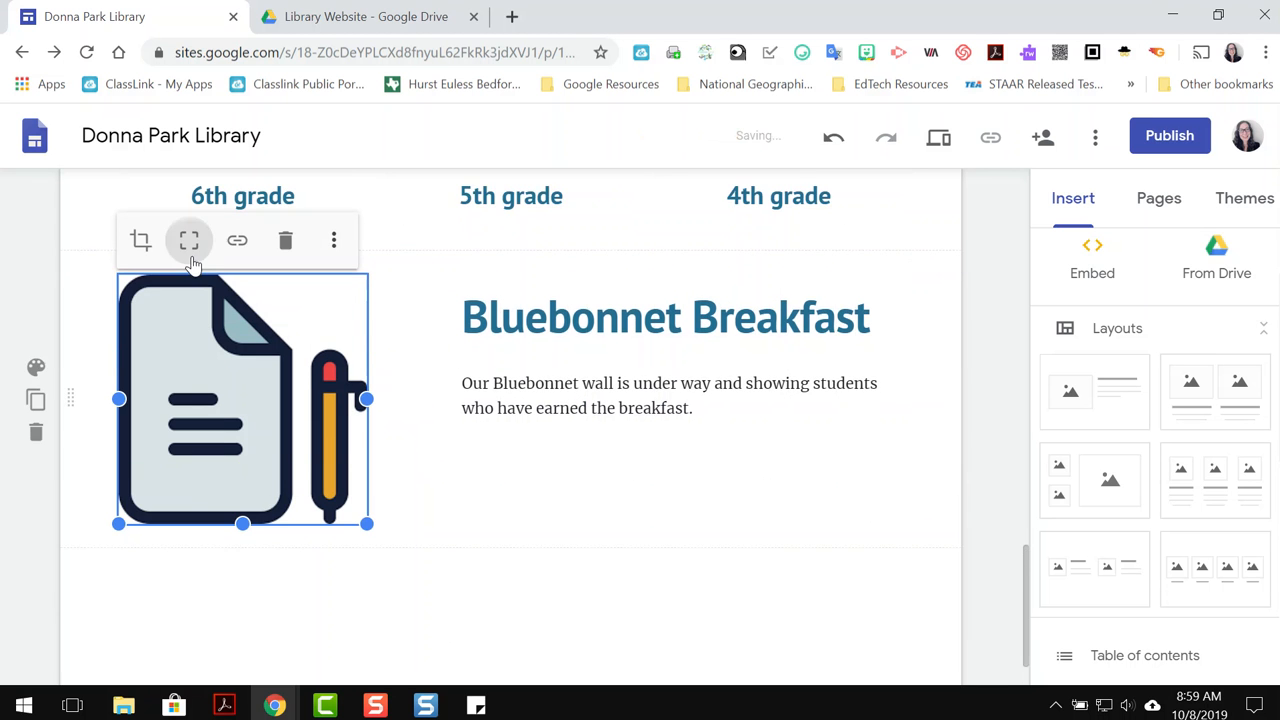
scroll(435, 512, down, 1)
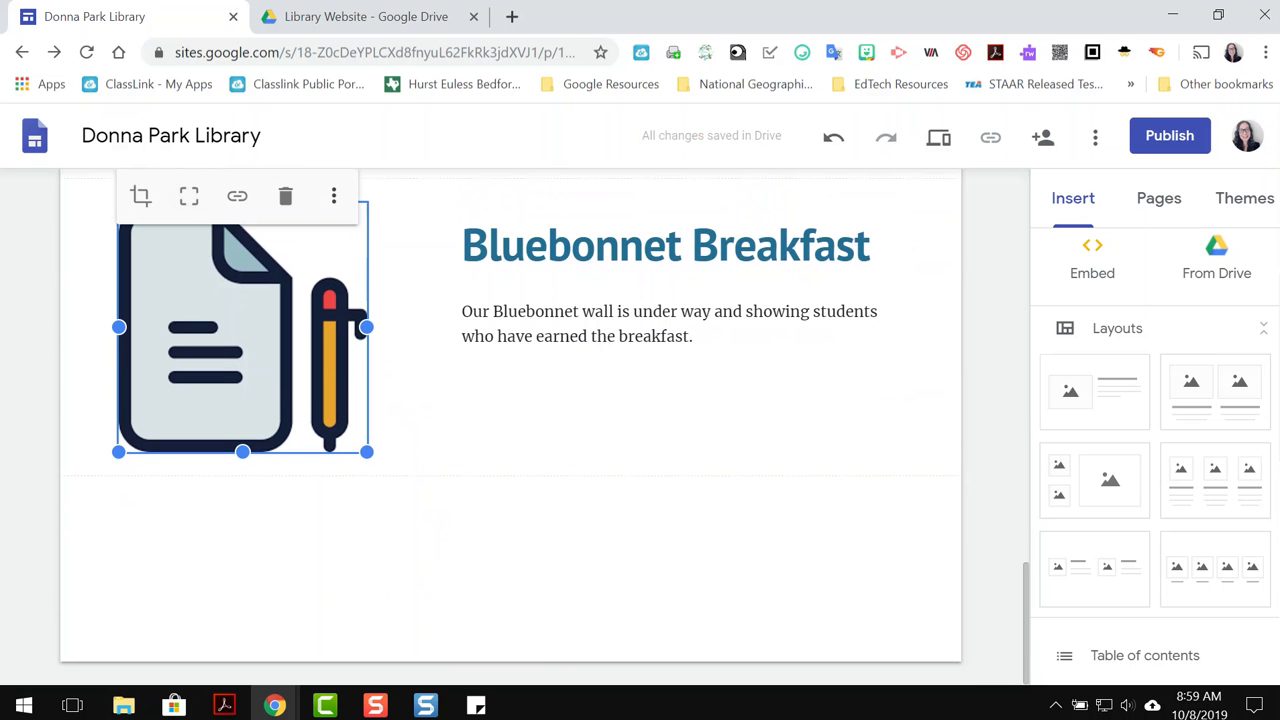
click(420, 585)
Step: Add a divider below the Bluebonnet Breakfast section, followed by an empty single-image-and-text layout
scroll(1137, 540, down, 2)
scroll(1137, 540, down, 2)
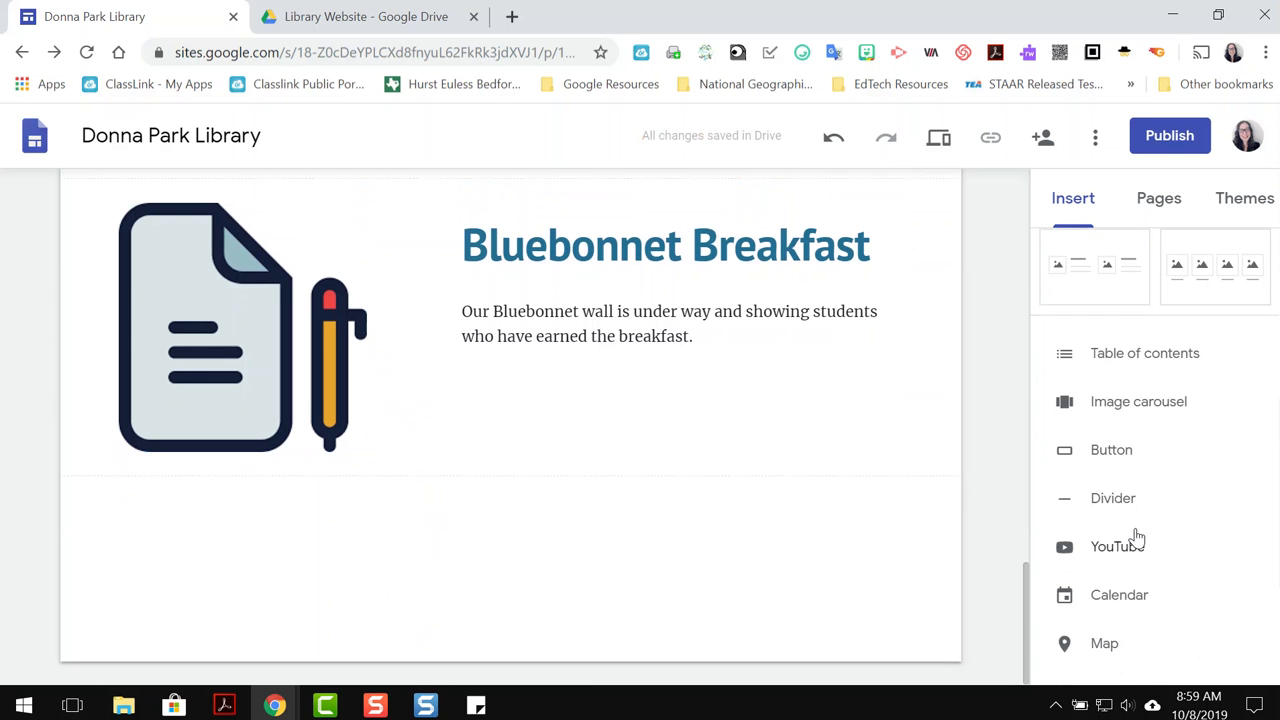
click(1115, 502)
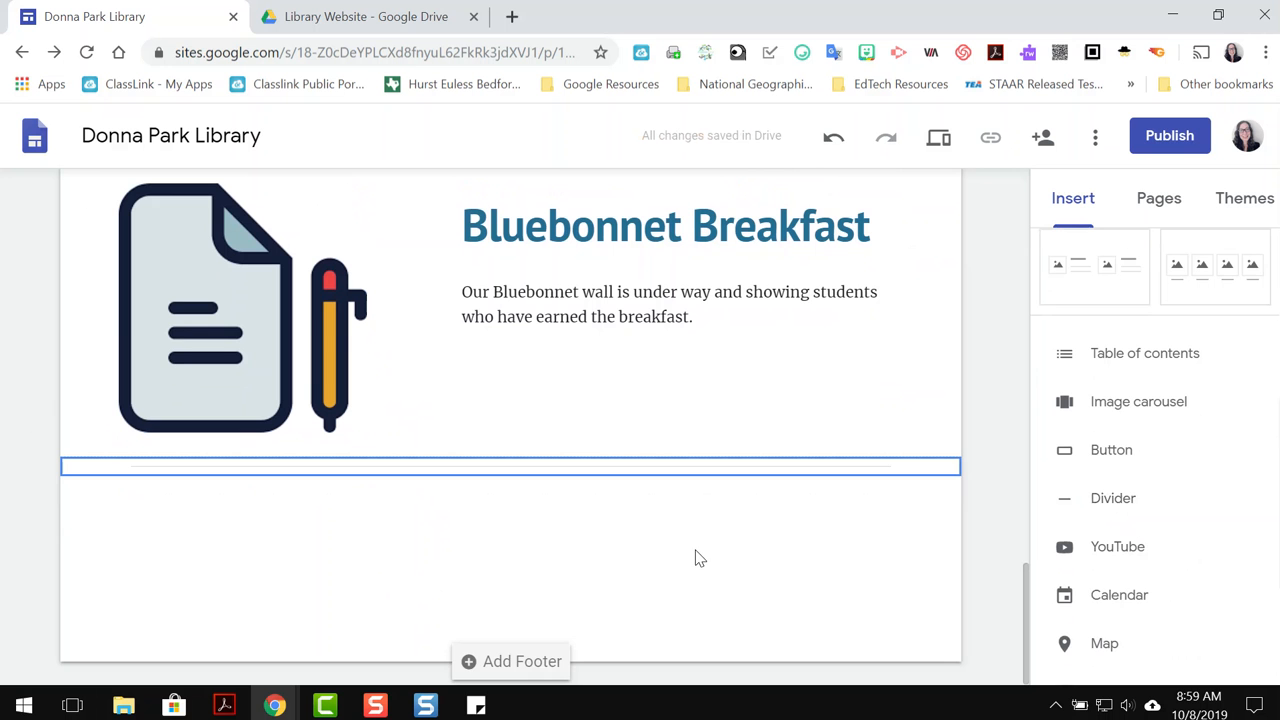
scroll(1085, 460, up, 3)
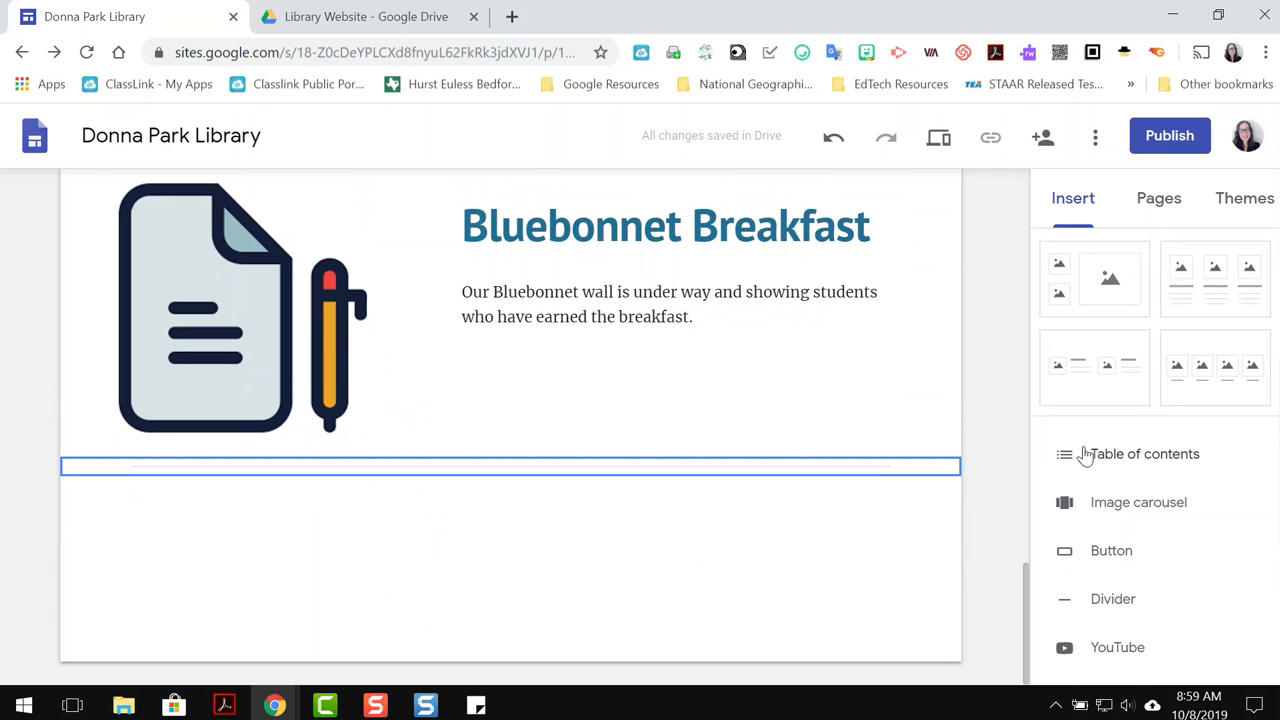
click(1091, 297)
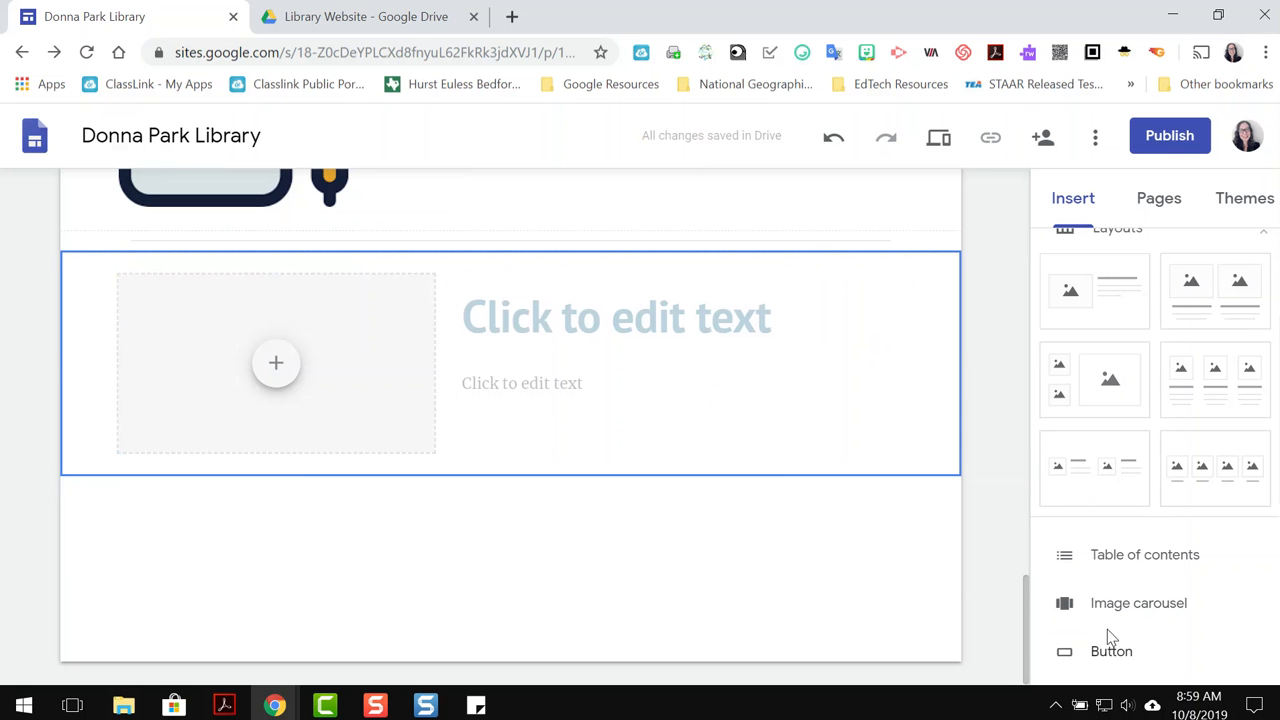
Step: Add another divider below the empty layout, followed by a three-column image-and-text layout
scroll(1121, 632, down, 2)
click(1093, 504)
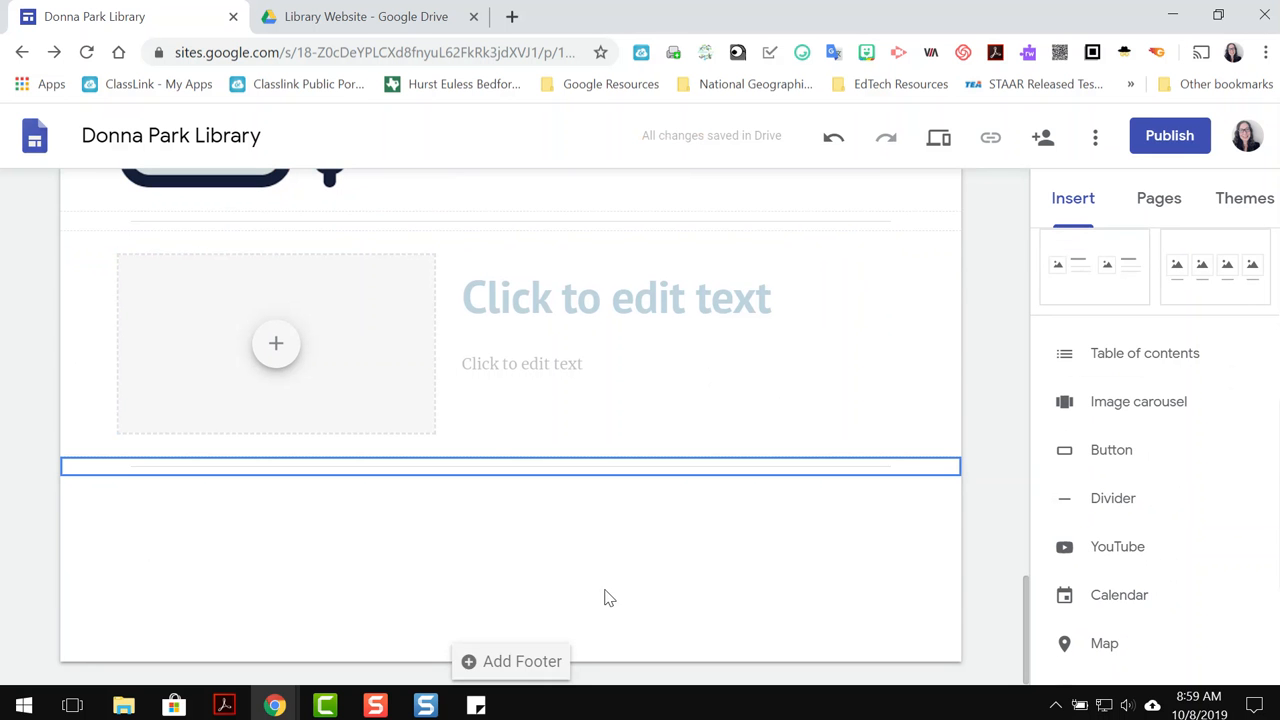
scroll(1196, 388, up, 2)
click(1208, 378)
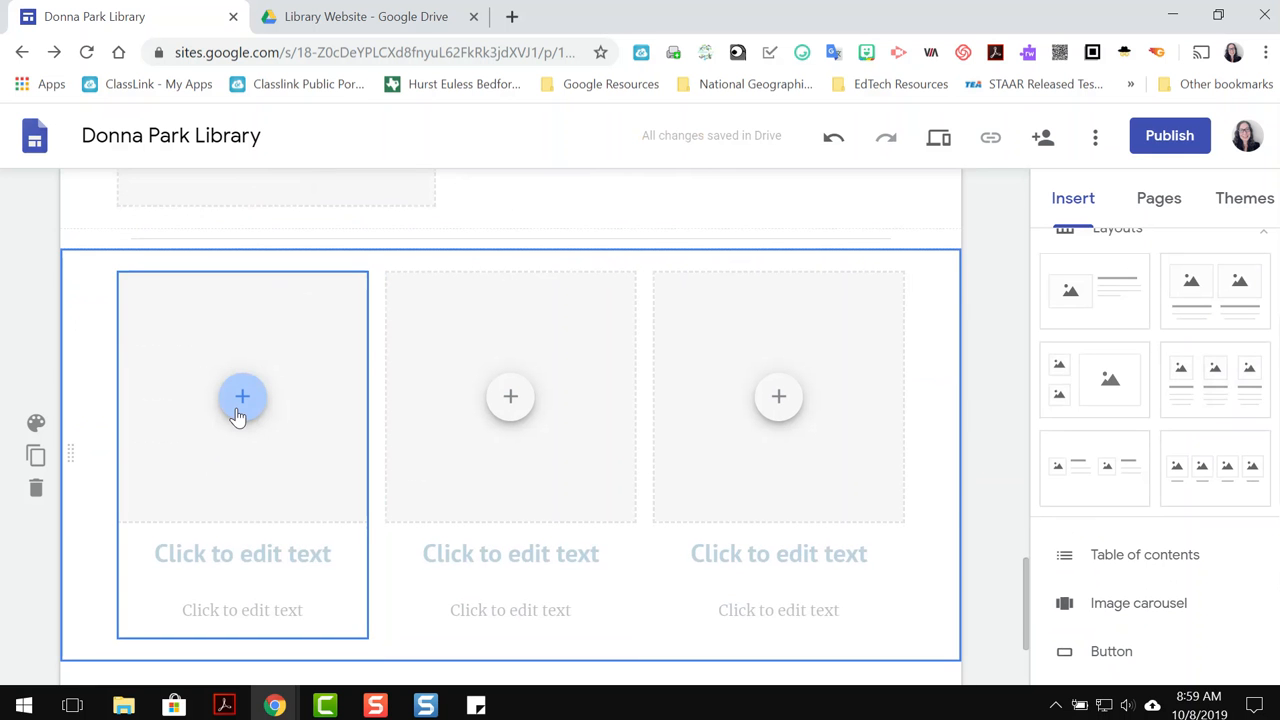
Step: Insert images.jpg from the Library Website Drive folder into the first placeholder of the three-column layout
click(240, 398)
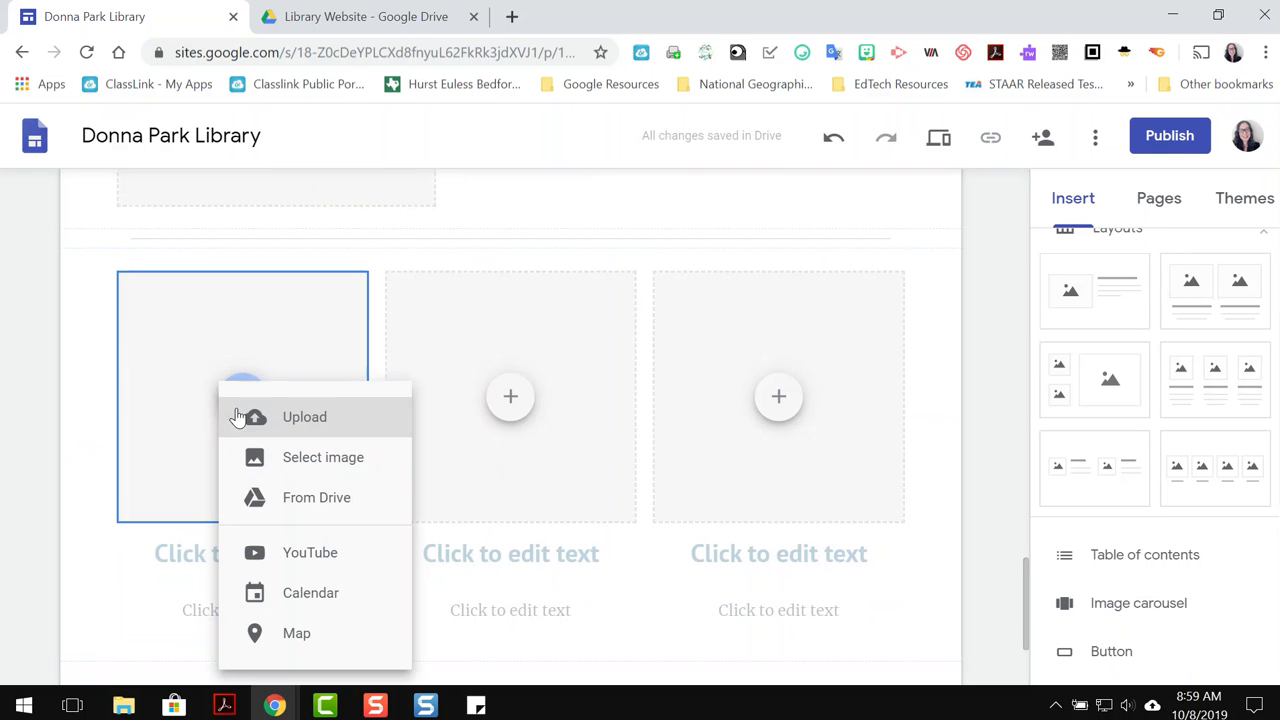
click(271, 504)
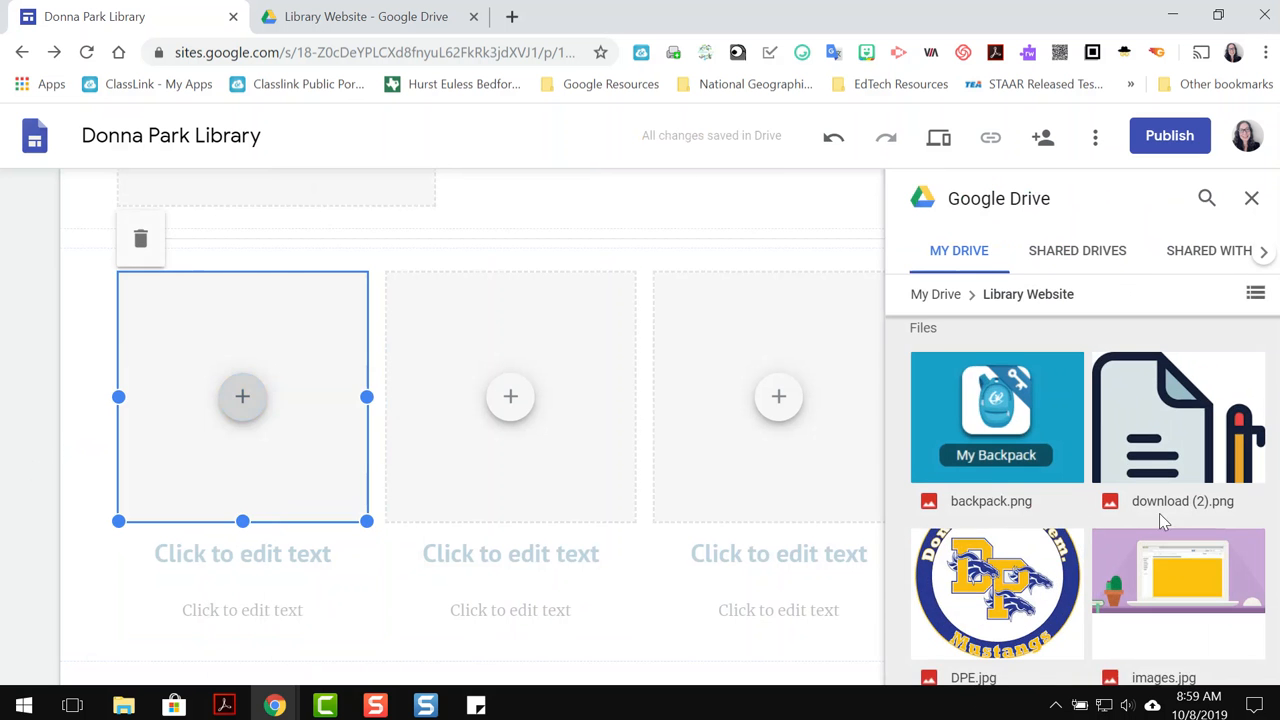
click(1237, 594)
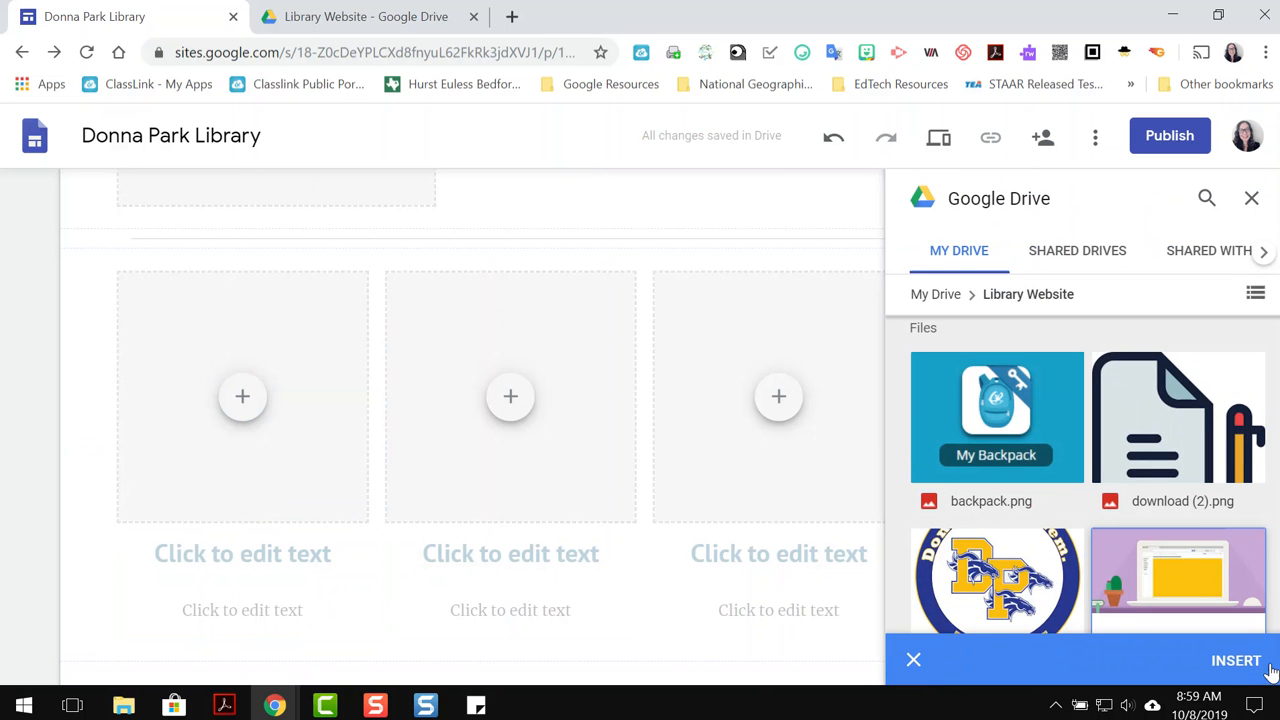
click(1268, 668)
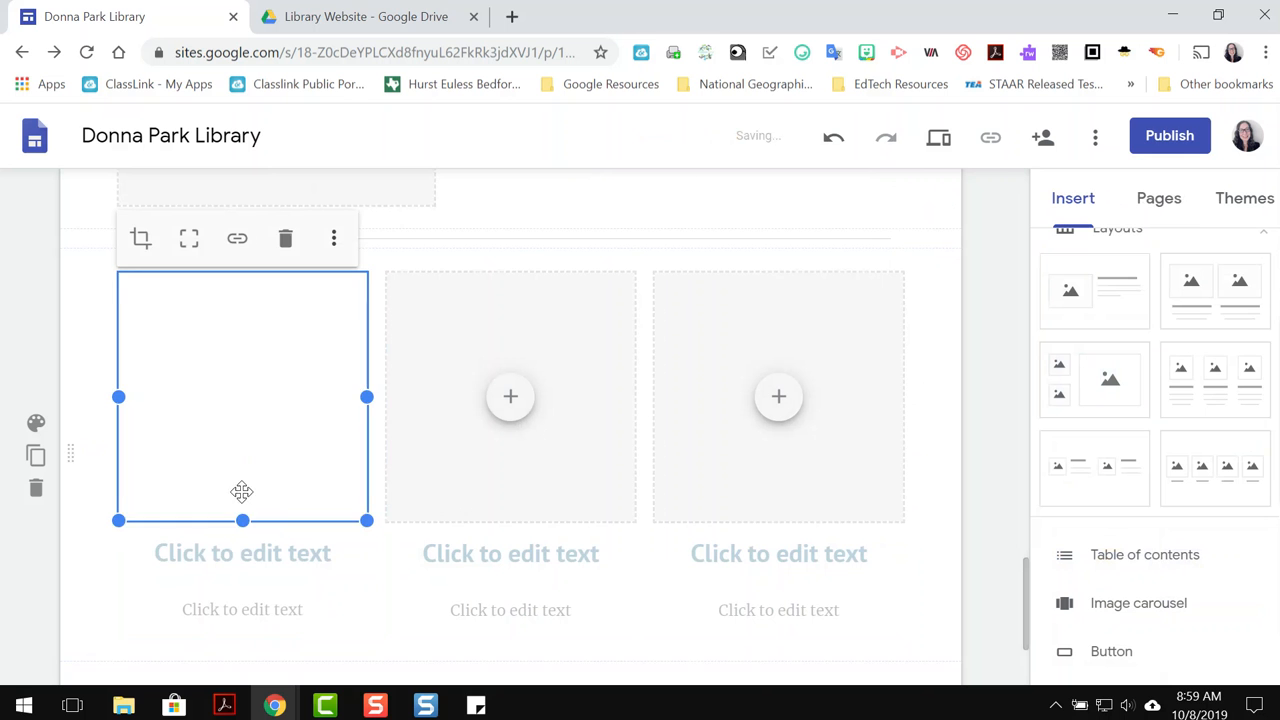
Step: Enter the heading "Circulation" and the body text "7.398" under the first image
click(227, 550)
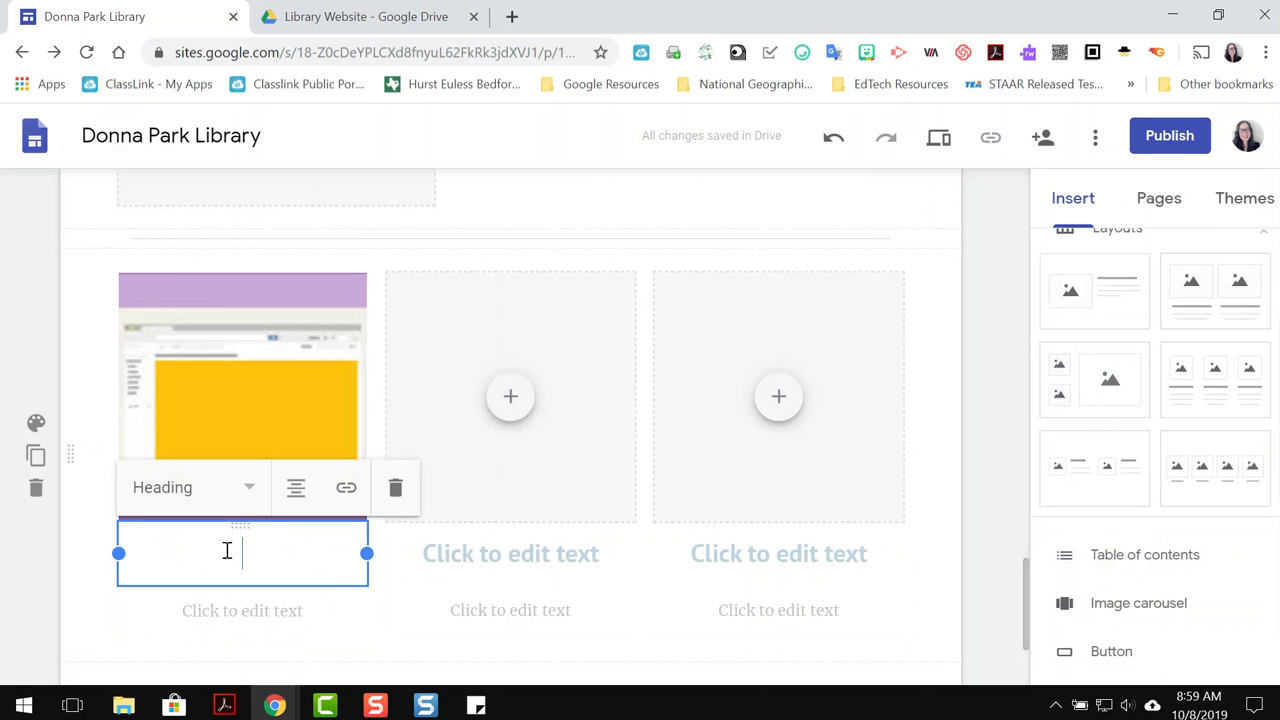
text(Circulation)
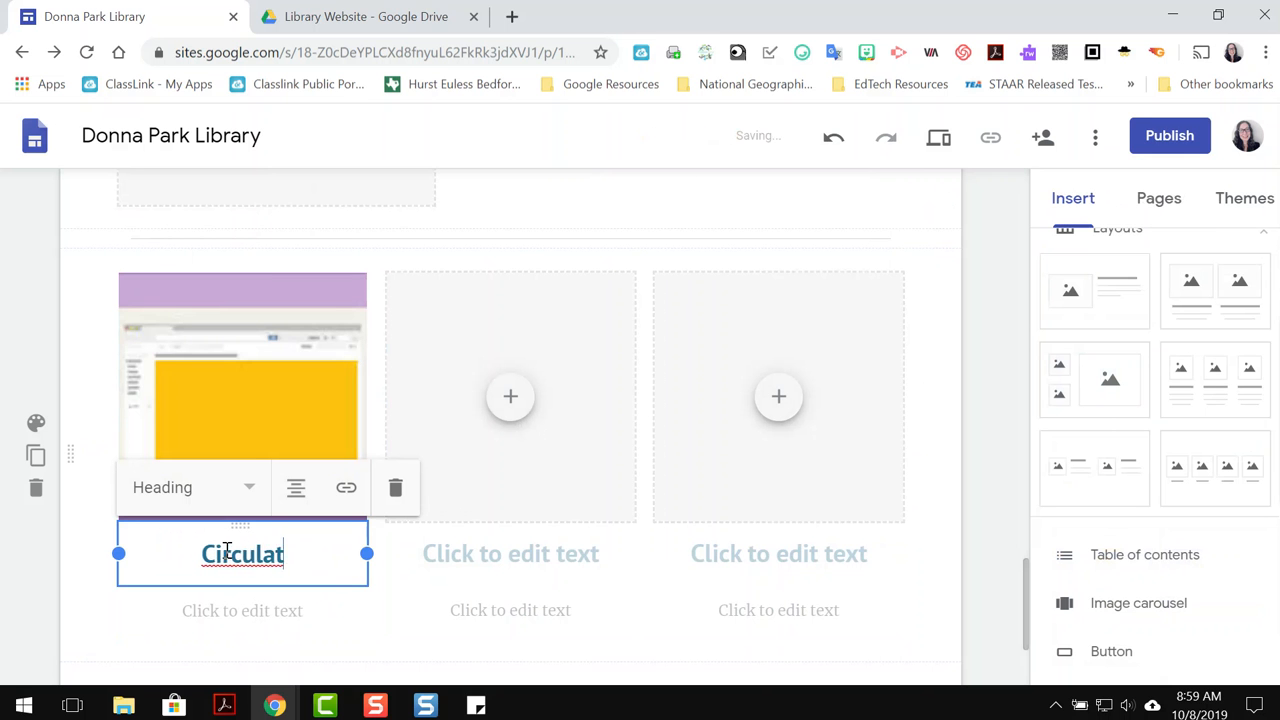
click(243, 616)
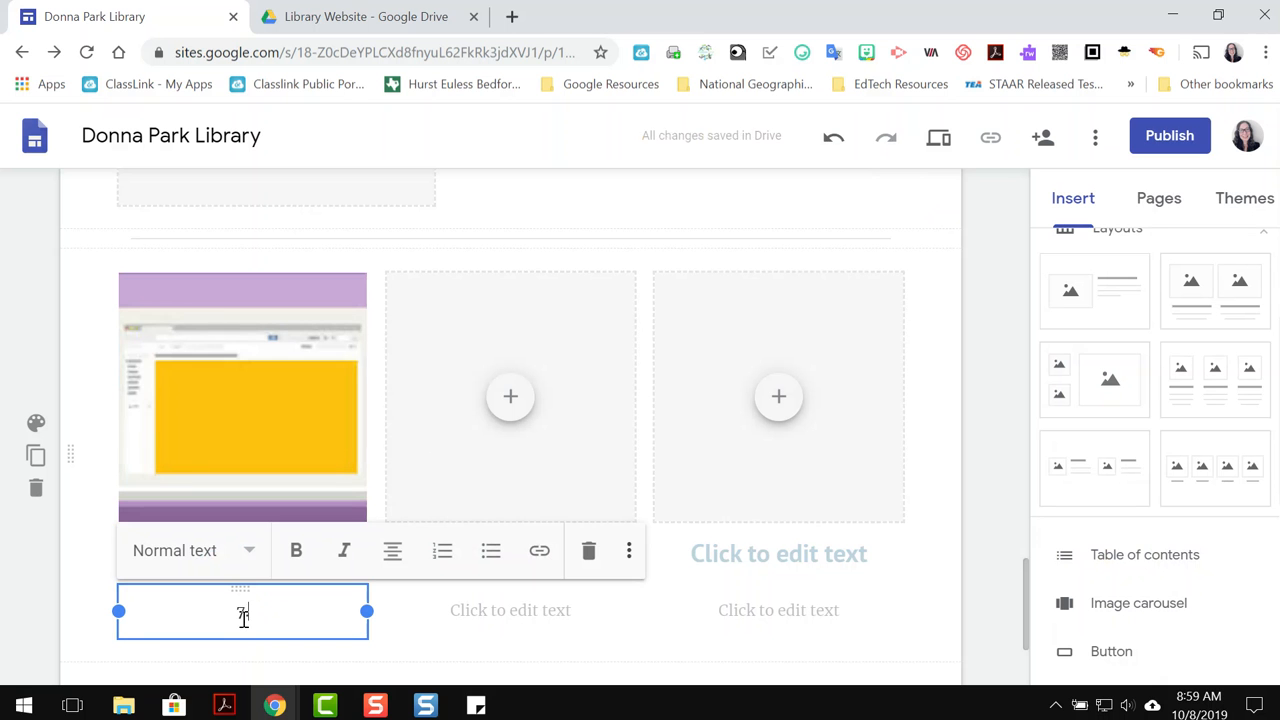
text(7.398)
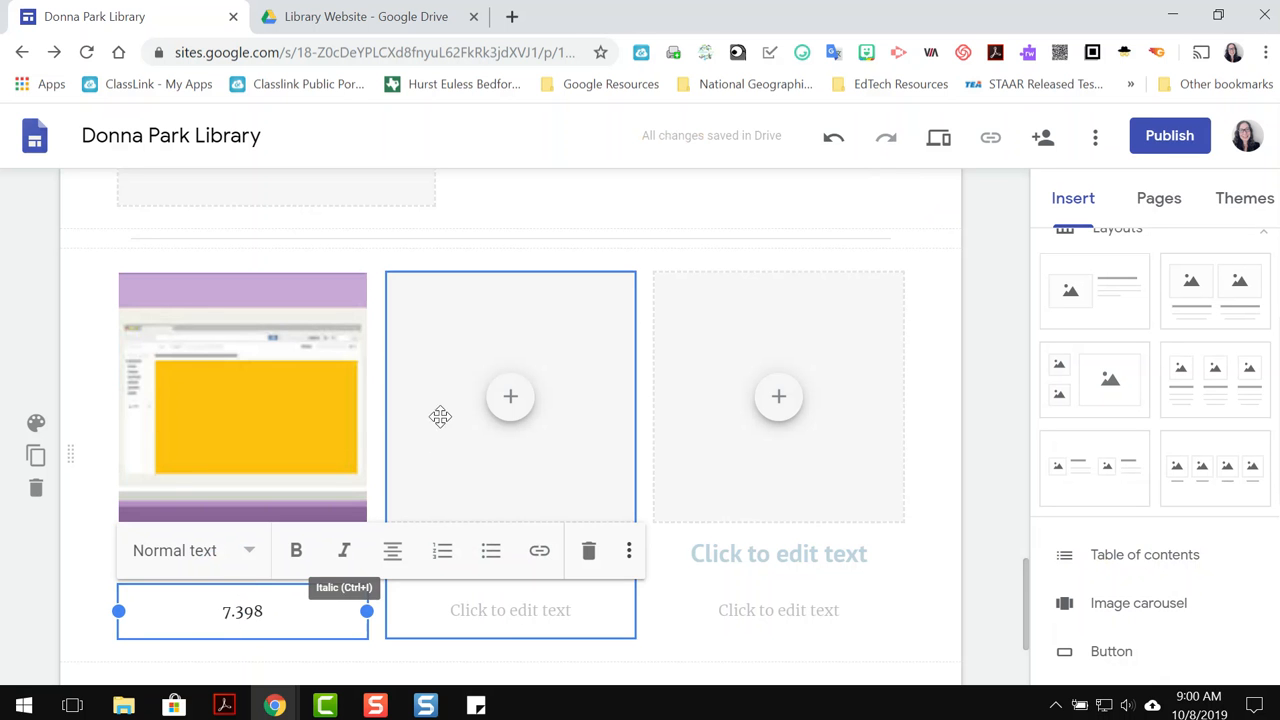
Step: Insert backpack.png from the Library Website Drive folder into the second placeholder of the three-column layout
click(511, 402)
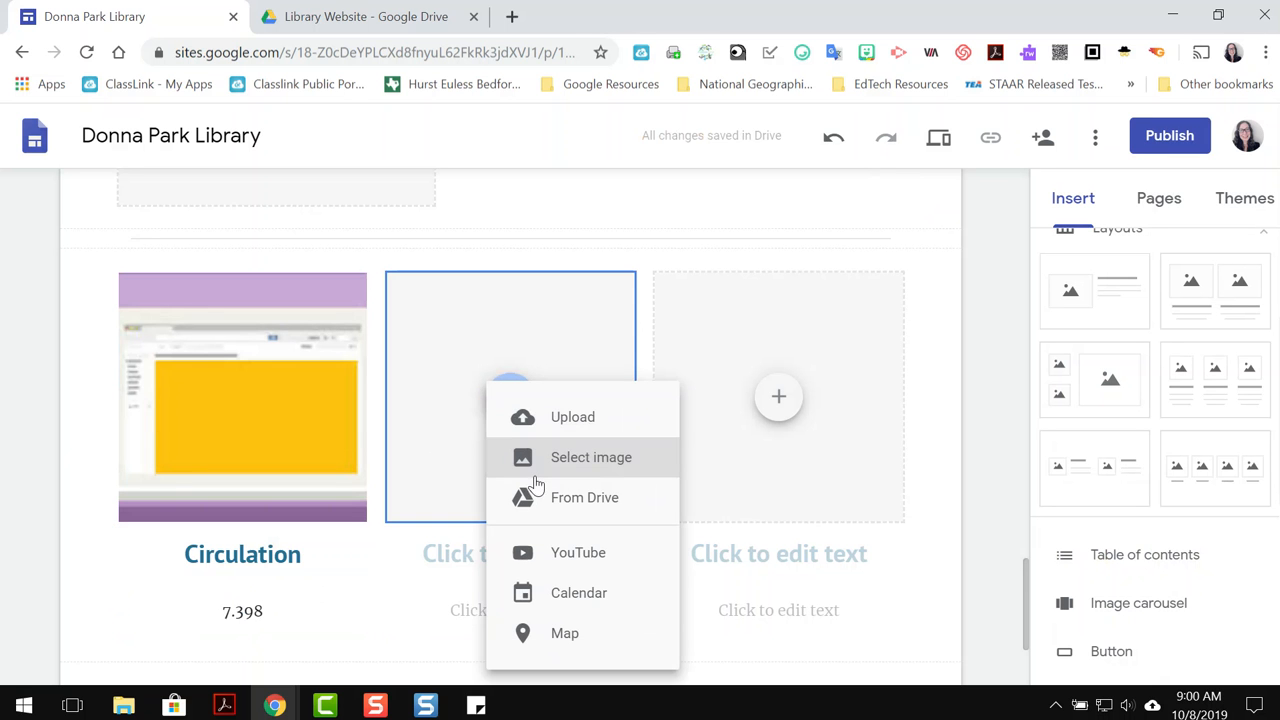
click(569, 501)
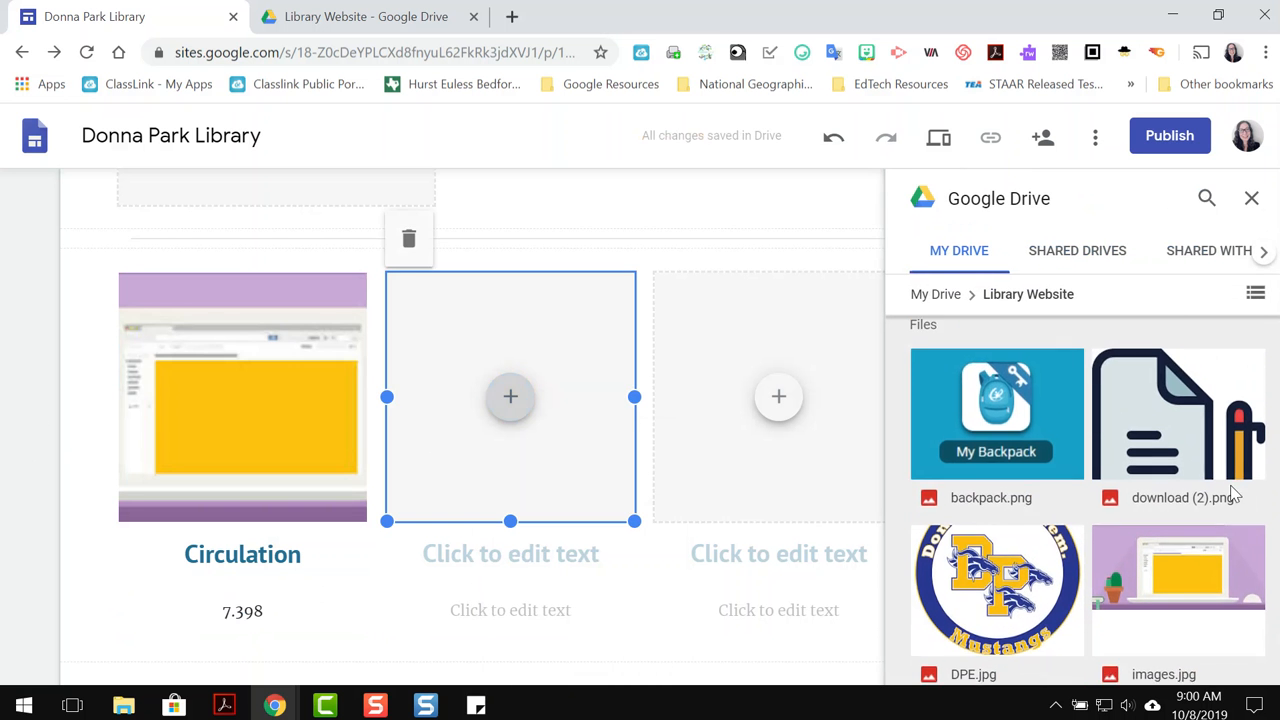
scroll(1235, 492, down, 1)
click(1022, 400)
click(1265, 668)
Step: Enter the heading "New Titles" and the body text "62" under the backpack image
click(477, 556)
text(New titles)
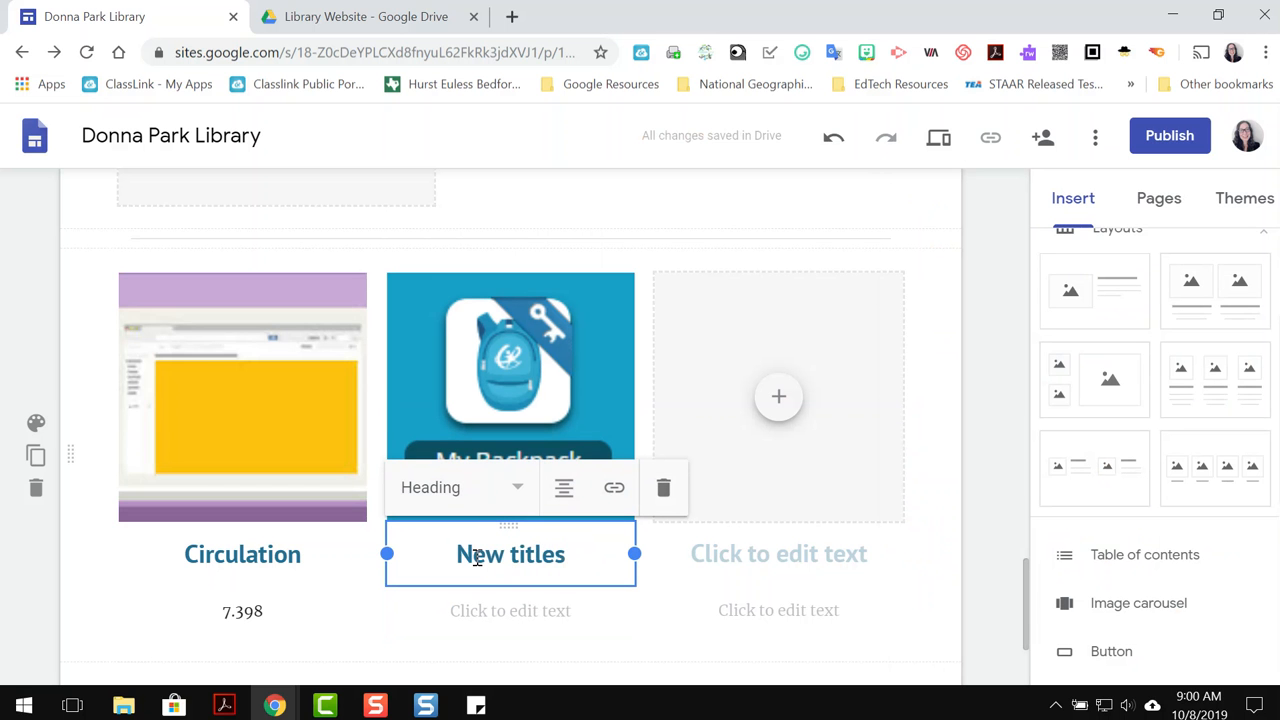
key(BackSpace)
text(T)
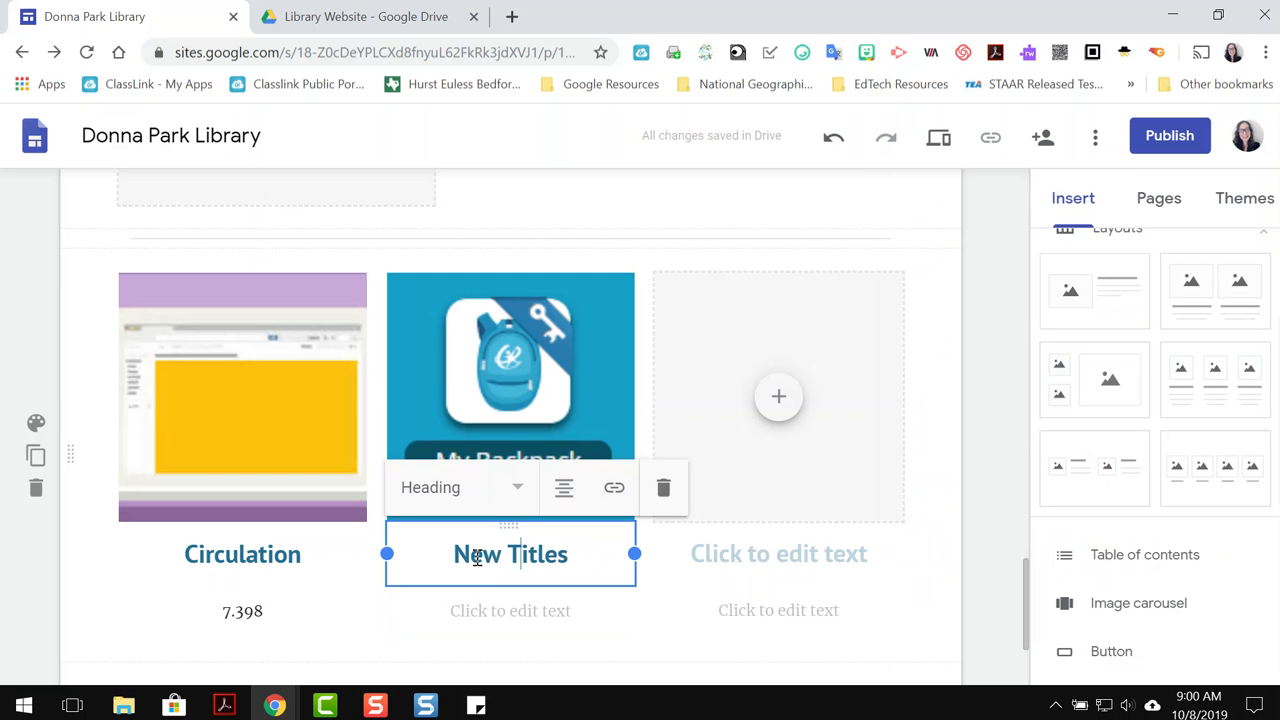
click(507, 613)
text(62)
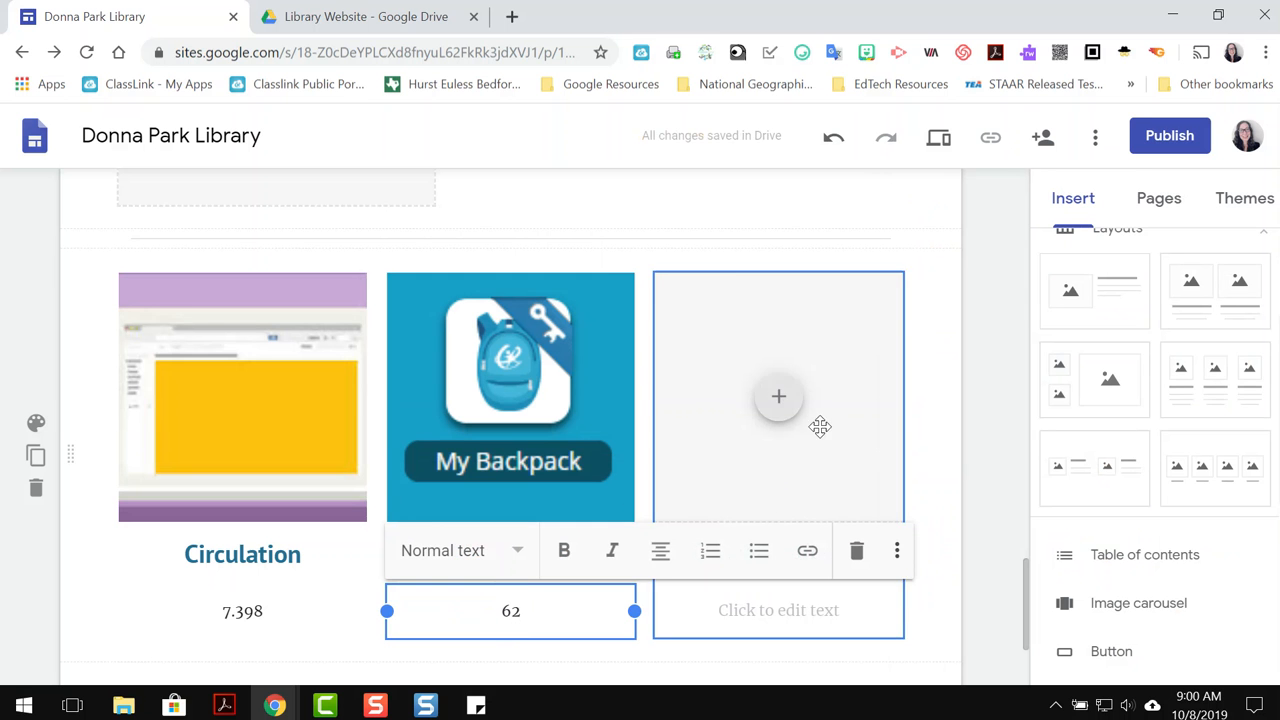
Step: Insert download (2).png from the Library Website Drive folder into the third placeholder of the three-column layout
click(779, 397)
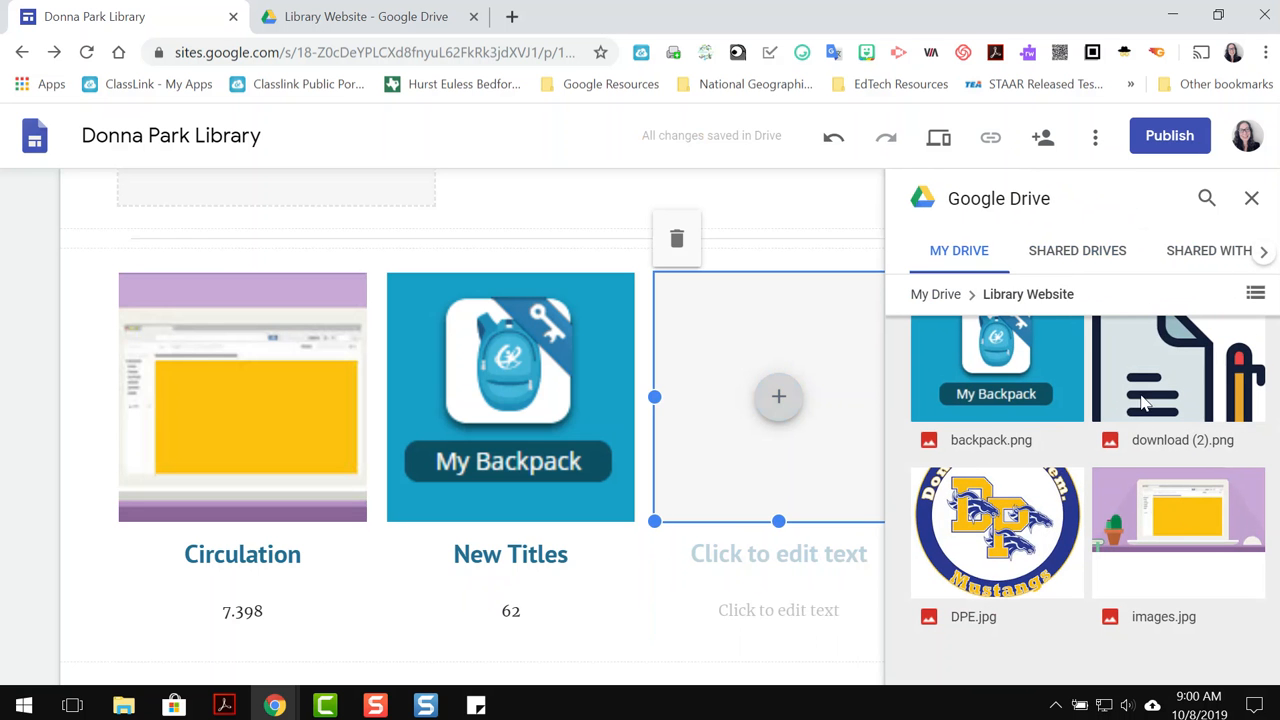
click(1128, 425)
click(1230, 658)
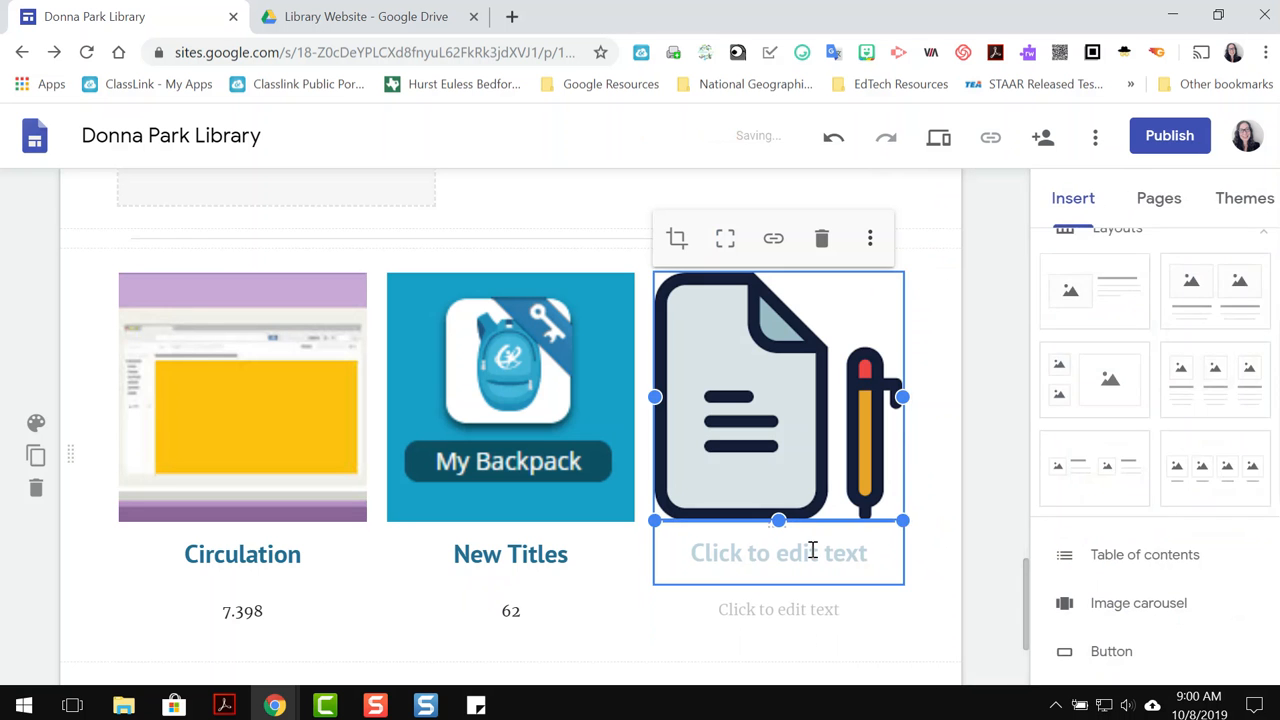
Step: Enter the heading "Library Lessons" and the body text "68" under the document-and-pen image
click(809, 551)
text(Lib)
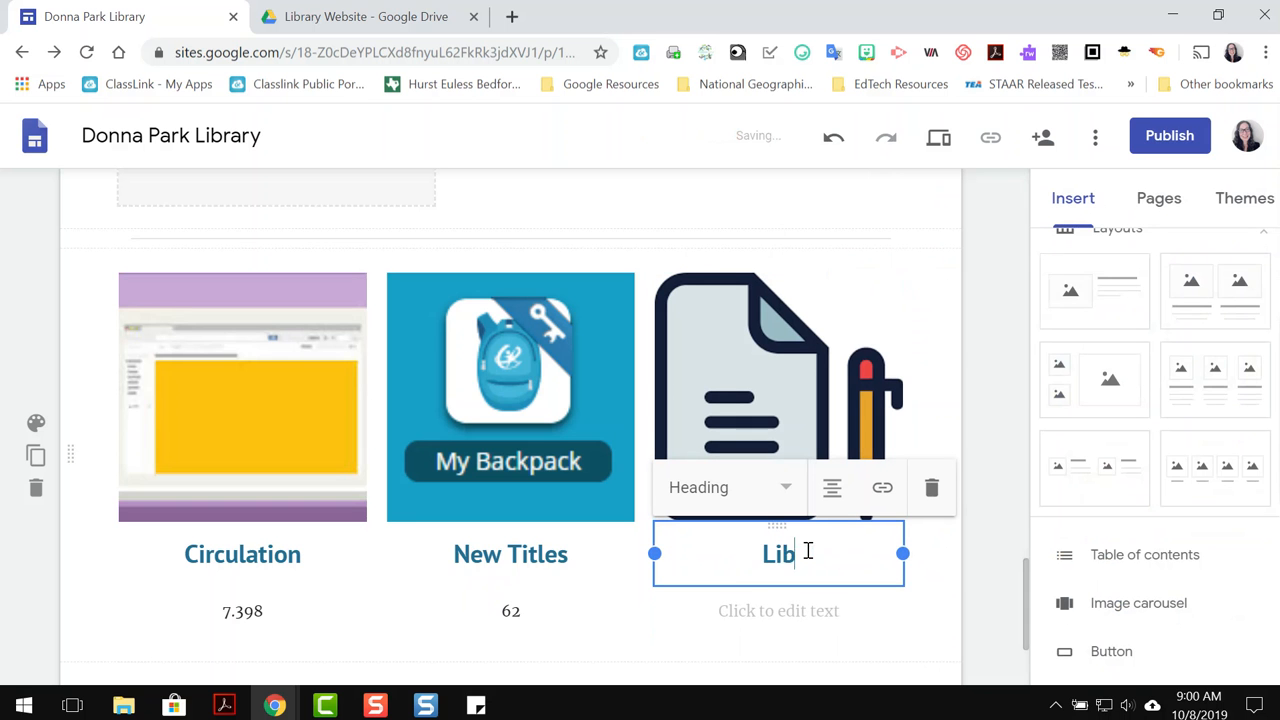
text(rary Lessons)
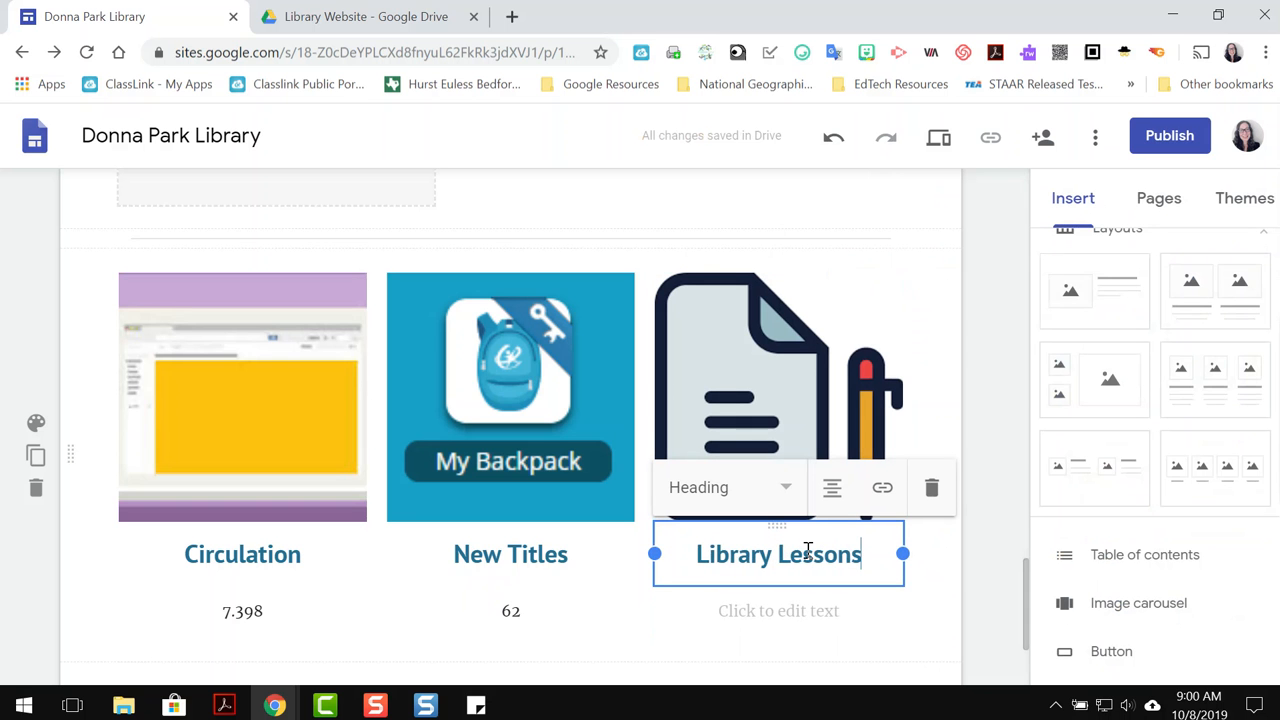
click(794, 610)
text(68)
Step: Set the site's publishing access so anyone can find and view the published version, and leave the publish dialog without publishing
scroll(487, 405, down, 2)
scroll(487, 405, up, 4)
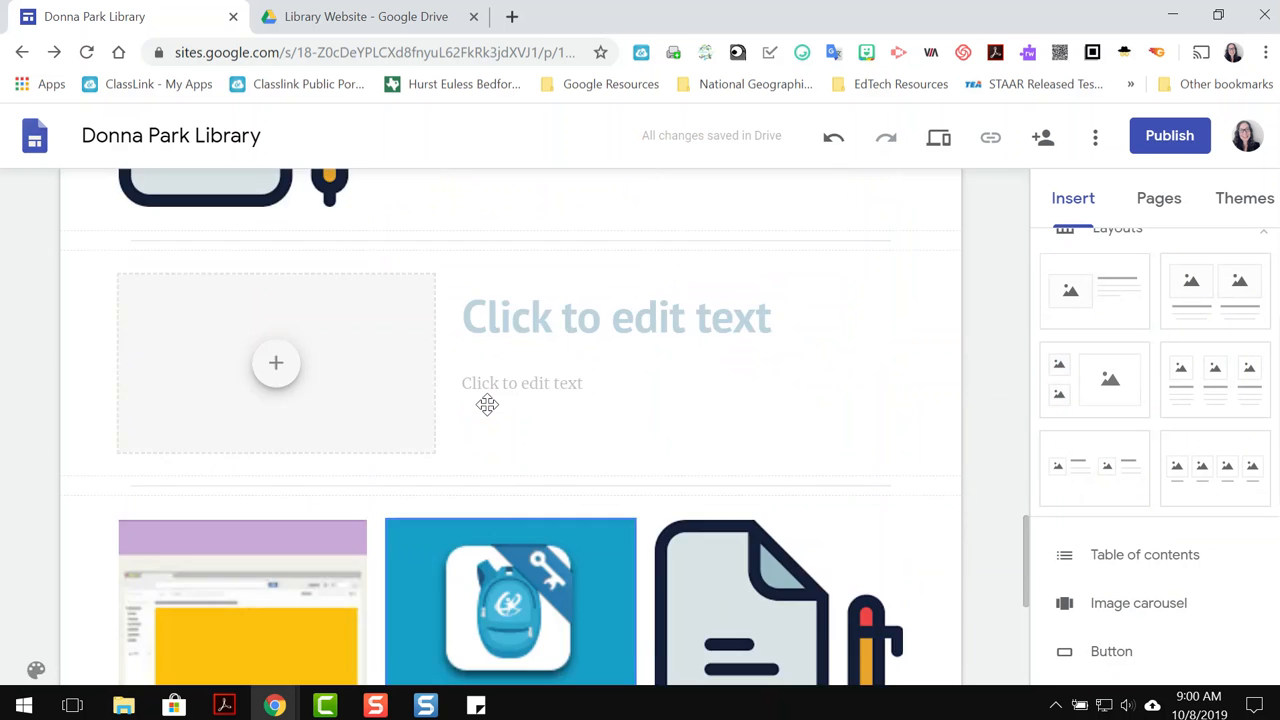
scroll(487, 405, up, 10)
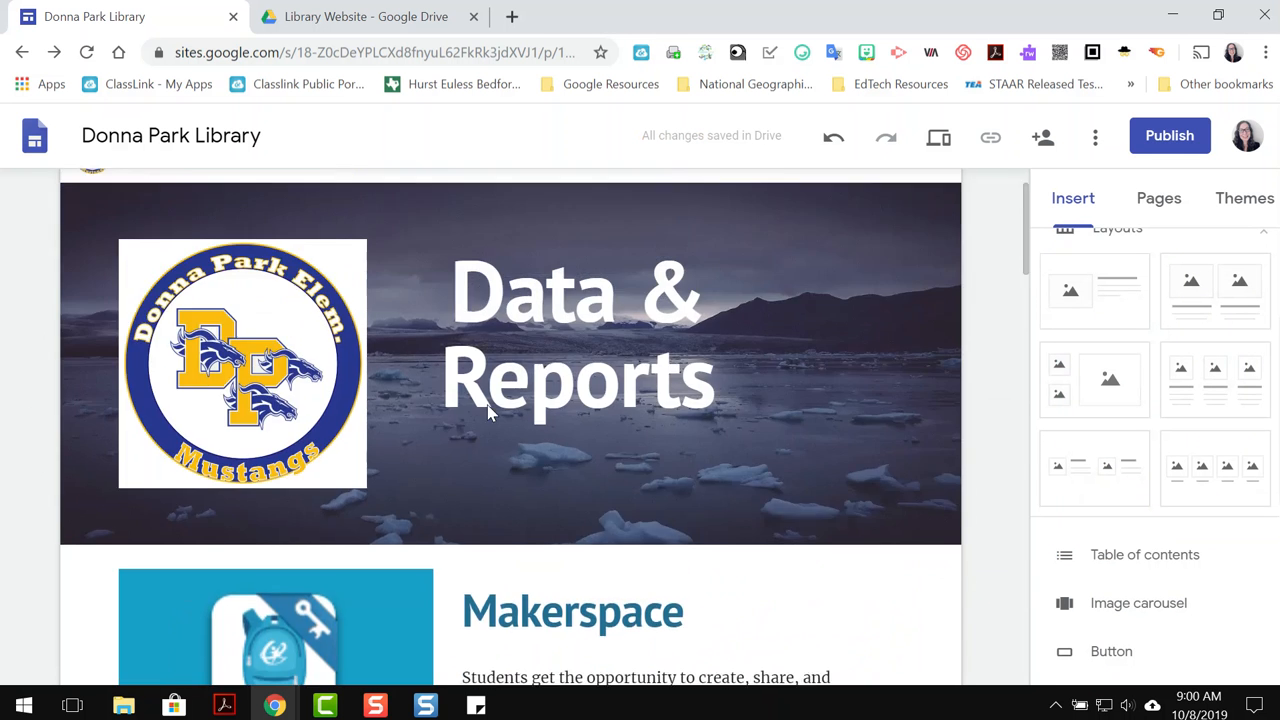
scroll(490, 413, up, 1)
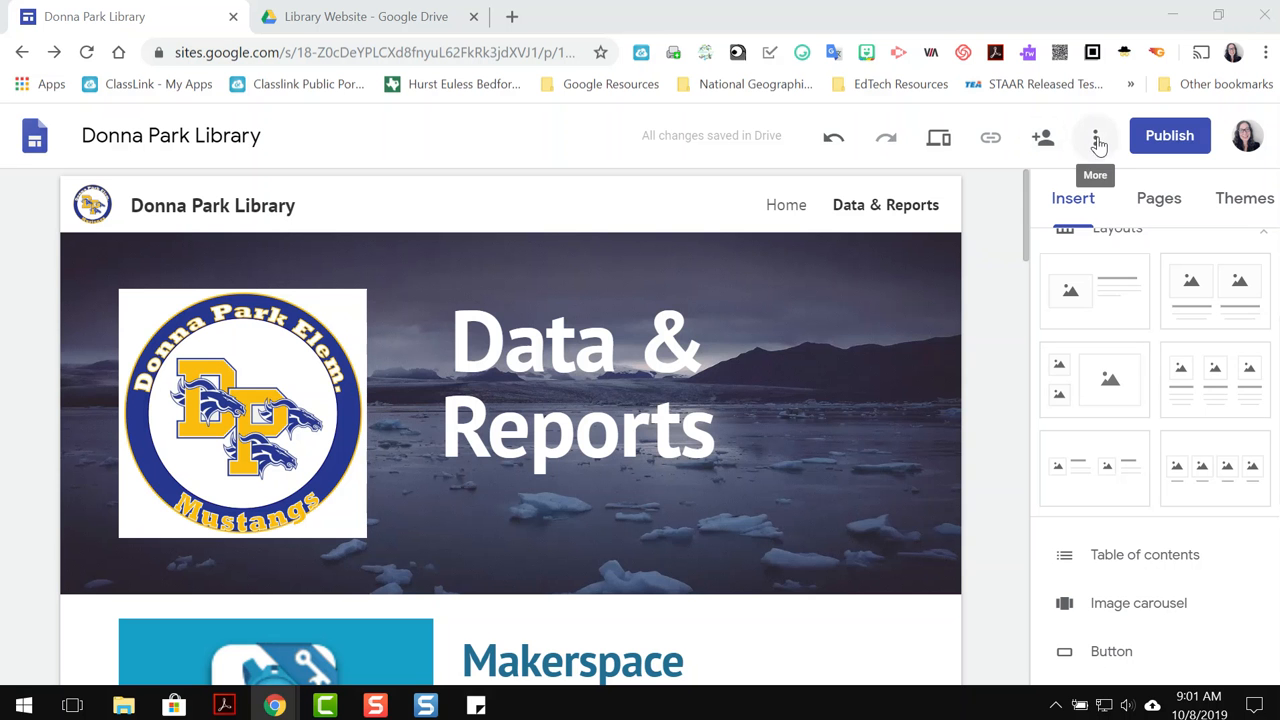
click(1167, 141)
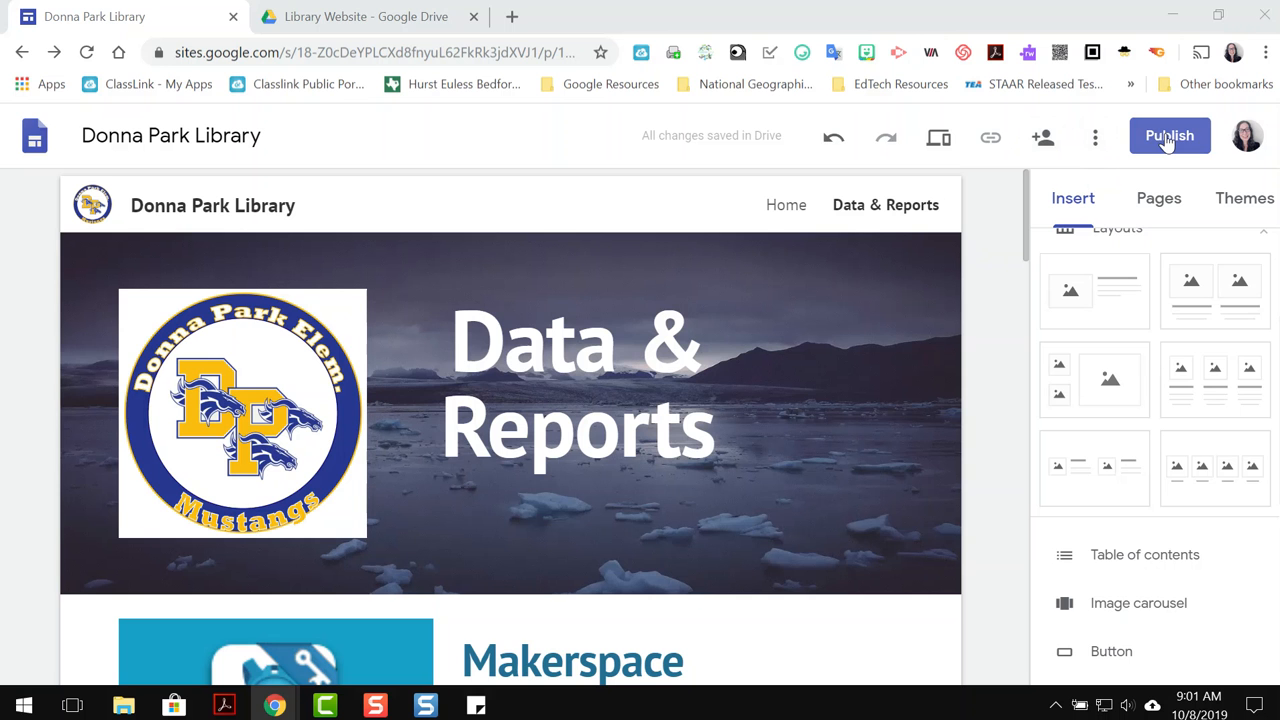
click(1167, 141)
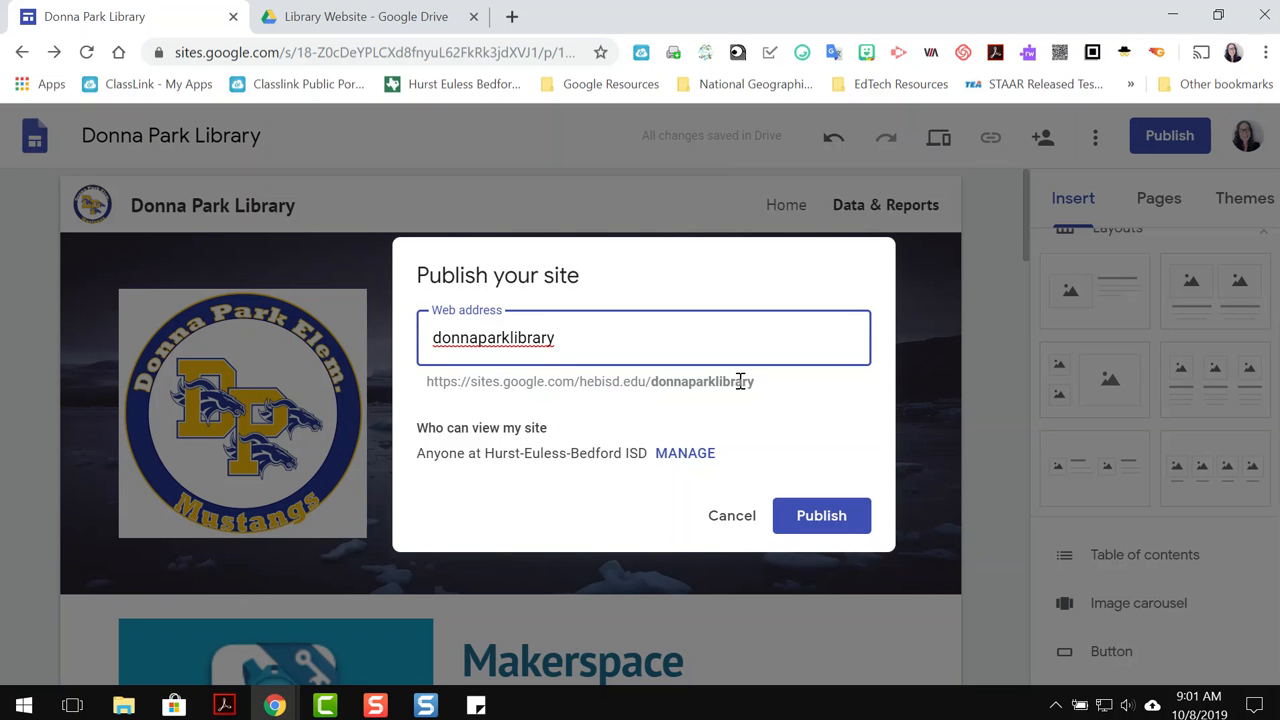
click(690, 455)
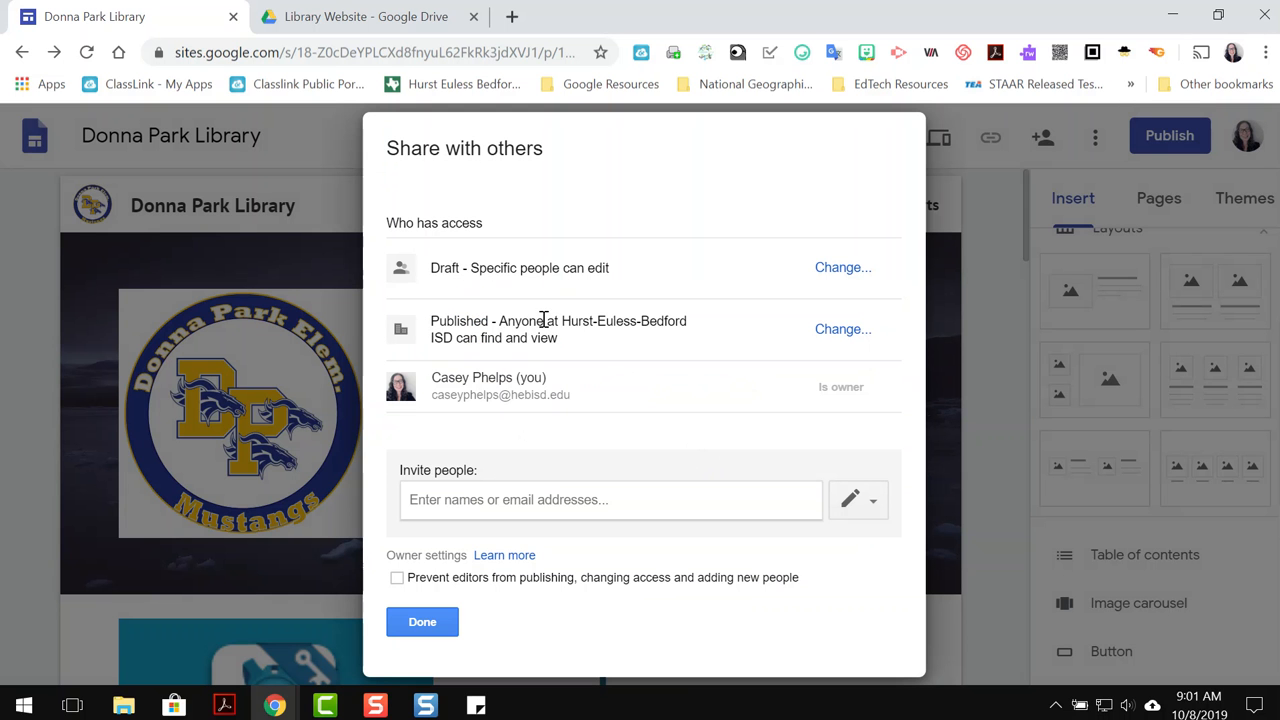
click(838, 332)
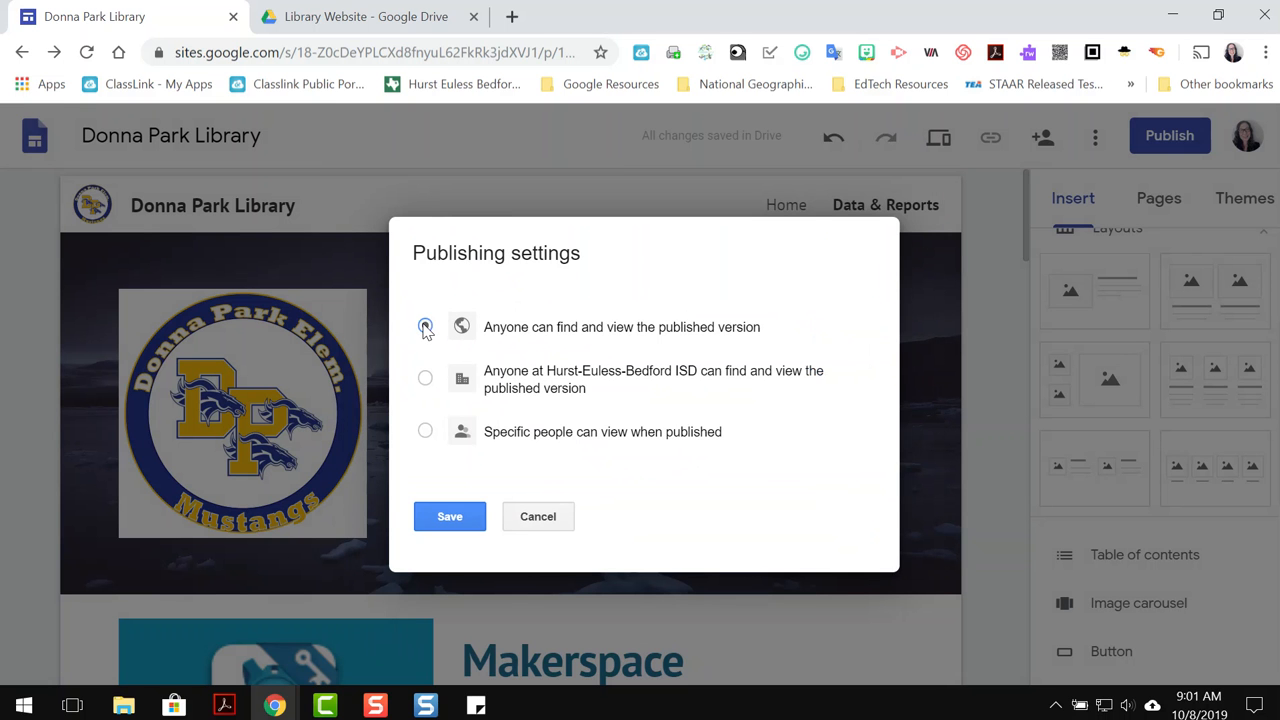
click(447, 518)
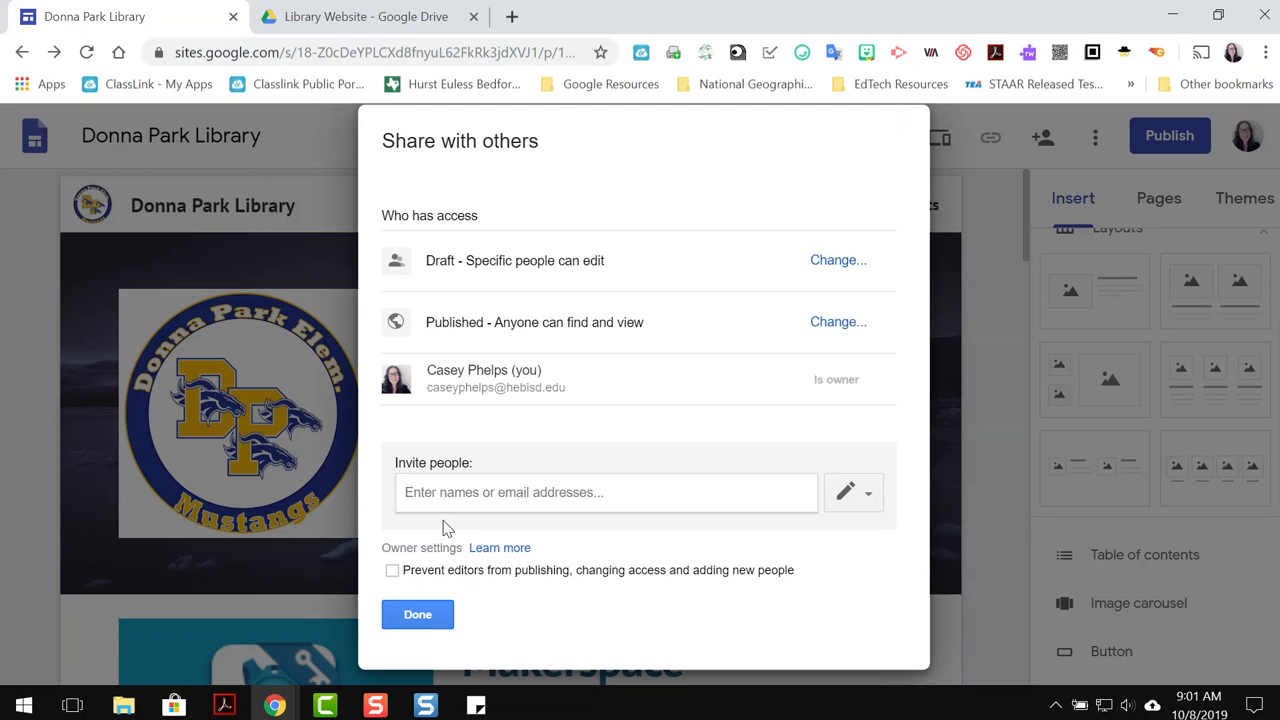
click(422, 616)
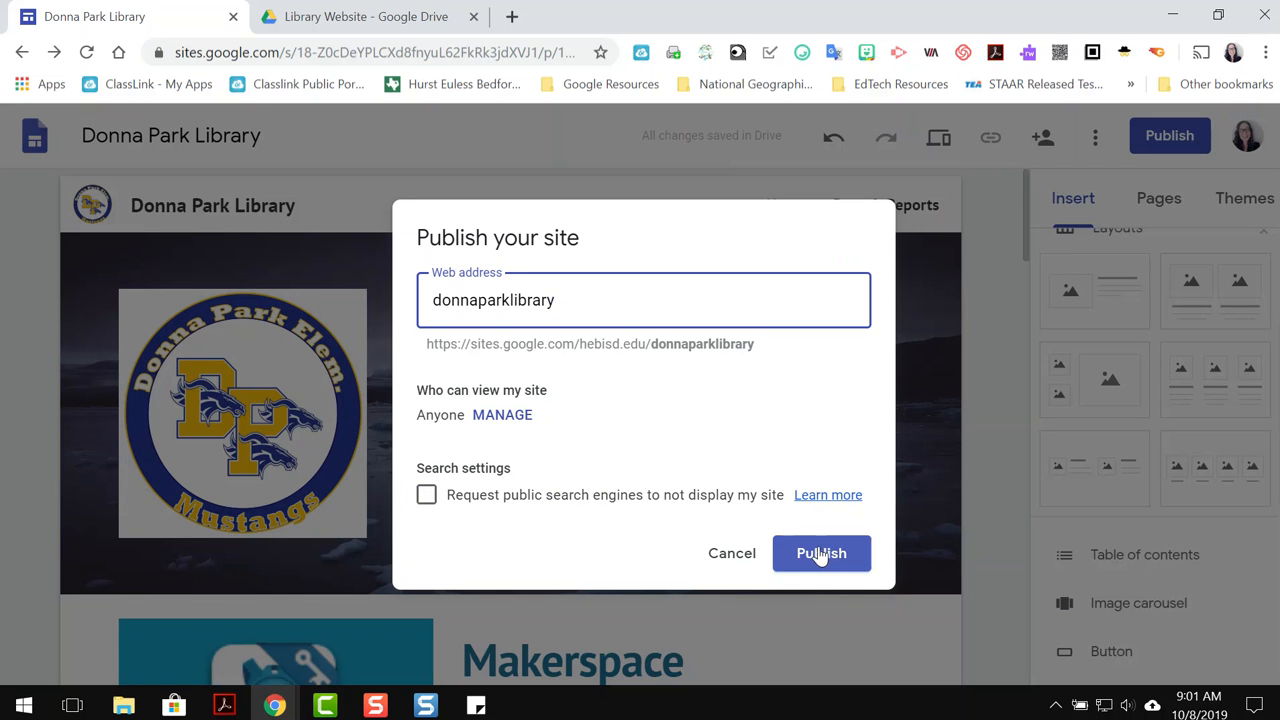
click(738, 556)
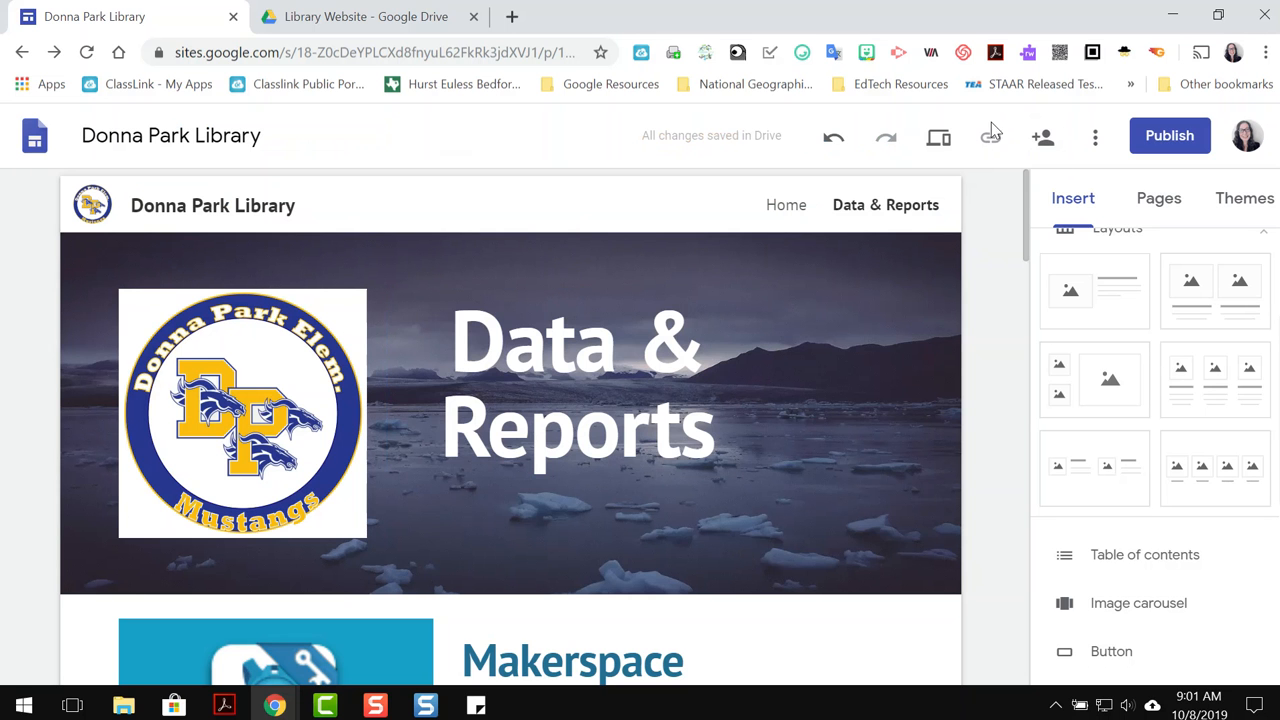
Step: Return to the Home page and publish the site with the web address donnaparklibrary
click(795, 214)
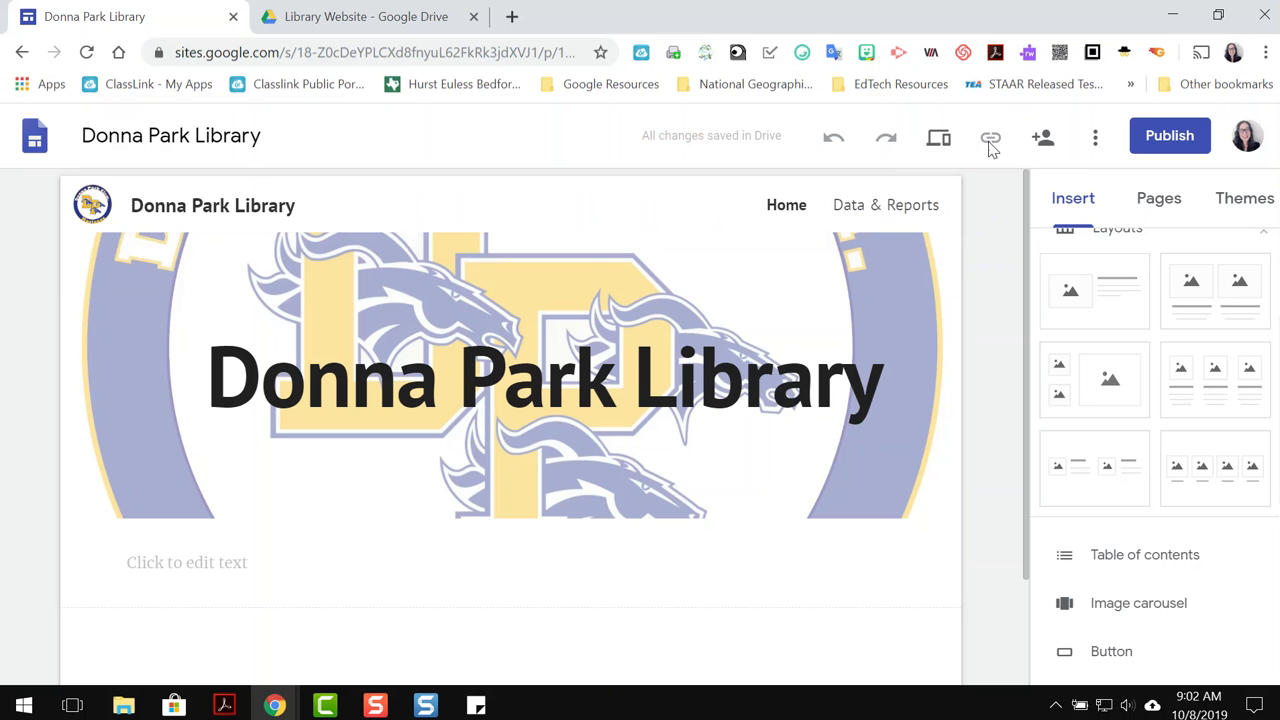
click(1162, 142)
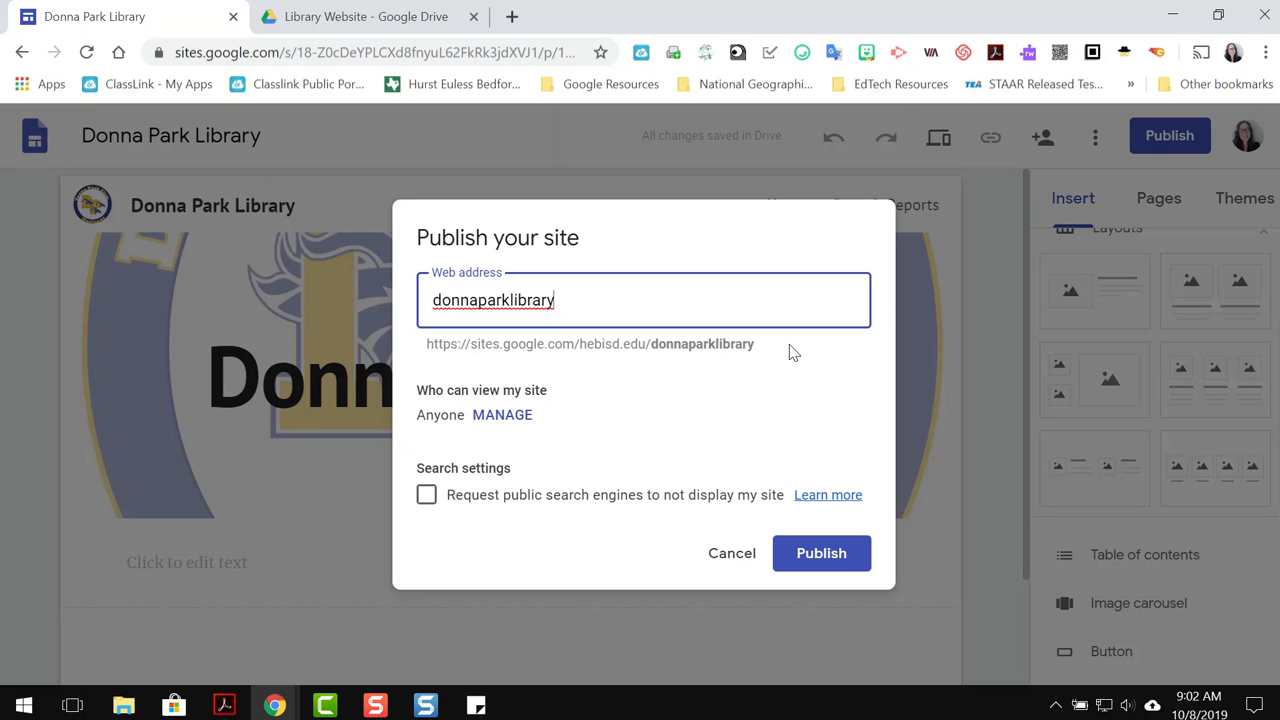
click(831, 555)
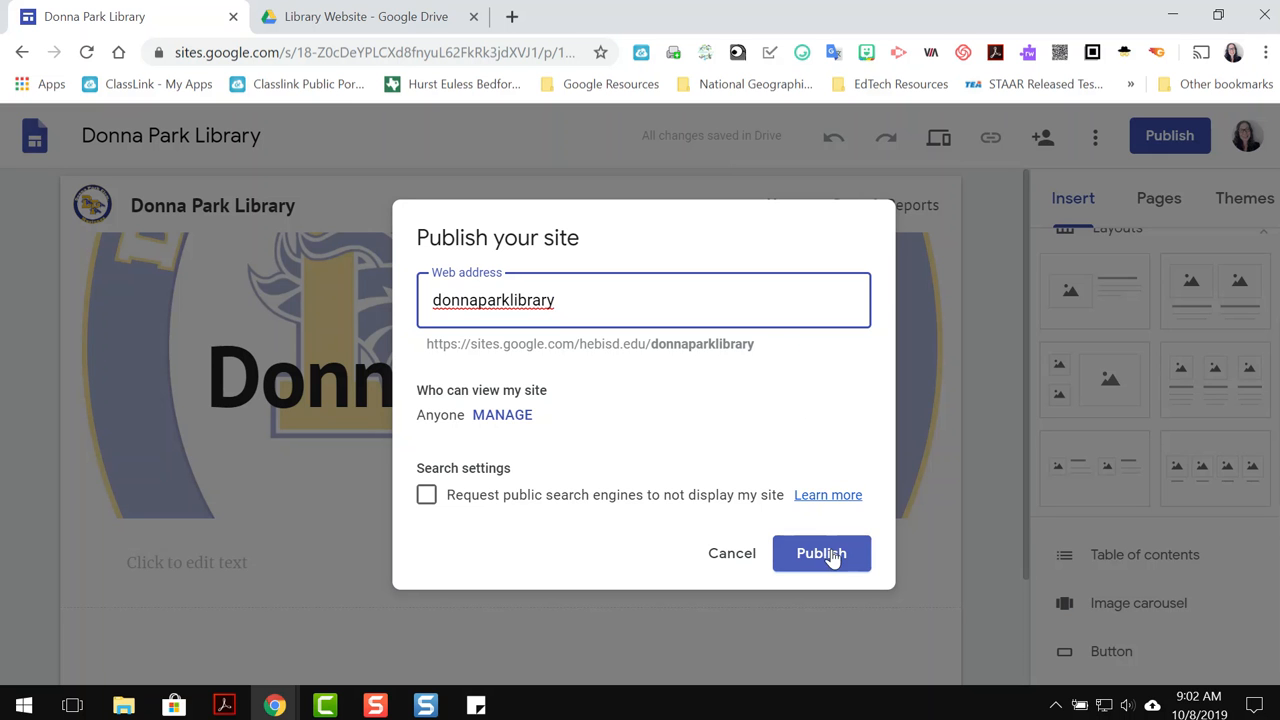